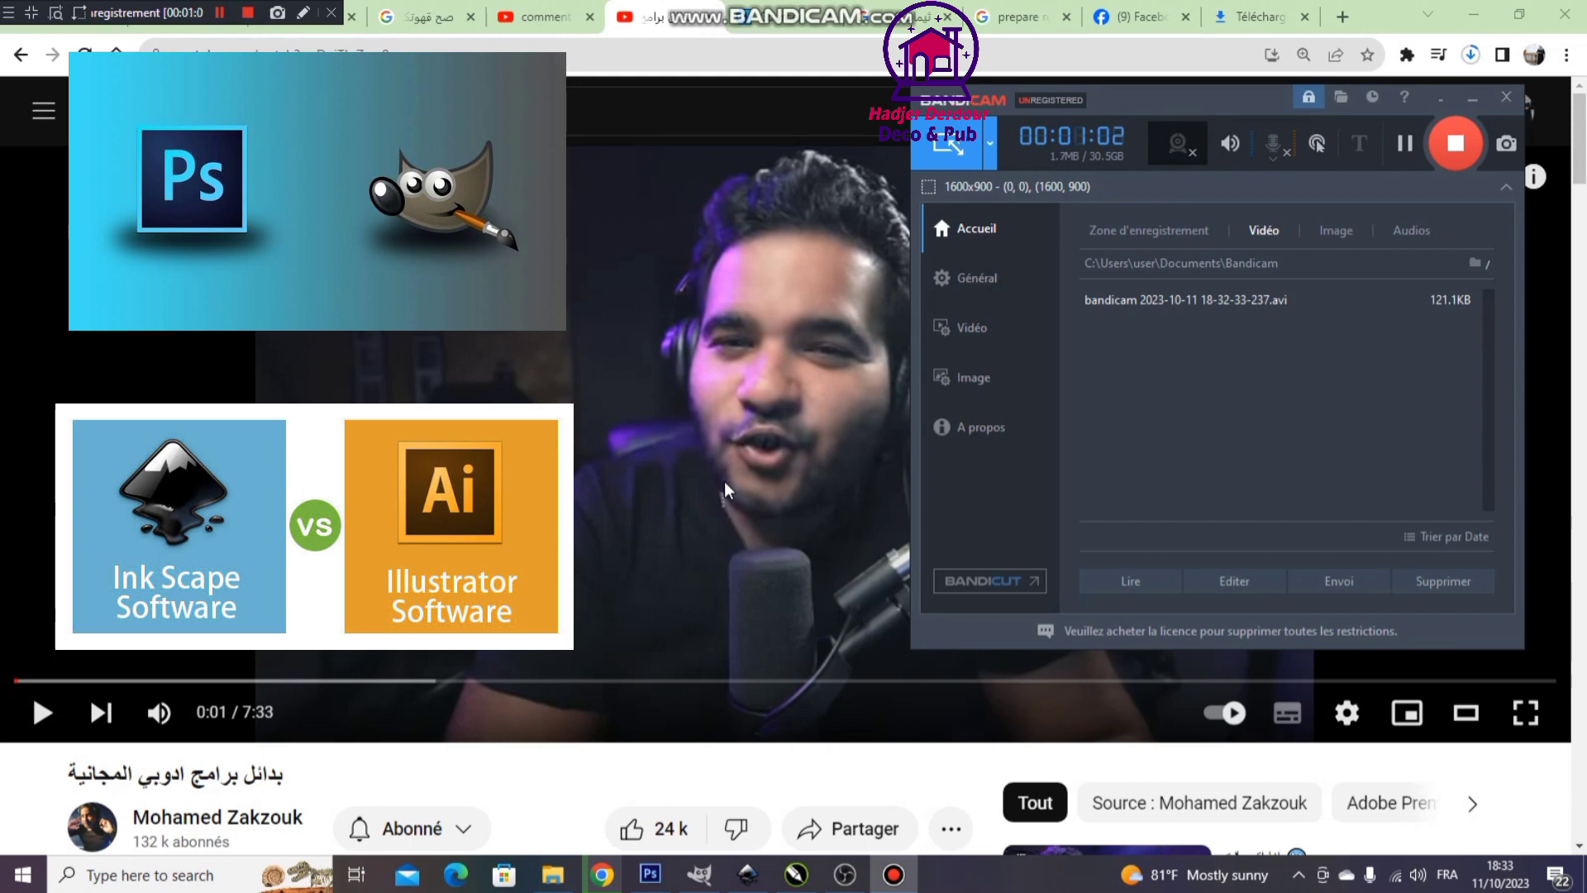
Scroll the free-Adobe-alternatives video page down and back up, then bring GIMP forward
{"action": "scroll", "coordinate": [711, 481], "scroll_direction": "down", "scroll_amount": 3}
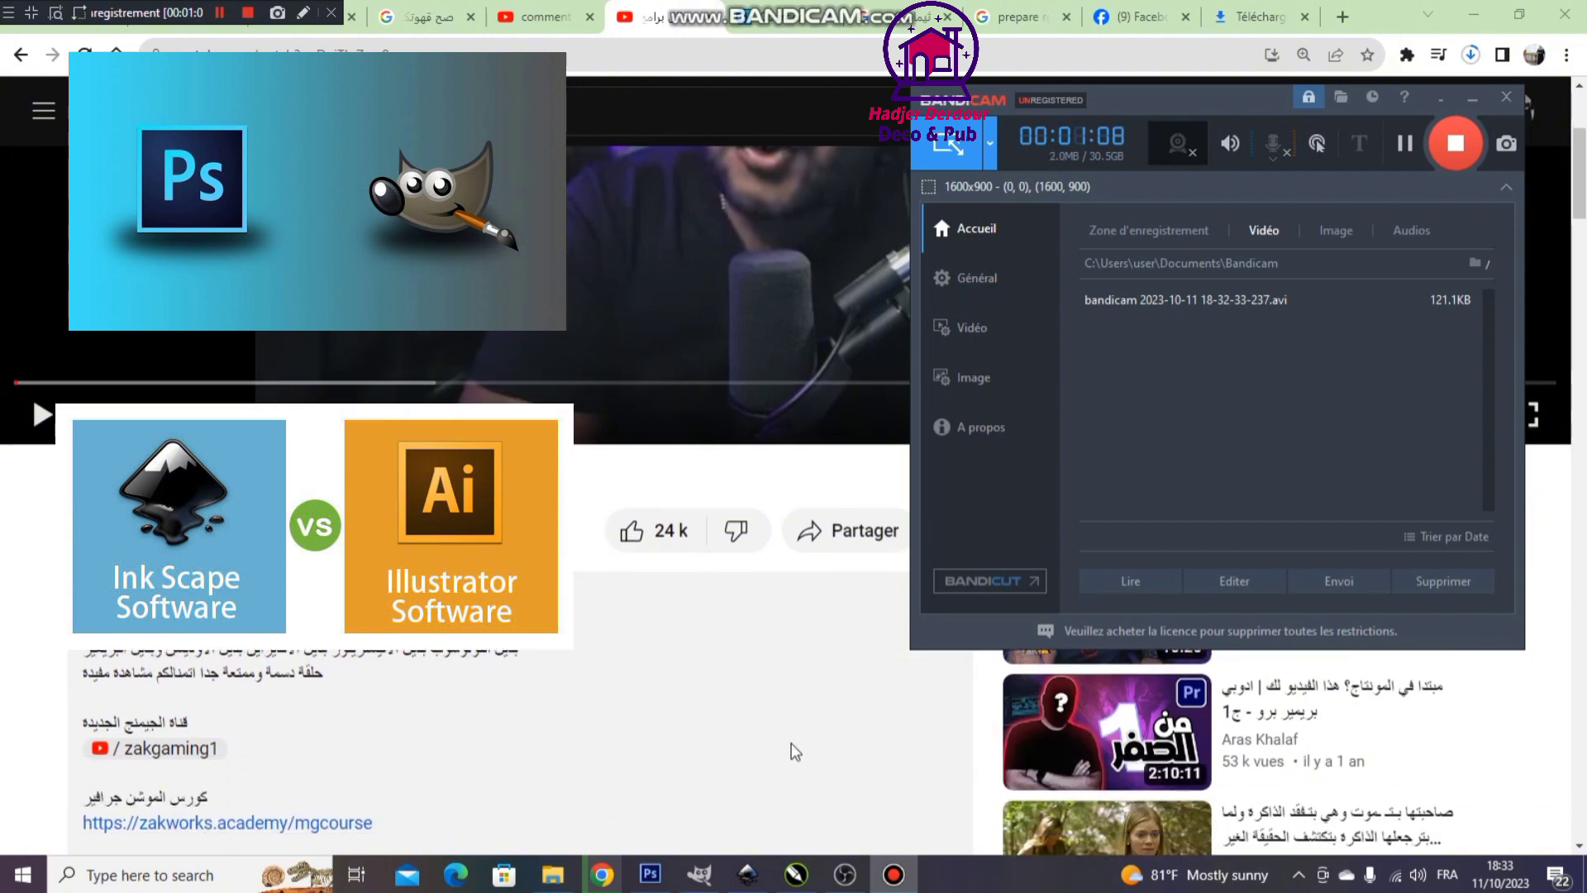
{"action": "scroll", "coordinate": [798, 750], "scroll_direction": "up", "scroll_amount": 3}
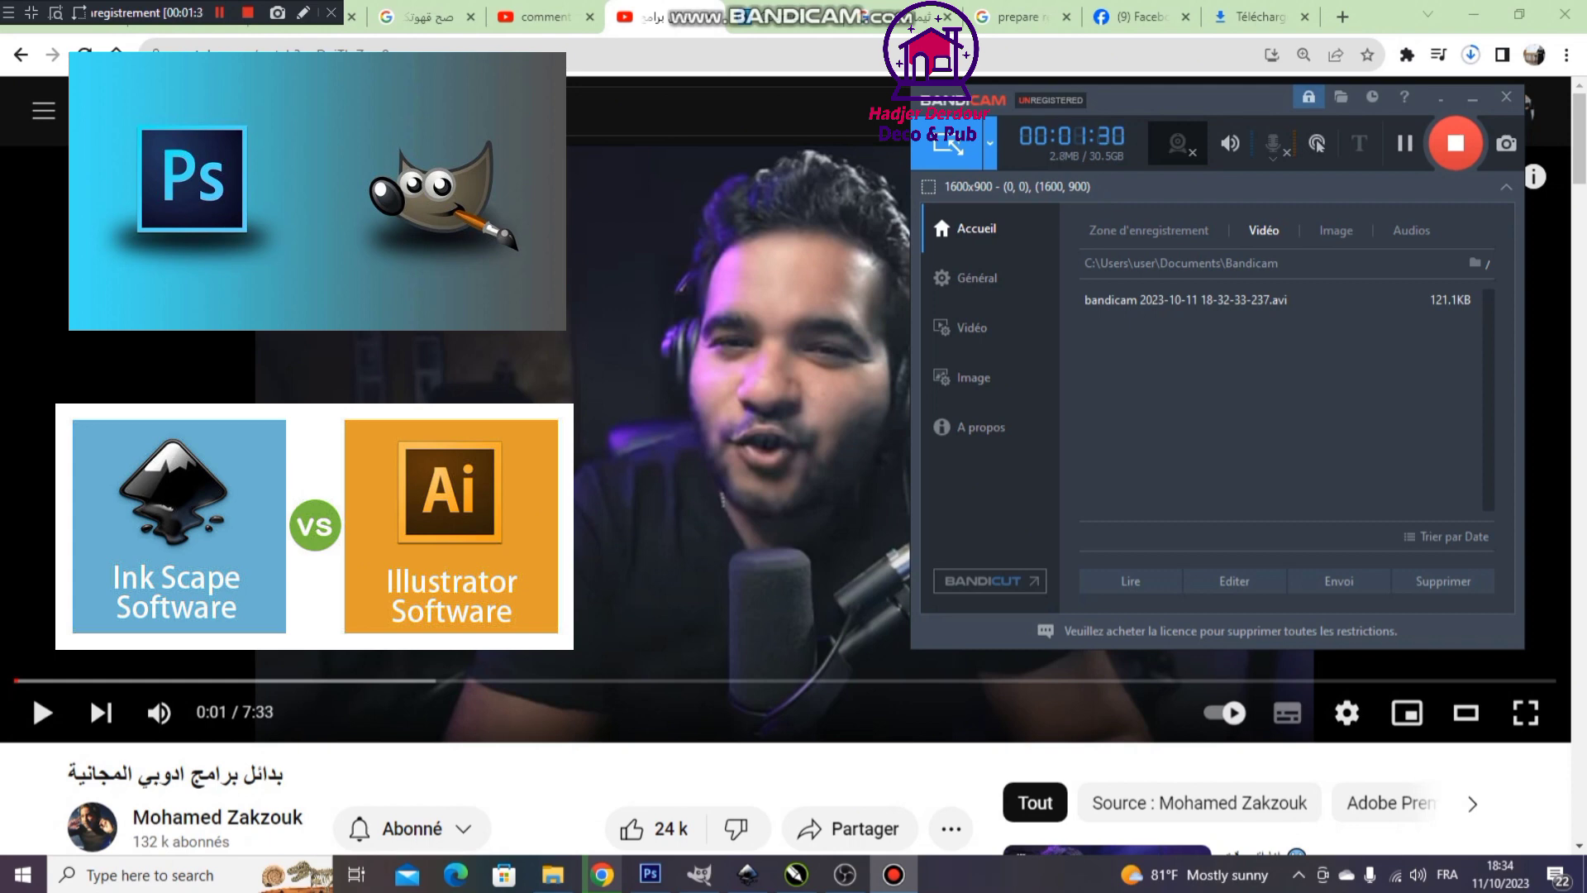
{"action": "left_click", "coordinate": [719, 881]}
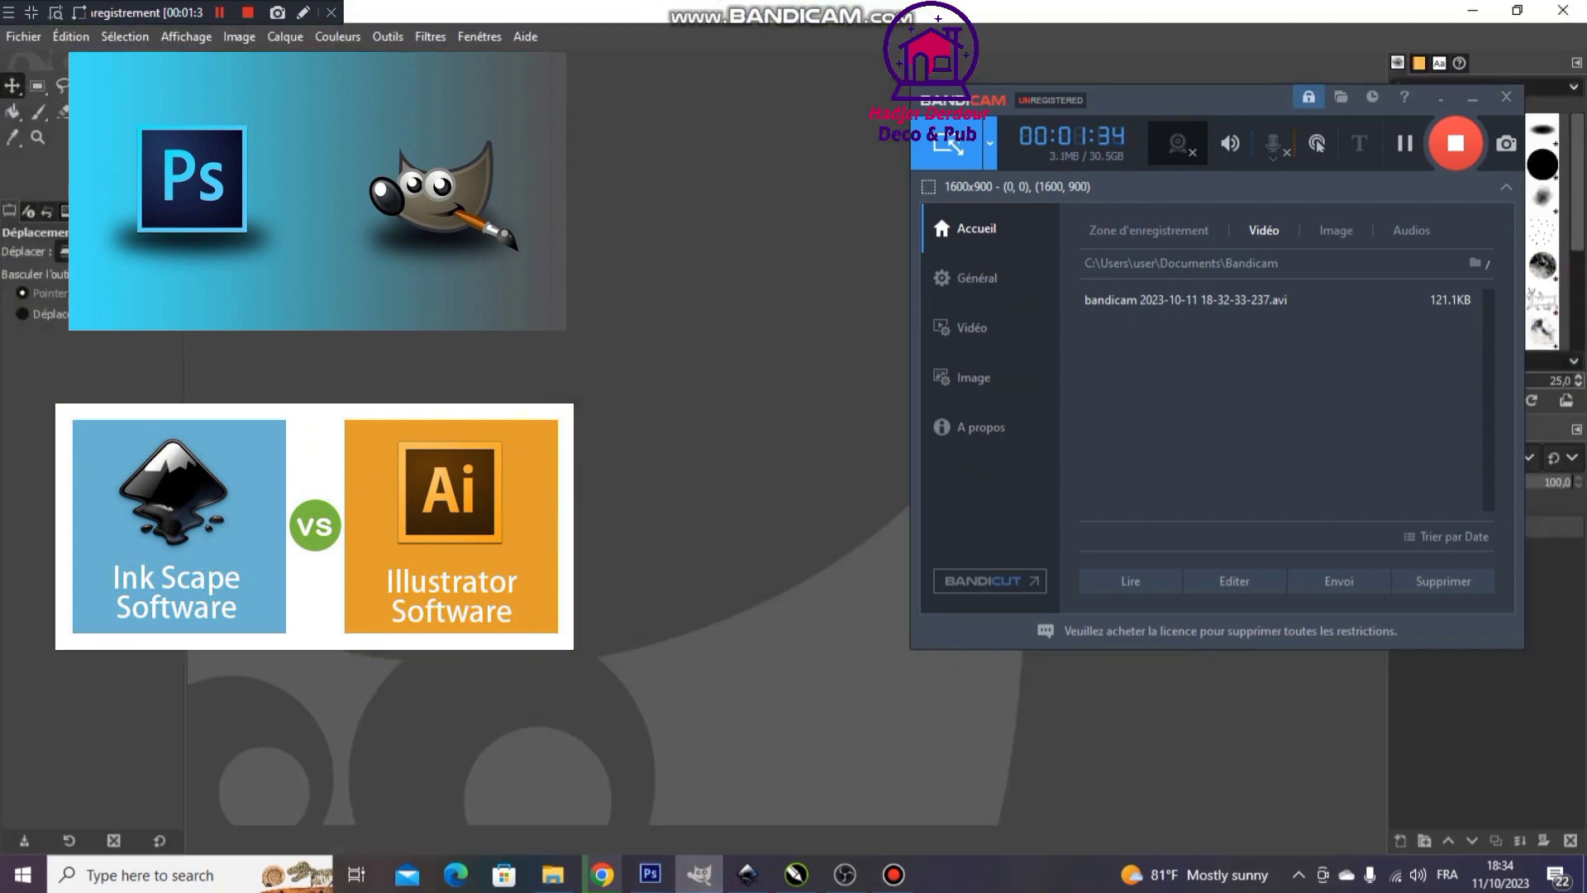
Minimize GIMP and Chrome, restore GIMP, then bring Photoshop's empty workspace forward
{"action": "left_click", "coordinate": [1472, 11]}
{"action": "left_click", "coordinate": [1472, 13]}
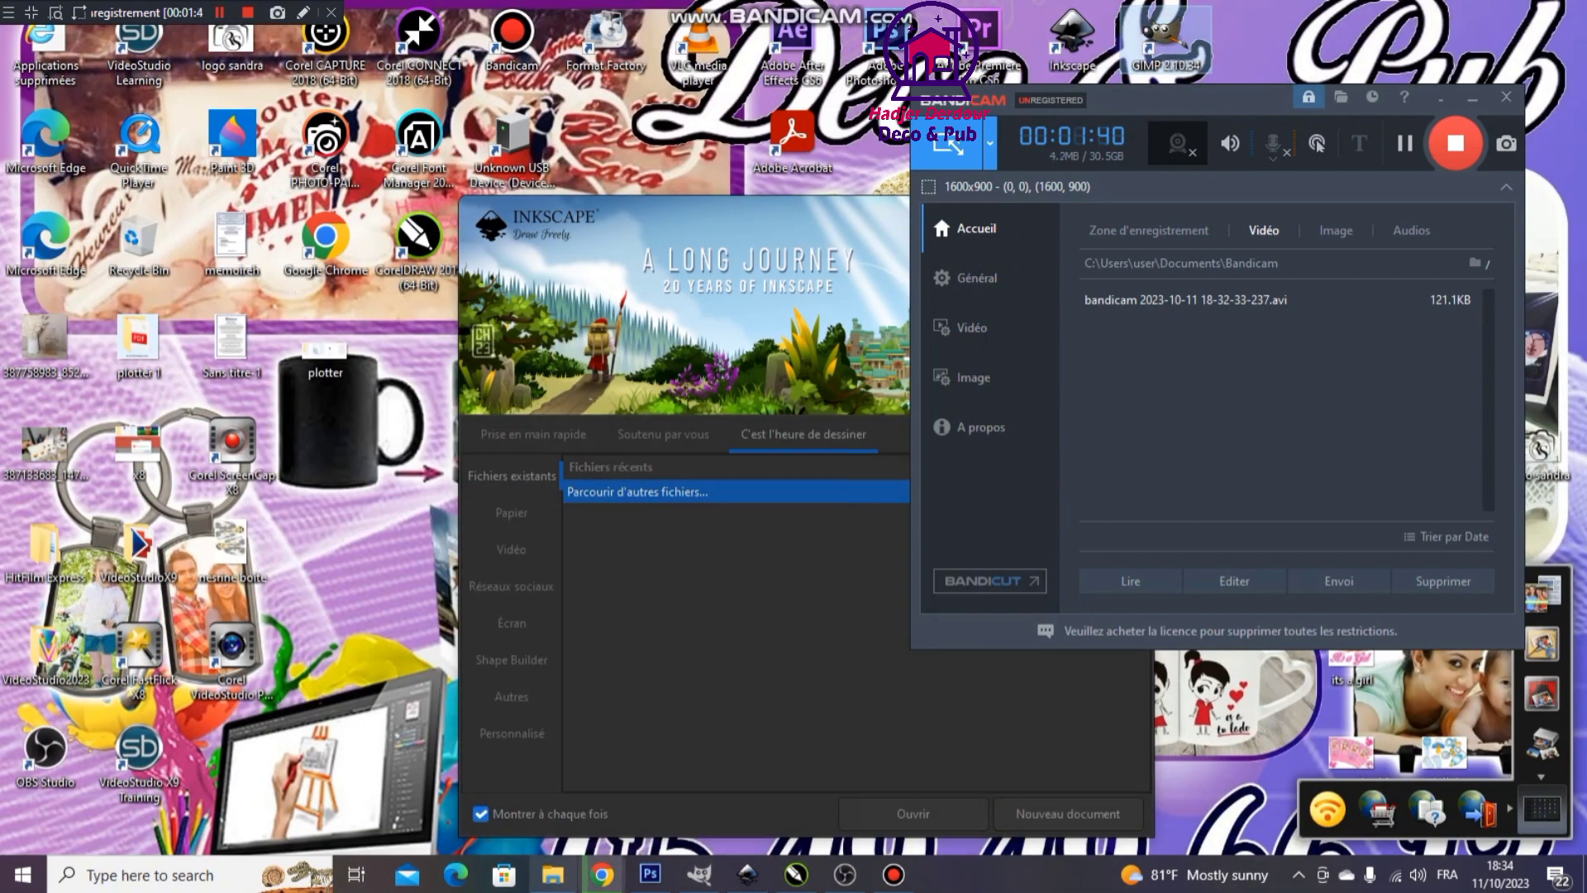
{"action": "left_click", "coordinate": [698, 875]}
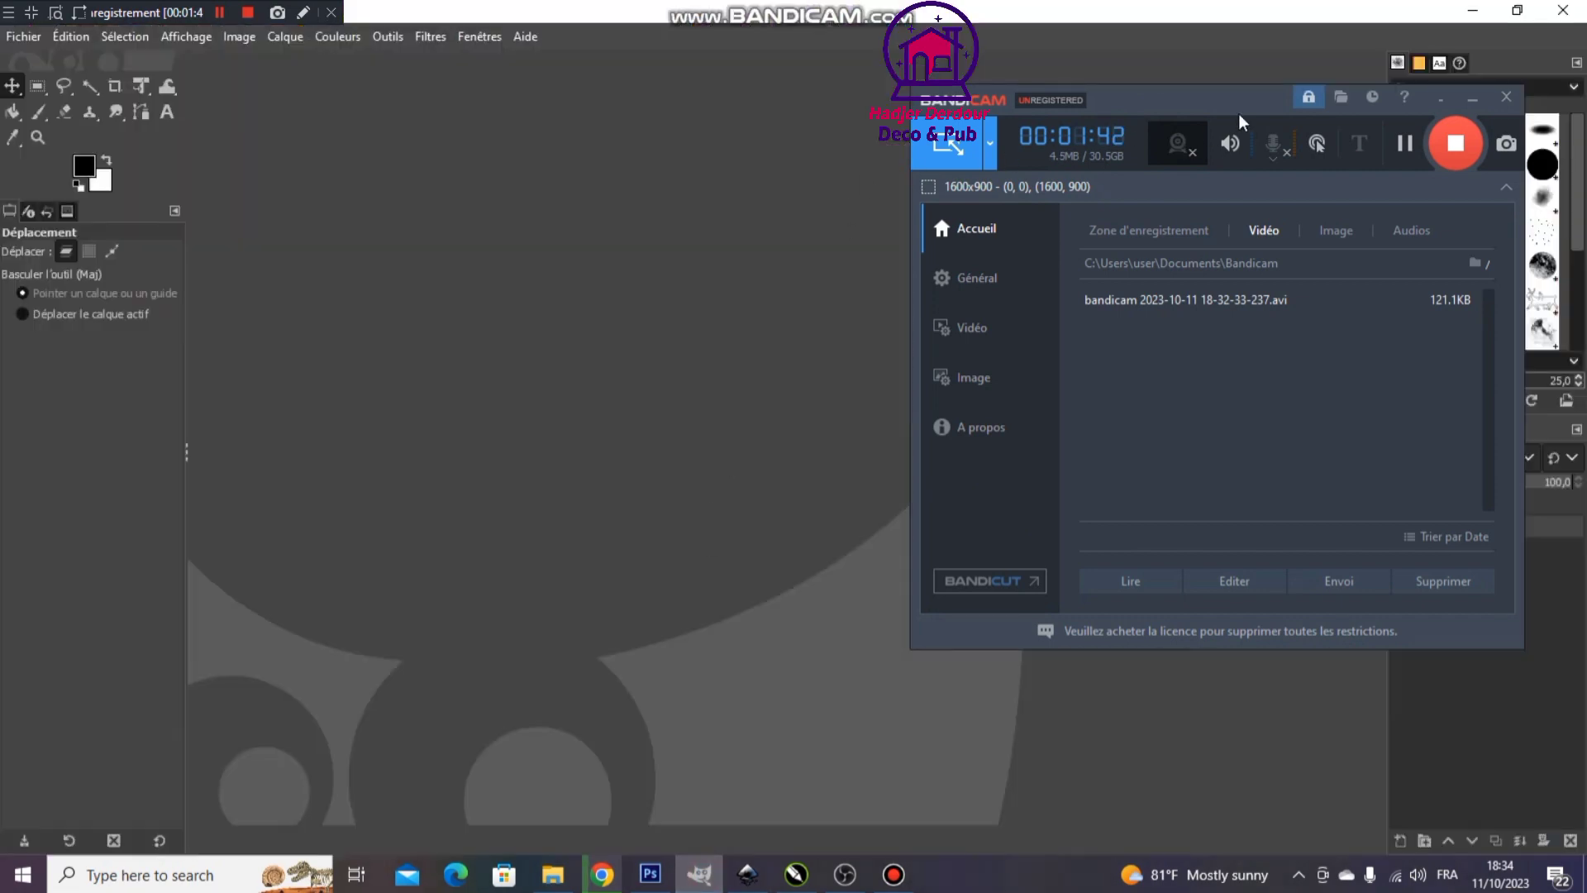
{"action": "left_click_drag", "start_coordinate": [1240, 116], "coordinate": [701, 116]}
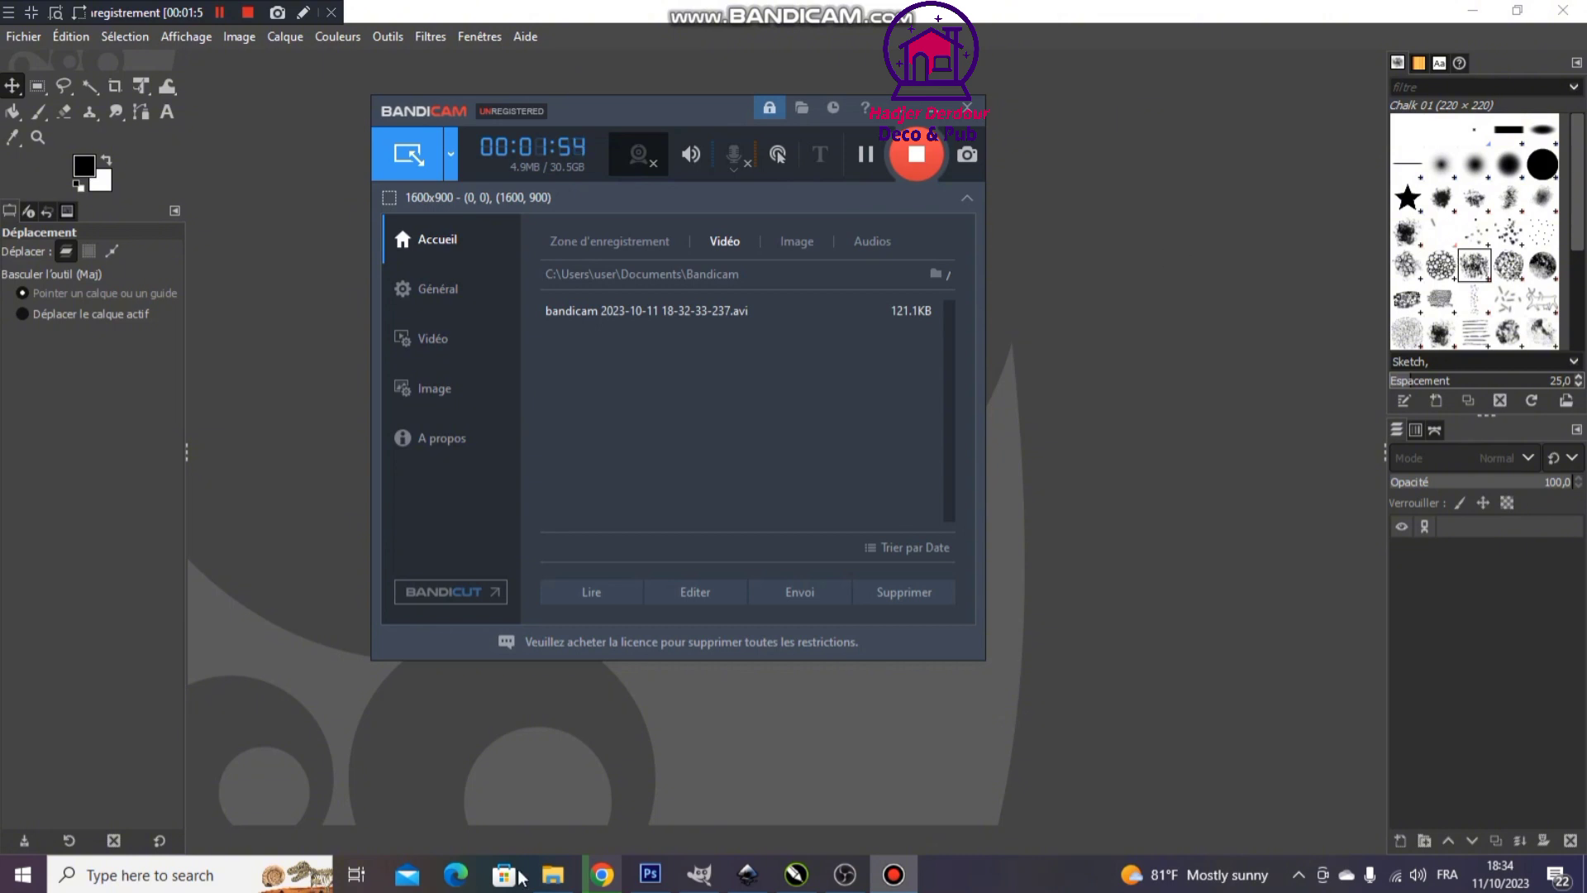
{"action": "left_click", "coordinate": [651, 874]}
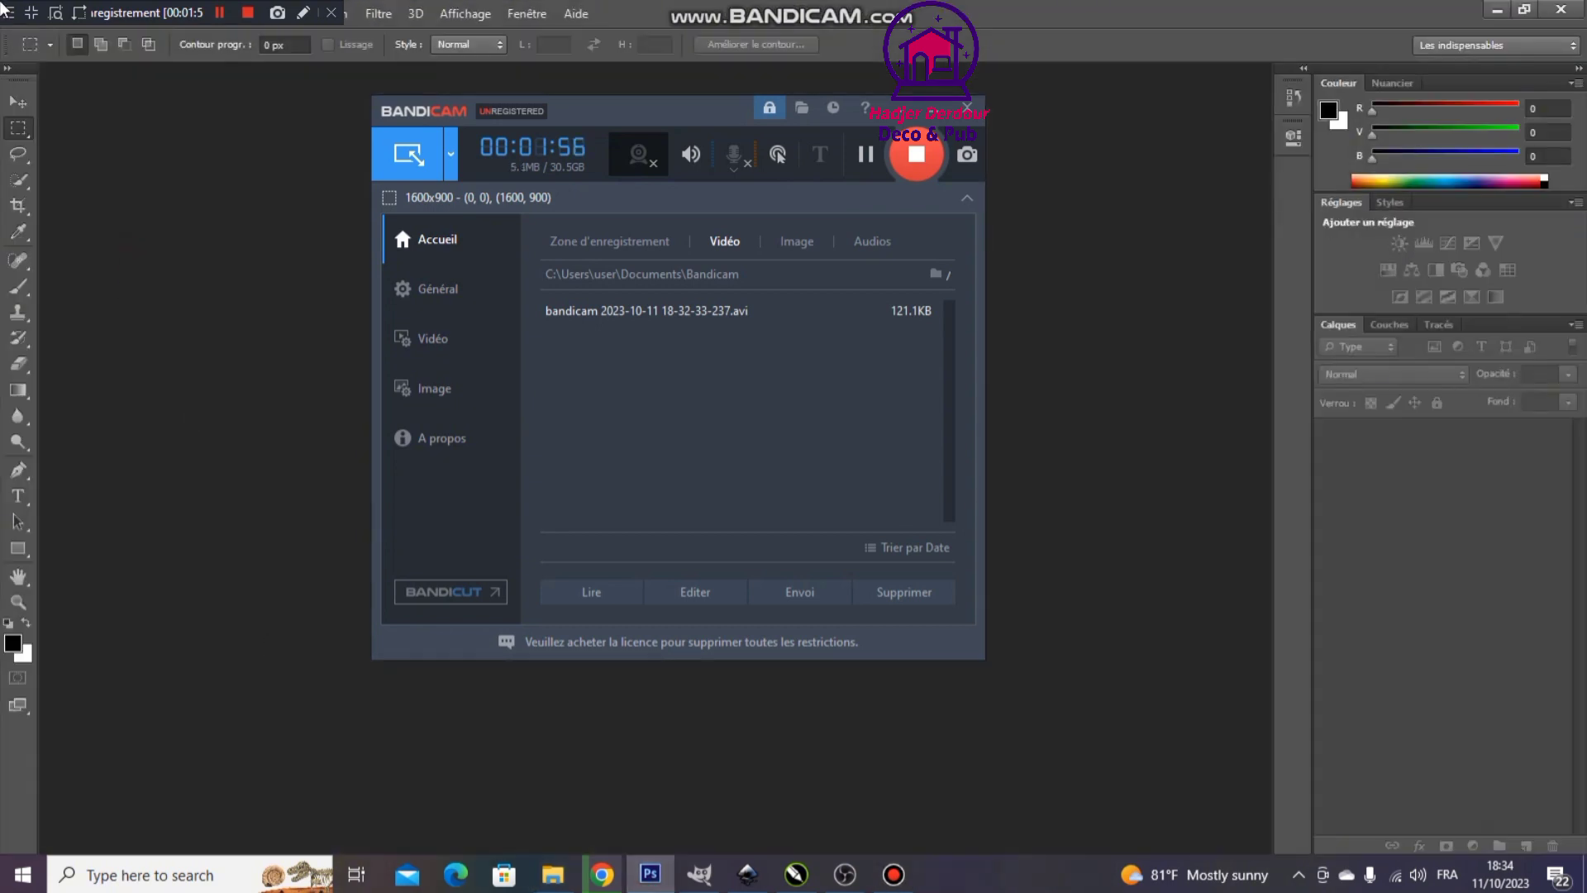
Start a new Photoshop document from the Papier format international preset
{"action": "left_click", "coordinate": [177, 178]}
{"action": "key", "text": "ctrl+n"}
{"action": "left_click_drag", "start_coordinate": [705, 122], "coordinate": [971, 196]}
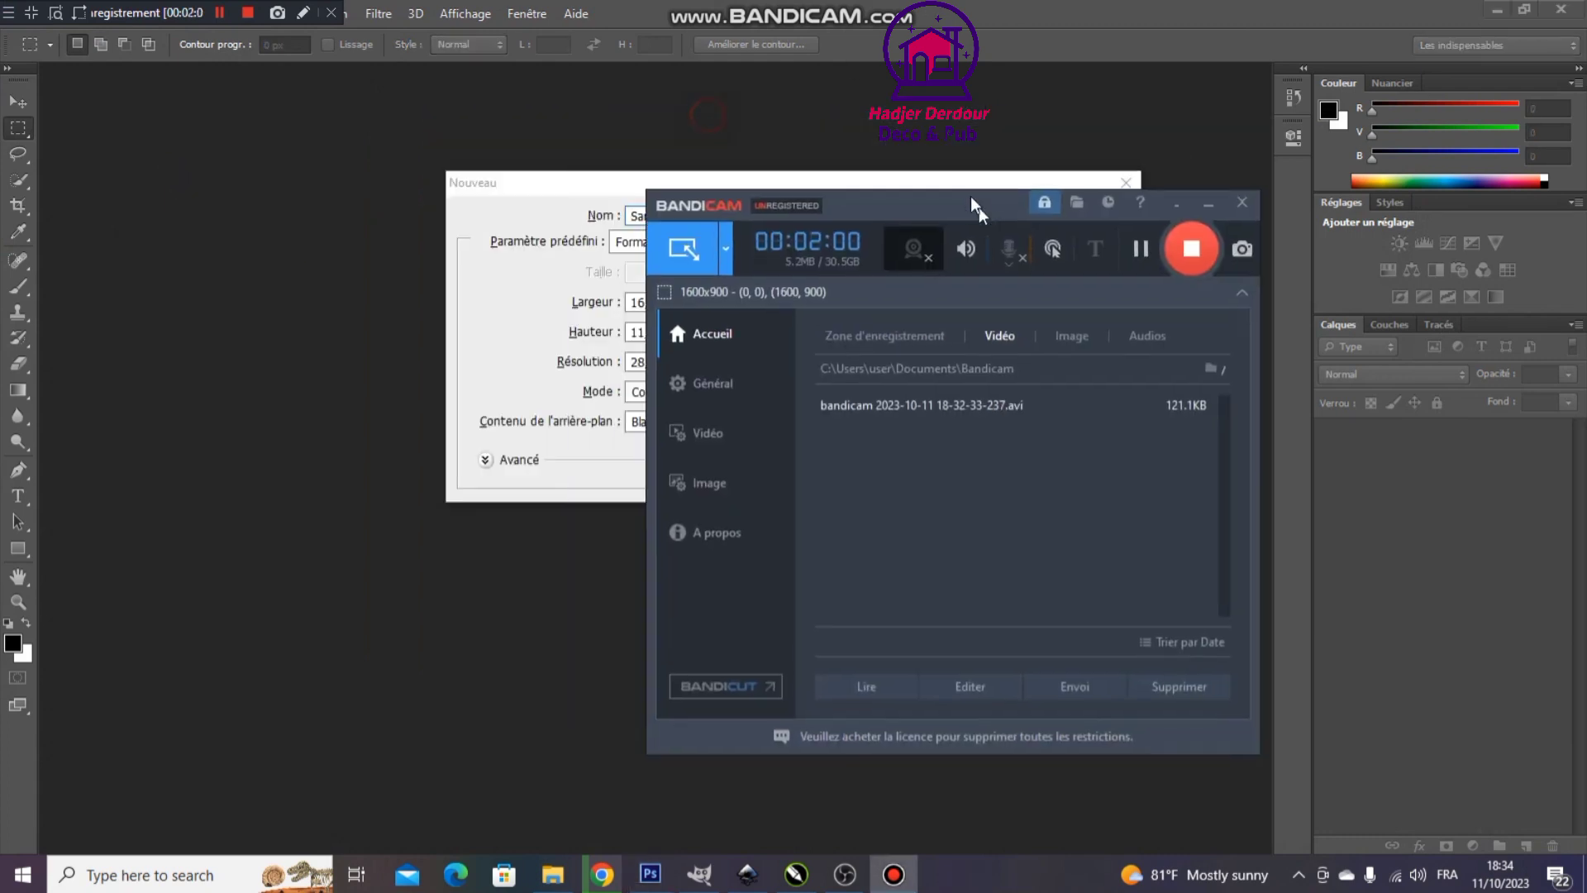
{"action": "left_click", "coordinate": [1207, 196]}
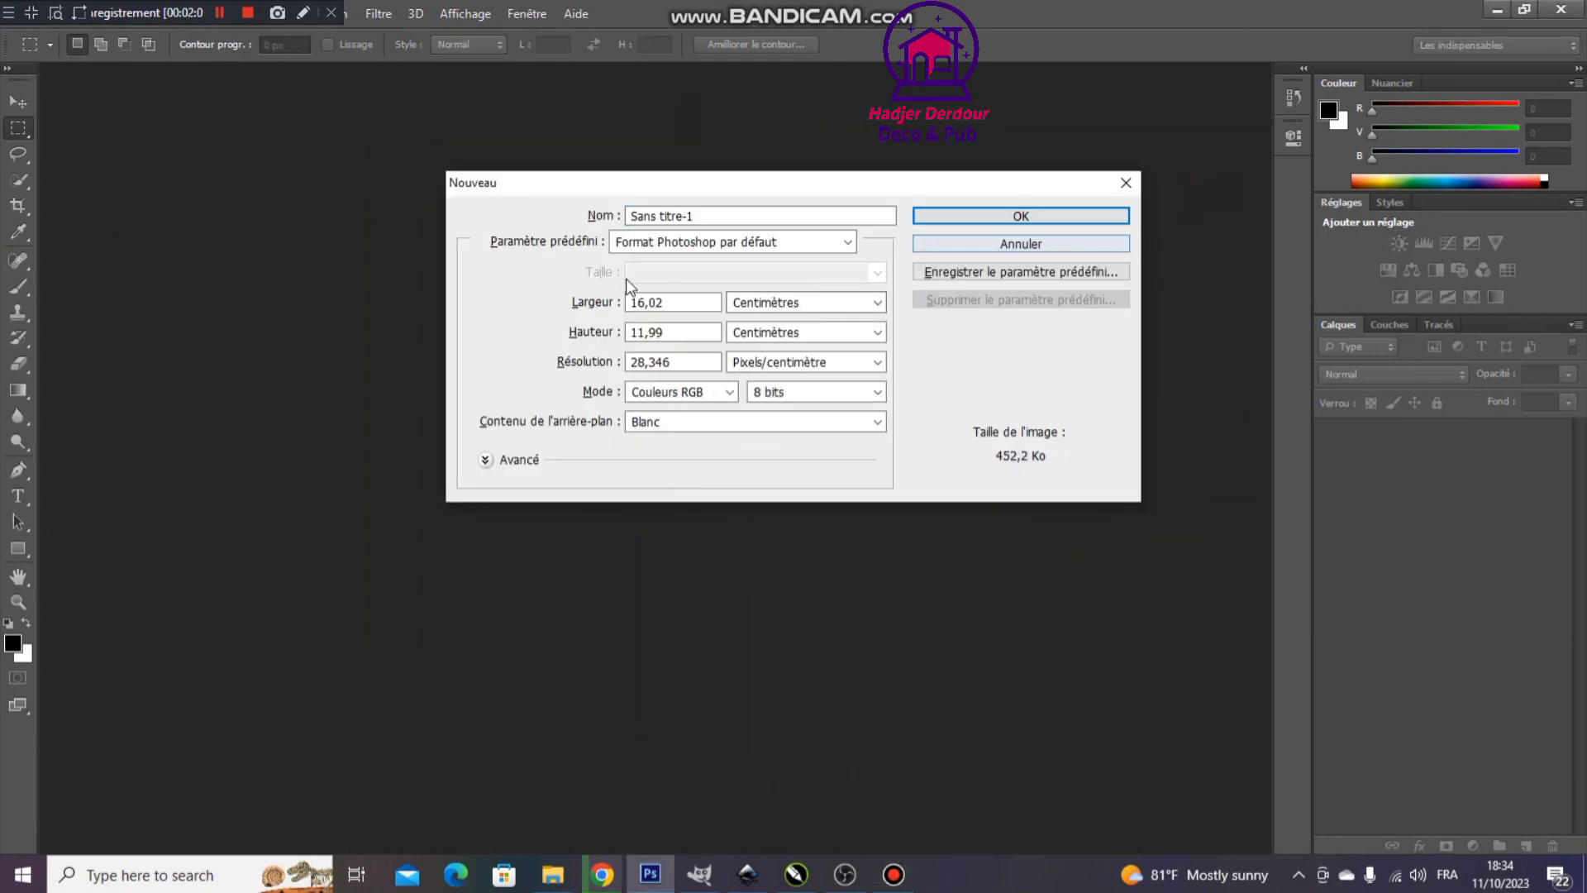
{"action": "left_click", "coordinate": [726, 243]}
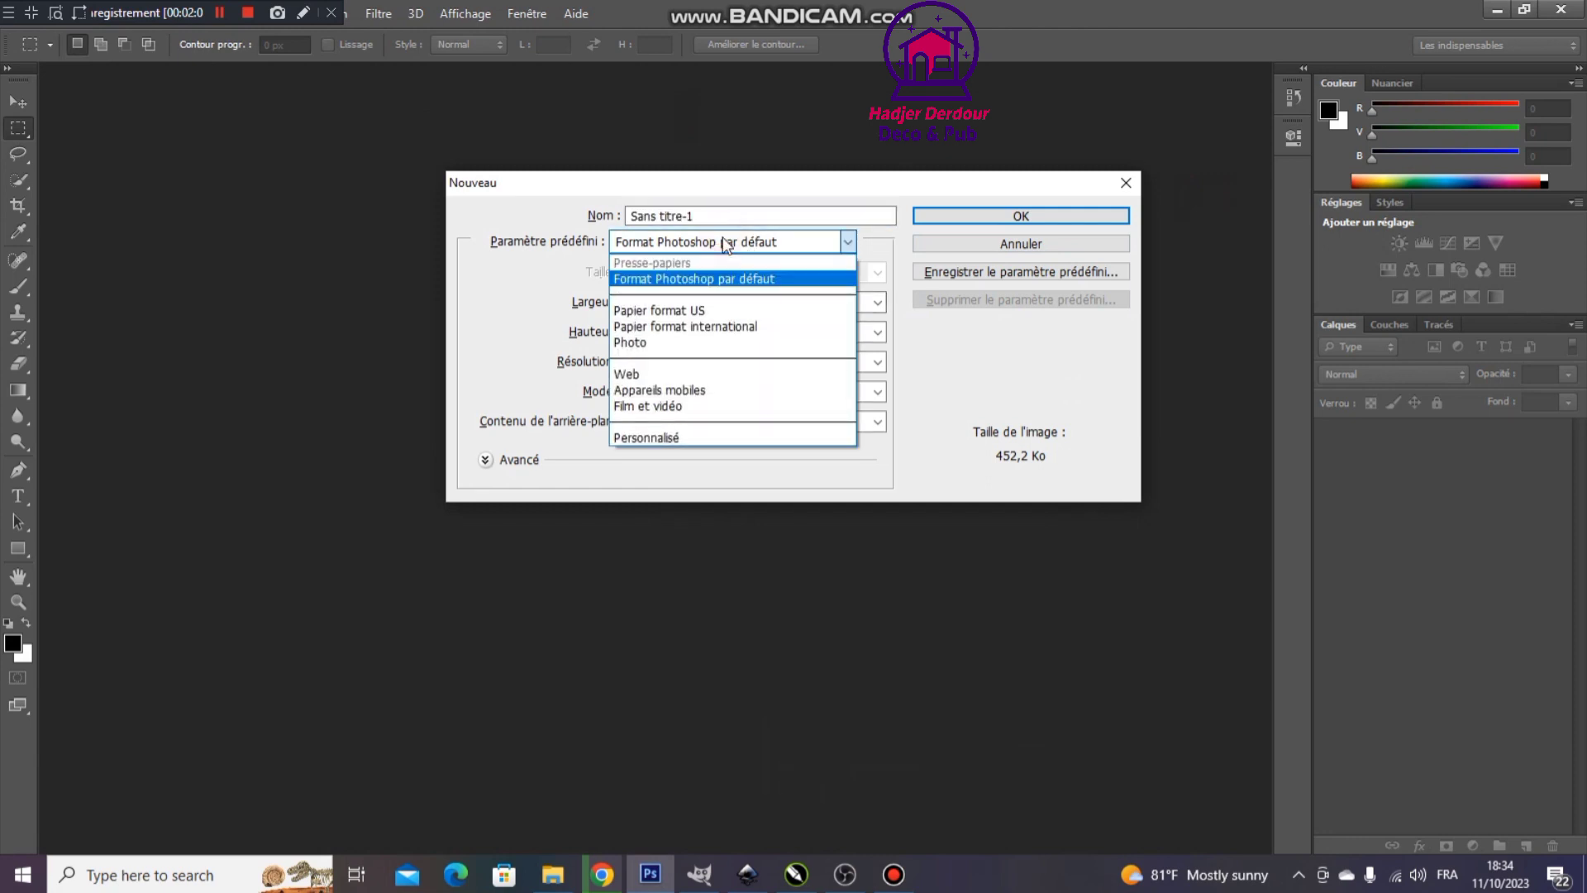
{"action": "left_click", "coordinate": [736, 327]}
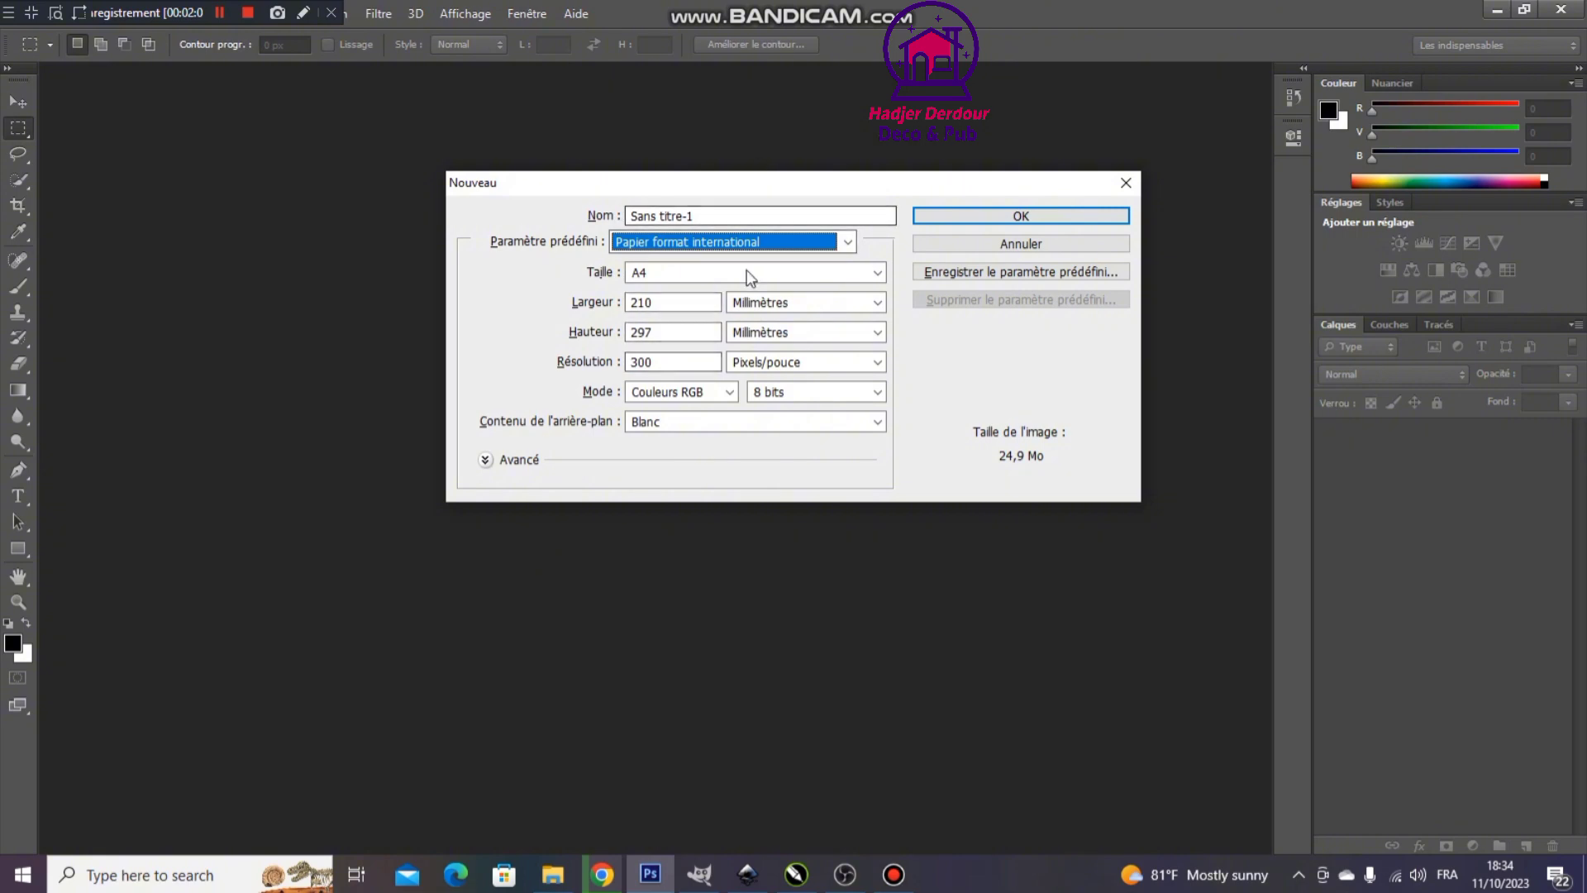
Keep Taille A4 with millimetre width units, then switch to GIMP
{"action": "left_click", "coordinate": [788, 273]}
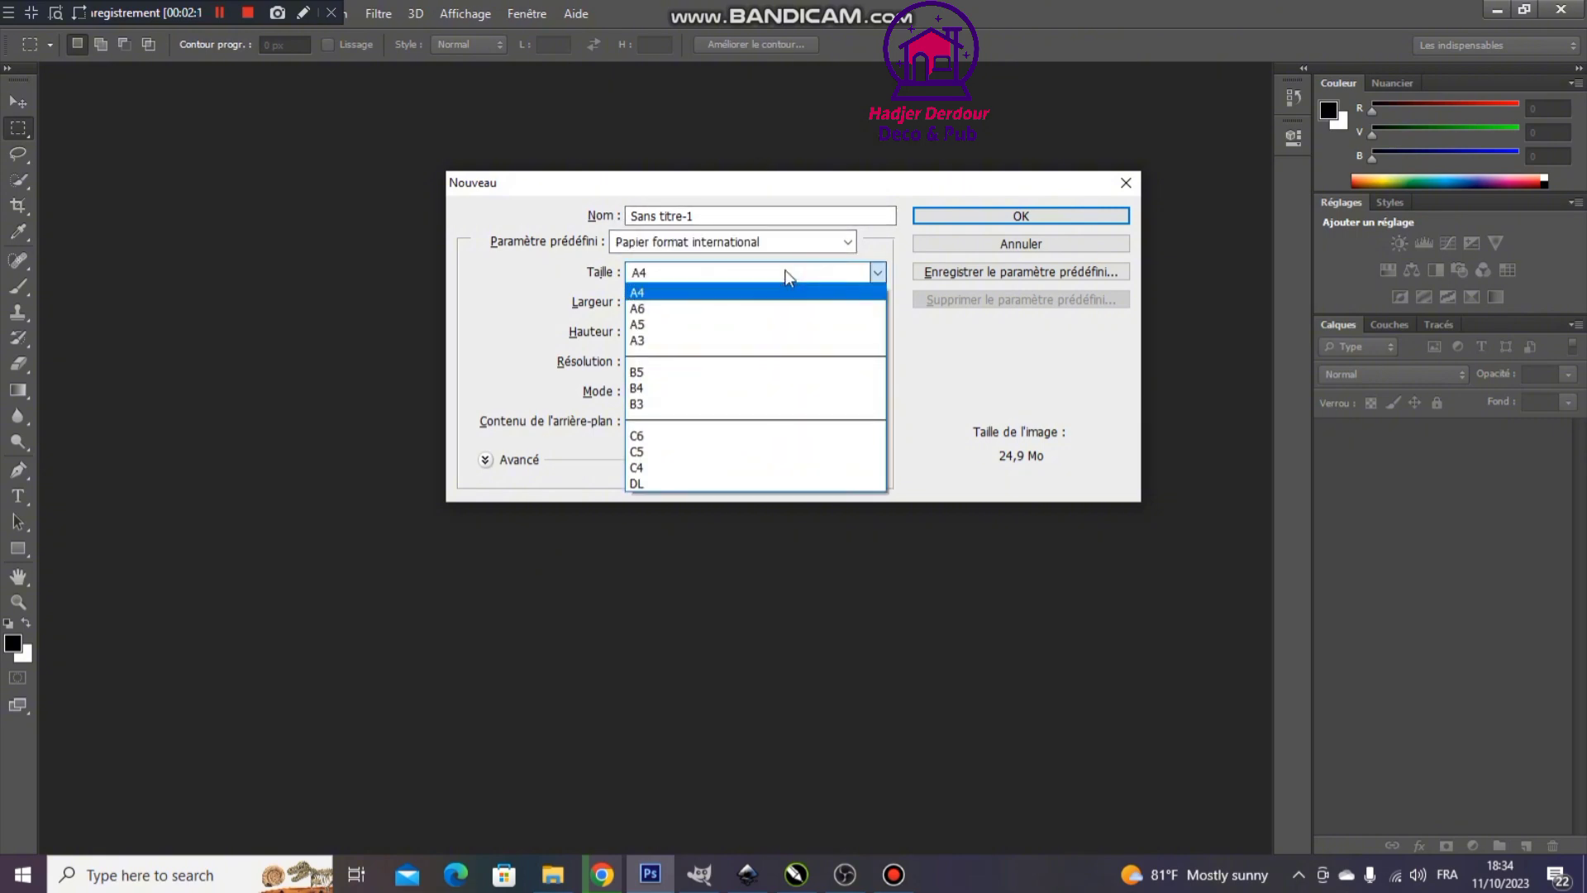
{"action": "left_click", "coordinate": [782, 276]}
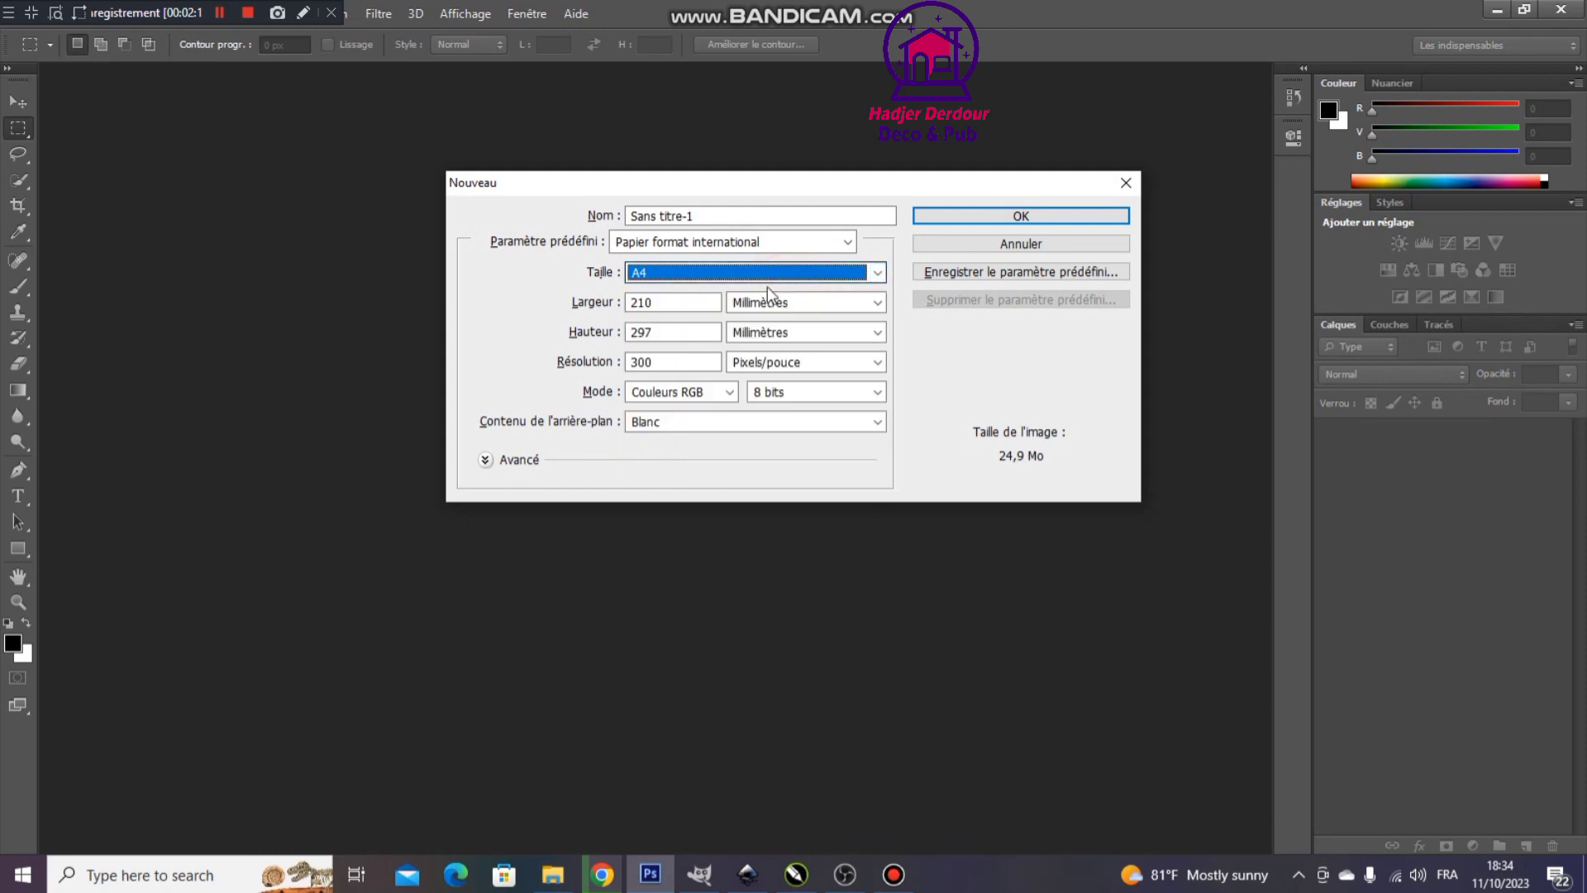
{"action": "left_click", "coordinate": [822, 304]}
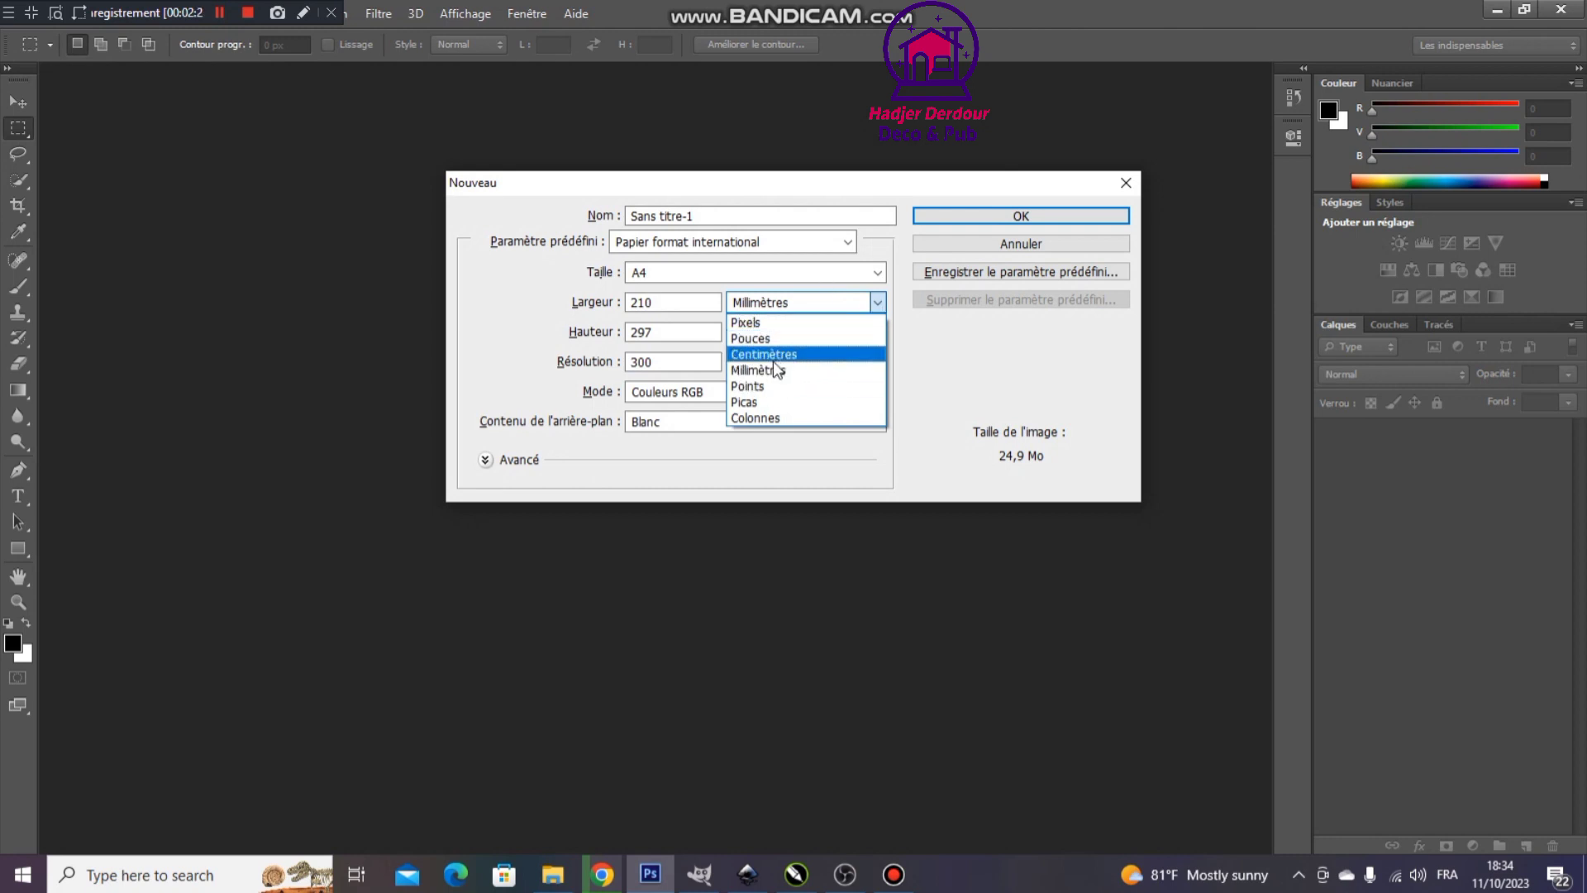
{"action": "left_click", "coordinate": [1004, 385]}
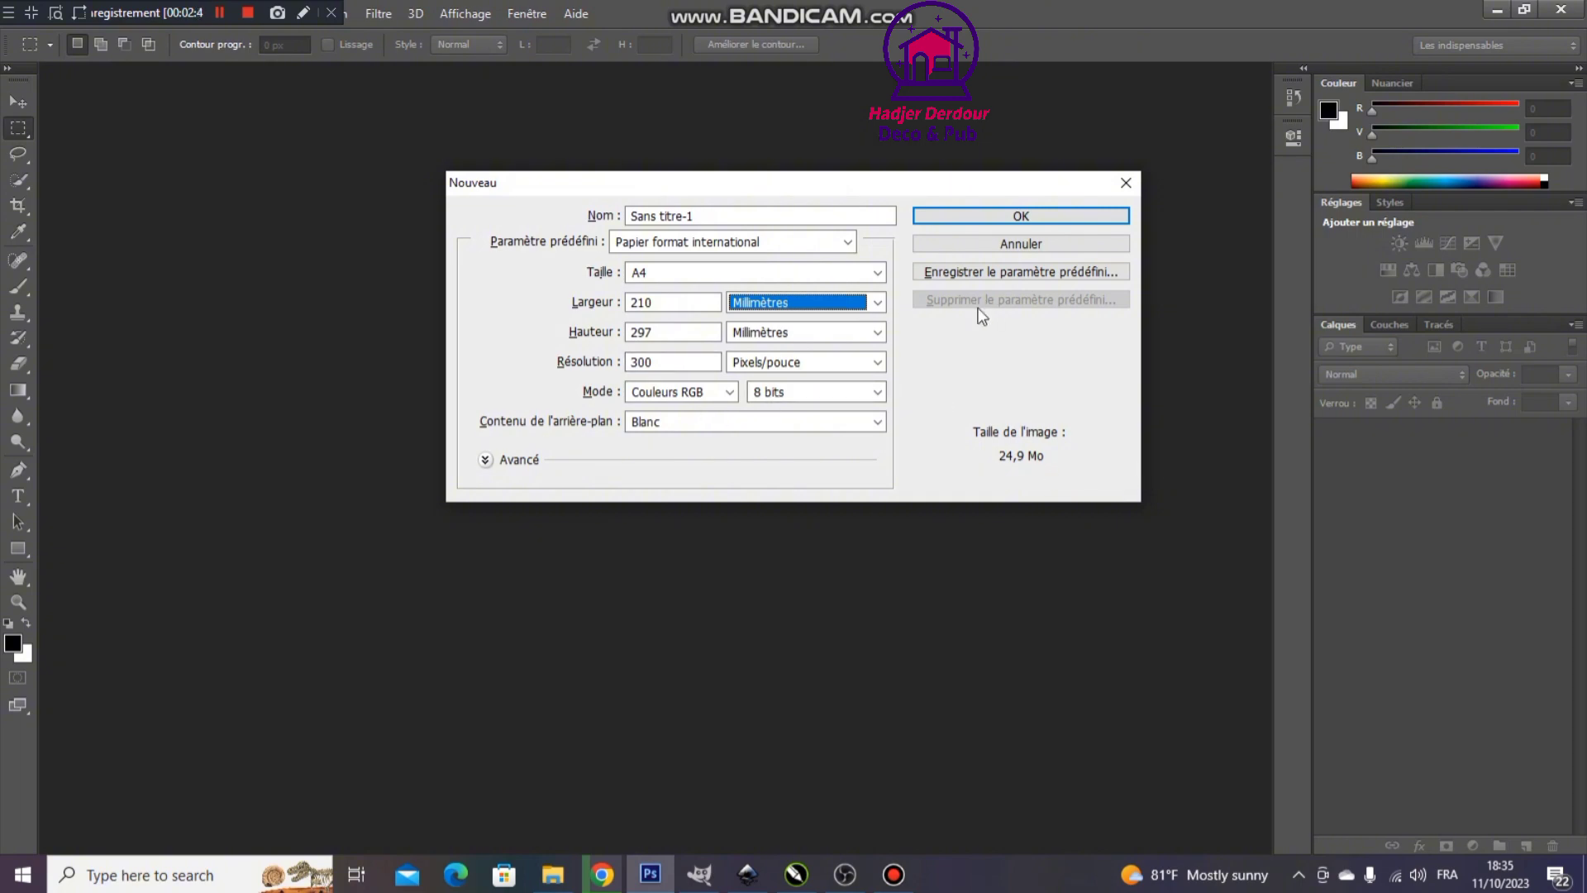
{"action": "left_click", "coordinate": [699, 875]}
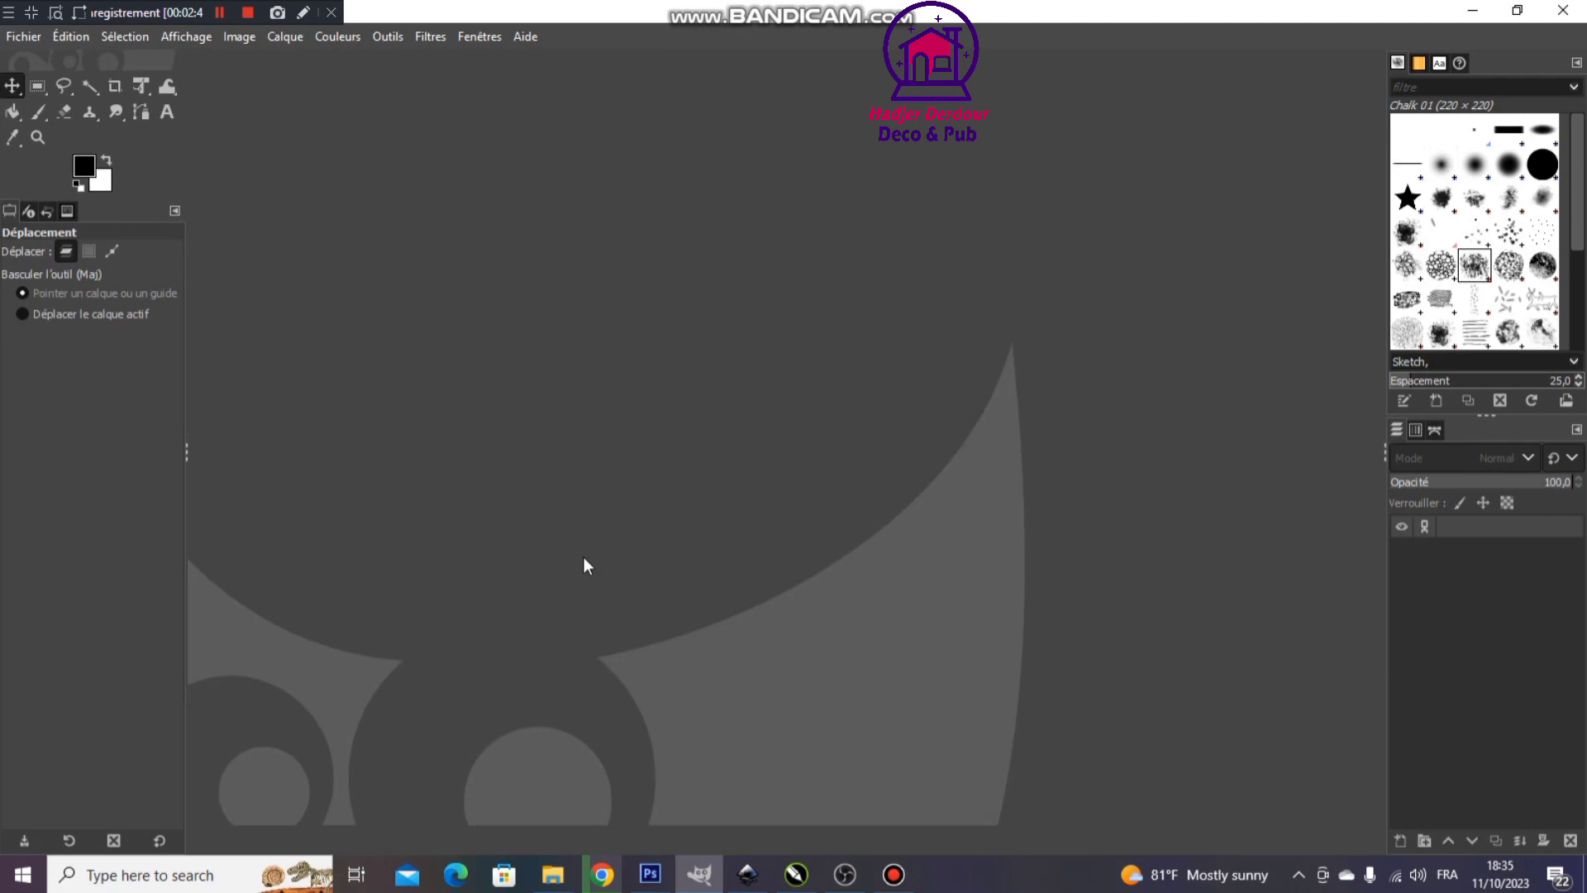
Start a new GIMP image with its size measured in centimetres
{"action": "key", "text": "ctrl+n"}
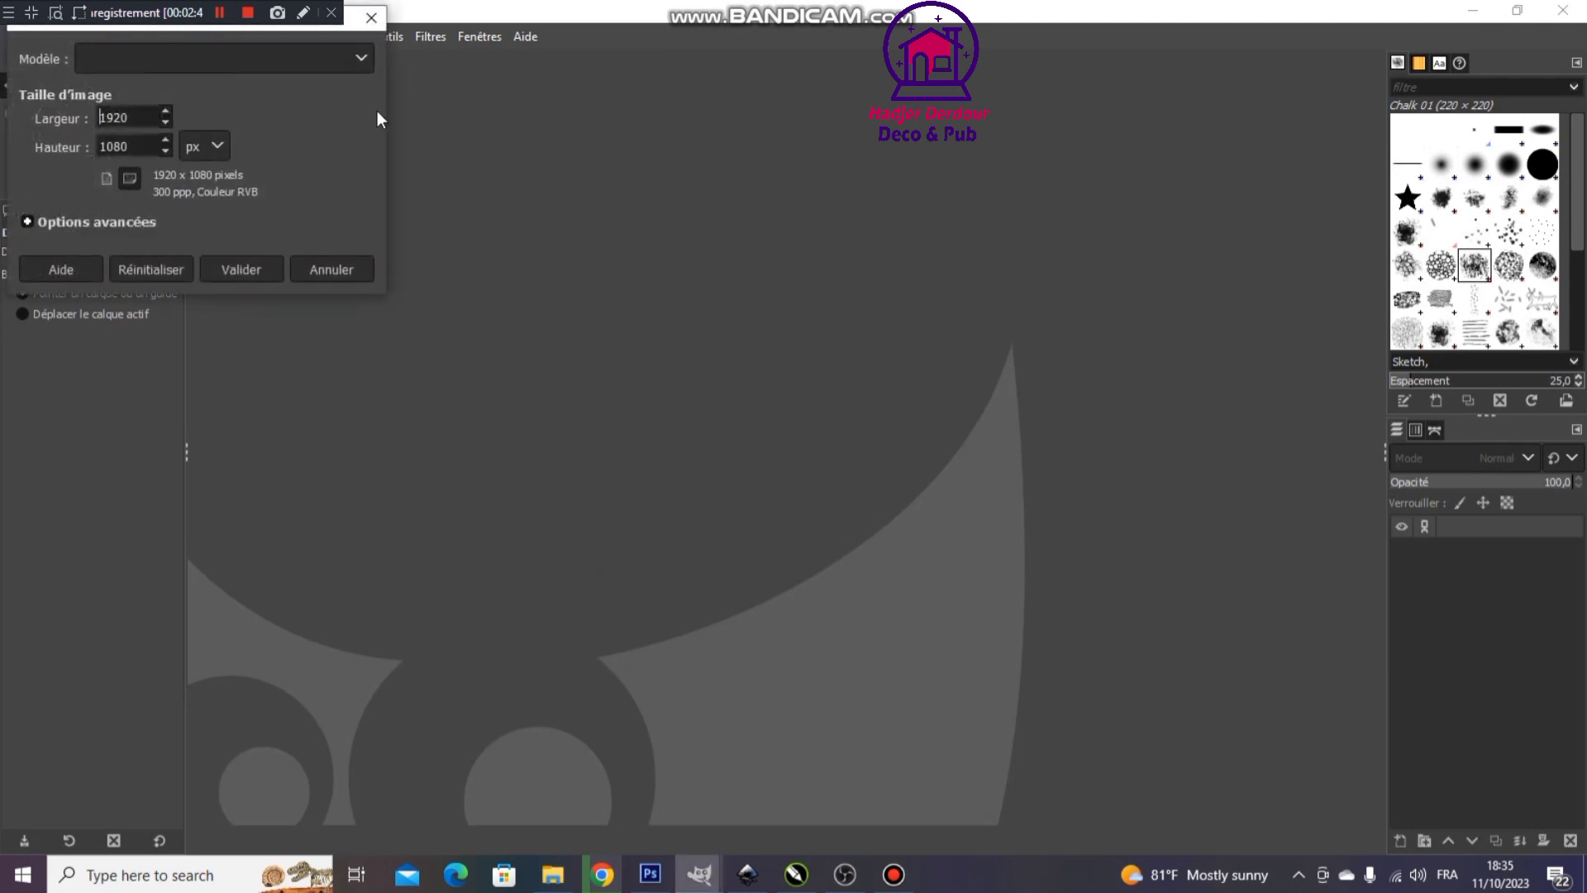
{"action": "left_click", "coordinate": [216, 151]}
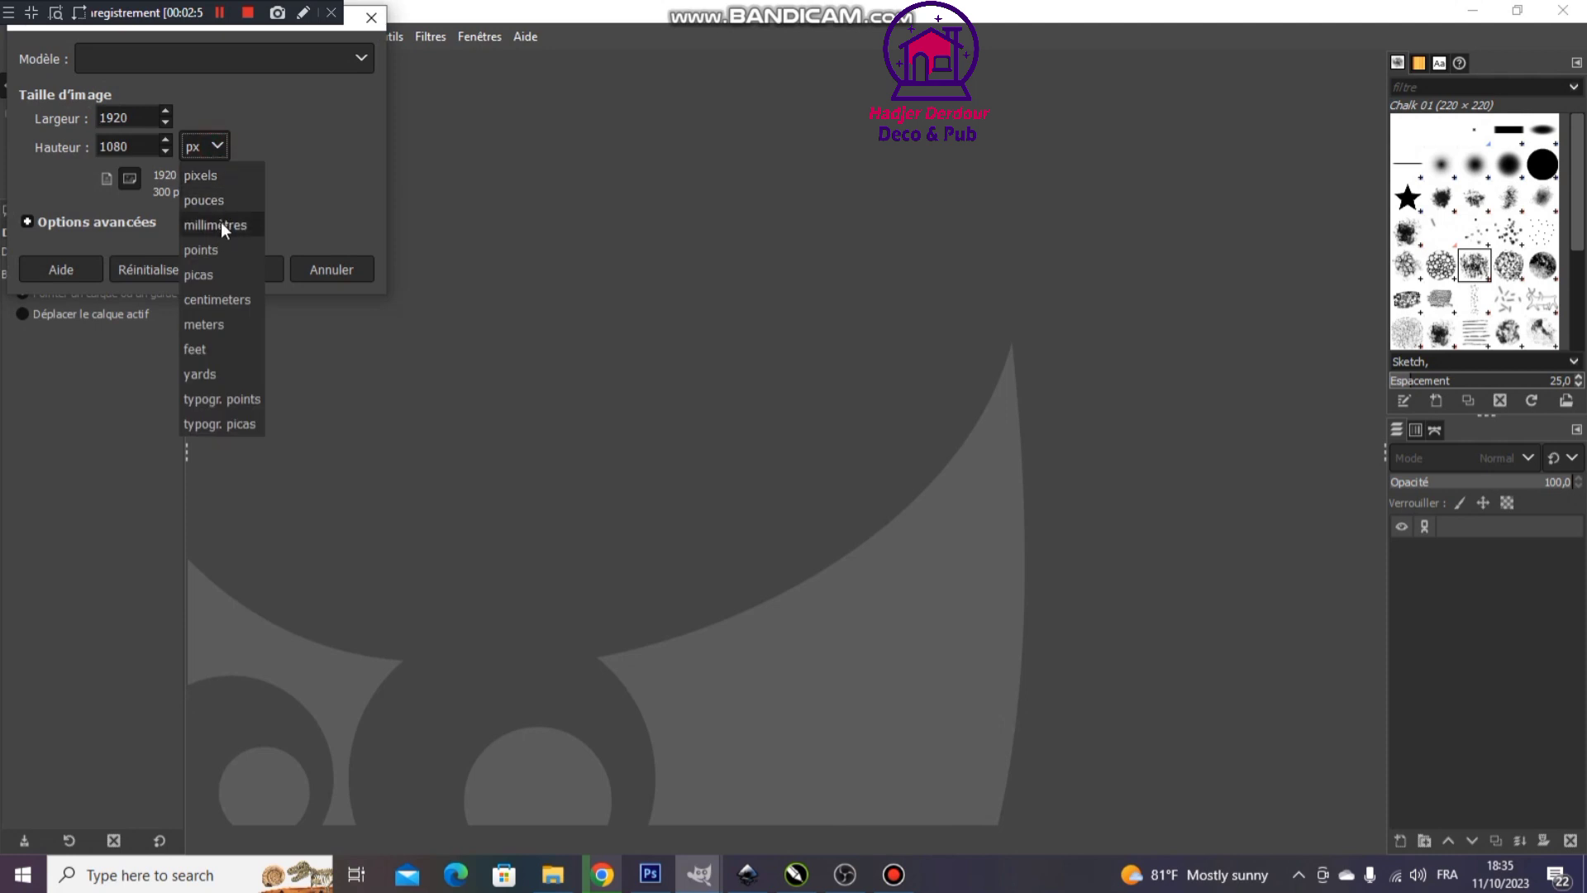
{"action": "left_click", "coordinate": [224, 297]}
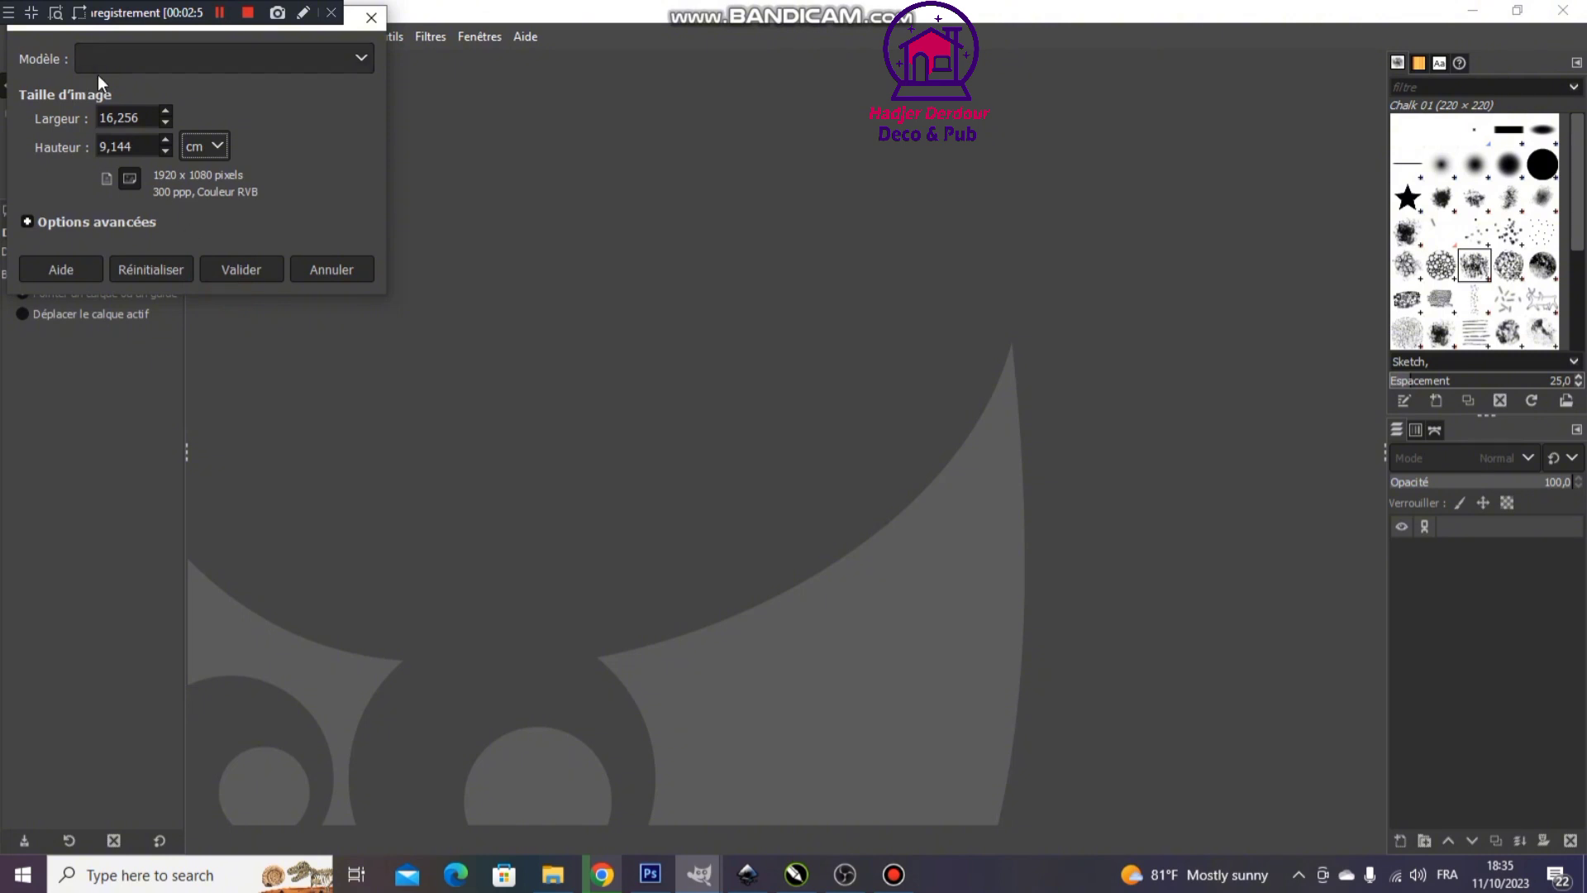
{"action": "left_click", "coordinate": [101, 183]}
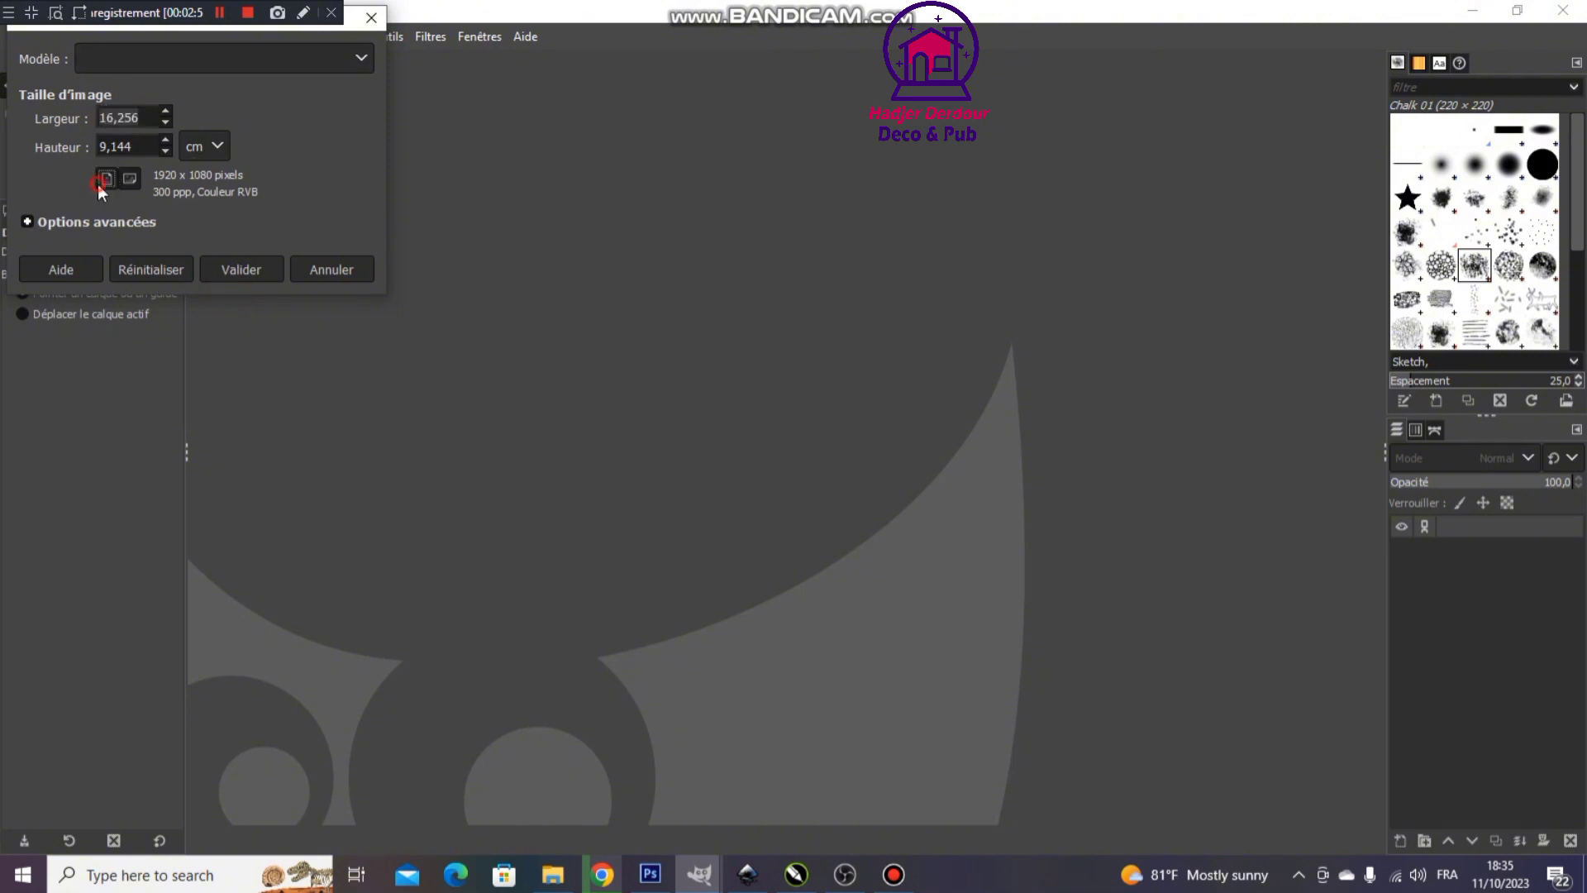
{"action": "left_click", "coordinate": [130, 182]}
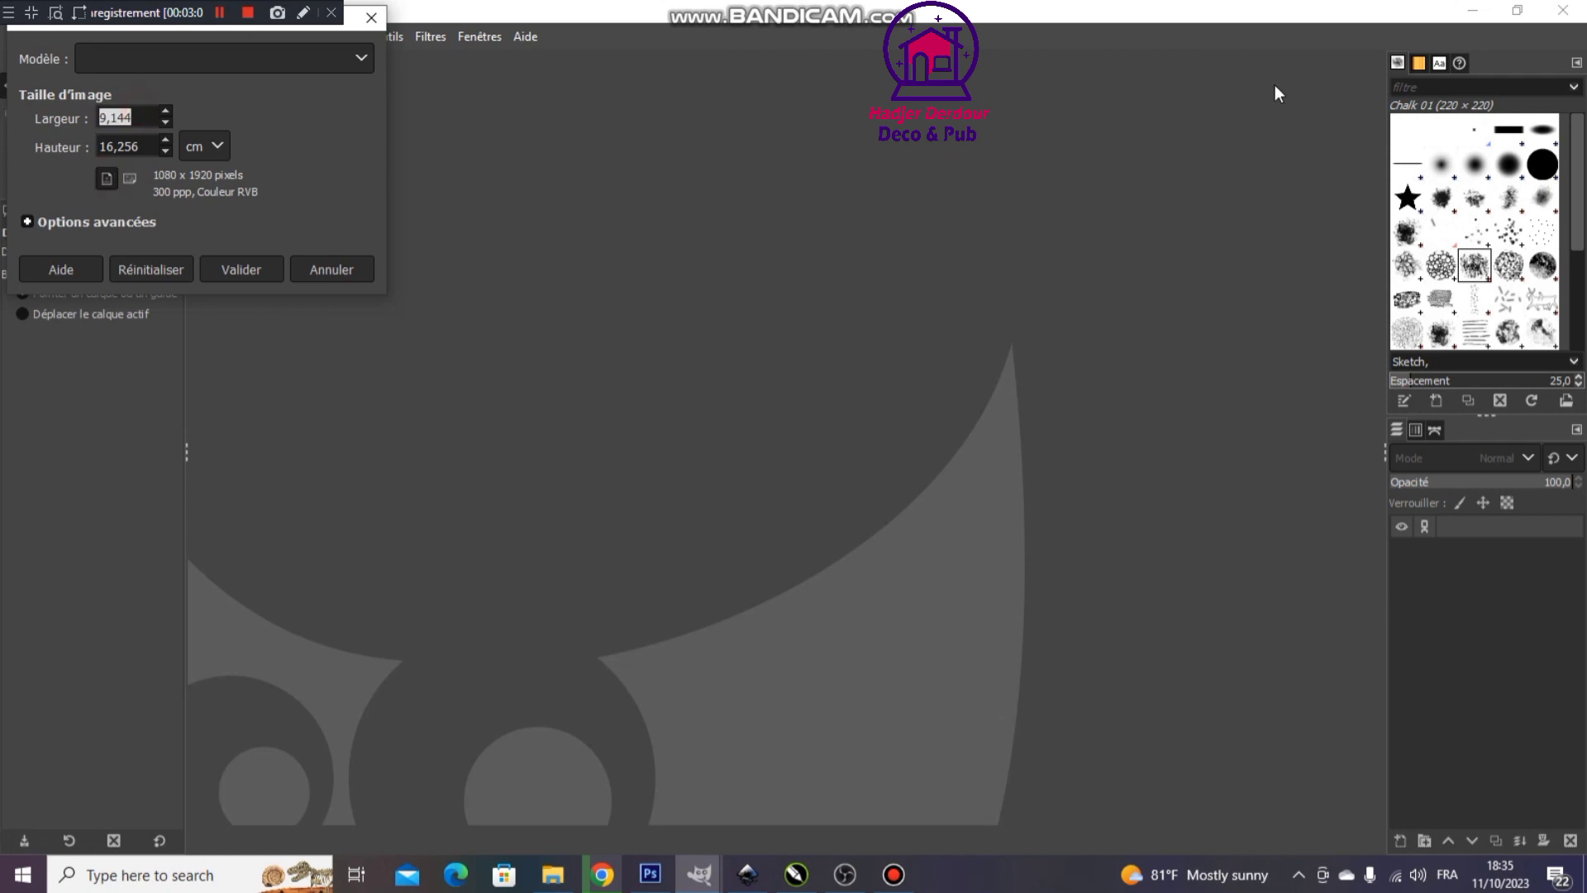
Create a portrait 21 × 29,7 cm image, then return to Photoshop
{"action": "type", "text": "21"}
{"action": "key", "text": "Tab"}
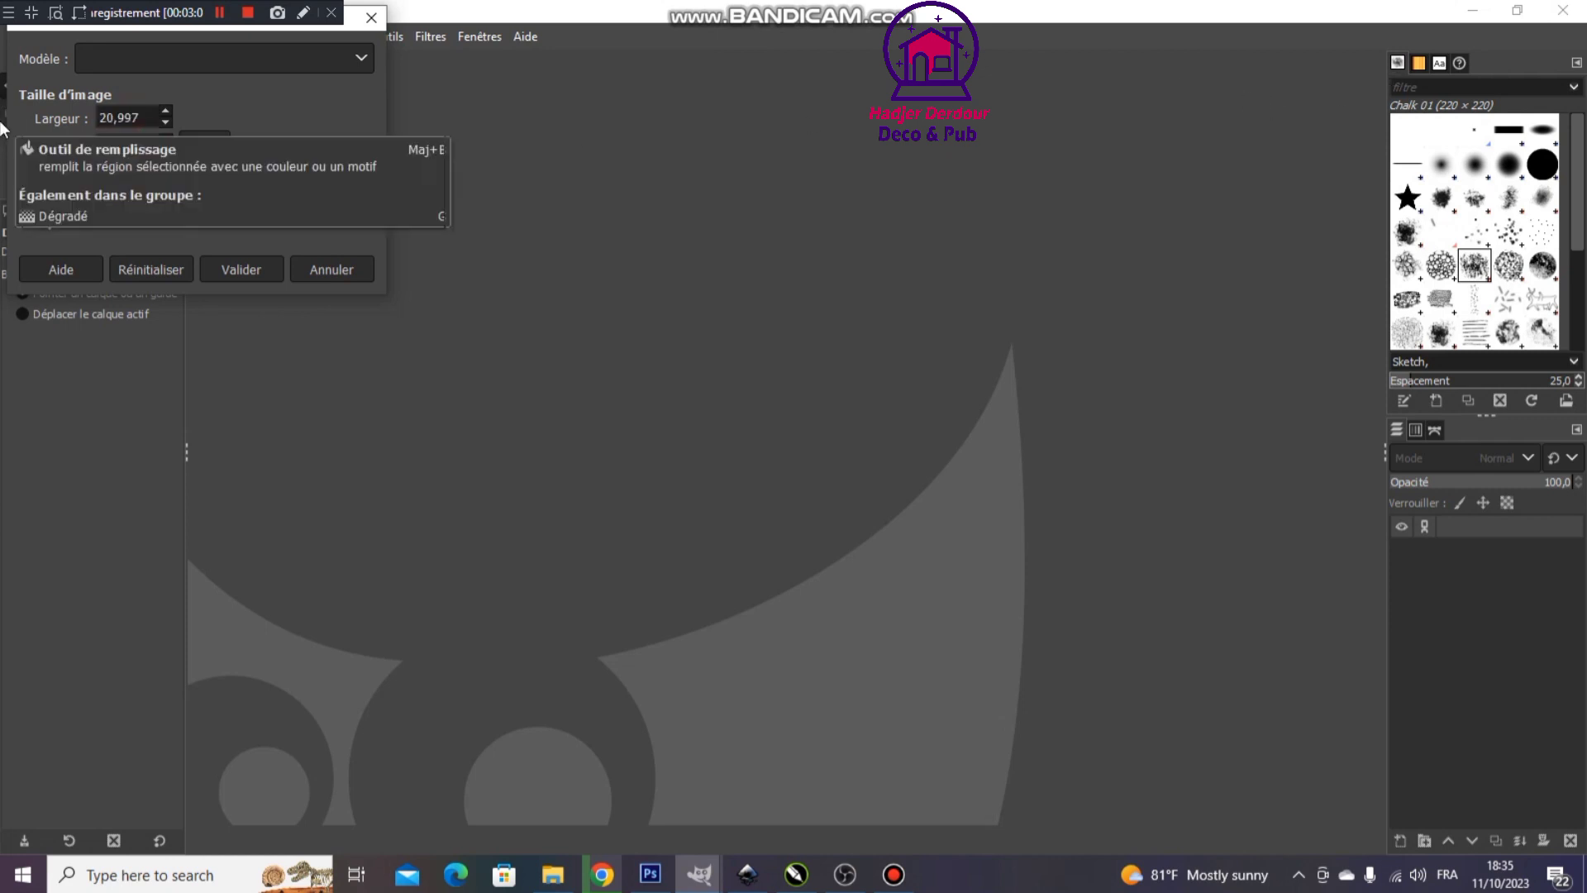
{"action": "type", "text": "29,7"}
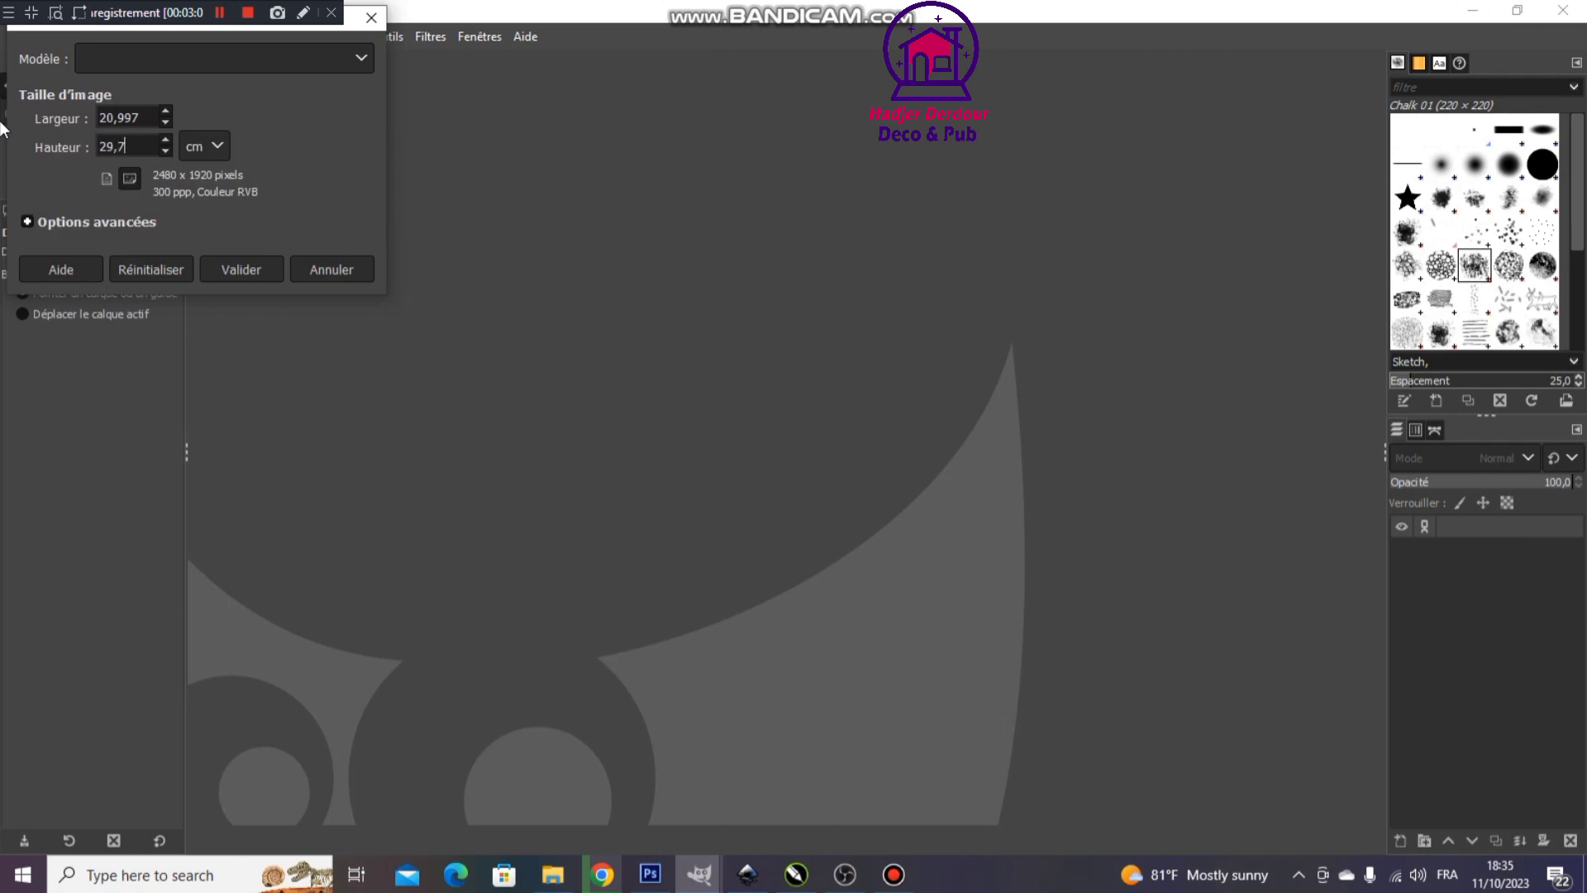
{"action": "left_click", "coordinate": [105, 180]}
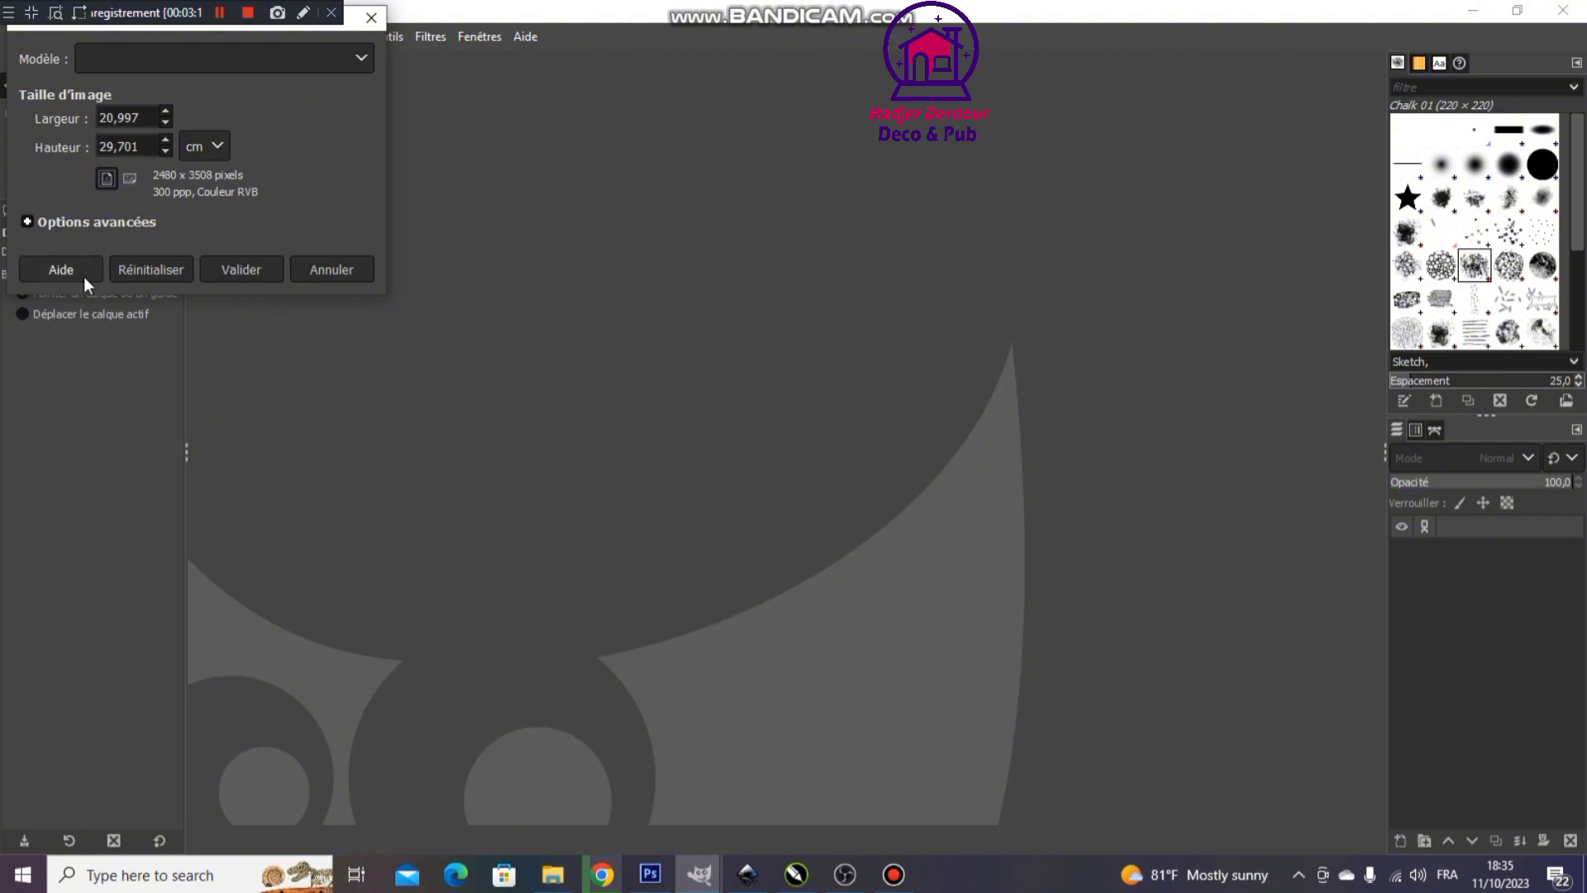
{"action": "left_click", "coordinate": [253, 269]}
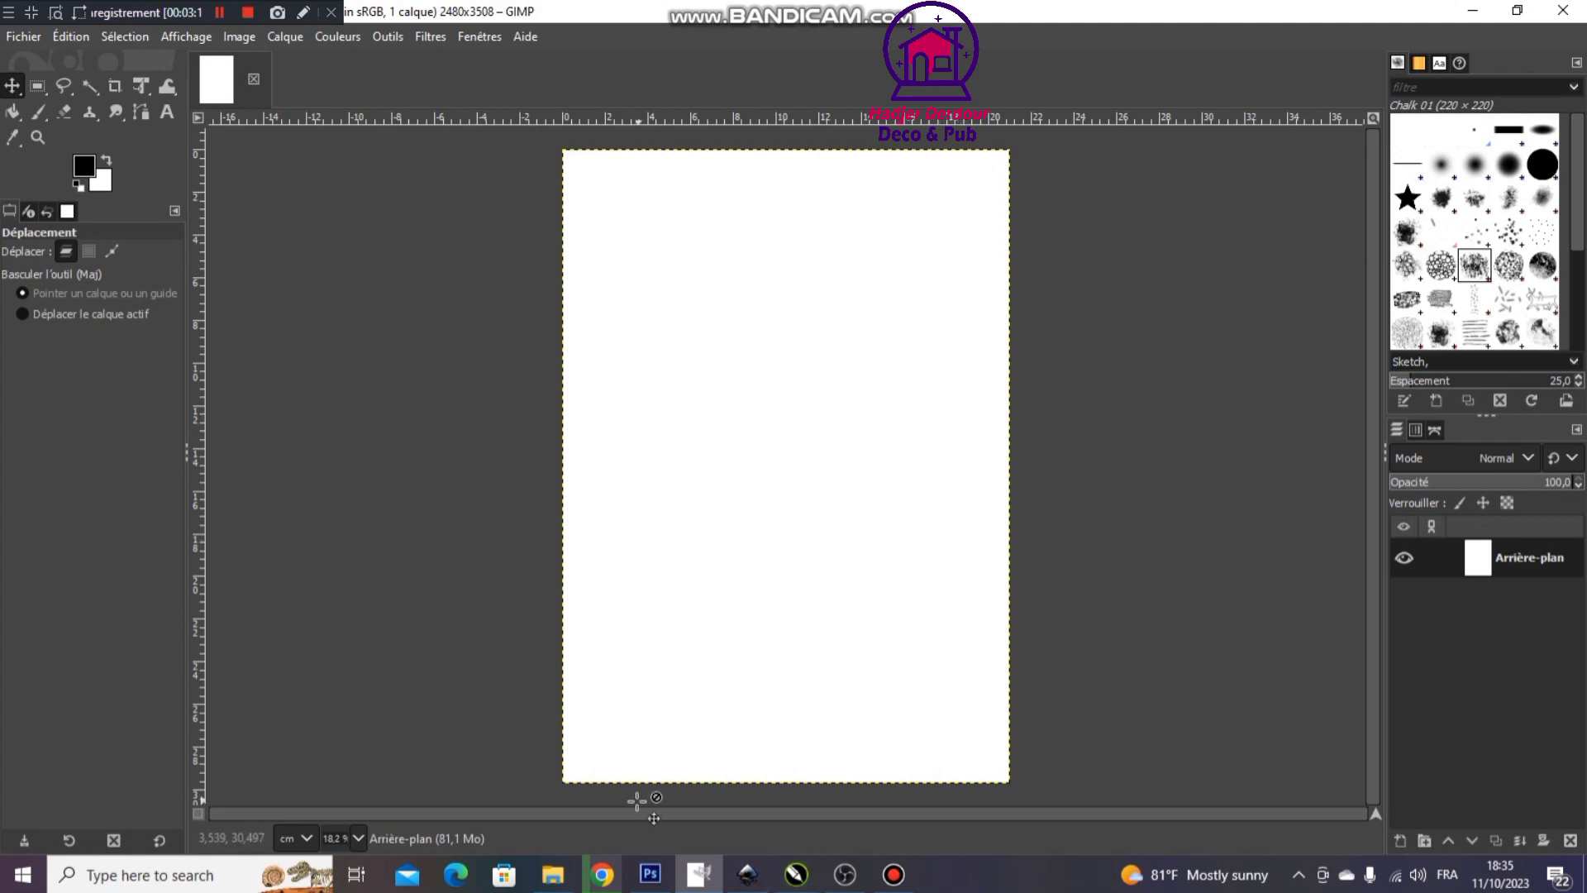
{"action": "left_click", "coordinate": [650, 874]}
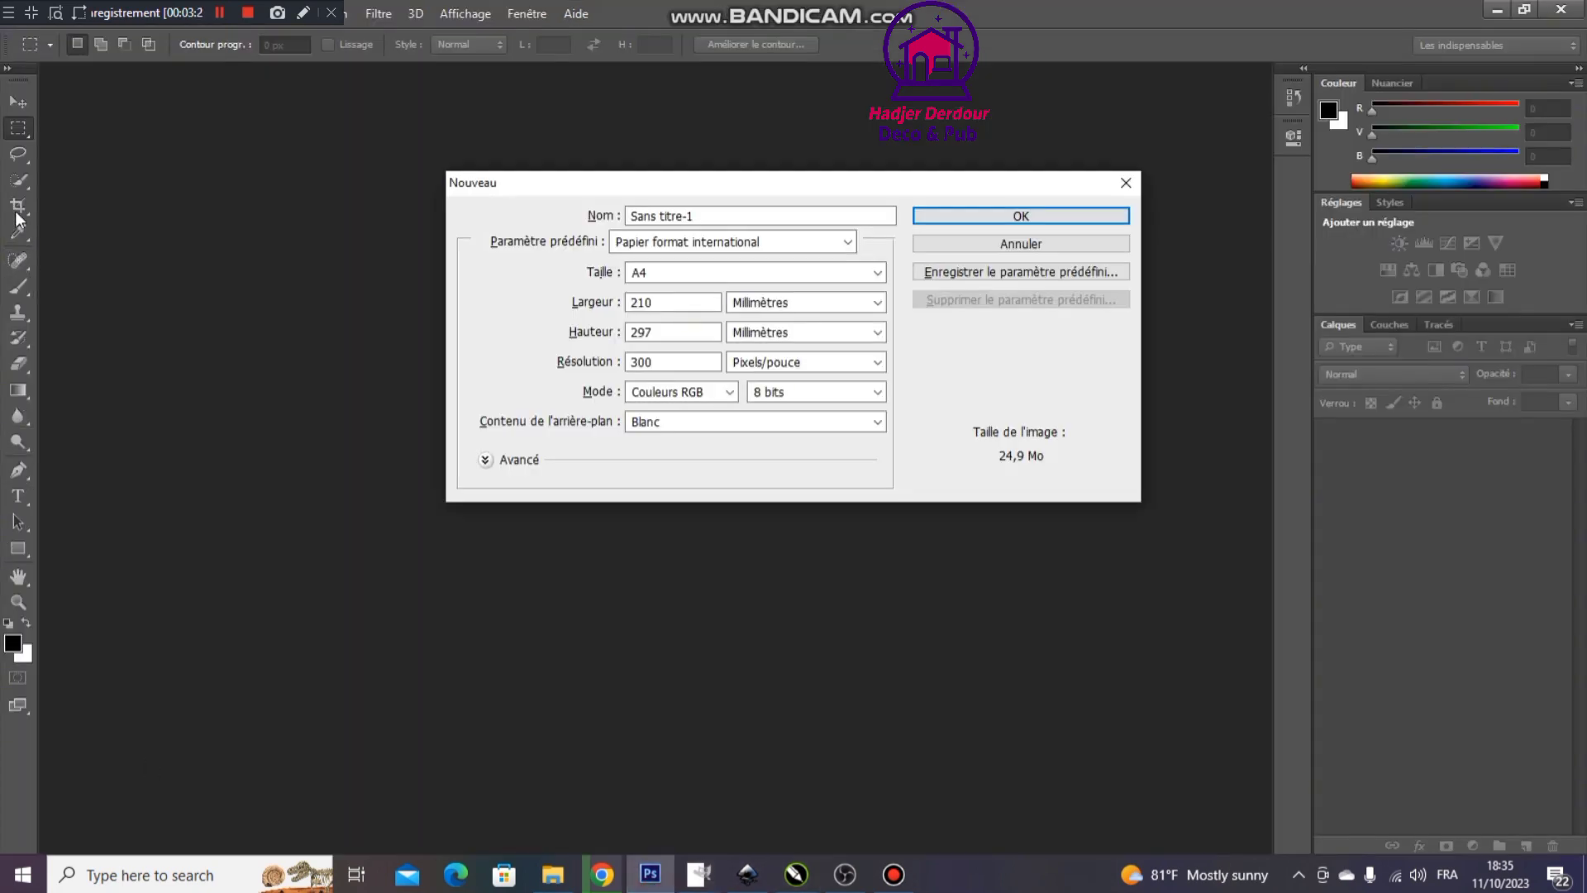
Create the A4 document, pick the Brush tool and browse an enlarged brush preset picker
{"action": "left_click", "coordinate": [954, 218]}
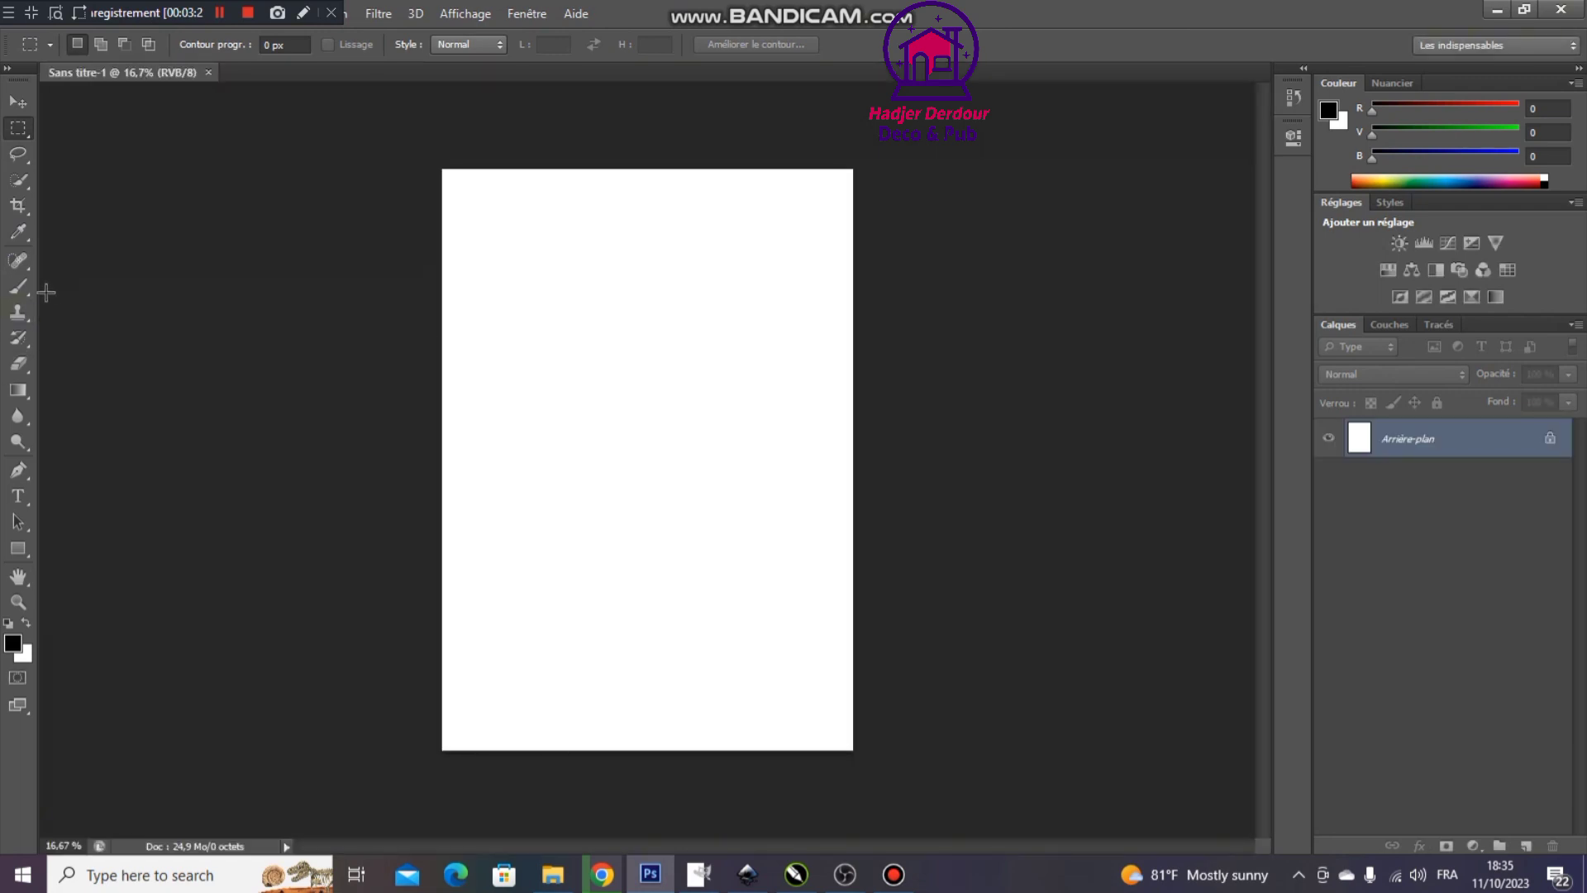
{"action": "left_click", "coordinate": [18, 286]}
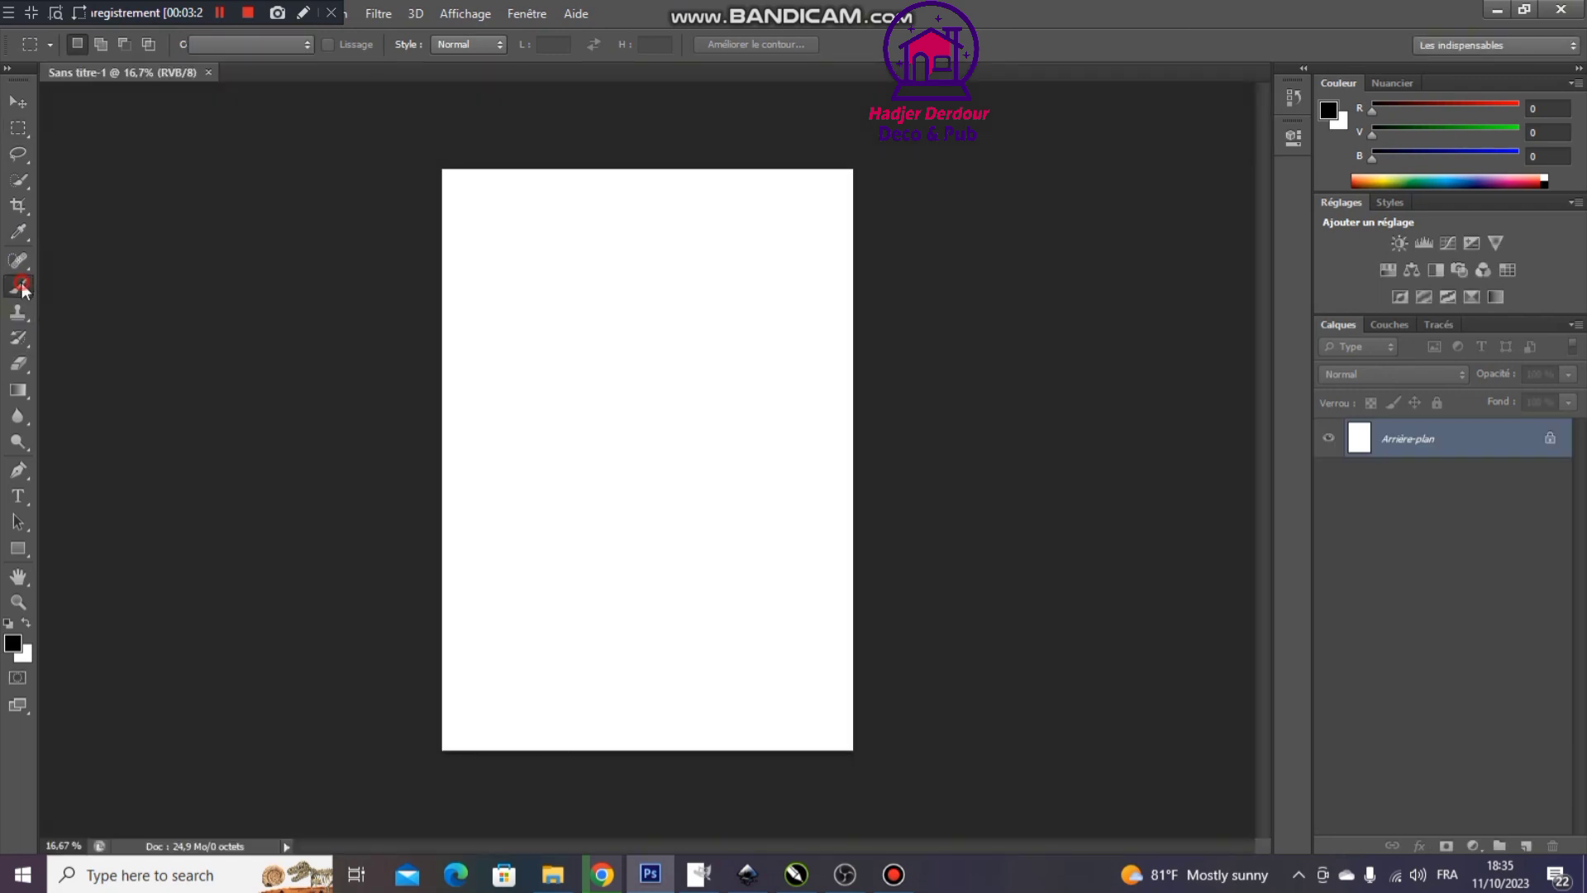
{"action": "right_click", "coordinate": [507, 274]}
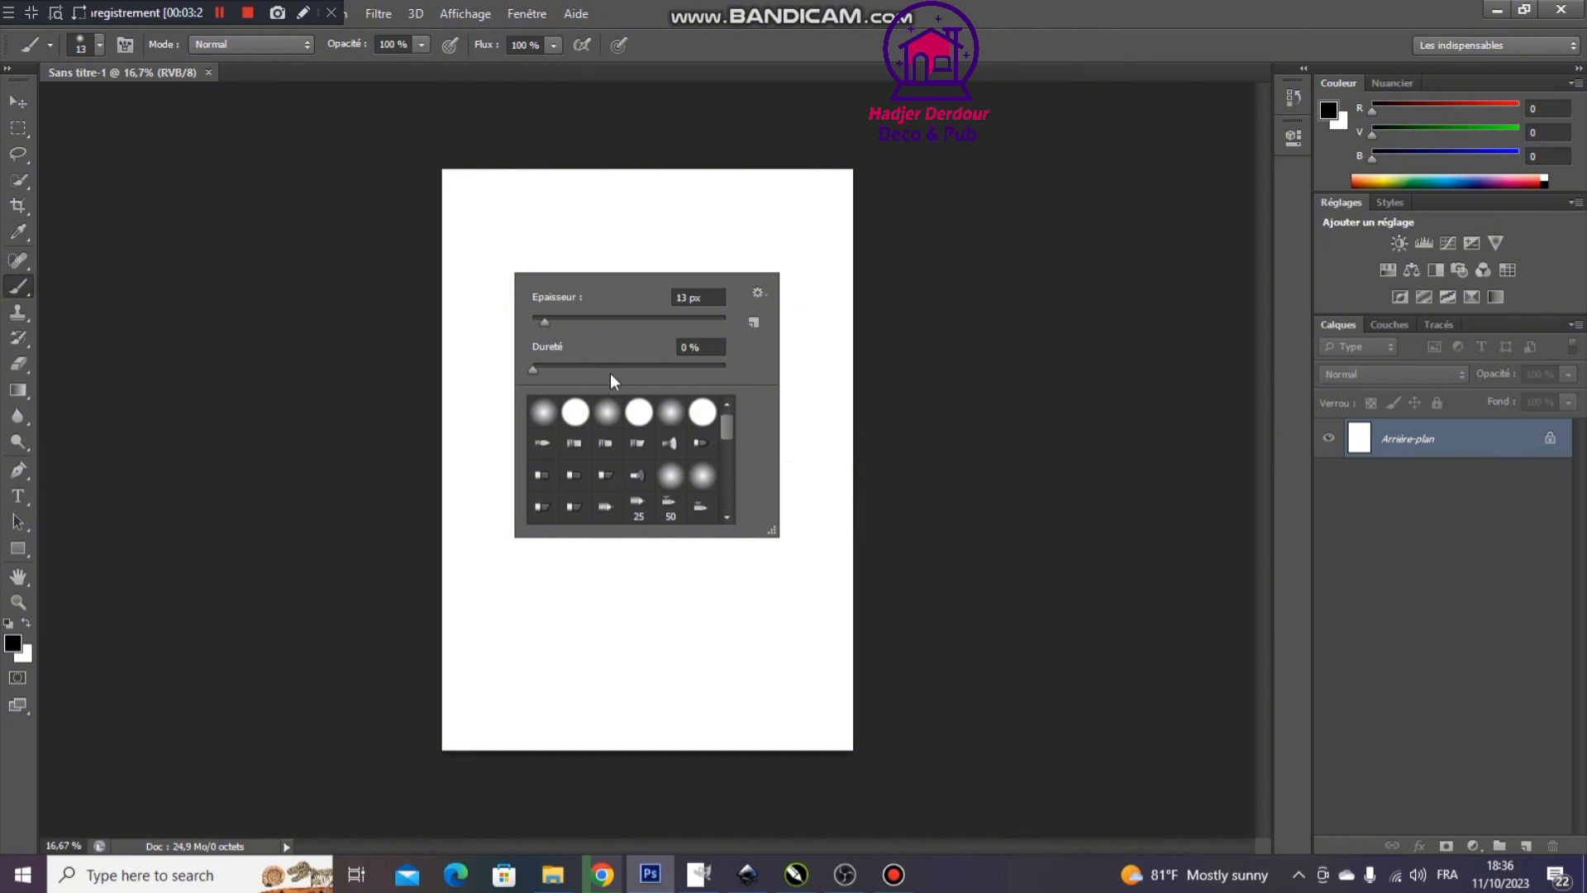
{"action": "left_click_drag", "start_coordinate": [771, 530], "coordinate": [1051, 717]}
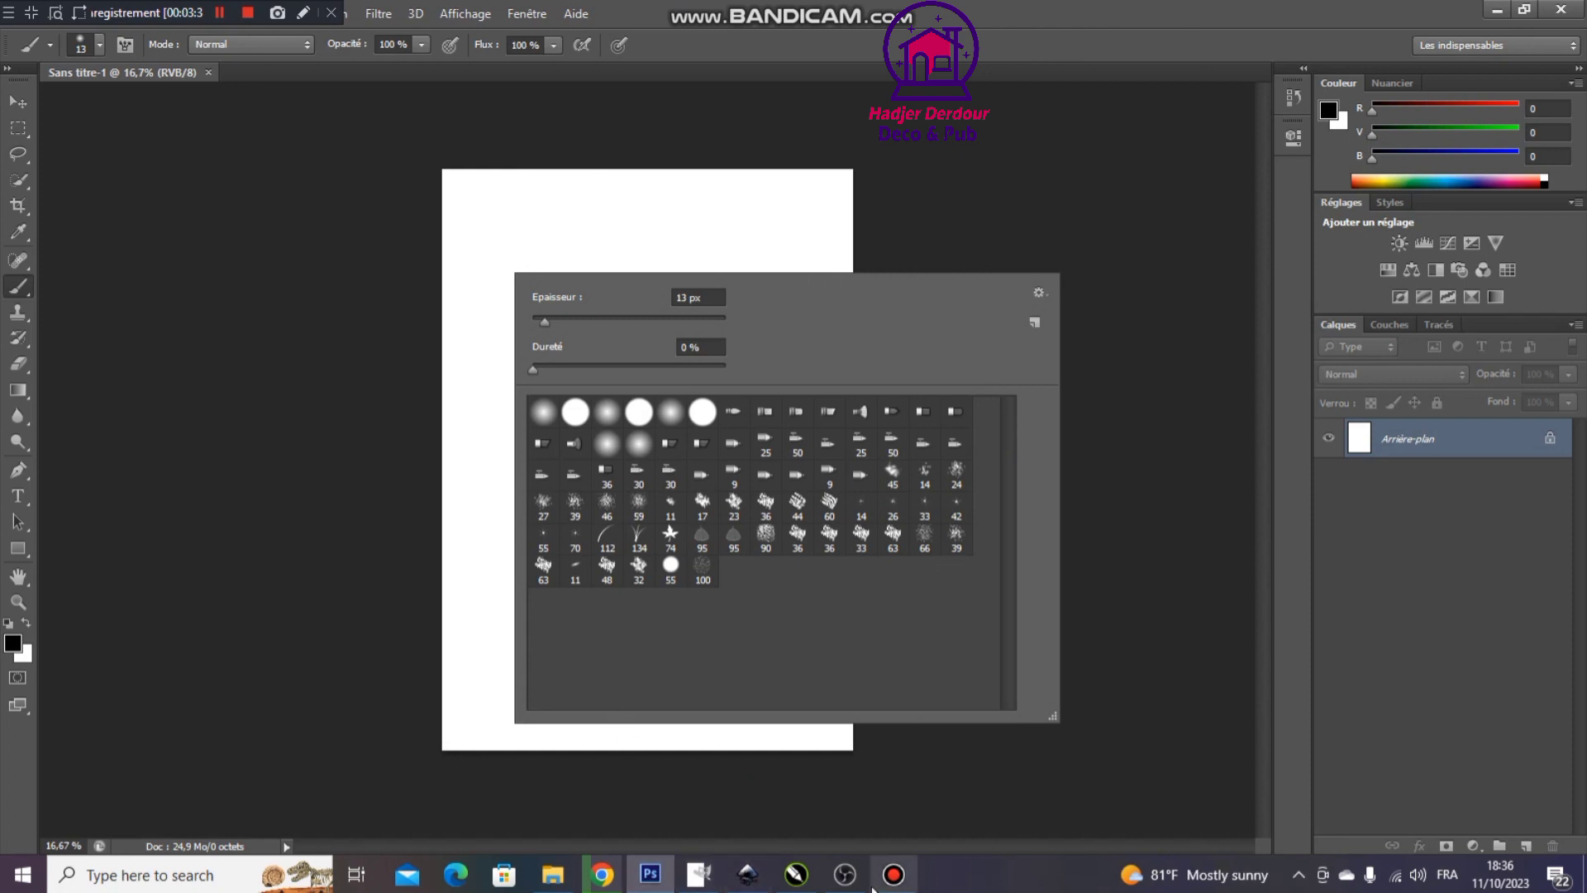
{"action": "mouse_move", "coordinate": [746, 875]}
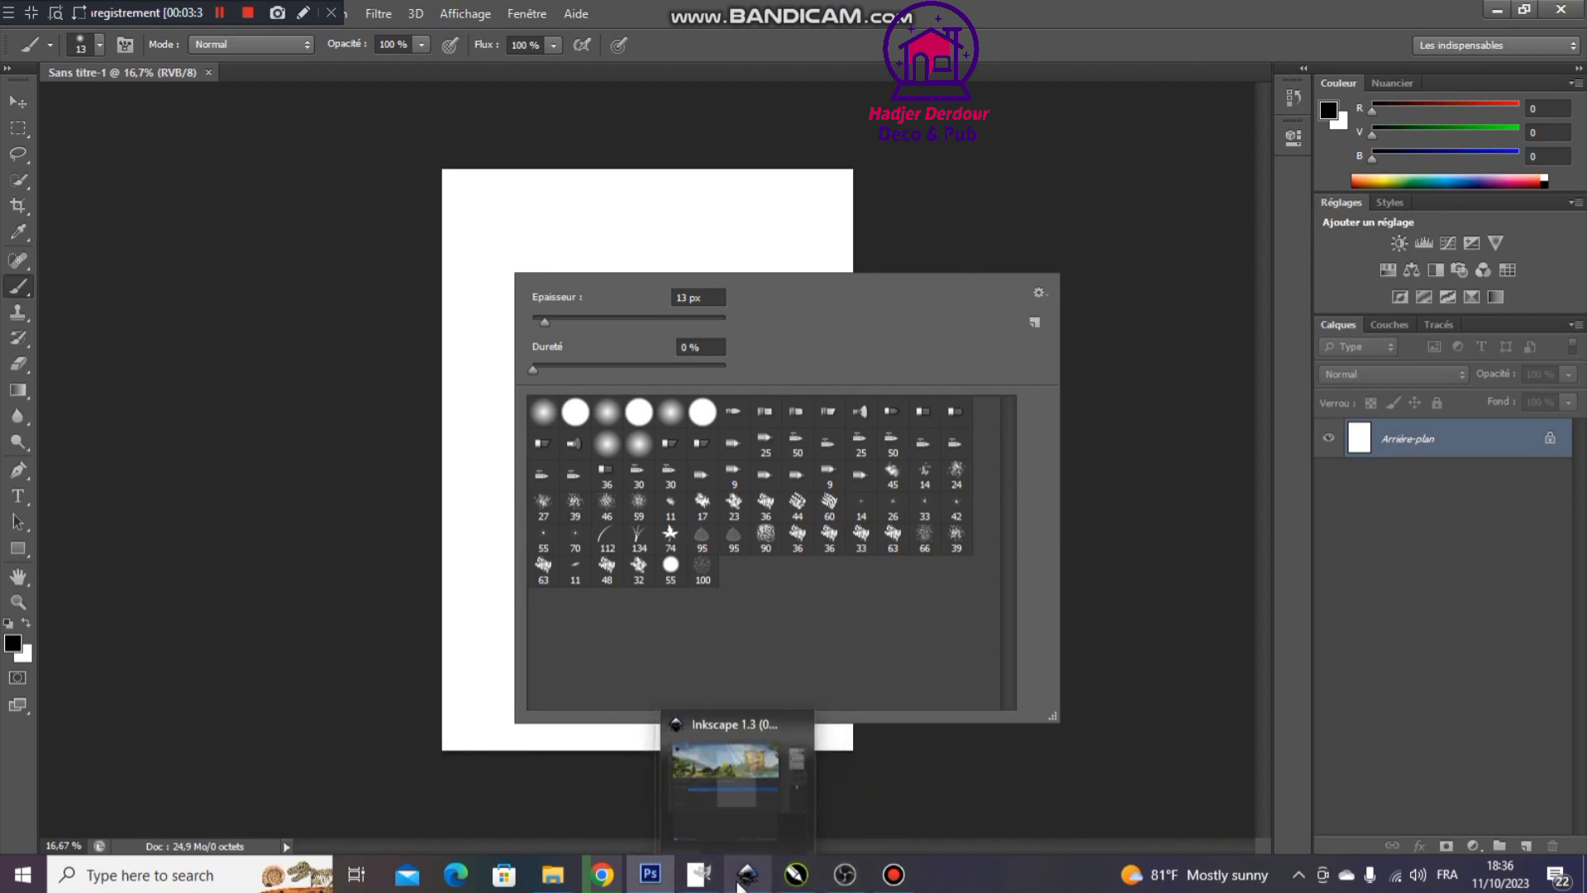
{"action": "left_click", "coordinate": [699, 874]}
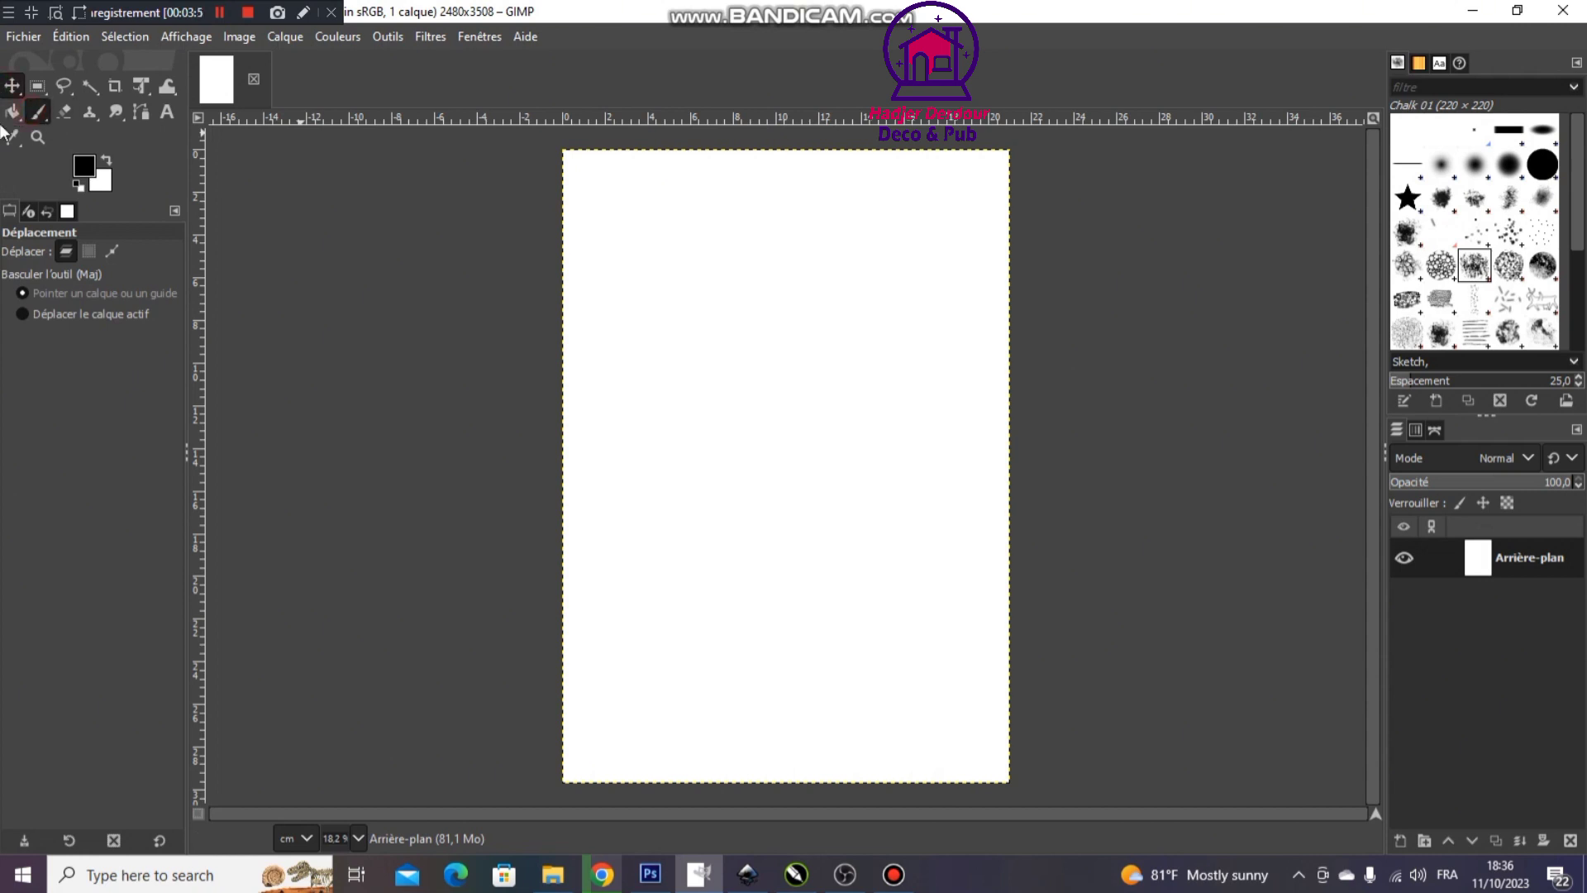
Activate GIMP's Paintbrush with Chalk 01 at size 220, then open Photoshop's brush size and hardness picker
{"action": "left_click", "coordinate": [37, 112]}
{"action": "left_click", "coordinate": [13, 111]}
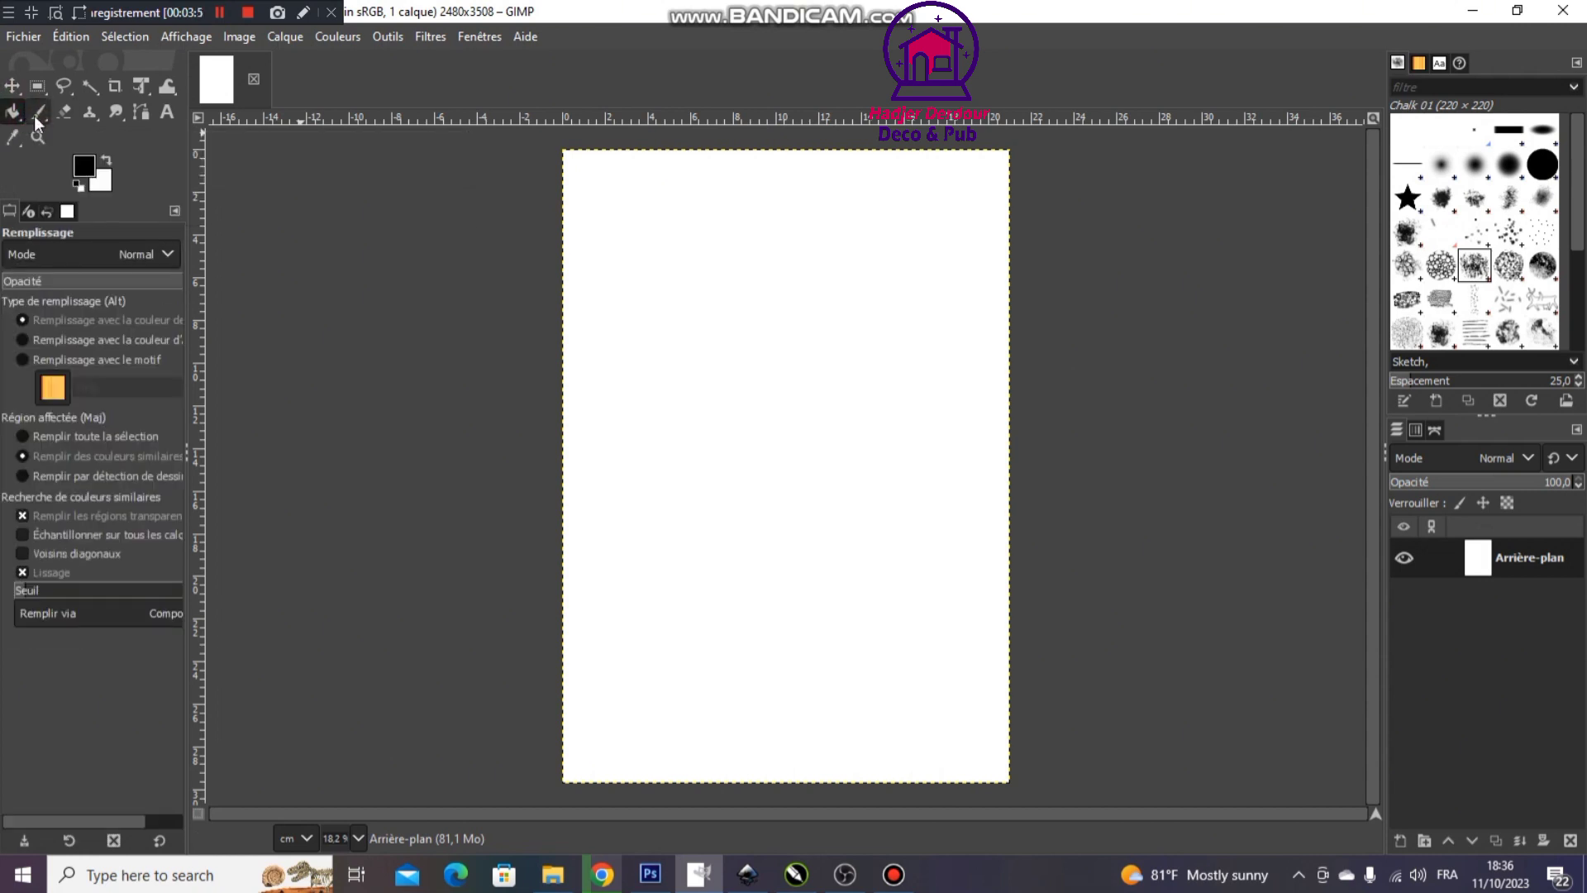
{"action": "left_click", "coordinate": [38, 116]}
{"action": "left_click", "coordinate": [12, 114]}
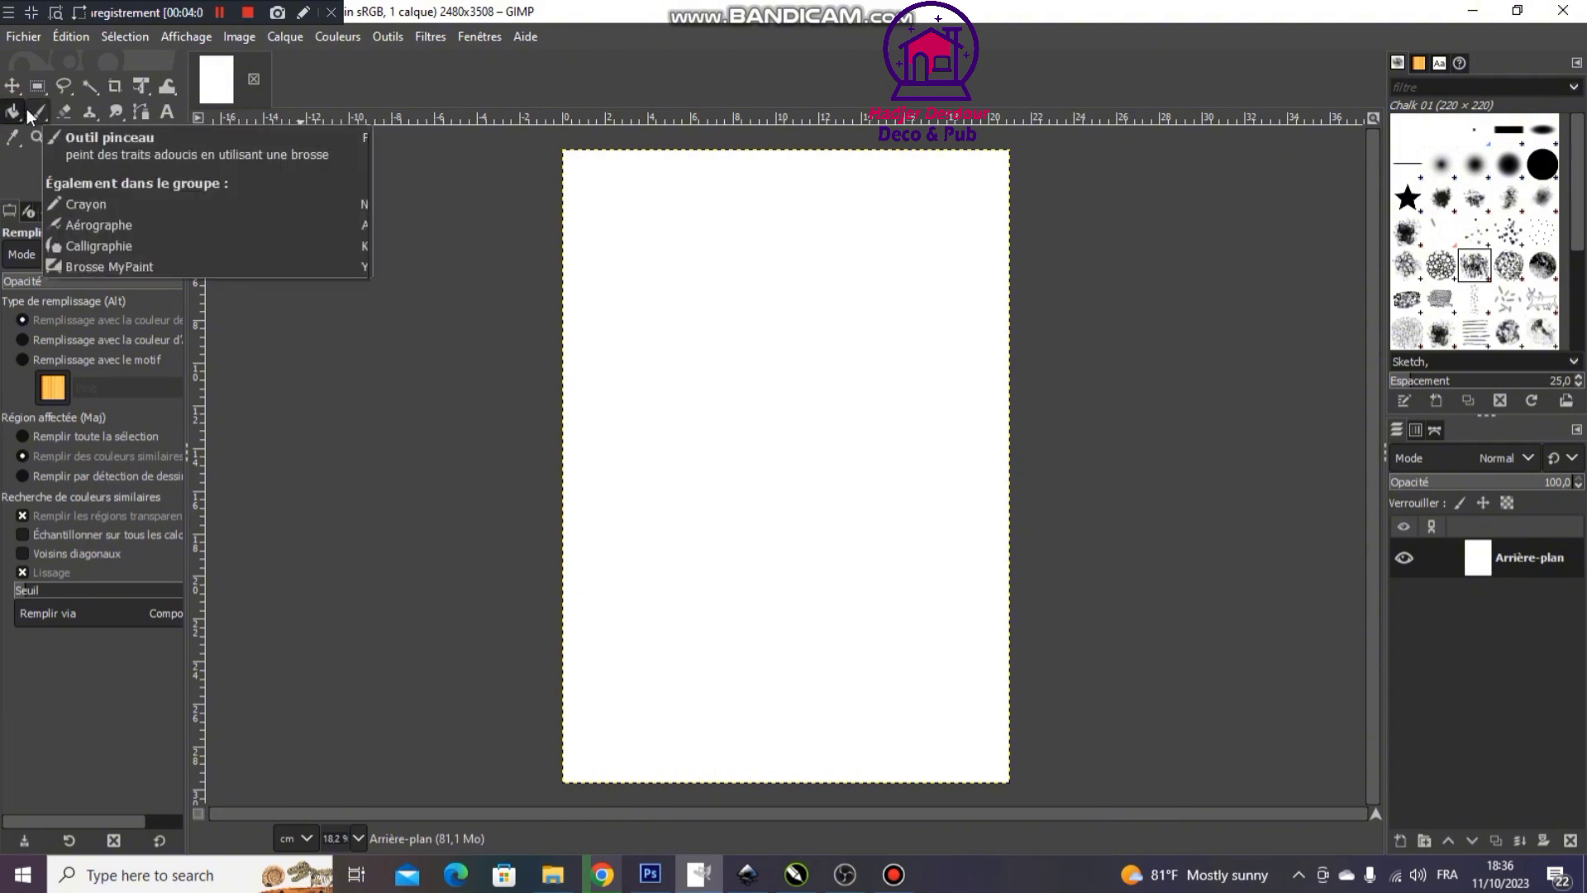
{"action": "left_click", "coordinate": [37, 112]}
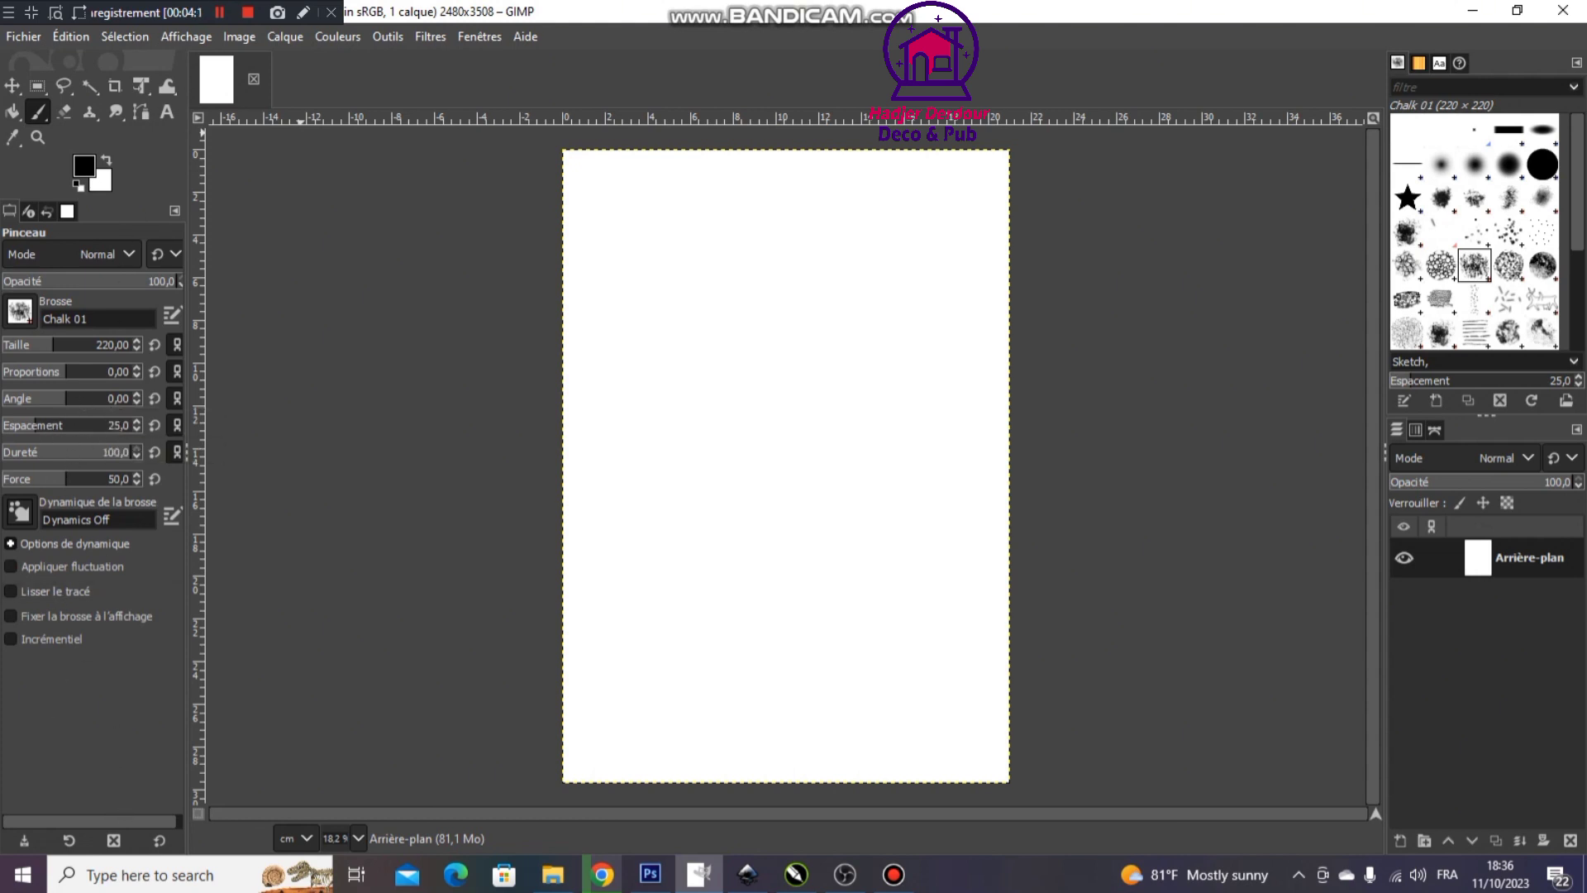
{"action": "left_click", "coordinate": [653, 876]}
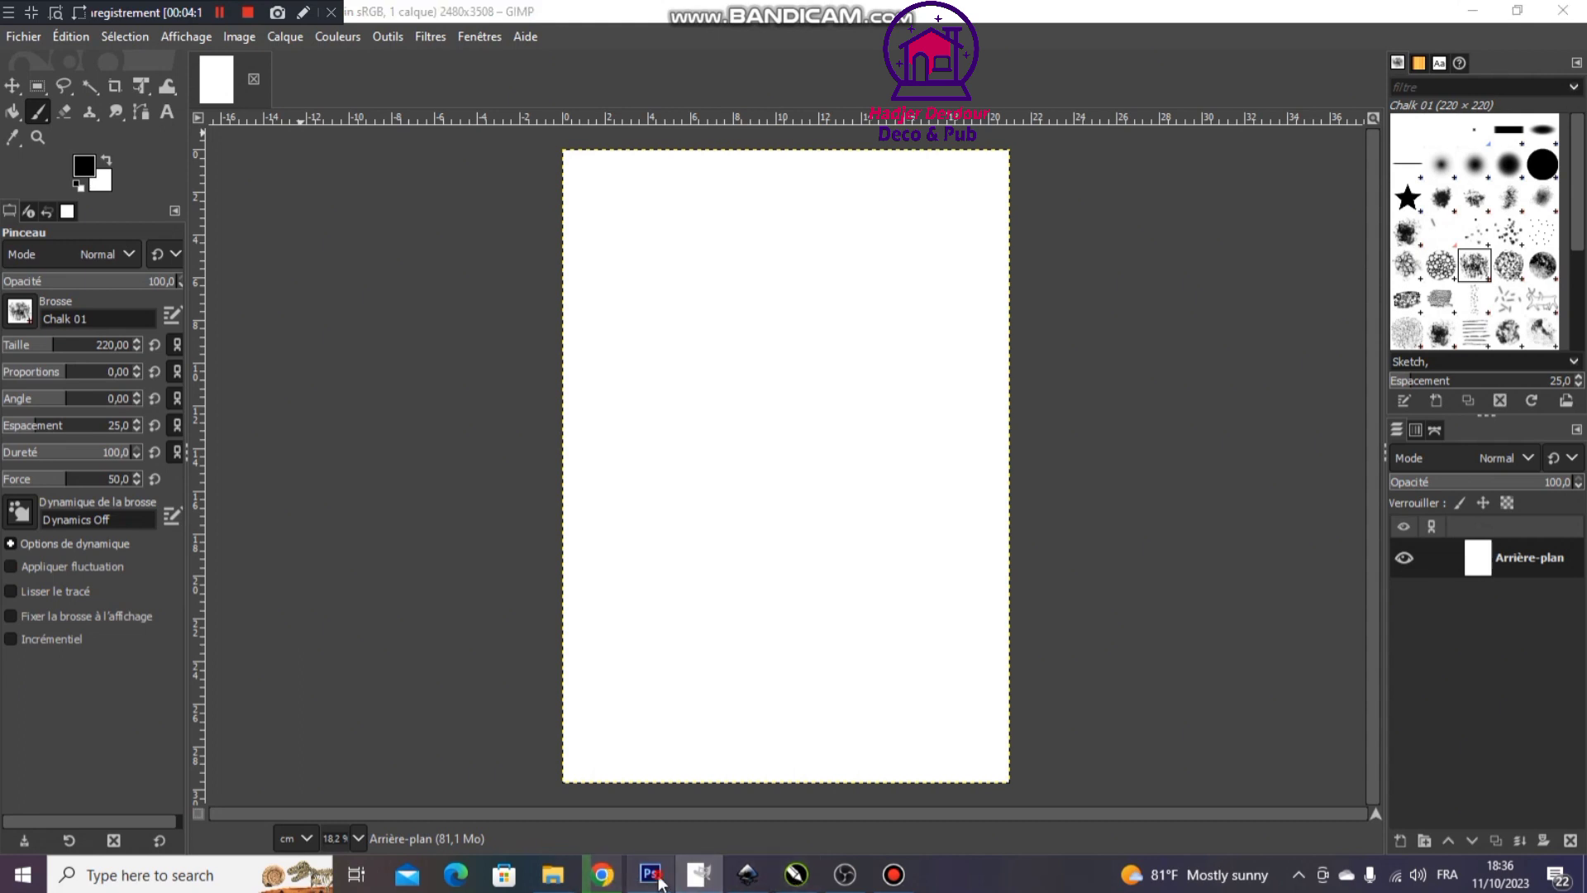
{"action": "right_click", "coordinate": [632, 322]}
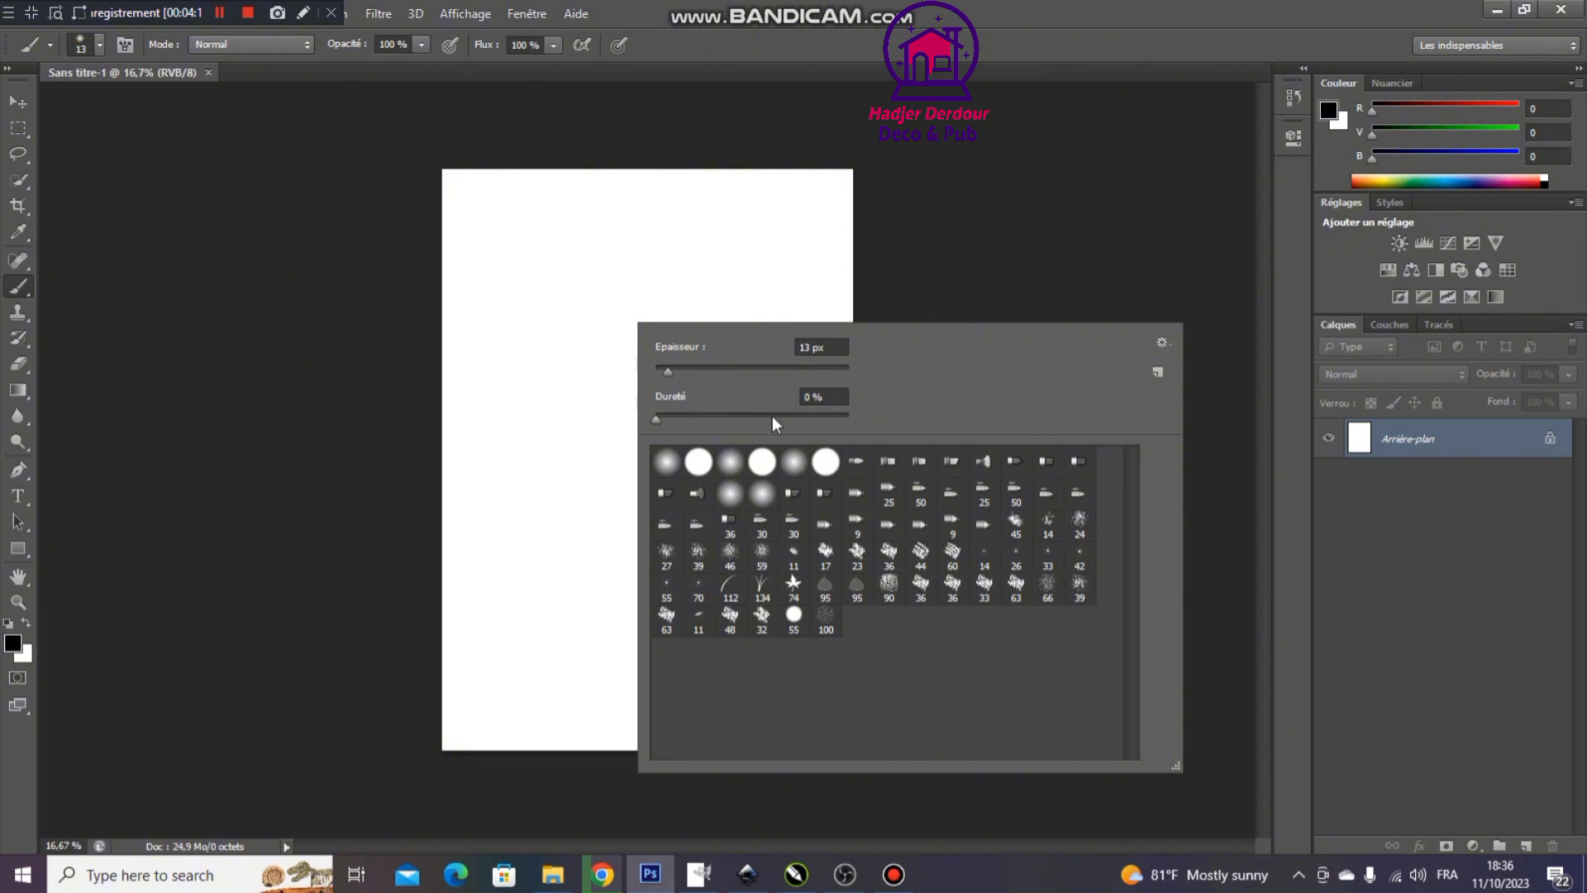
Paint two vertical black 91 px strokes, raising hardness to 100% for the second
{"action": "mouse_move", "coordinate": [723, 418]}
{"action": "left_mouse_down"}
{"action": "mouse_move", "coordinate": [823, 419]}
{"action": "mouse_move", "coordinate": [784, 419]}
{"action": "left_mouse_up"}
{"action": "left_click_drag", "start_coordinate": [702, 372], "coordinate": [583, 368]}
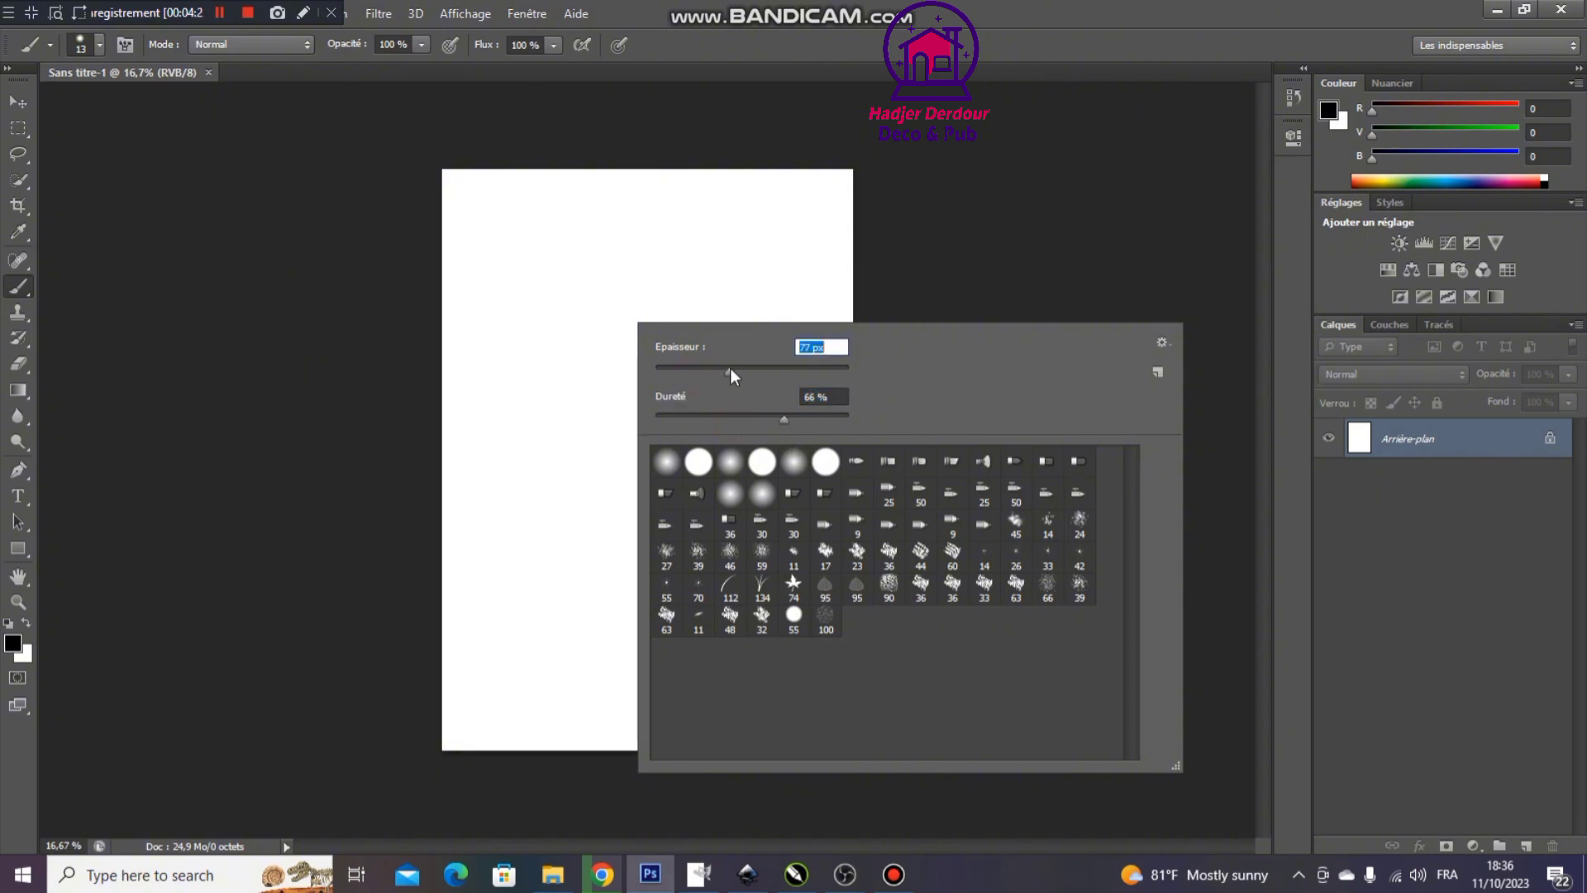
{"action": "left_click", "coordinate": [532, 207]}
{"action": "left_click_drag", "start_coordinate": [529, 204], "coordinate": [546, 576]}
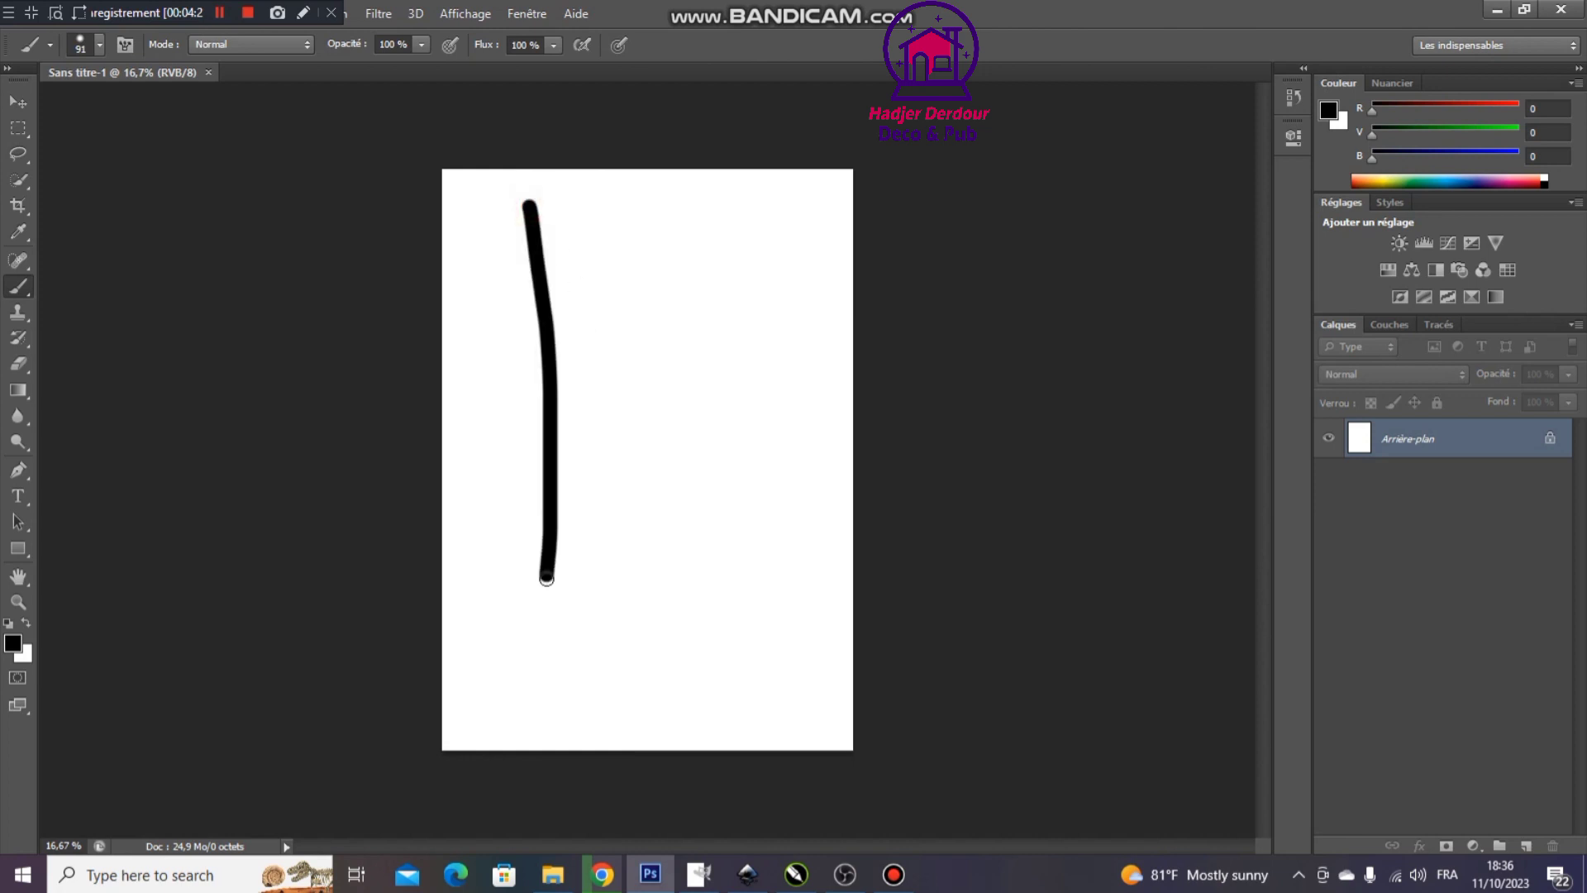
{"action": "right_click", "coordinate": [708, 331]}
{"action": "left_click_drag", "start_coordinate": [991, 423], "coordinate": [992, 423]}
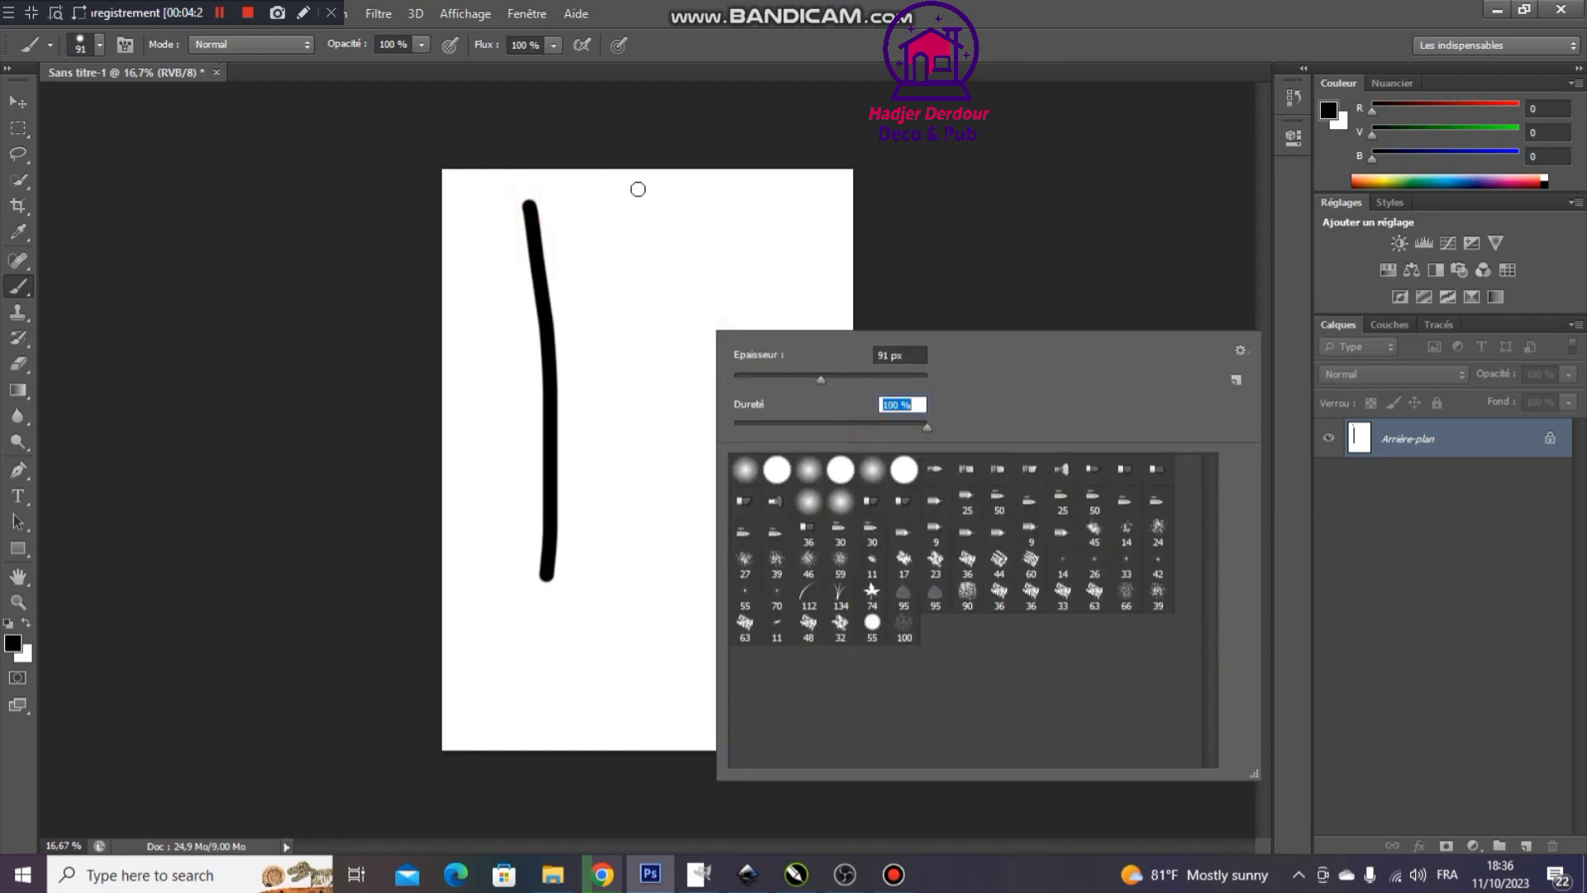
{"action": "left_click", "coordinate": [637, 186]}
{"action": "left_click_drag", "start_coordinate": [638, 186], "coordinate": [640, 488]}
Paint a third vertical stroke with the first soft round preset, then return to GIMP
{"action": "right_click", "coordinate": [709, 386]}
{"action": "left_click", "coordinate": [738, 526]}
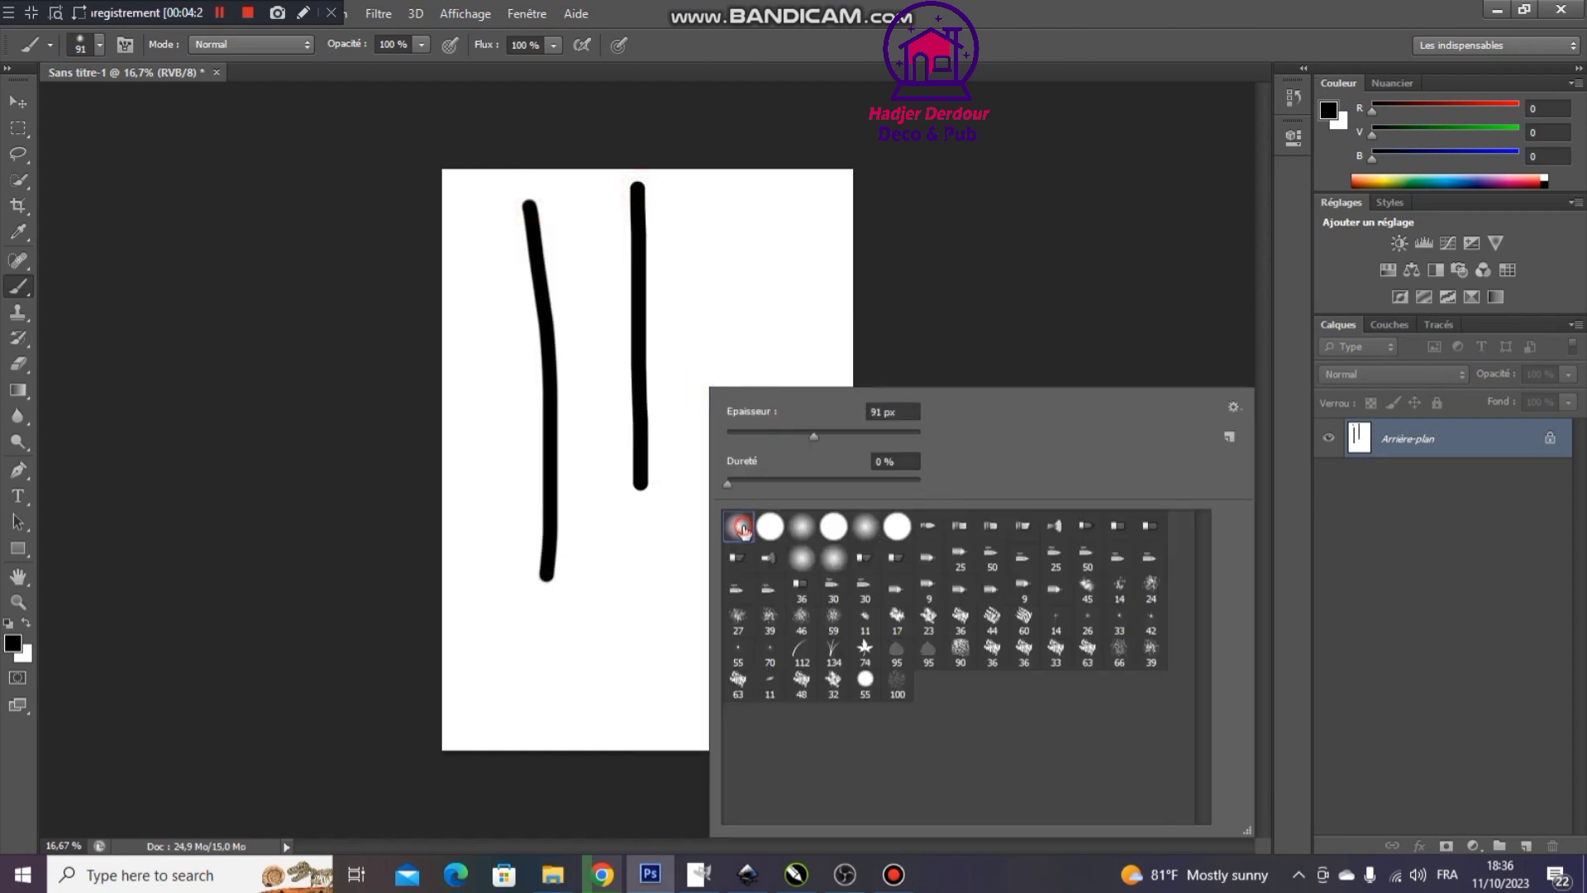
{"action": "left_click", "coordinate": [723, 175]}
{"action": "left_click_drag", "start_coordinate": [724, 175], "coordinate": [723, 632]}
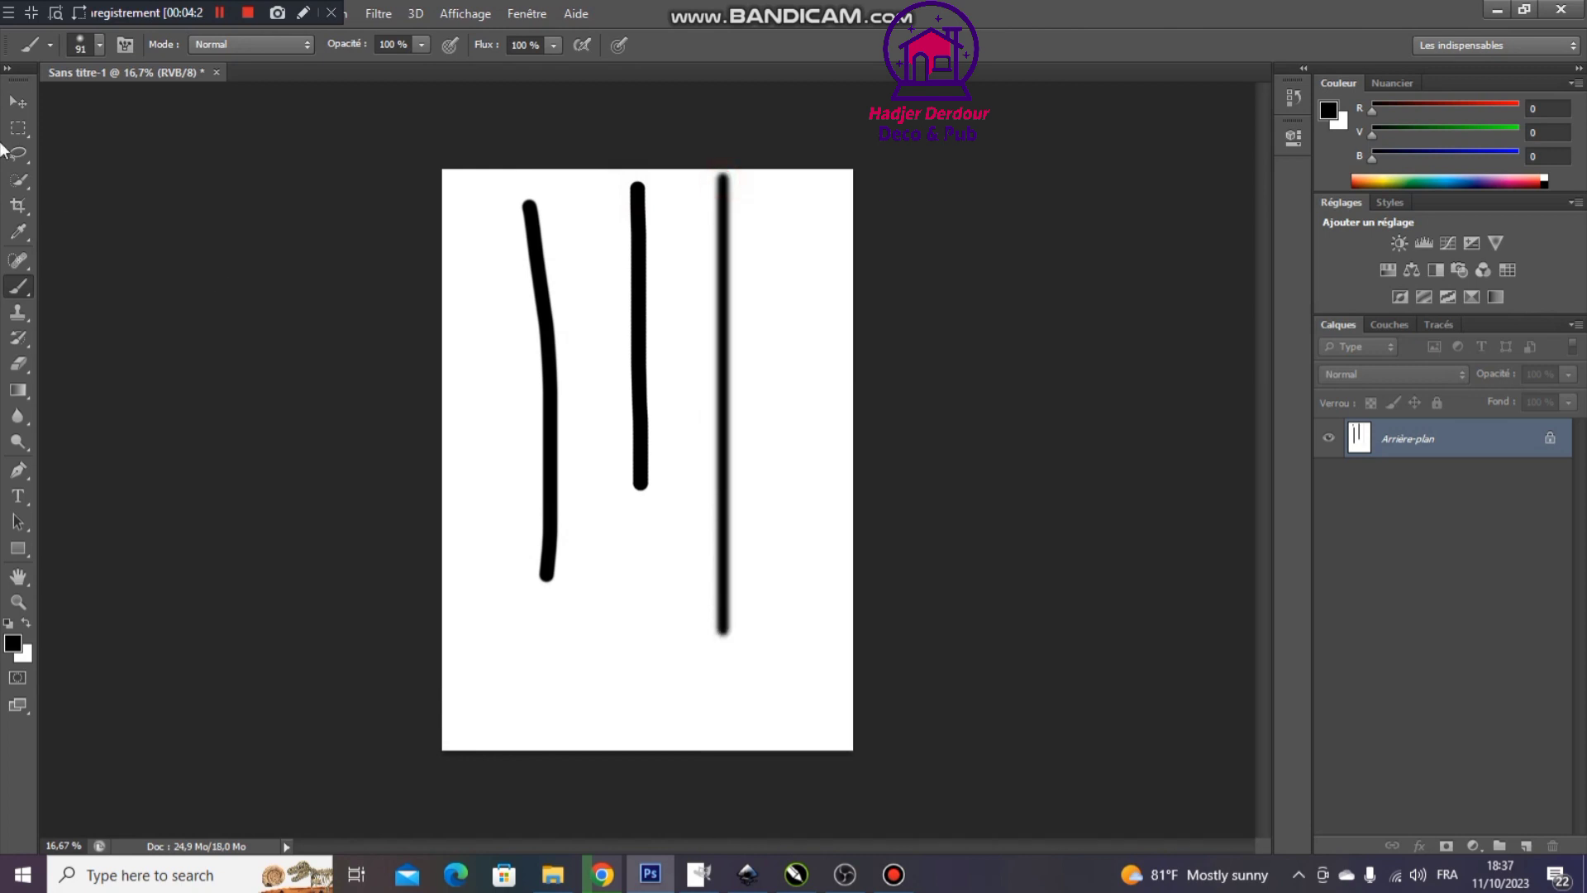
{"action": "left_click", "coordinate": [789, 874]}
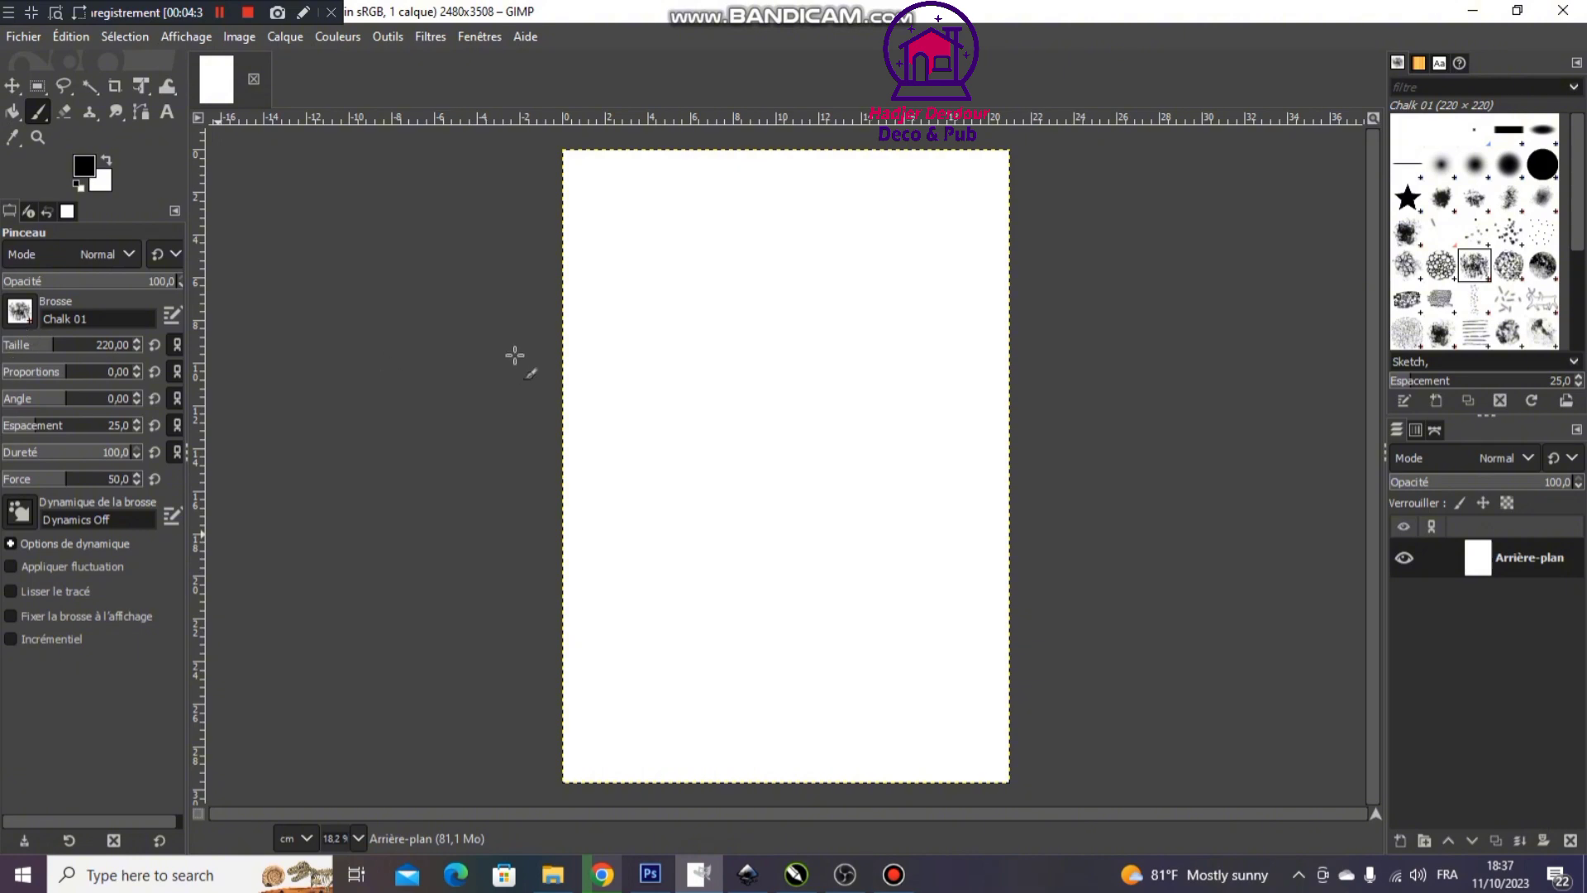
Paint chalk dabs and a straight line, then a soft blurred stroke at hardness 25
{"action": "left_click", "coordinate": [626, 215]}
{"action": "left_click", "coordinate": [672, 514], "text": "shift"}
{"action": "left_click", "coordinate": [697, 331]}
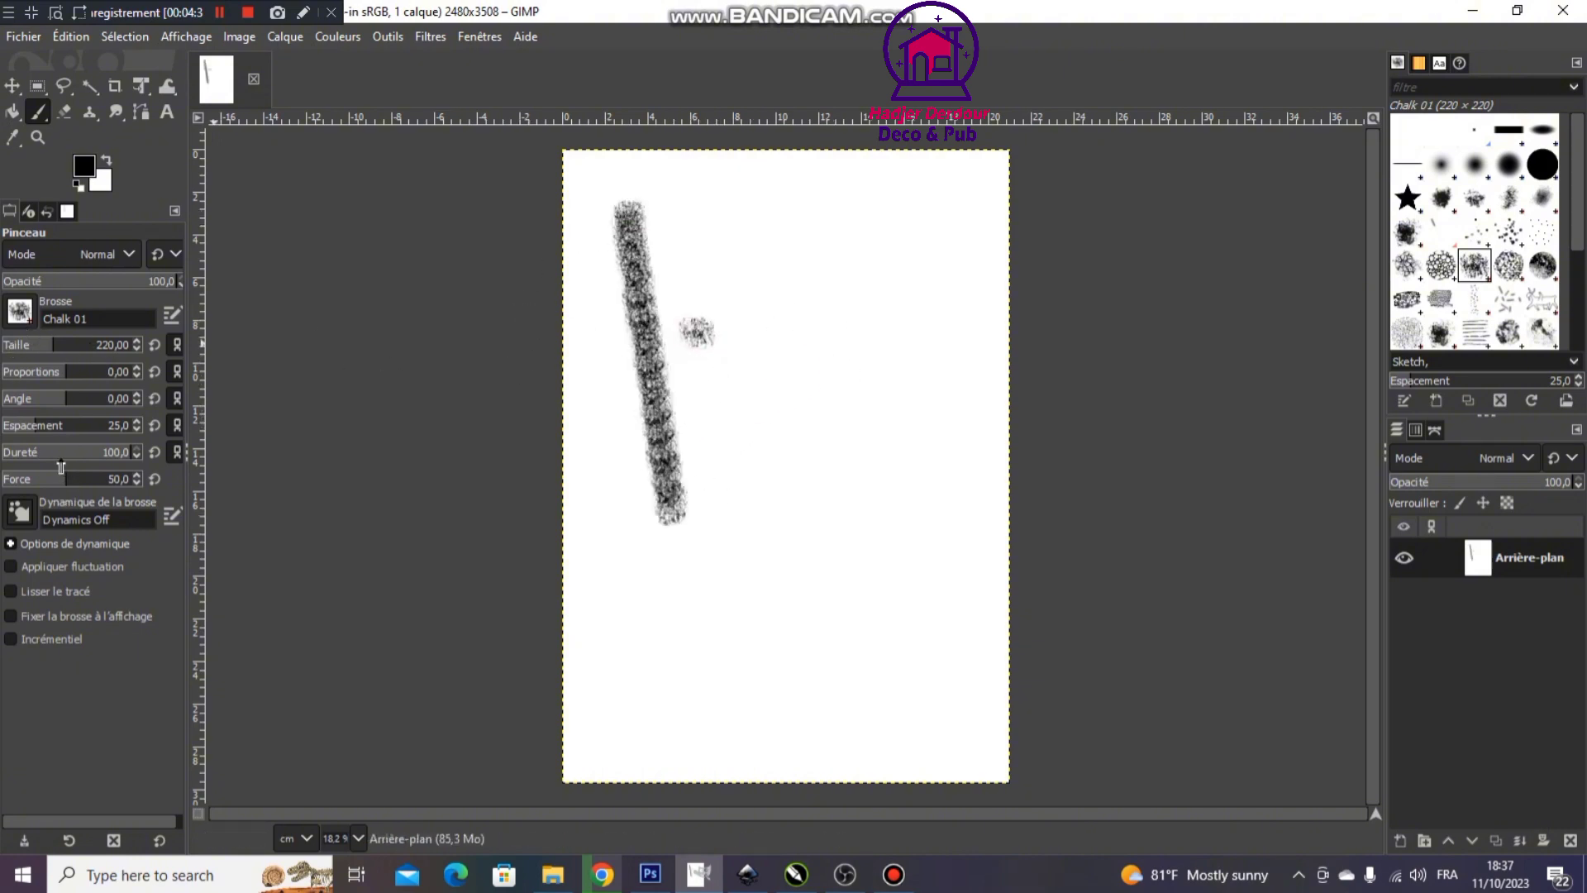
{"action": "left_click", "coordinate": [38, 452]}
{"action": "mouse_move", "coordinate": [793, 239]}
{"action": "left_mouse_down"}
{"action": "mouse_move", "coordinate": [843, 420]}
{"action": "mouse_move", "coordinate": [843, 533]}
{"action": "left_mouse_up"}
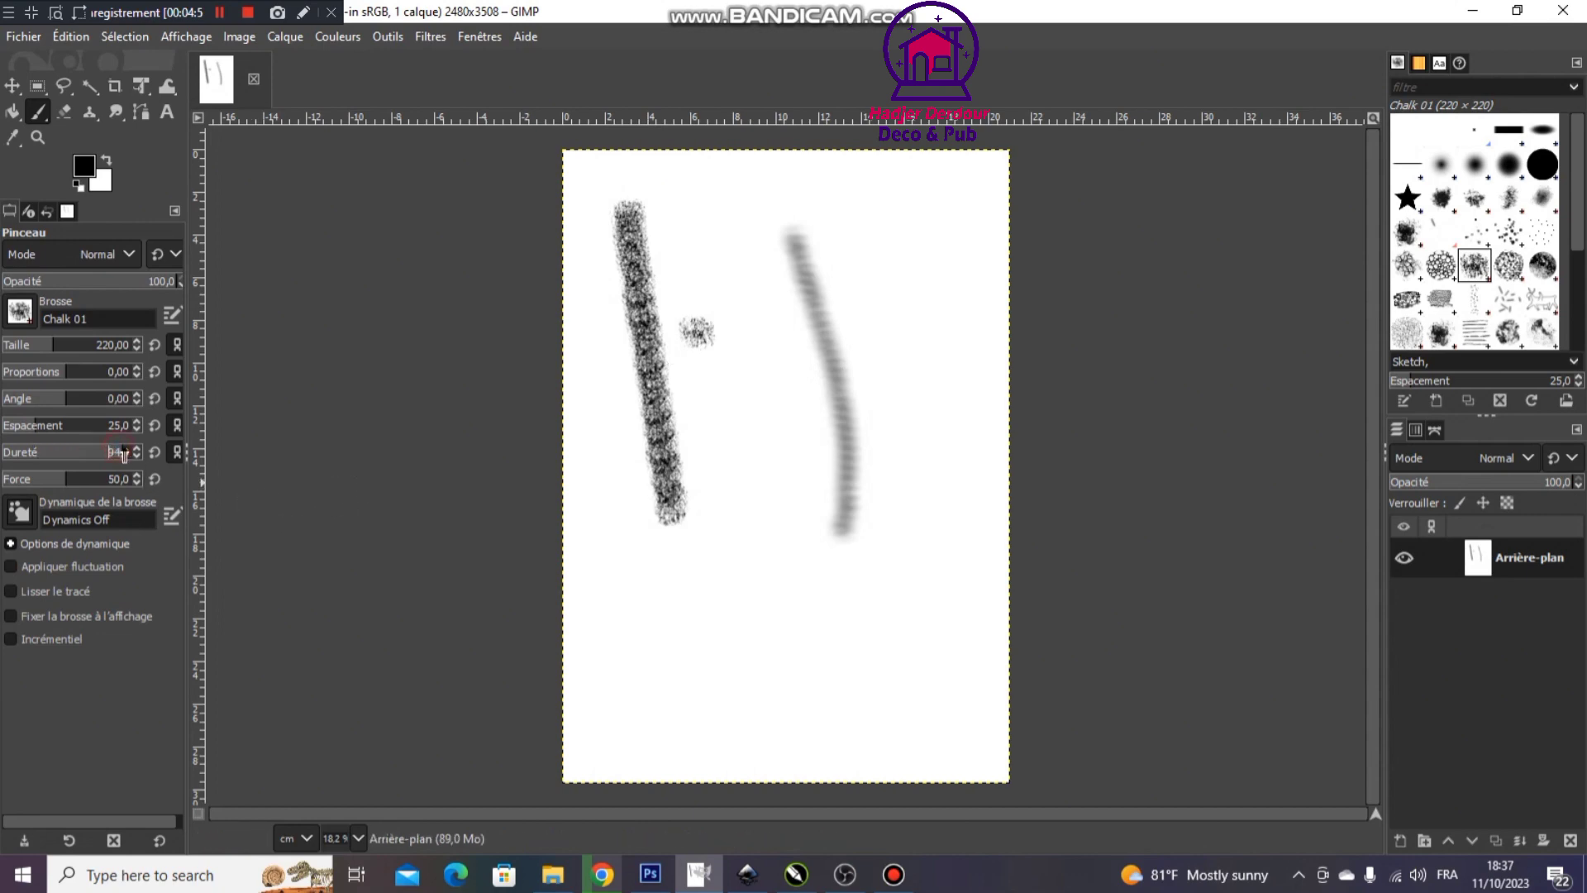
Paint a dark stroke at force 100 and a faint curved one at force 8, then set force 69
{"action": "left_click_drag", "start_coordinate": [92, 479], "coordinate": [142, 479]}
{"action": "left_click_drag", "start_coordinate": [765, 392], "coordinate": [748, 633]}
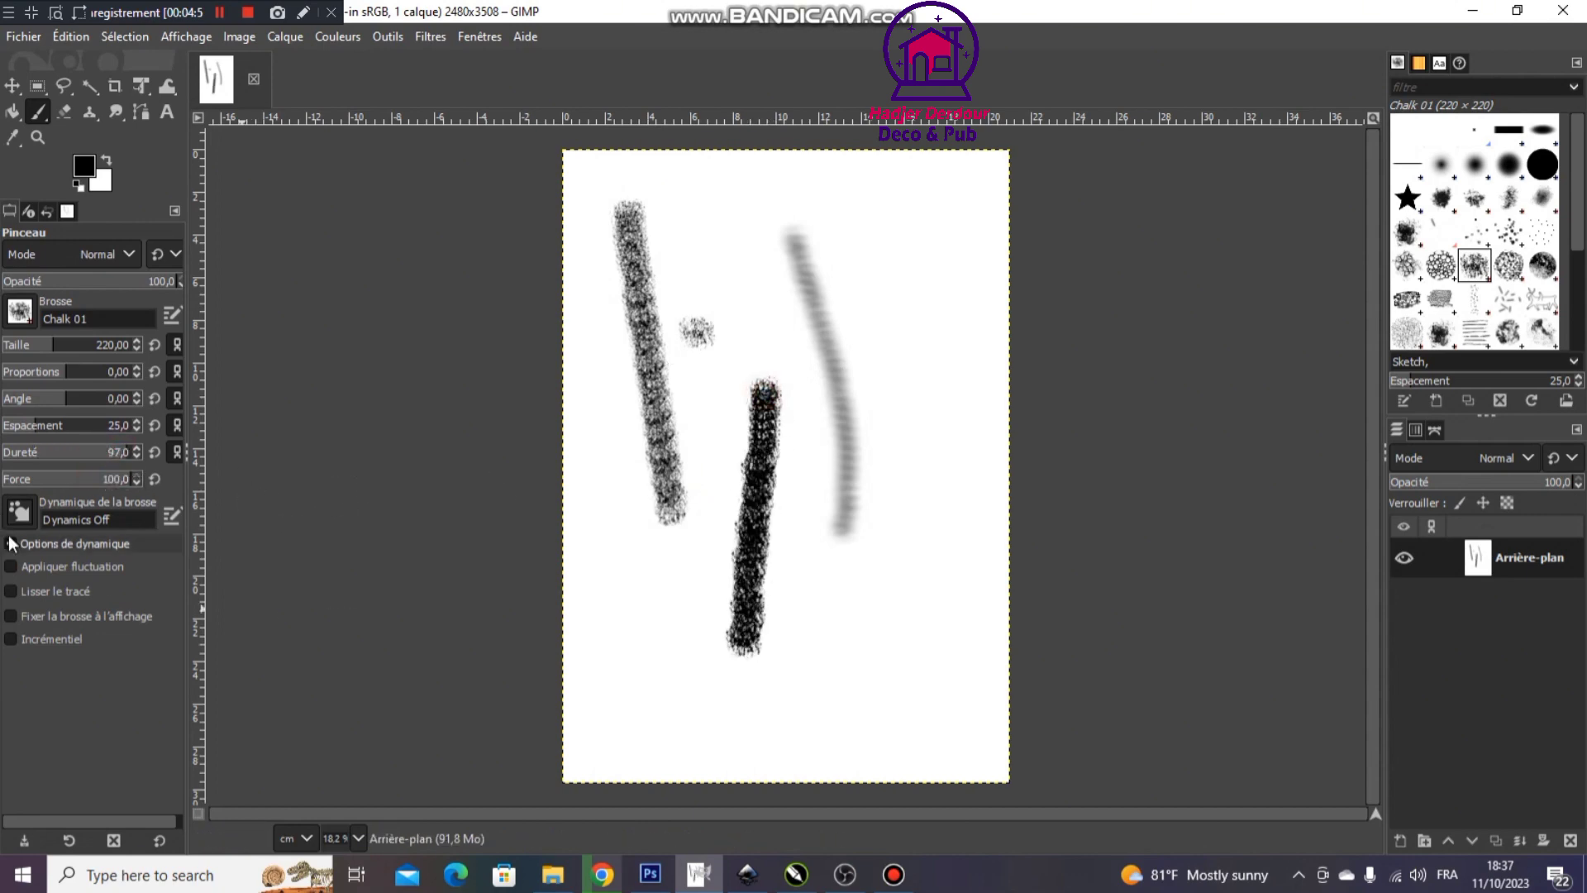
{"action": "left_click_drag", "start_coordinate": [43, 479], "coordinate": [14, 480]}
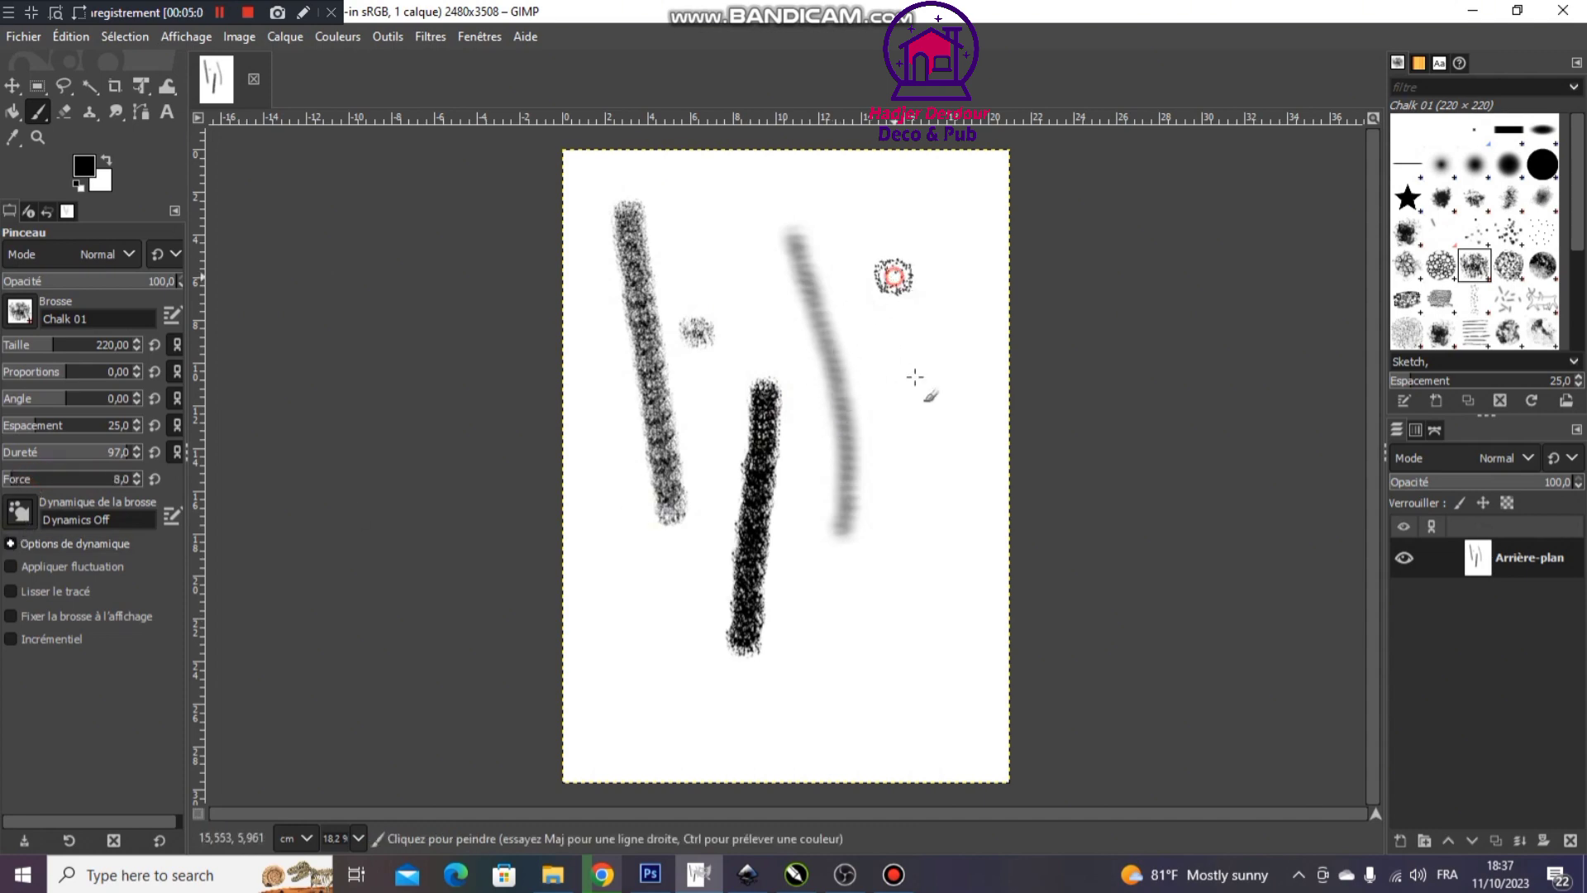
{"action": "mouse_move", "coordinate": [894, 269]}
{"action": "left_mouse_down"}
{"action": "mouse_move", "coordinate": [843, 676]}
{"action": "mouse_move", "coordinate": [656, 649]}
{"action": "mouse_move", "coordinate": [579, 532]}
{"action": "left_mouse_up"}
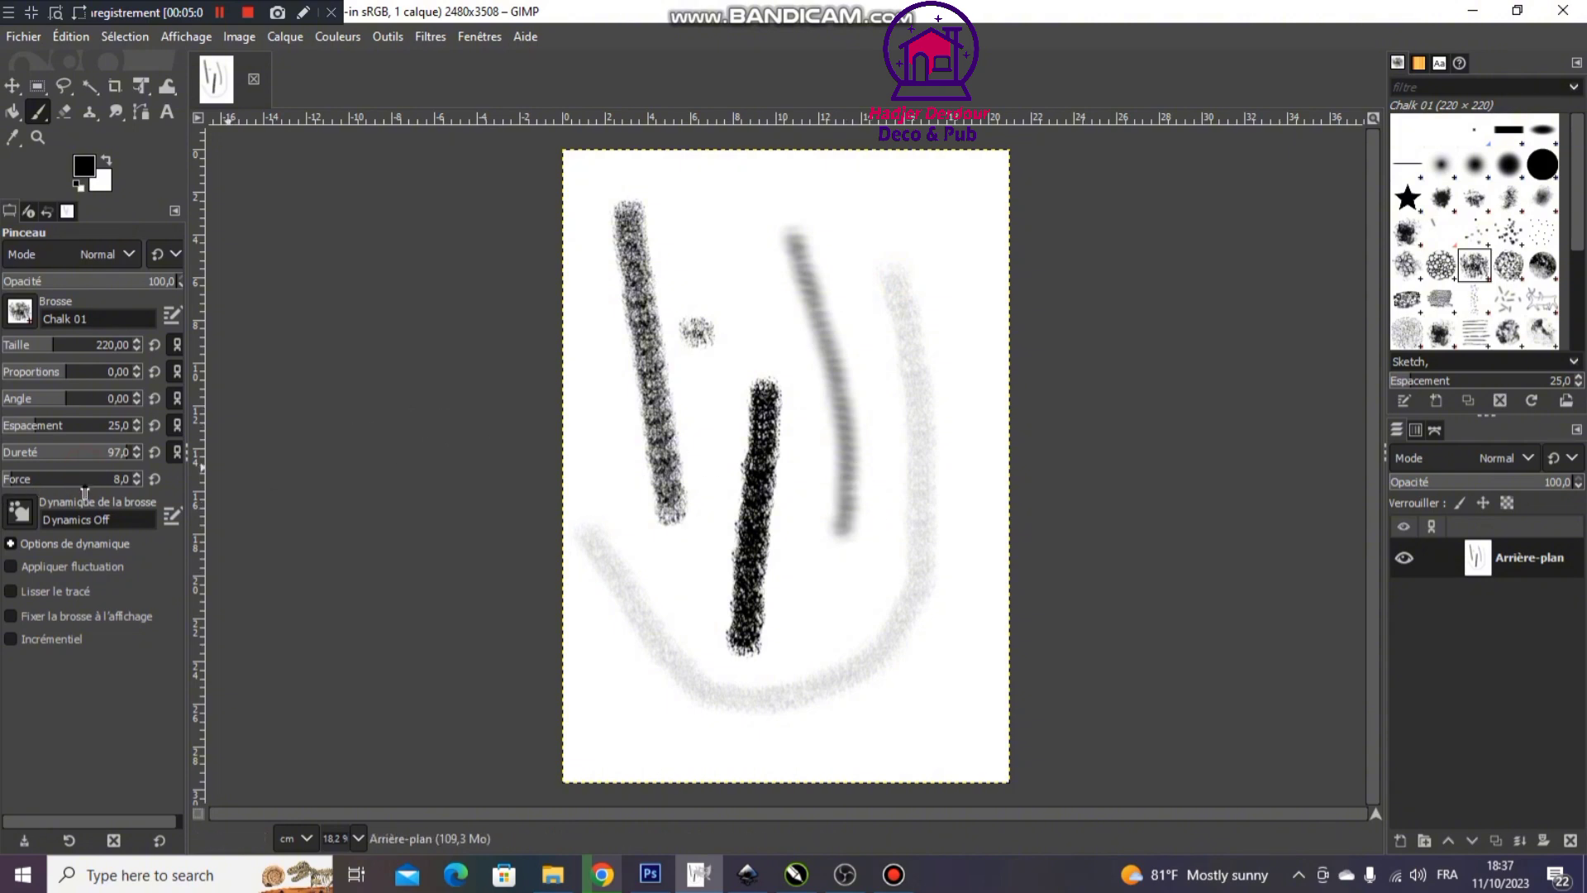
{"action": "left_click_drag", "start_coordinate": [84, 479], "coordinate": [94, 479]}
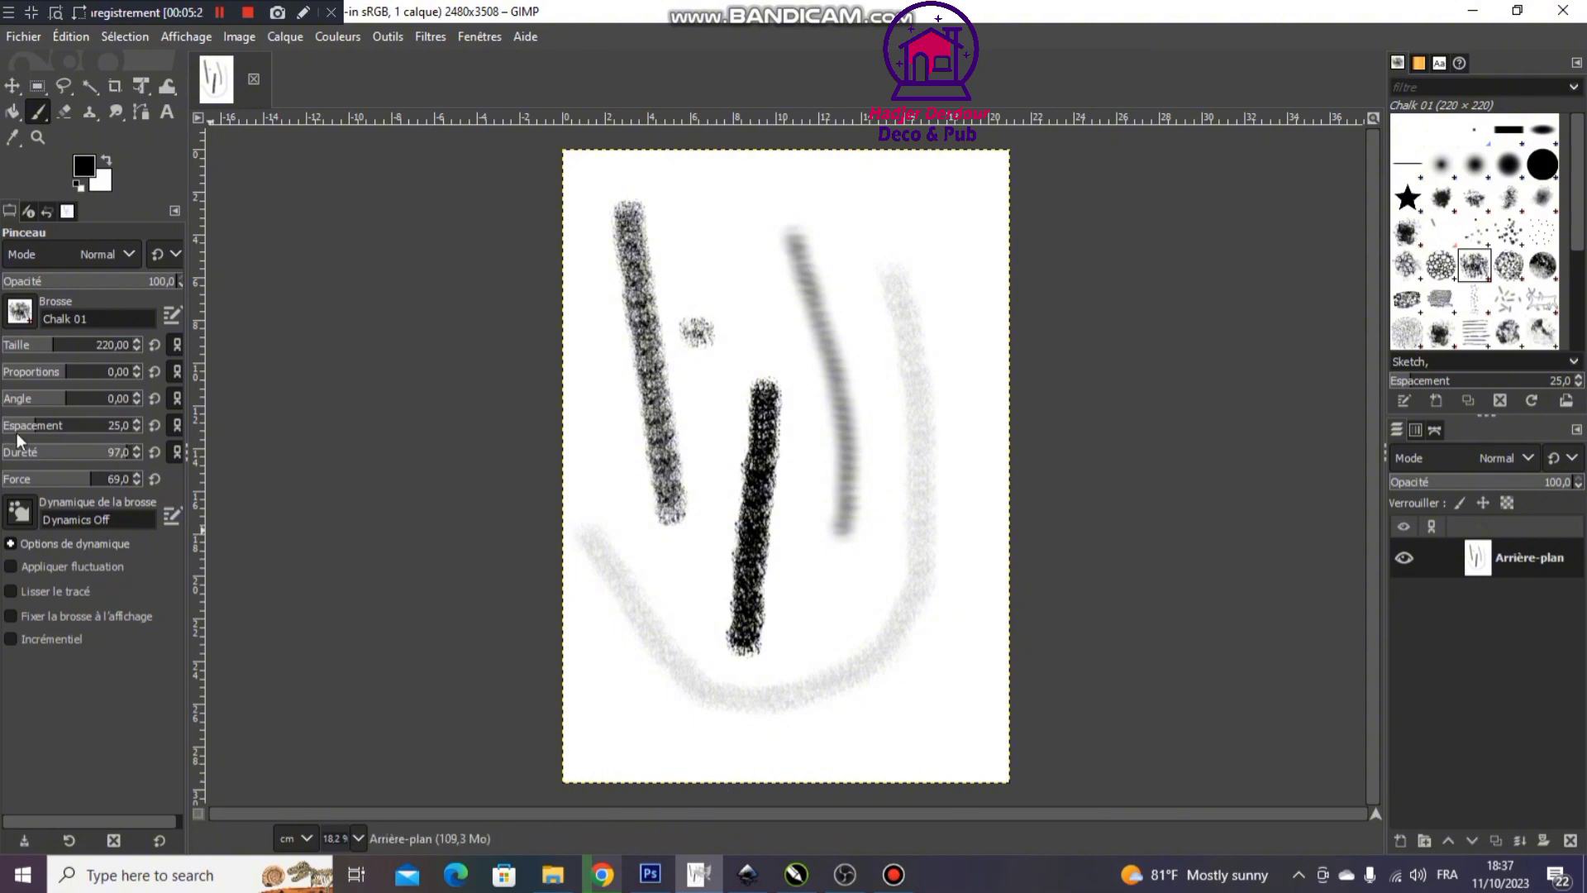
Loop a Free Select selection around GIMP's upper-right chalk strokes
{"action": "left_click", "coordinate": [65, 89]}
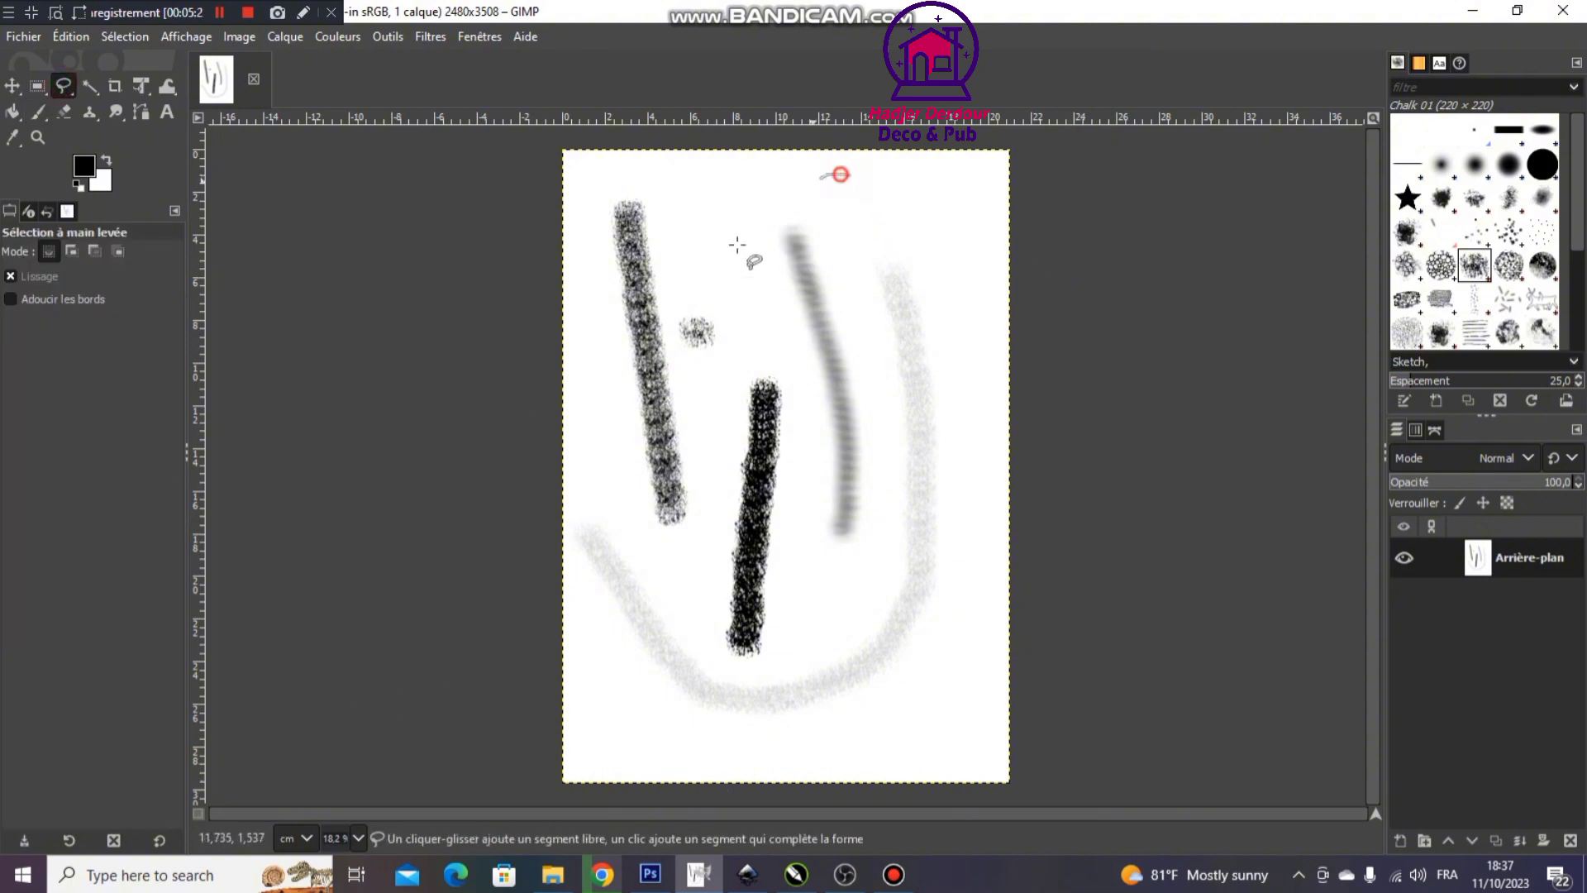
{"action": "left_click_drag", "start_coordinate": [851, 171], "coordinate": [817, 270]}
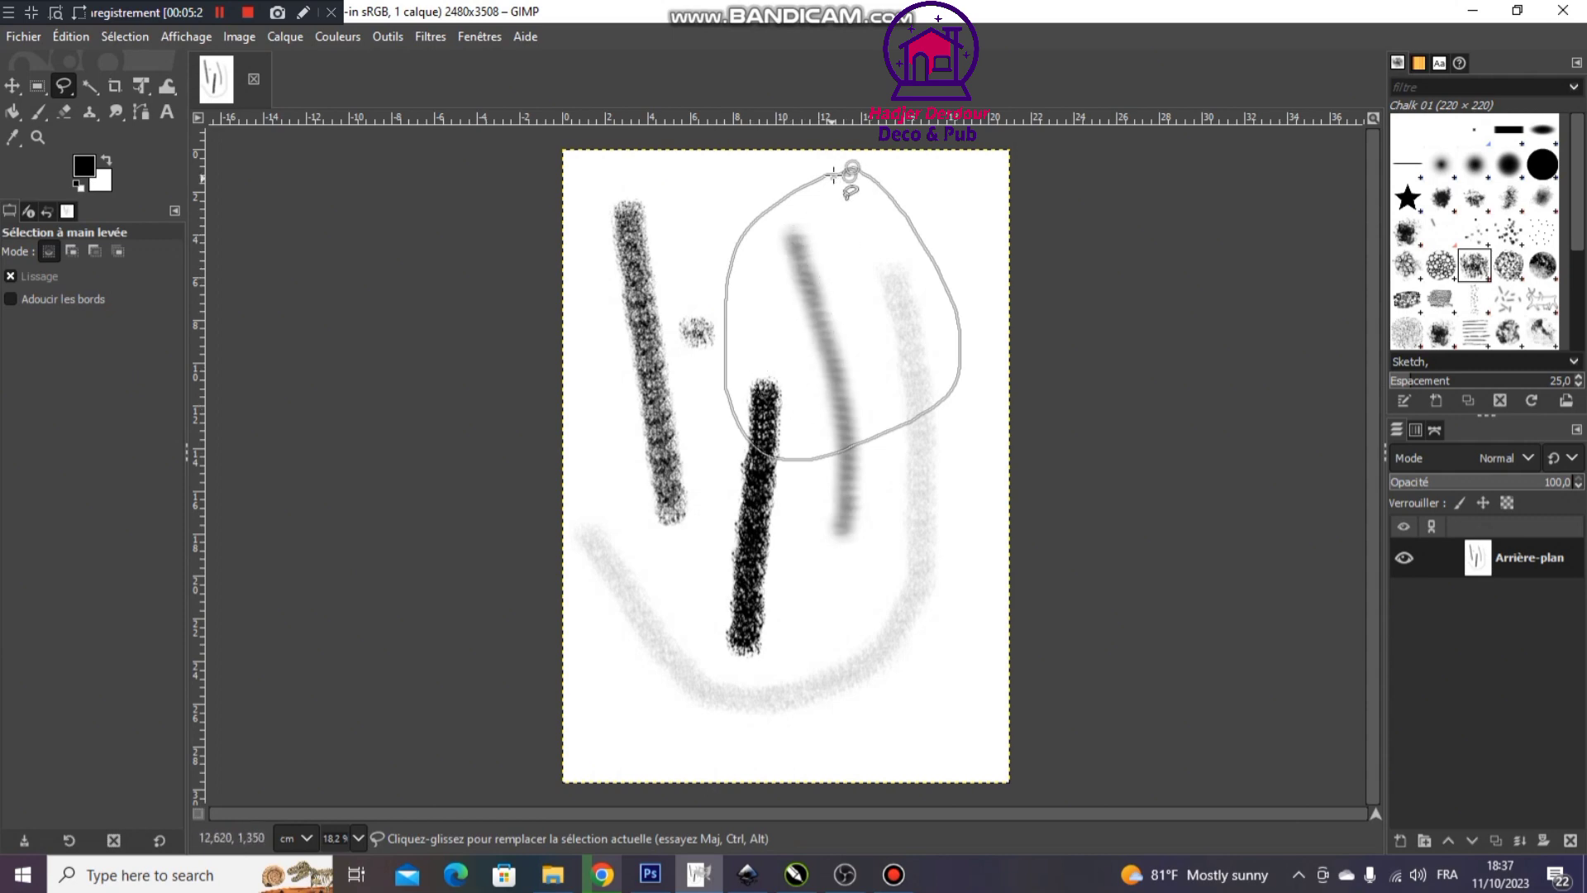
{"action": "left_click", "coordinate": [847, 174]}
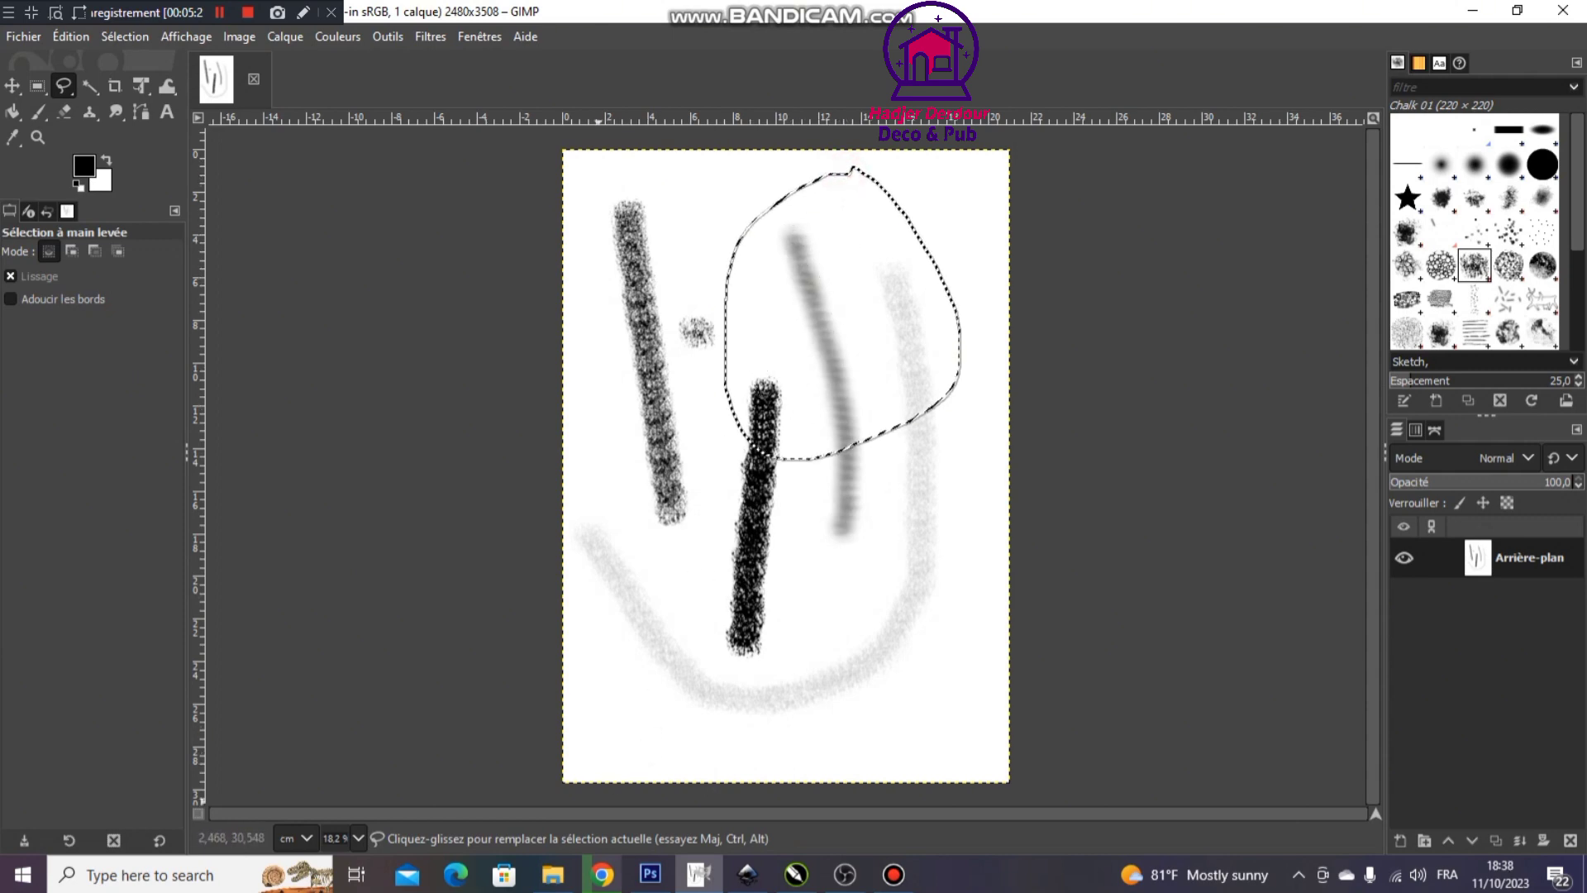
Draw a Lasso selection around Photoshop's lower-right strokes, then return to GIMP
{"action": "left_click", "coordinate": [650, 874]}
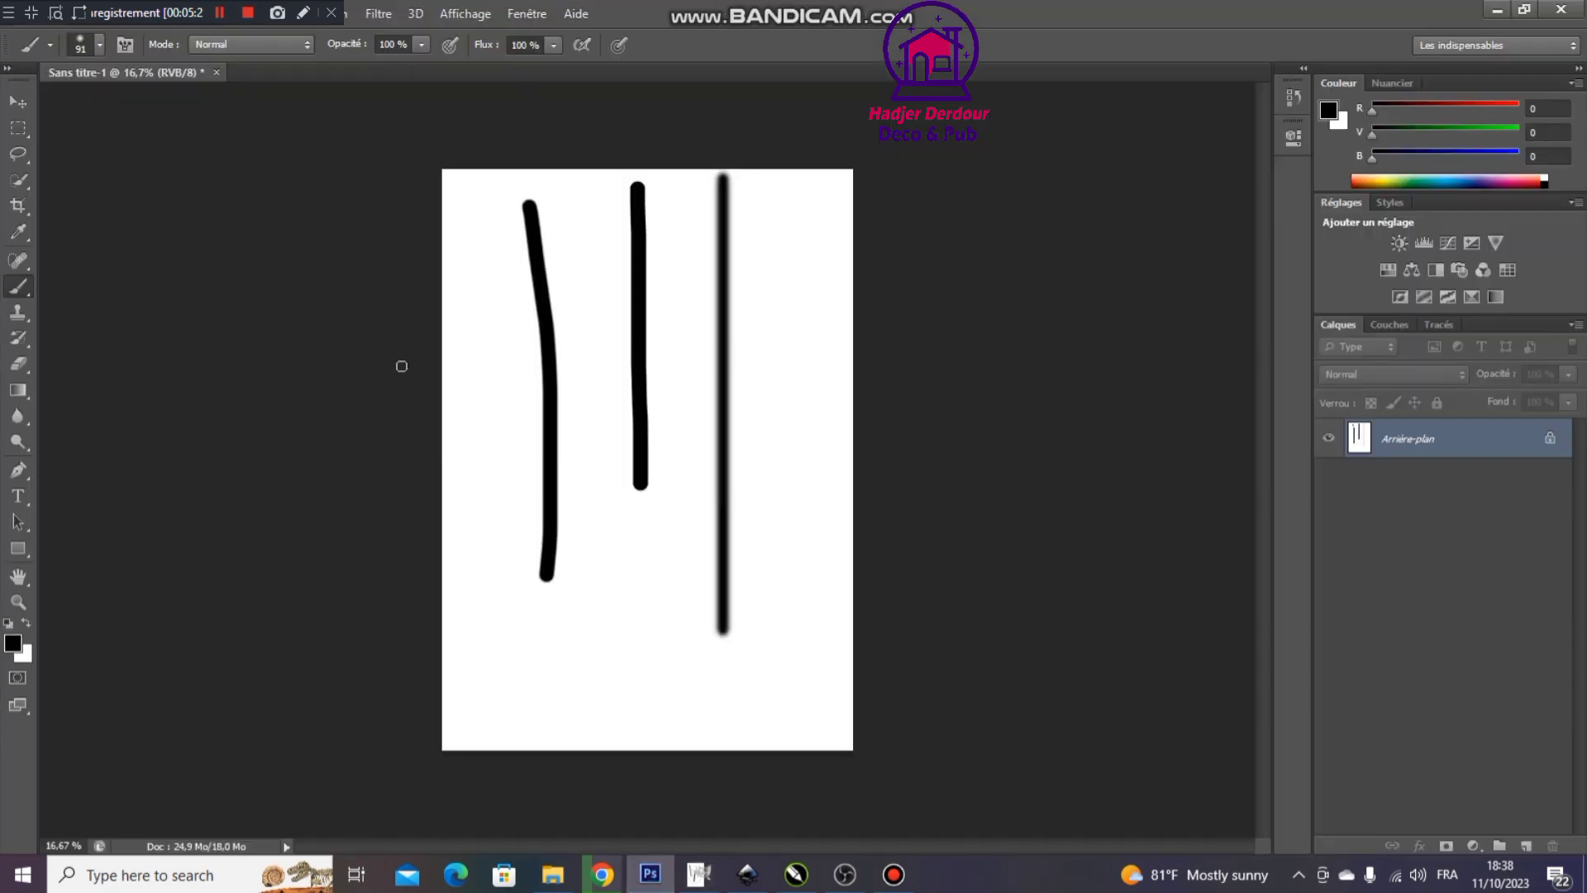
{"action": "left_click", "coordinate": [18, 153]}
{"action": "left_click_drag", "start_coordinate": [713, 334], "coordinate": [833, 621]}
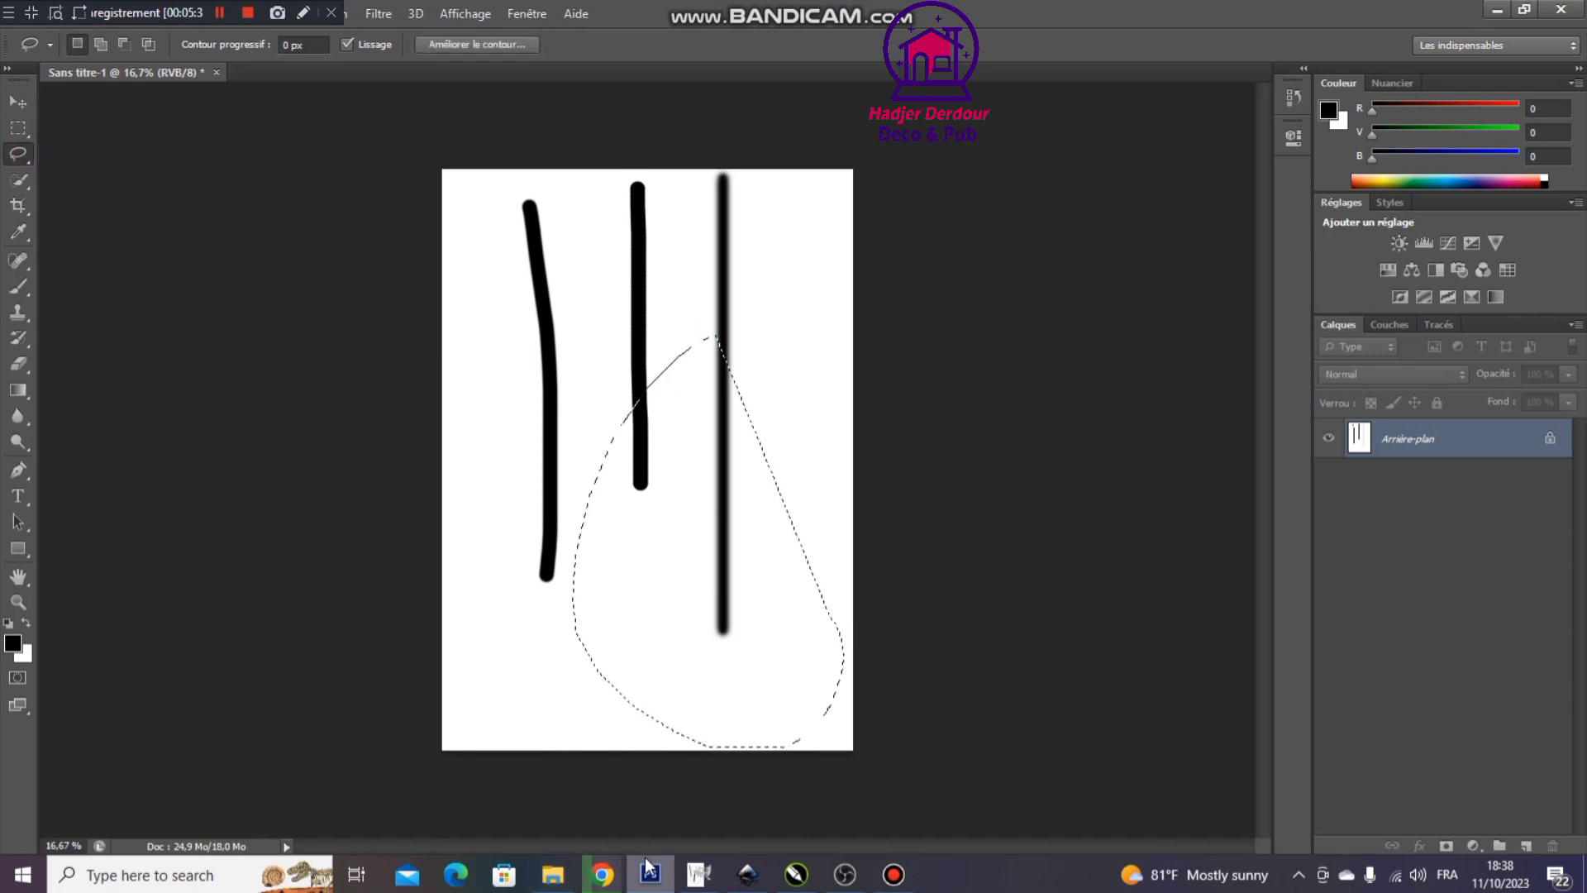
{"action": "left_click", "coordinate": [699, 873]}
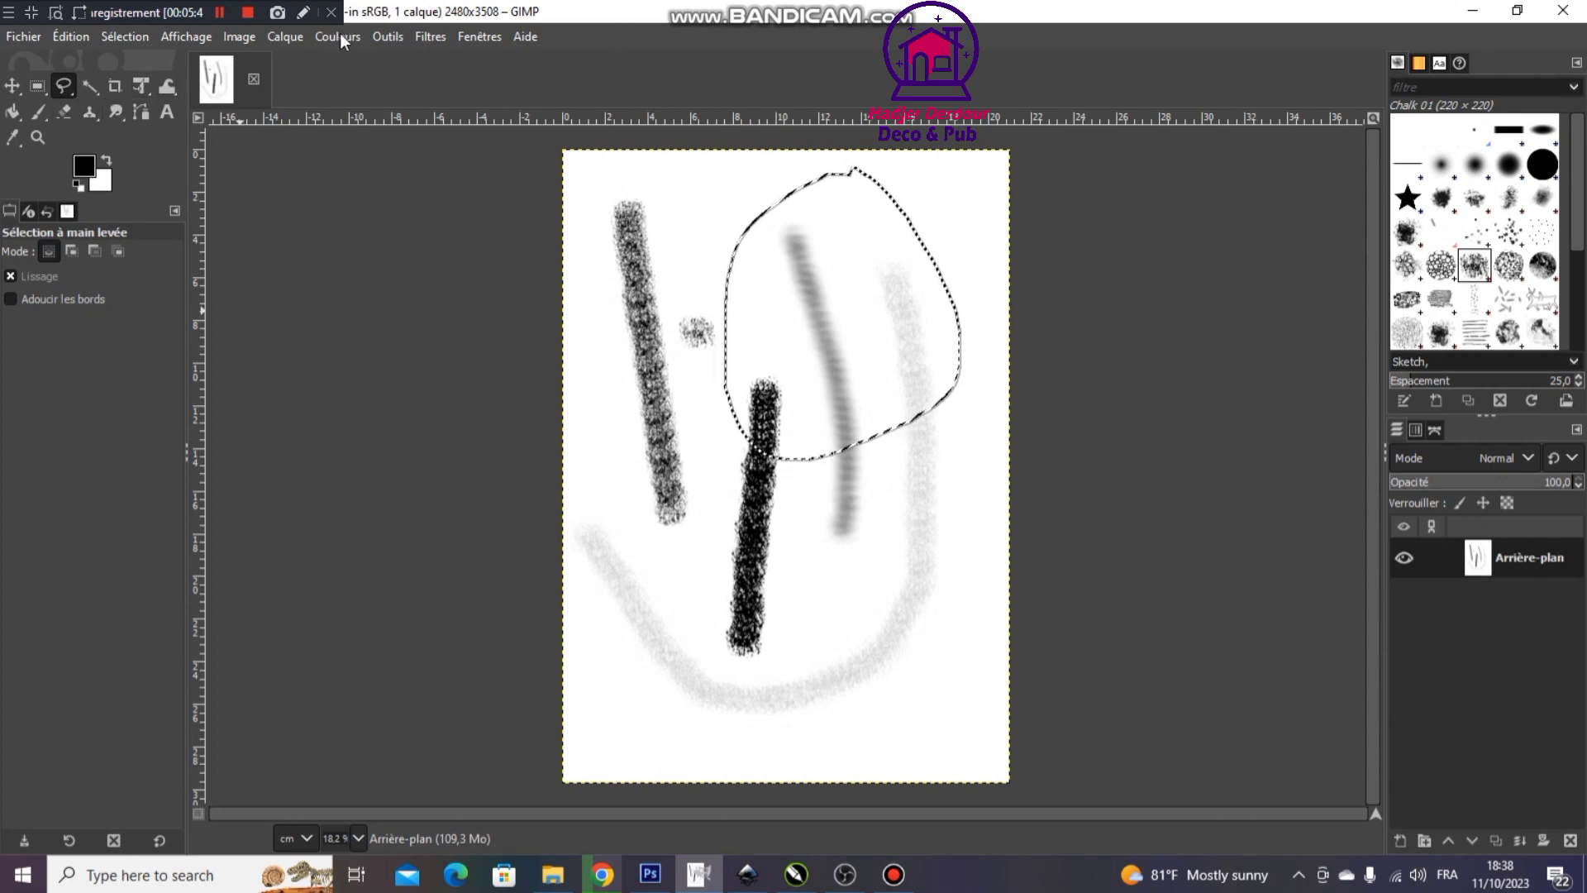
{"action": "left_click", "coordinate": [385, 37]}
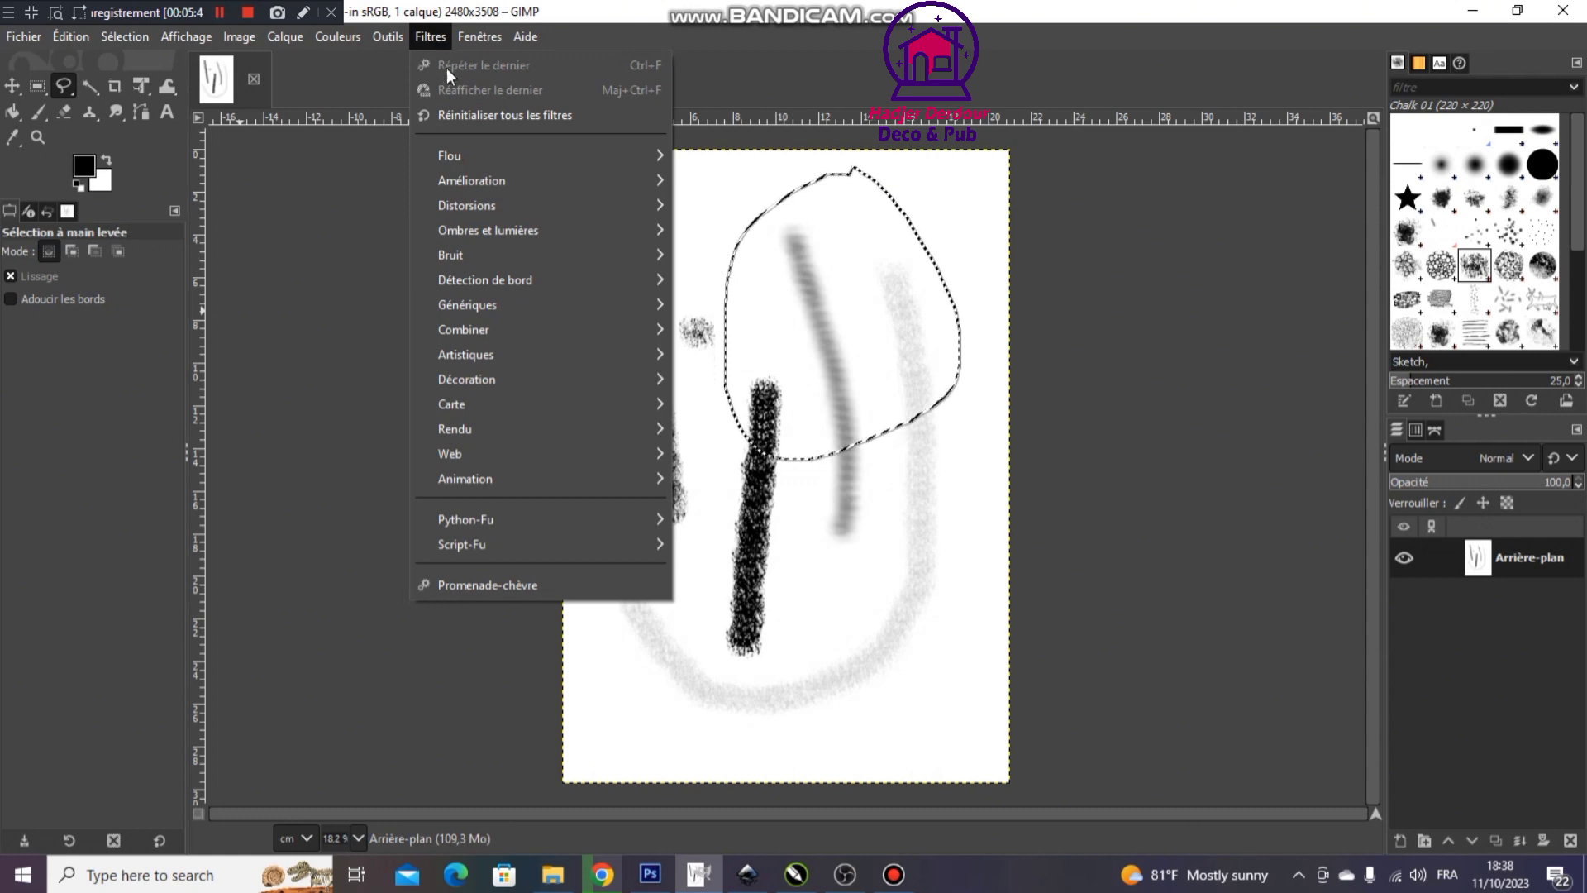
{"action": "left_click", "coordinate": [523, 403]}
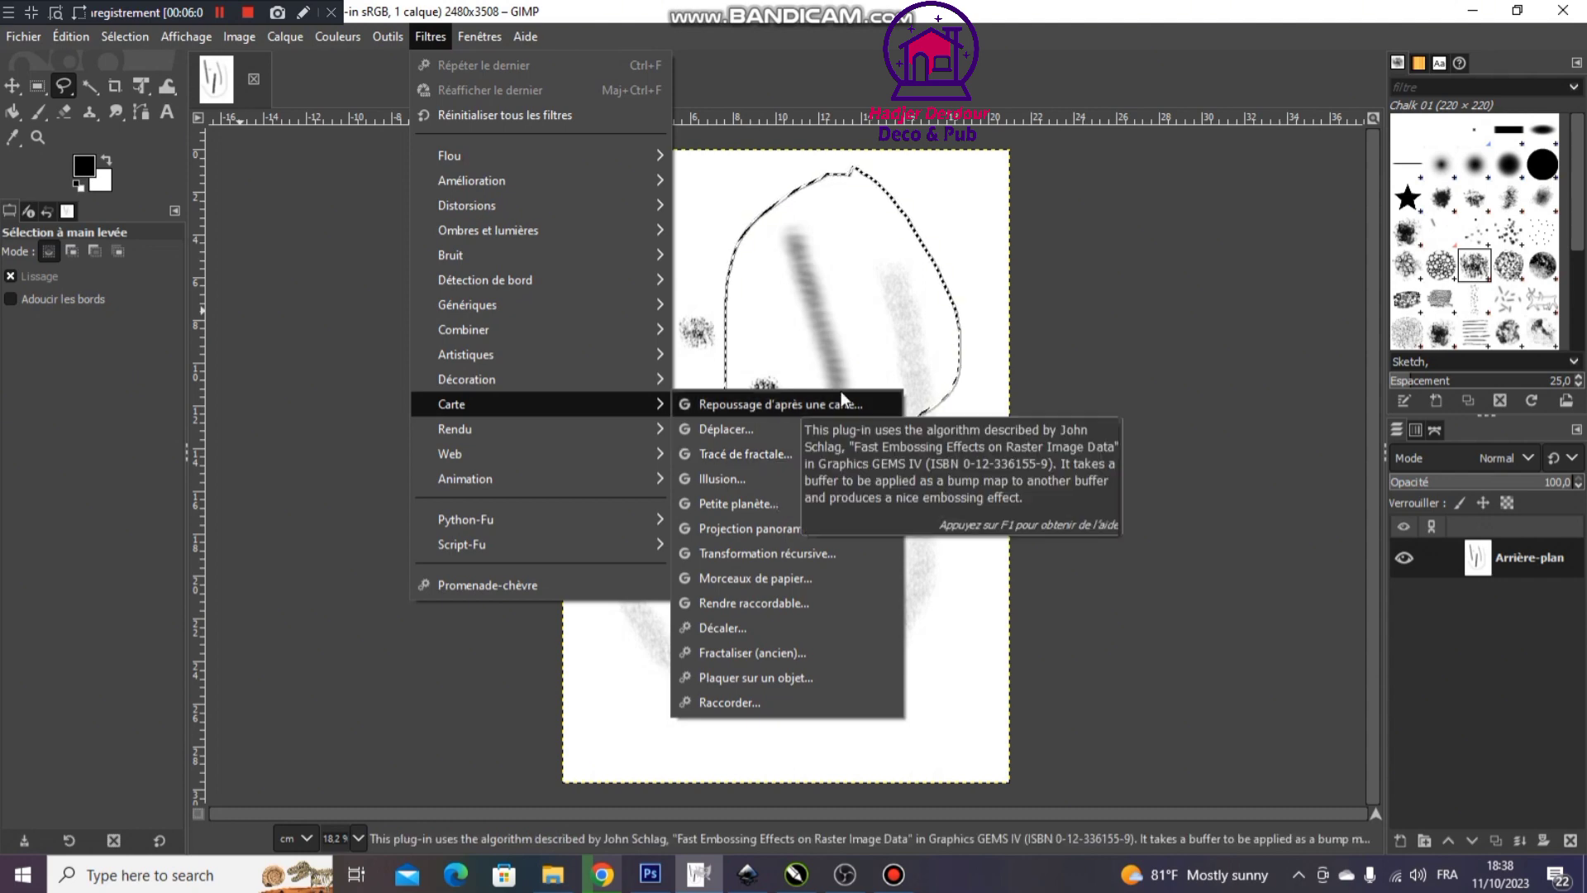
{"action": "left_click", "coordinate": [909, 215]}
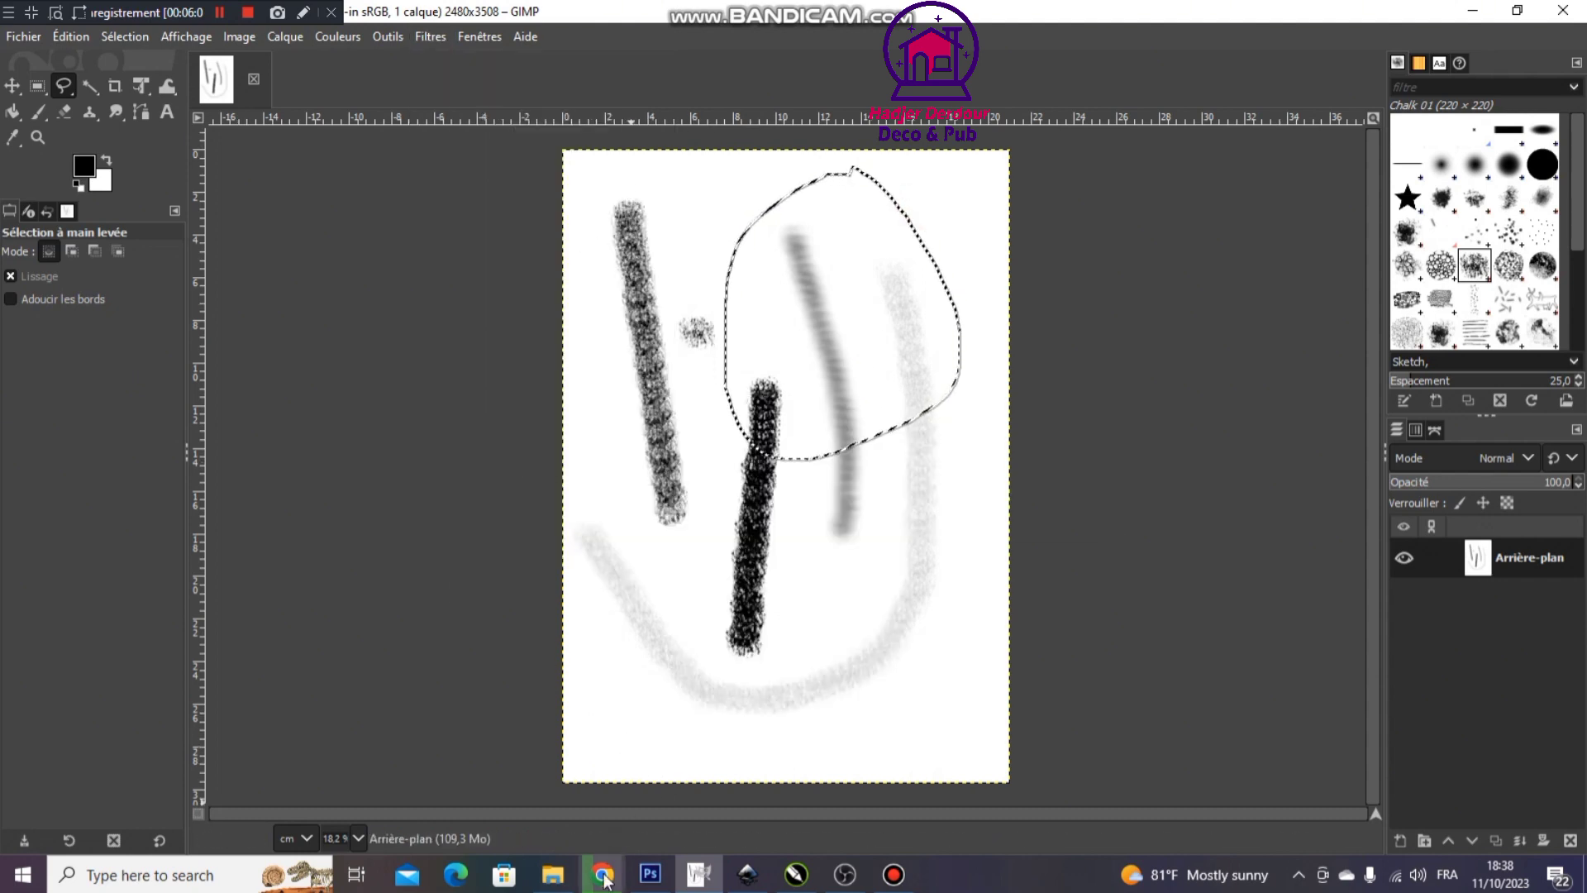
Scrub the YouTube video ahead to 1:31 and back to 1:02
{"action": "left_click", "coordinate": [603, 874]}
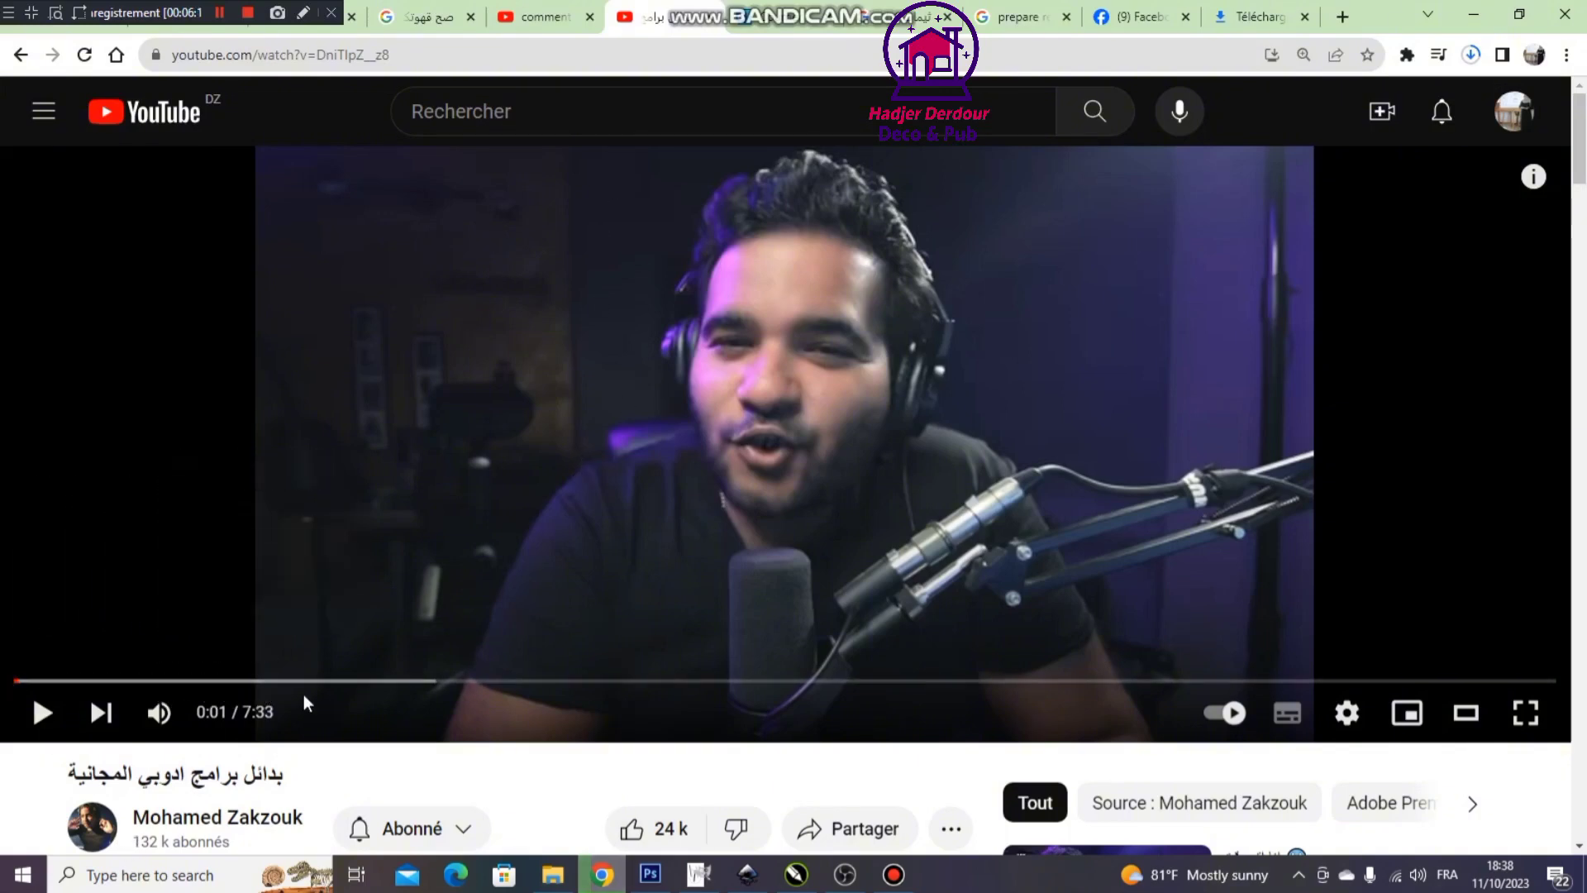
{"action": "left_click", "coordinate": [329, 680]}
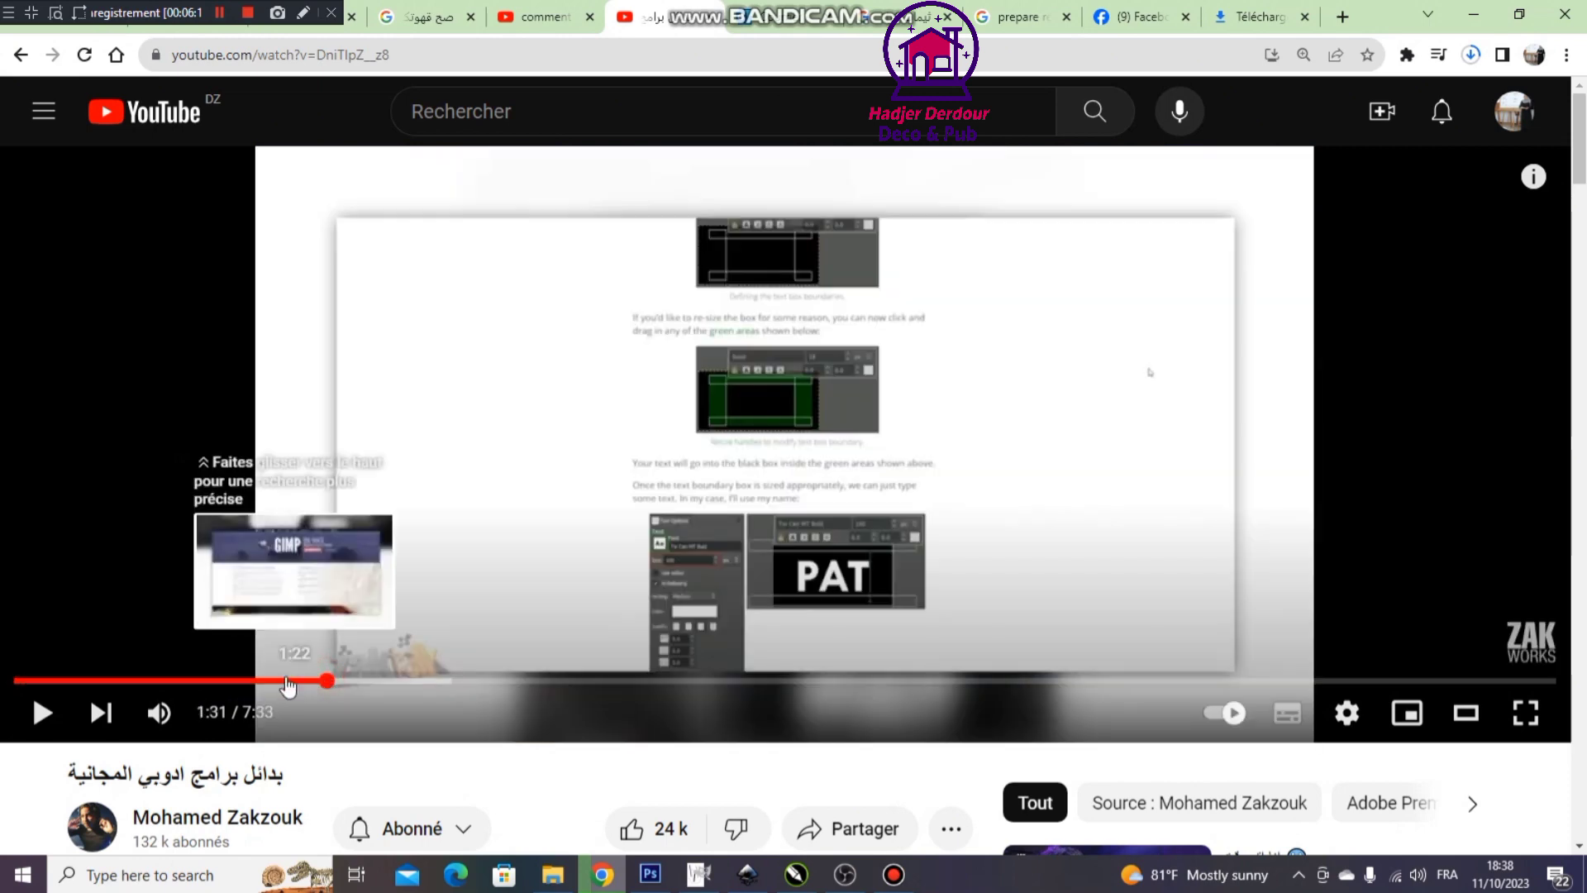
{"action": "left_click", "coordinate": [224, 681]}
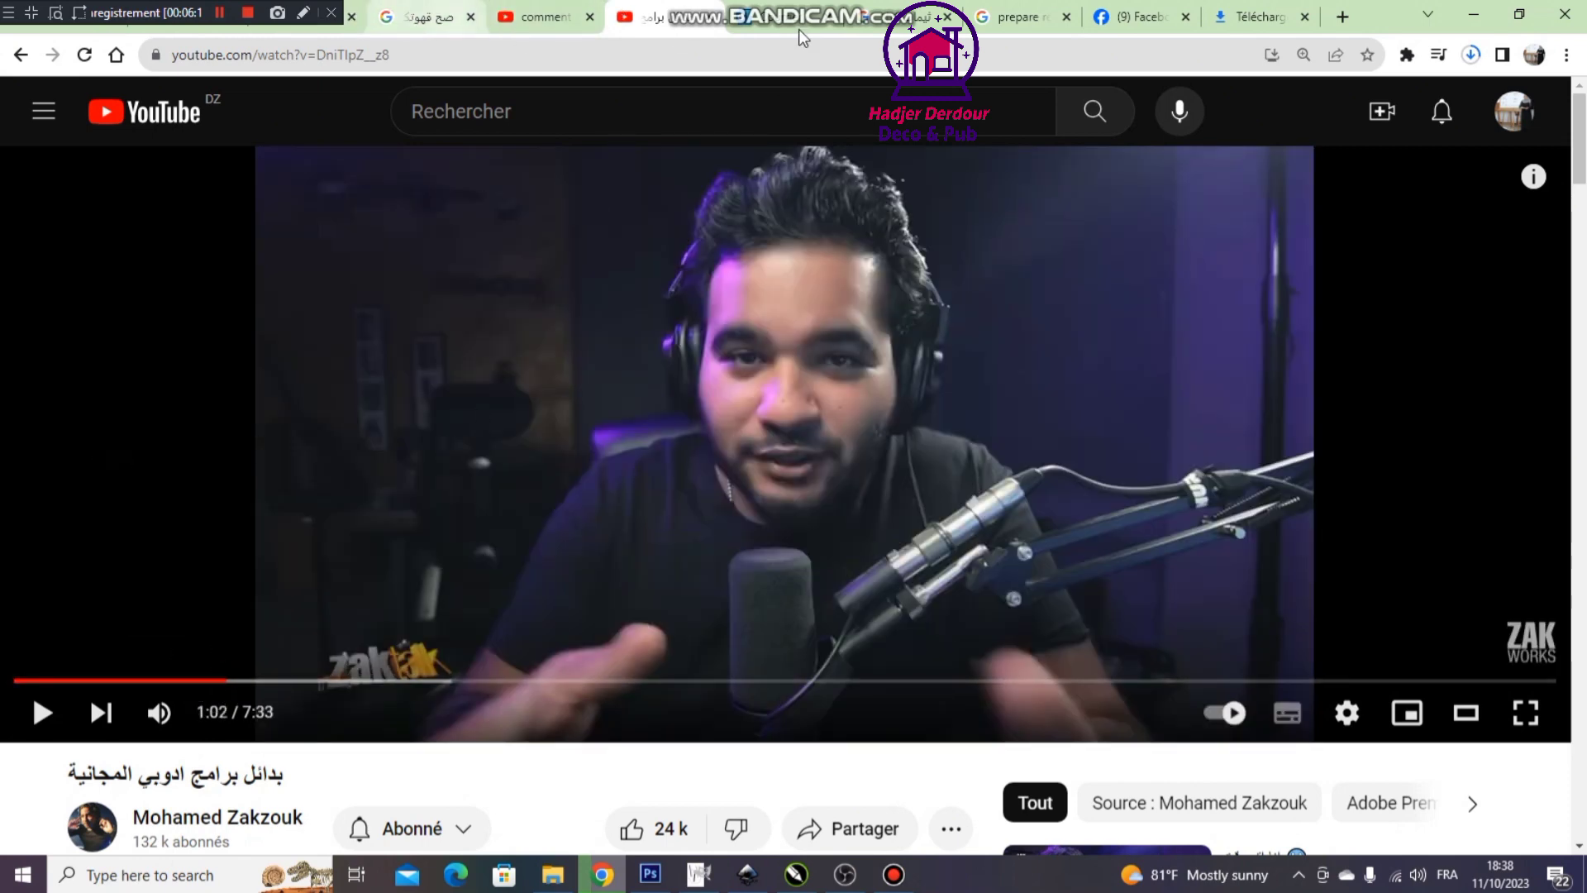
Replace the Google search query with 'gimp' and run the search
{"action": "left_click", "coordinate": [1010, 18]}
{"action": "left_click_drag", "start_coordinate": [401, 109], "coordinate": [42, 113]}
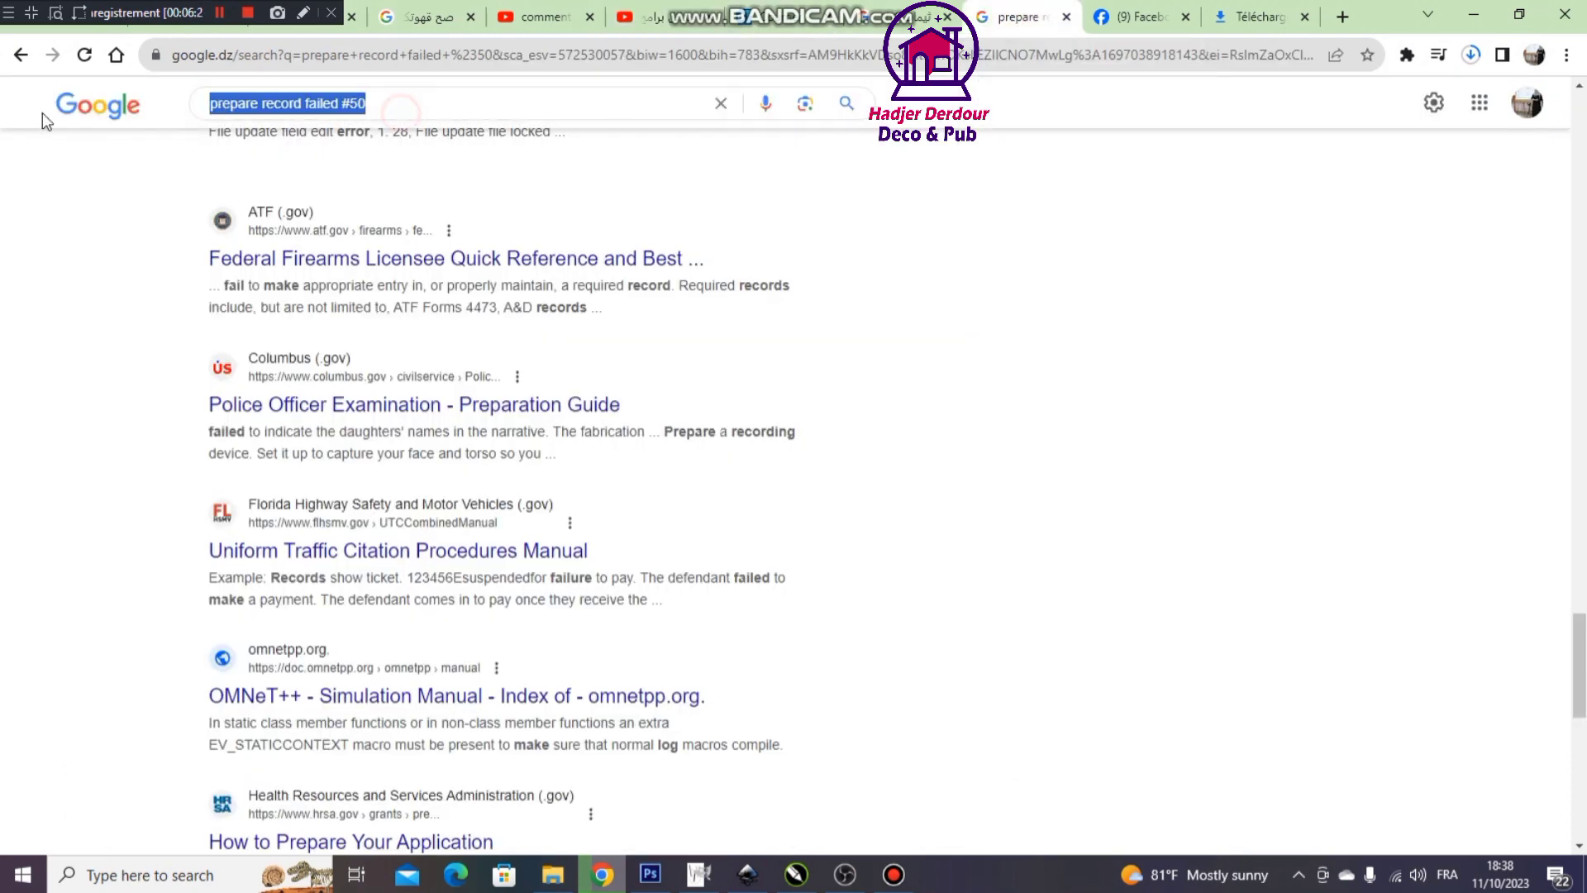
{"action": "type", "text": "gi"}
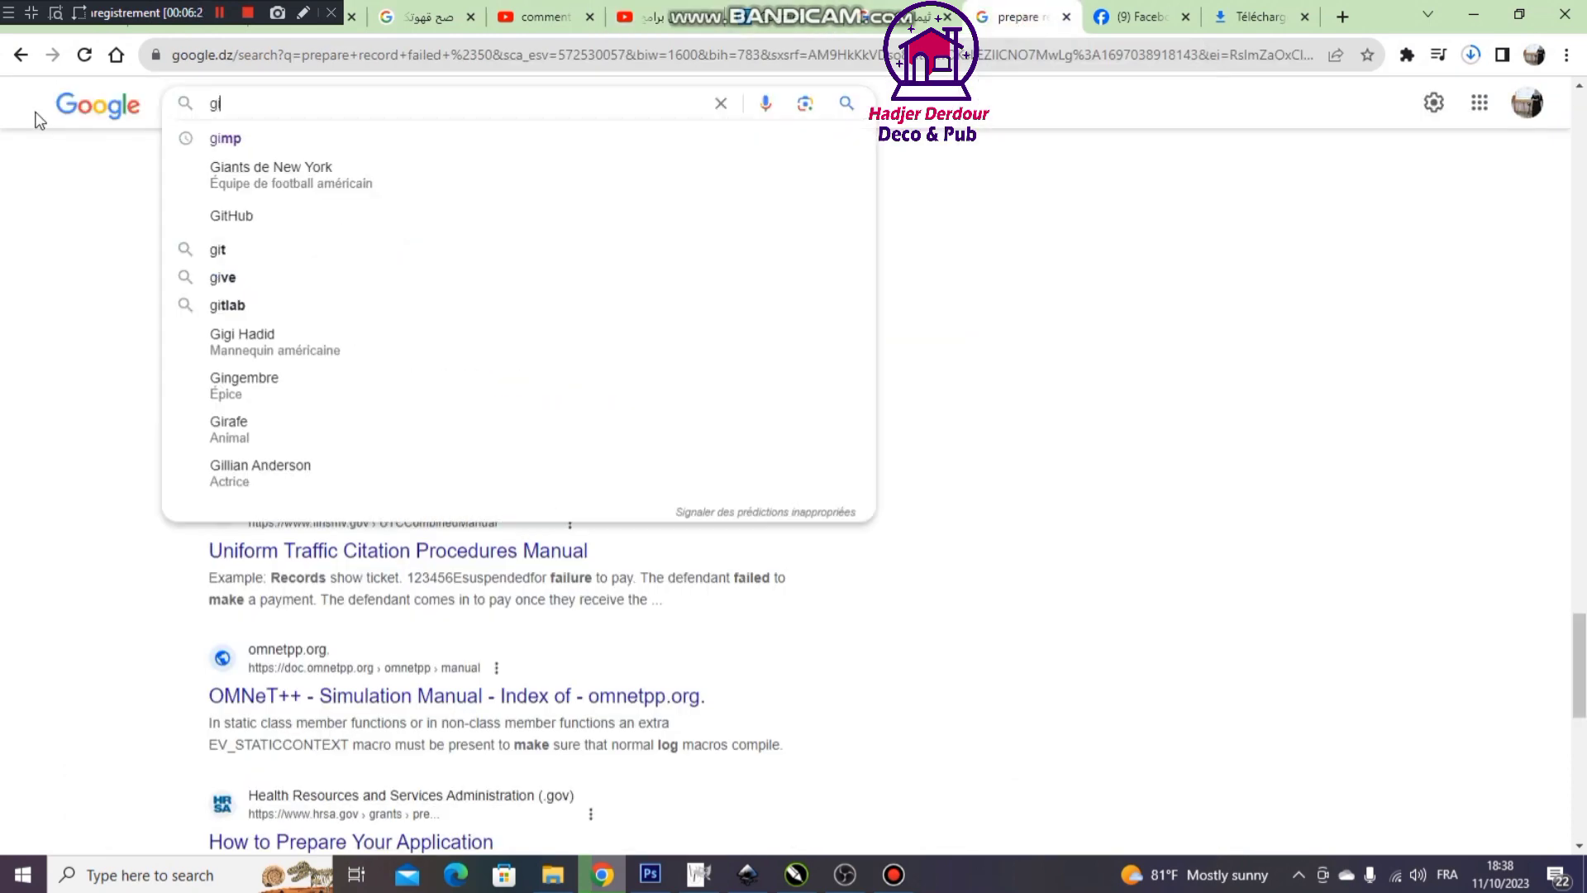
{"action": "type", "text": "mp"}
{"action": "key", "text": "Return"}
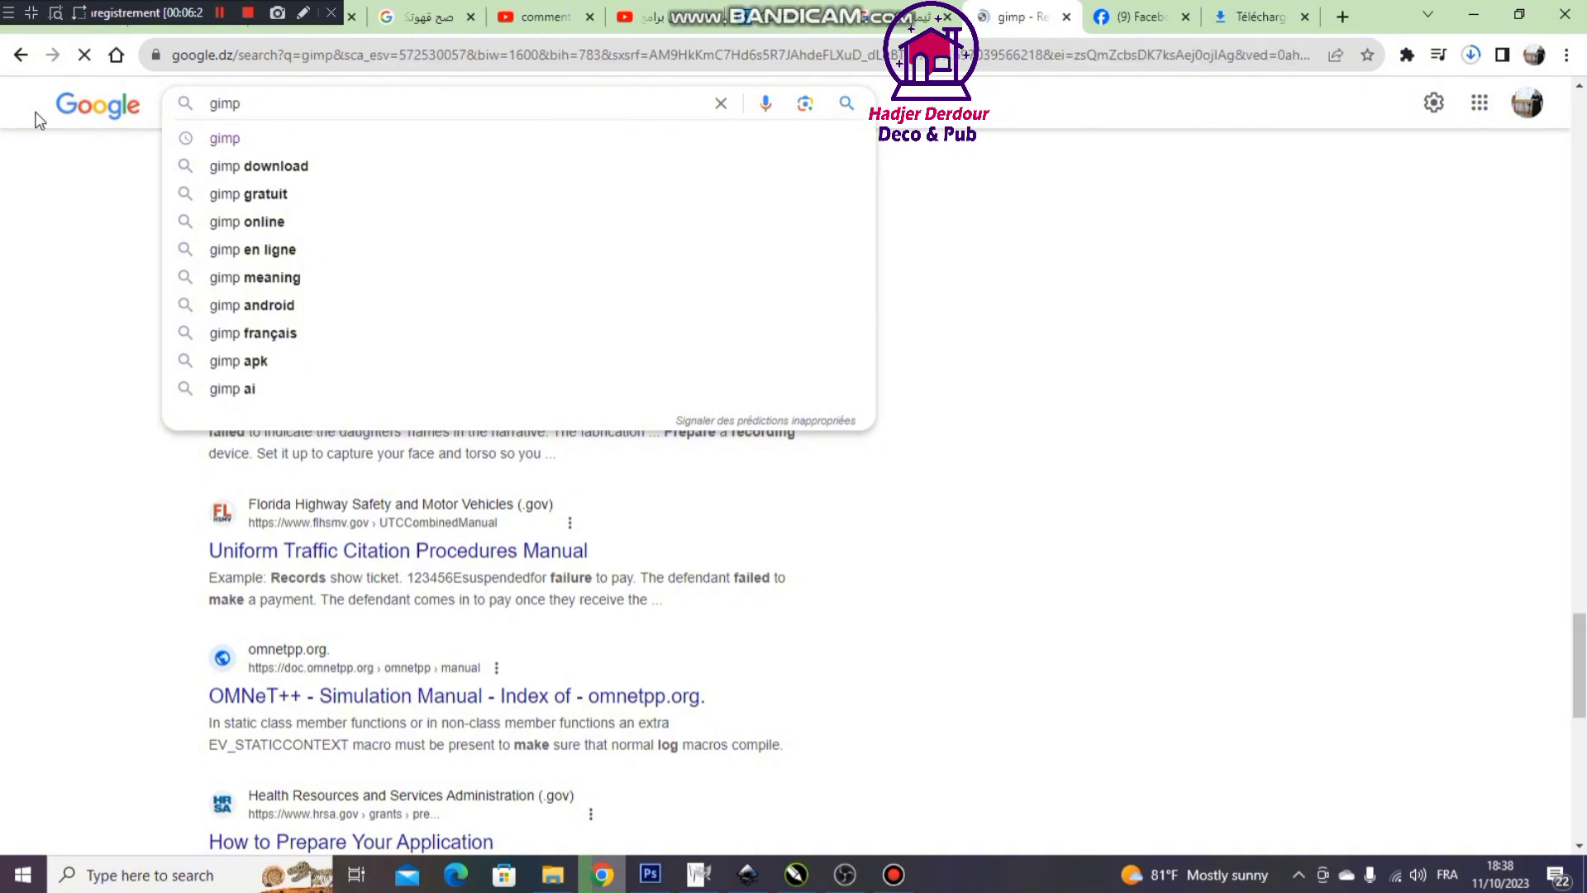
Open gimp.org's GIMP 2.10.34 downloads page and view its Windows download buttons
{"action": "left_click", "coordinate": [361, 330]}
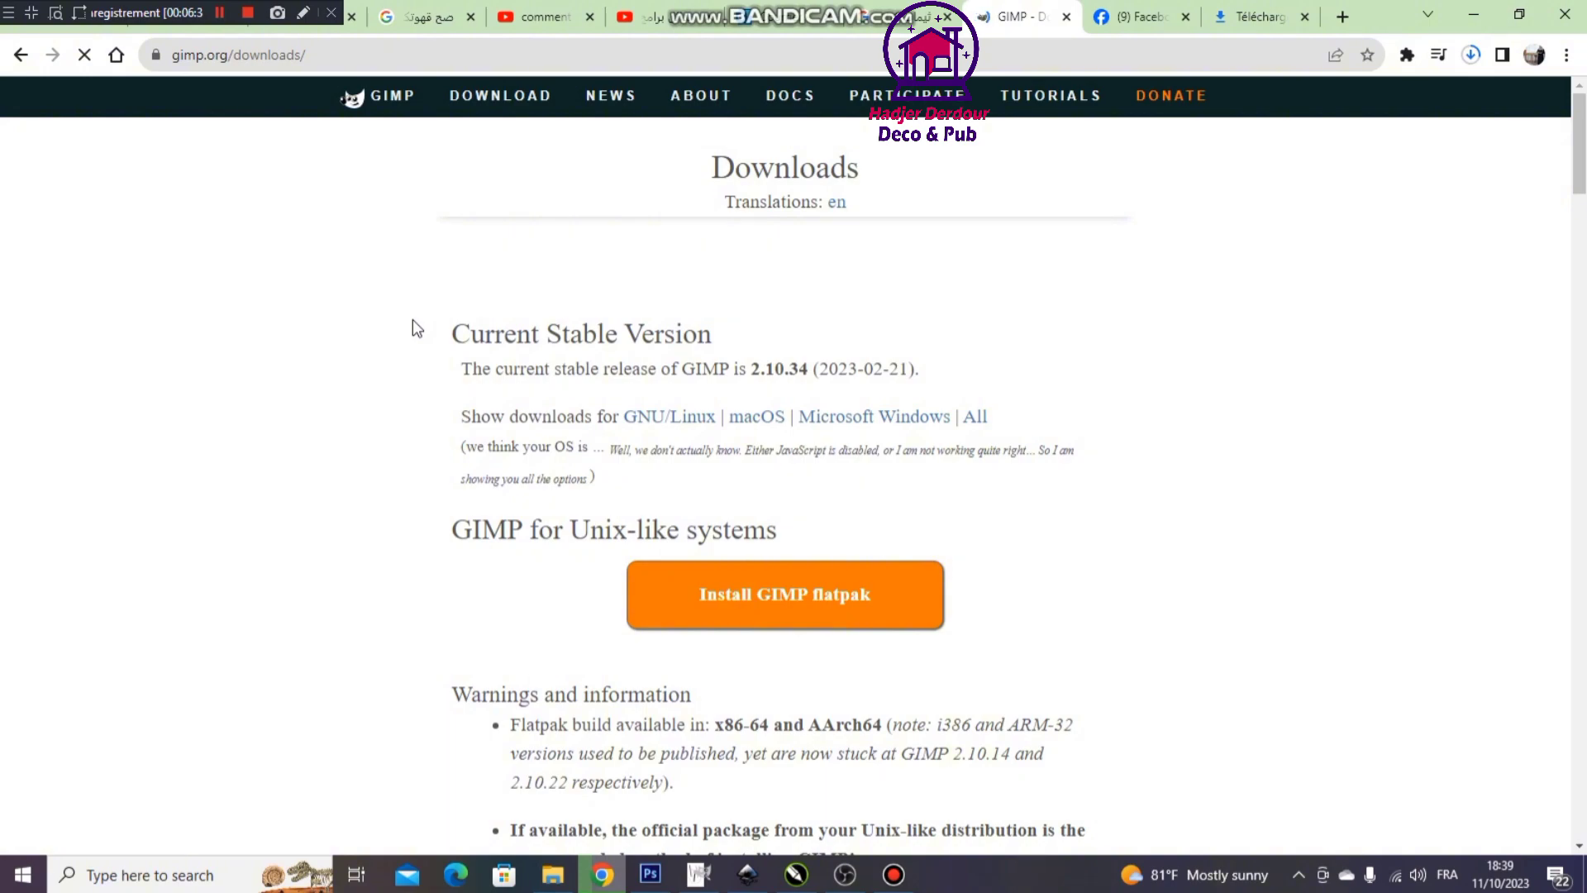
{"action": "scroll", "coordinate": [965, 464], "scroll_direction": "down", "scroll_amount": 6}
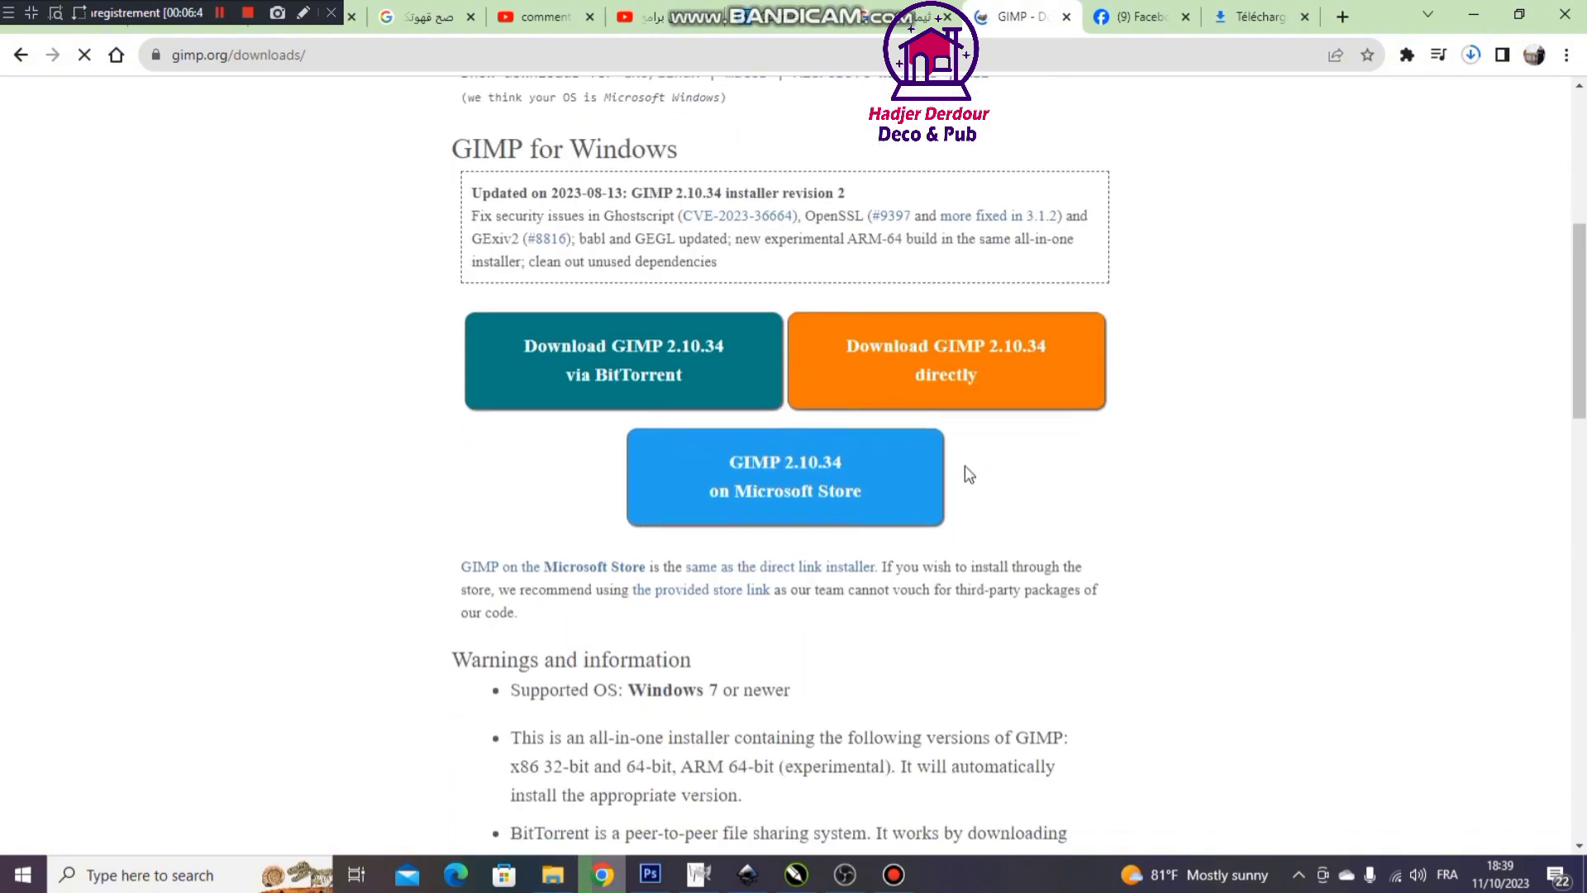
{"action": "scroll", "coordinate": [964, 464], "scroll_direction": "up", "scroll_amount": 2}
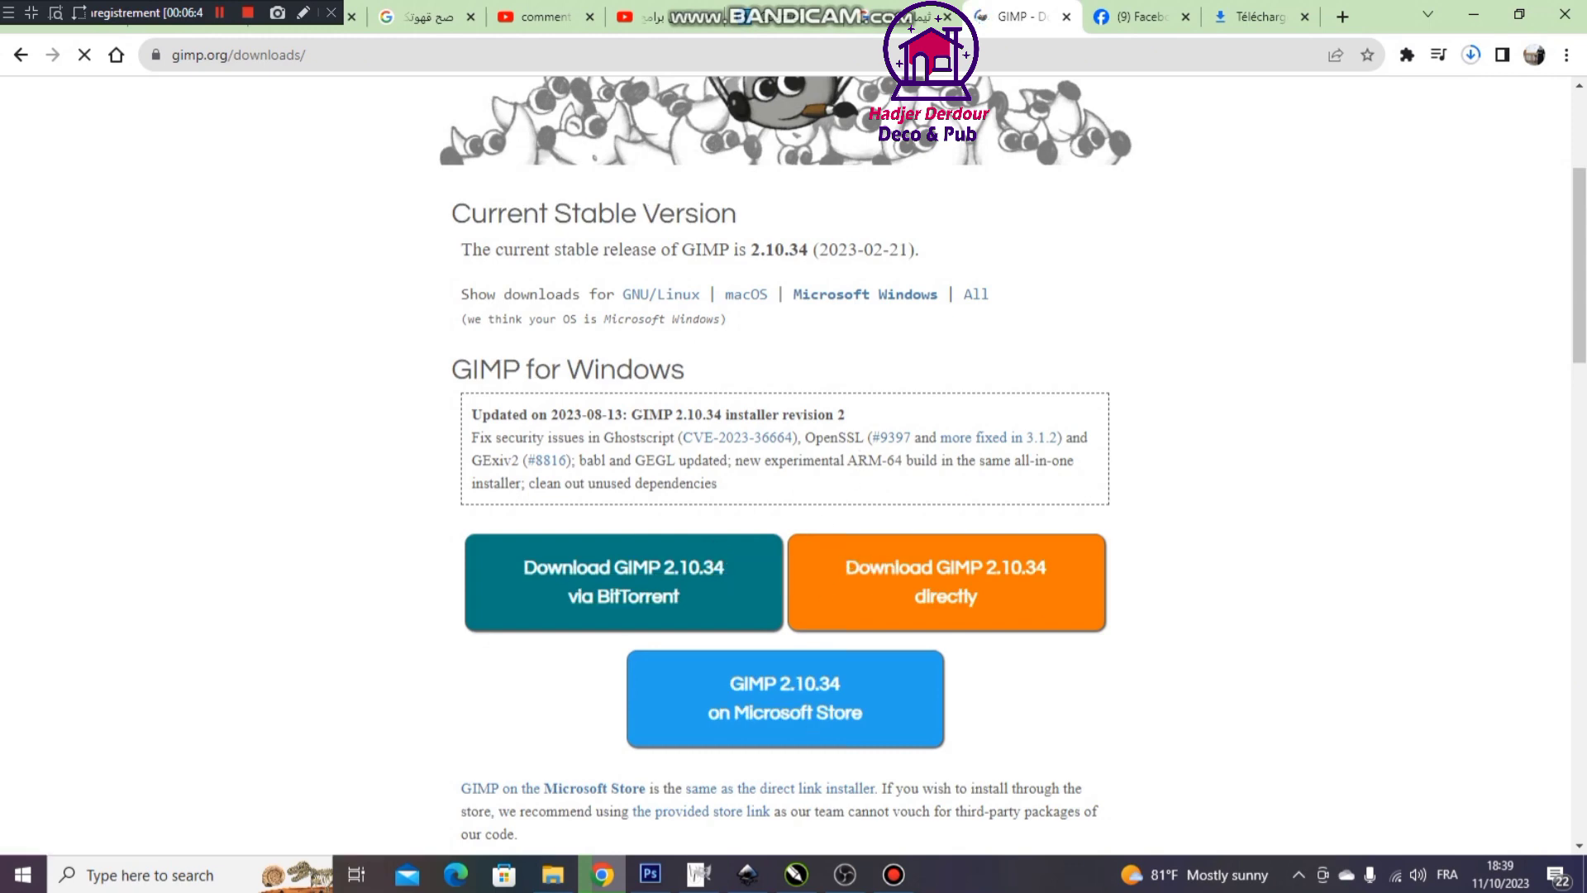
{"action": "mouse_move", "coordinate": [697, 874]}
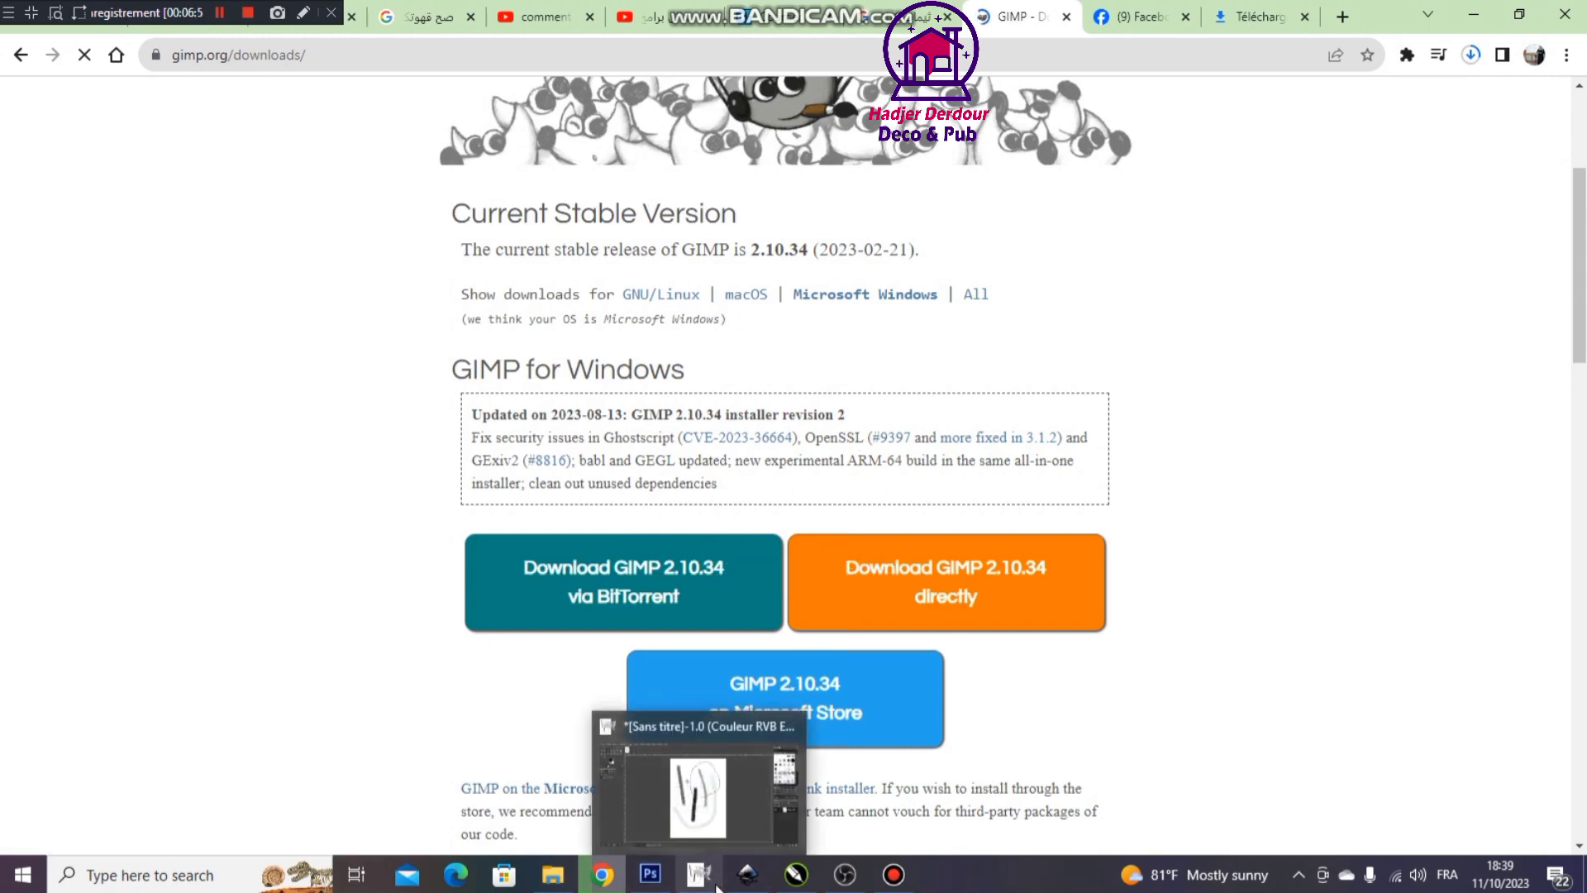
Return to the GIMP window and bring up its Fichier menu
{"action": "left_click", "coordinate": [646, 881]}
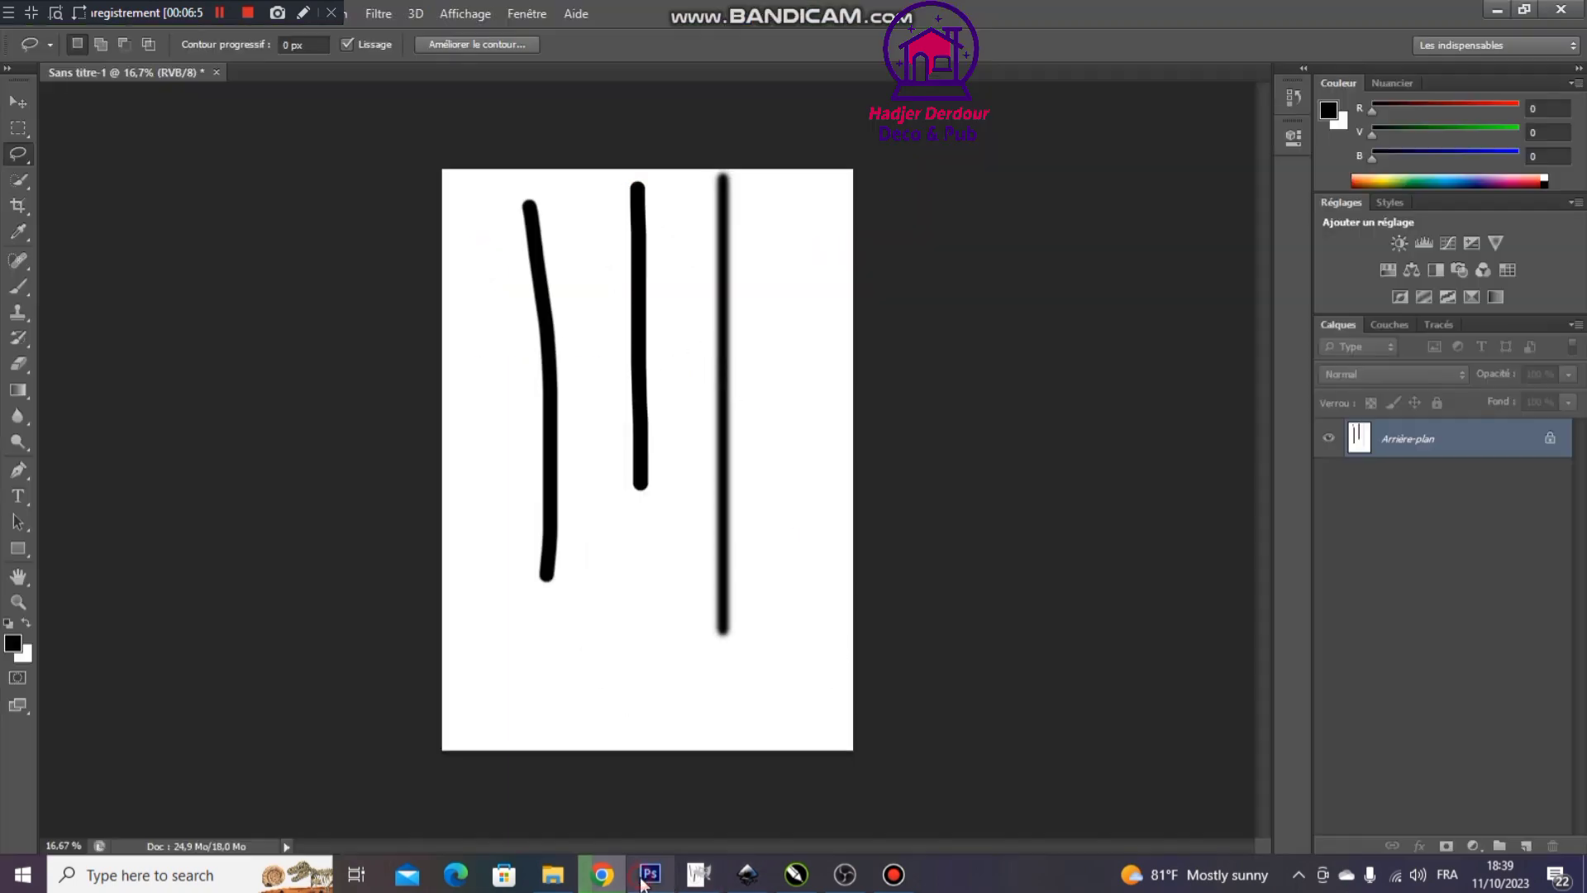
{"action": "left_click", "coordinate": [650, 876]}
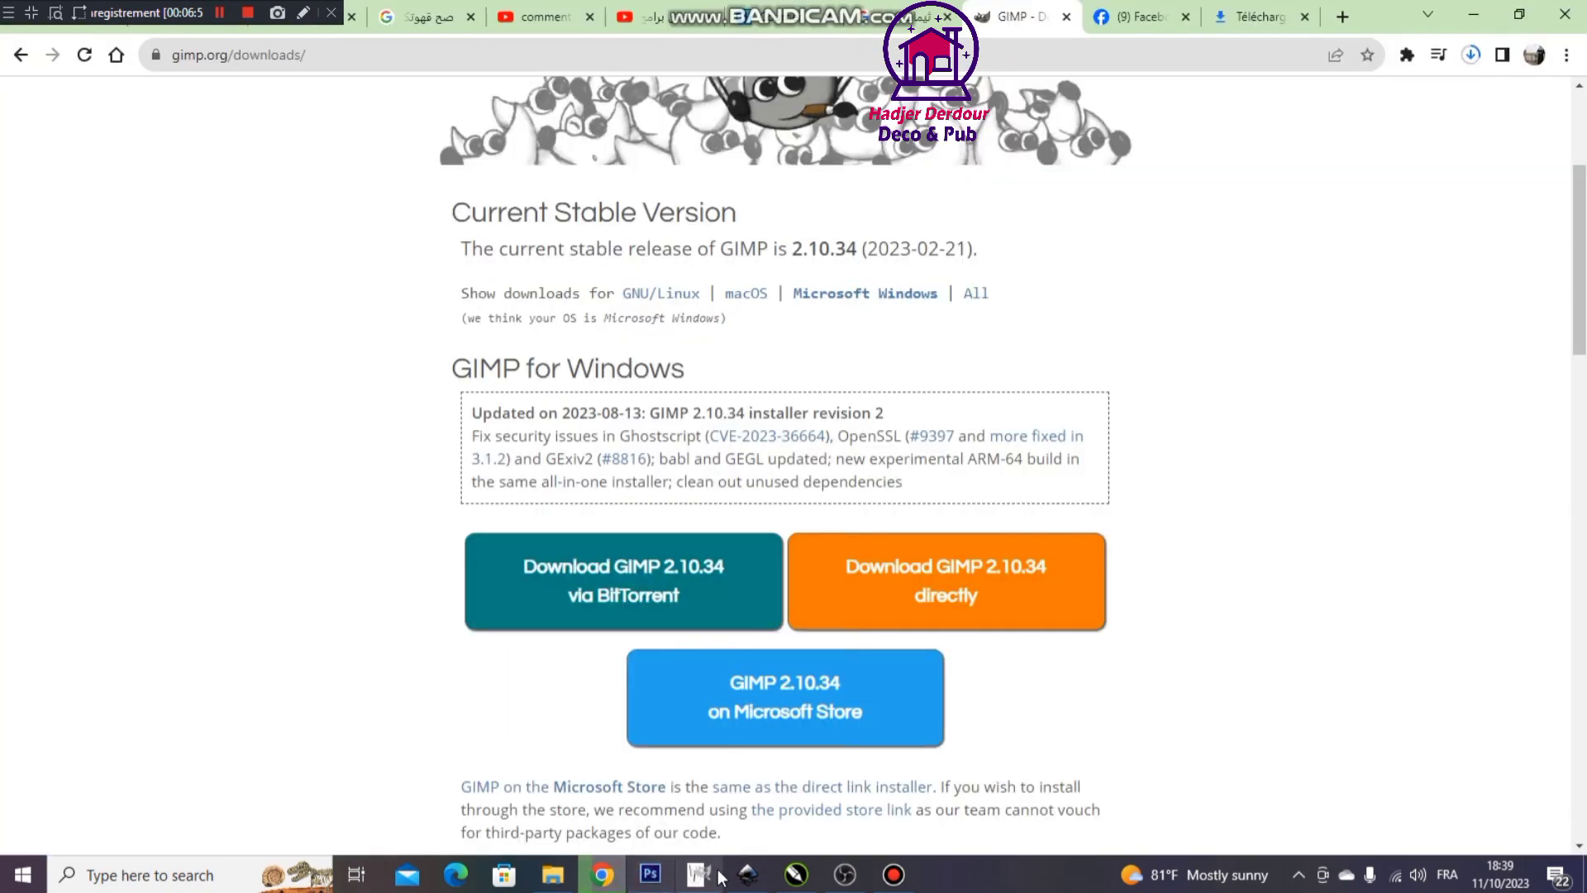
{"action": "left_click", "coordinate": [701, 876]}
{"action": "left_click", "coordinate": [18, 38]}
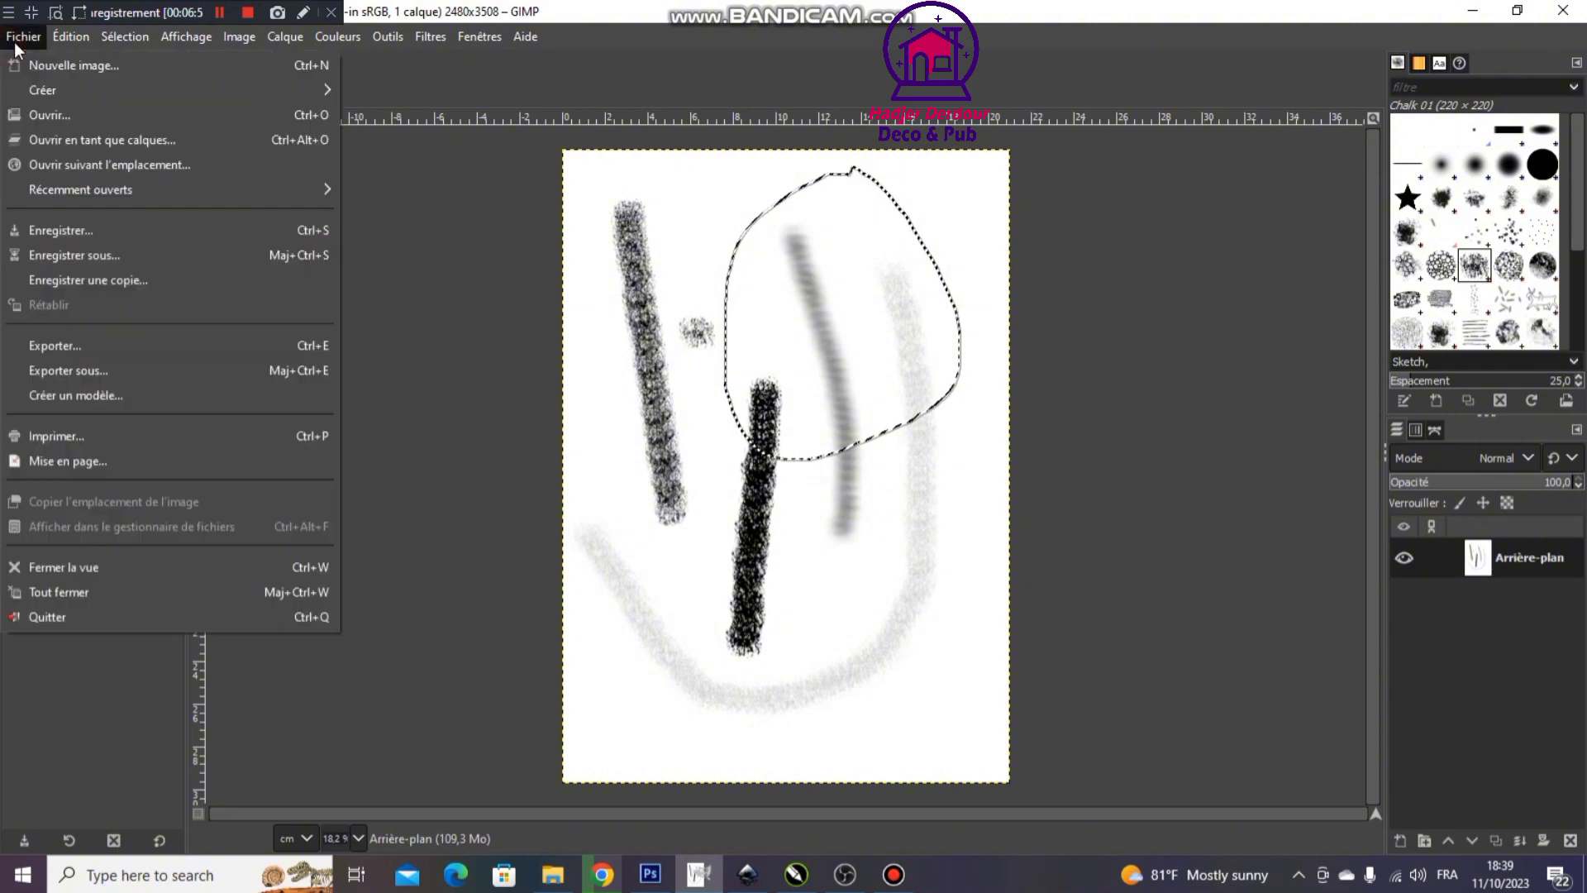
Start saving the drawing with Enregistrer sous, proposing the name Sans titre.xcf
{"action": "left_click", "coordinate": [137, 271]}
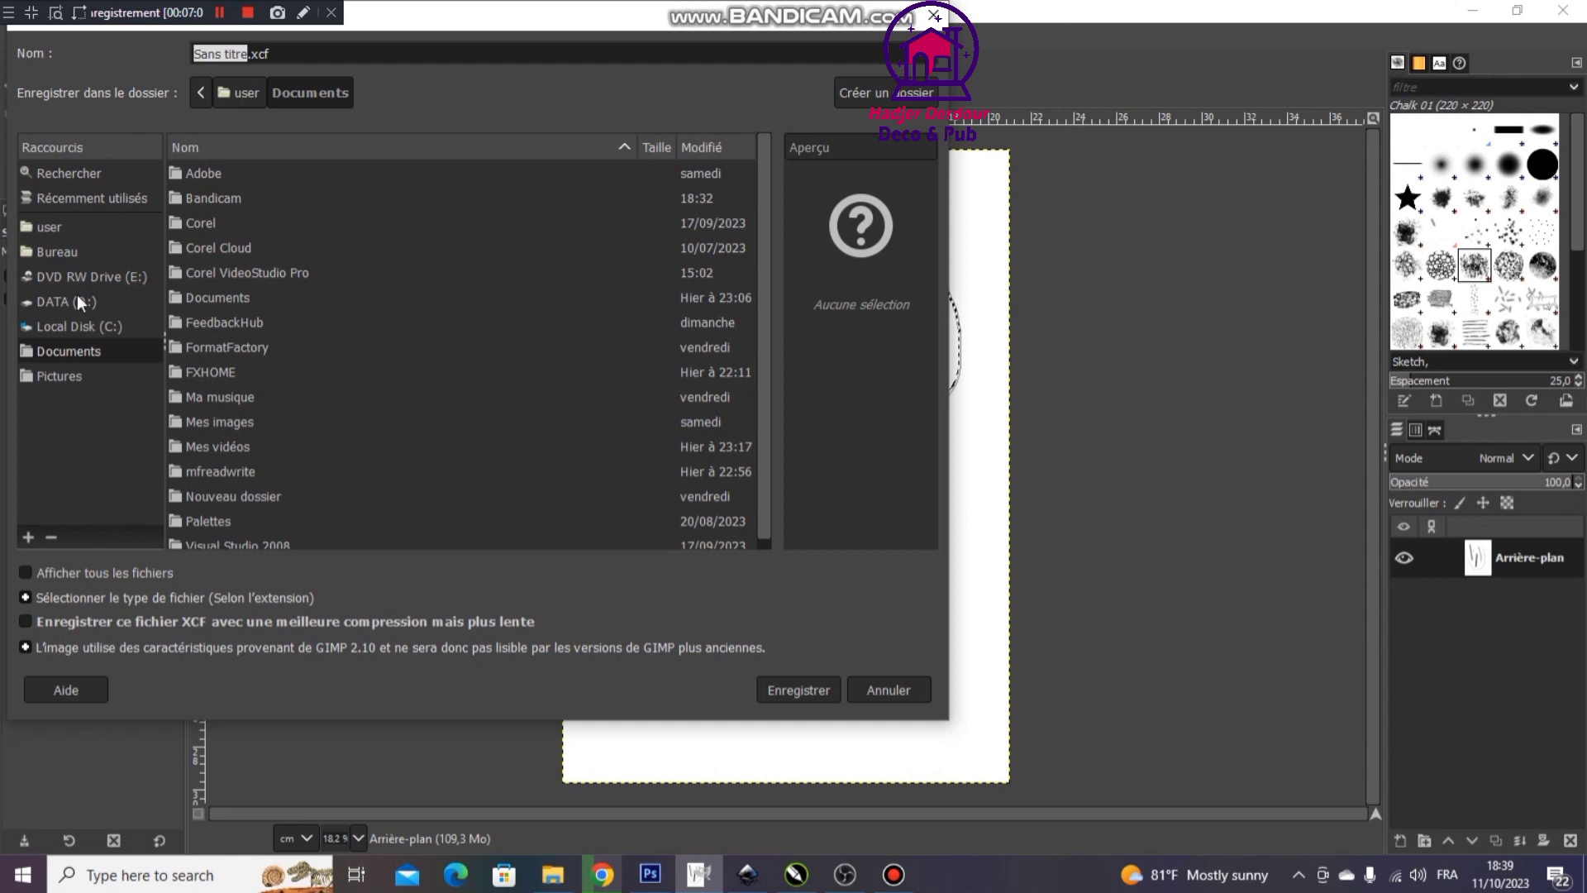
{"action": "scroll", "coordinate": [459, 516], "scroll_direction": "down", "scroll_amount": 1}
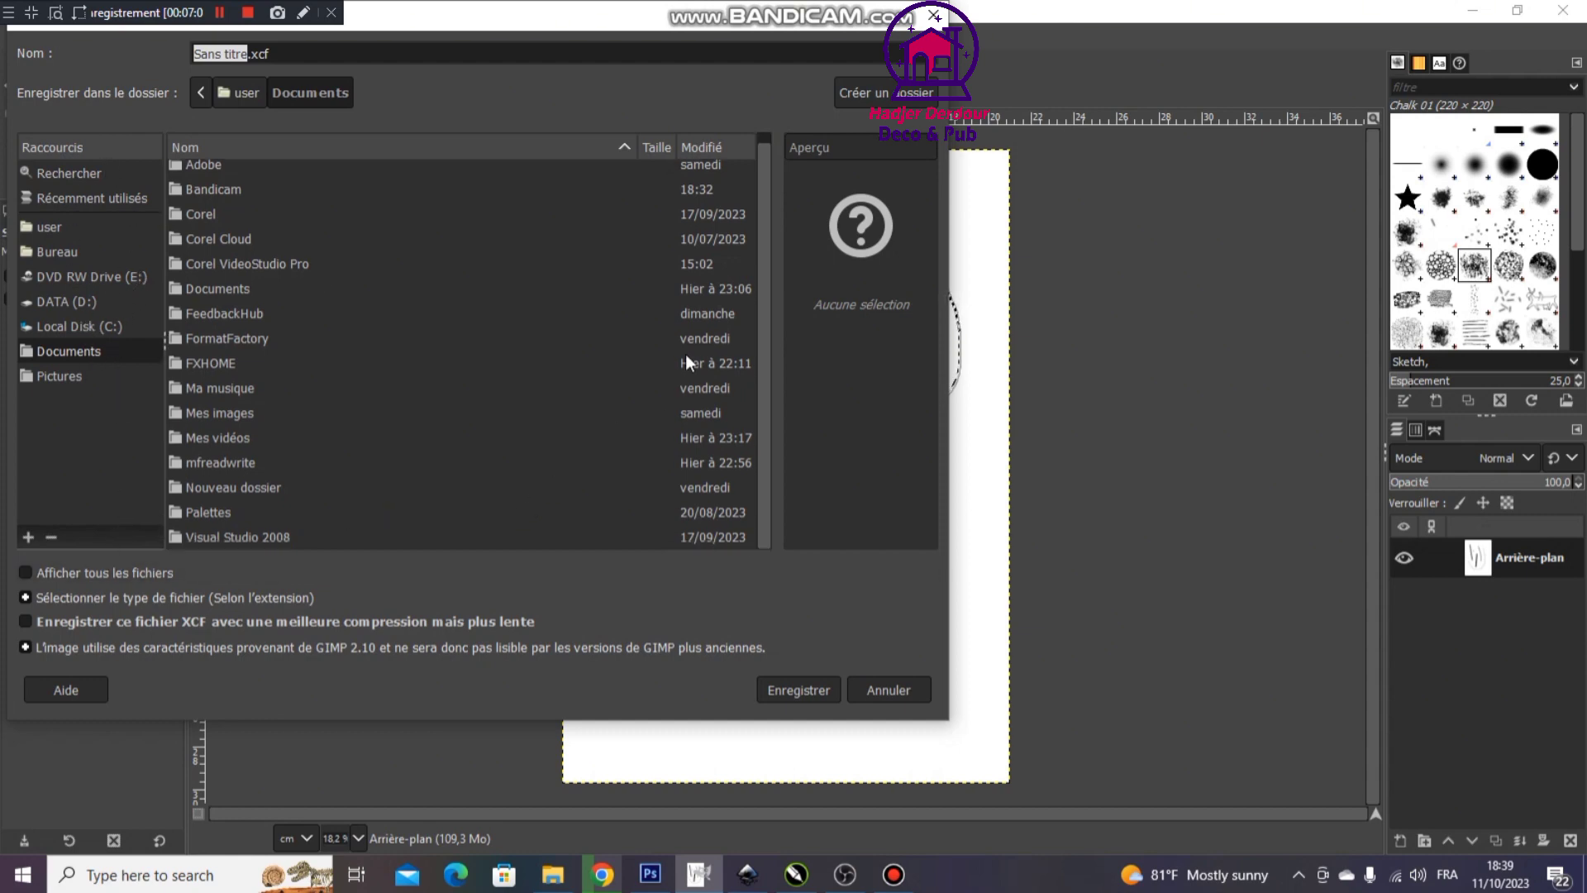
{"action": "scroll", "coordinate": [508, 363], "scroll_direction": "up", "scroll_amount": 1}
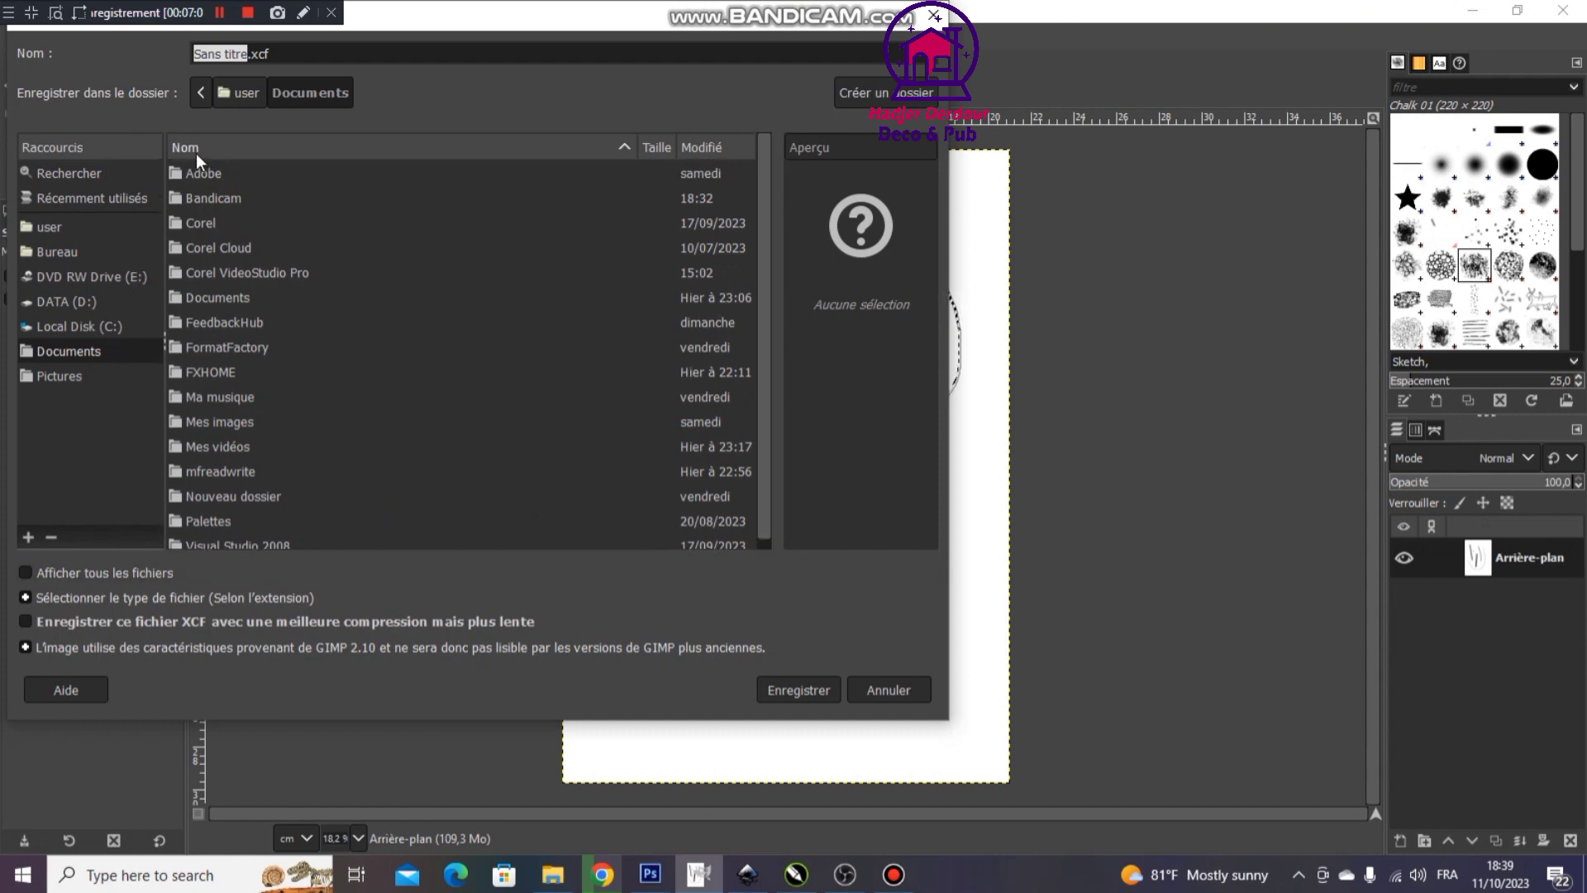
Browse the save dialog's folders, moving from Documents up to the user folder
{"action": "left_click", "coordinate": [213, 173]}
{"action": "left_click", "coordinate": [324, 200]}
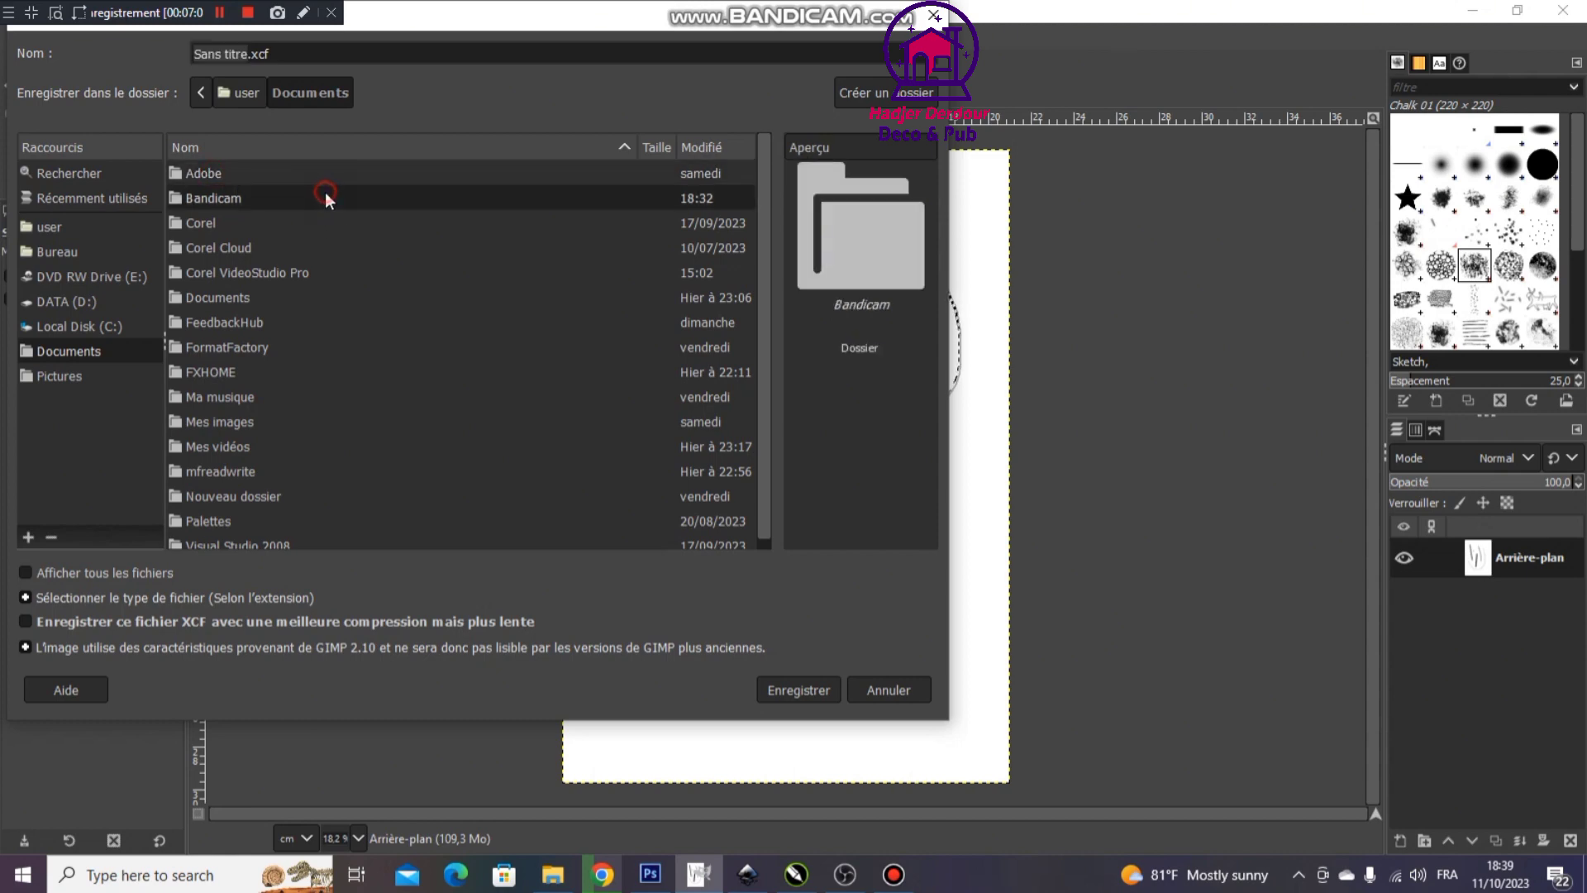
{"action": "left_click", "coordinate": [256, 172]}
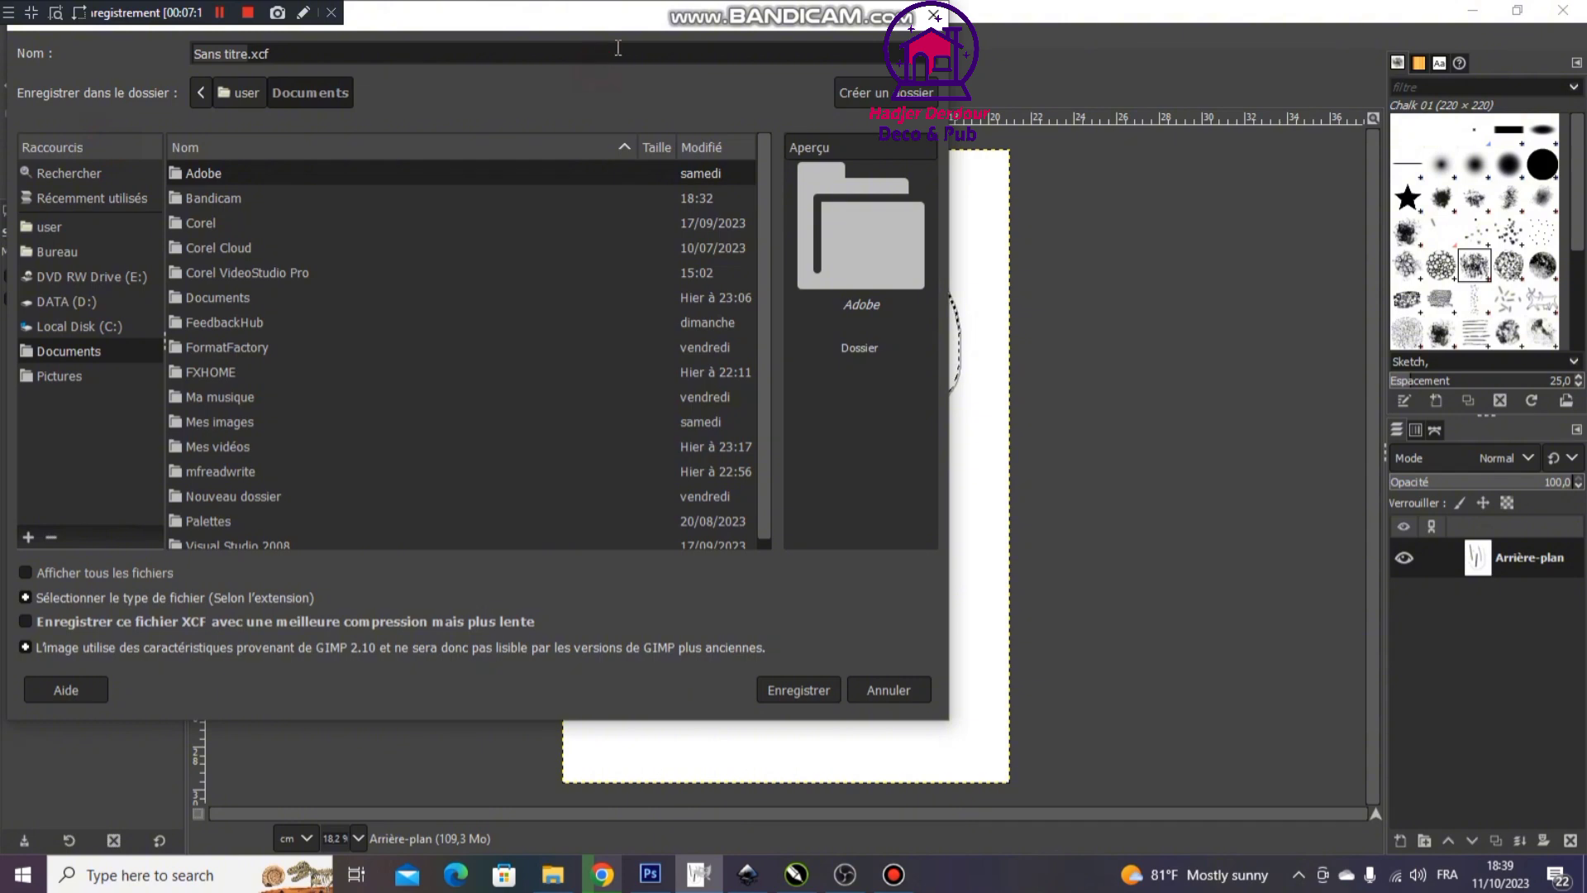
{"action": "left_click", "coordinate": [617, 48]}
{"action": "left_click", "coordinate": [225, 106]}
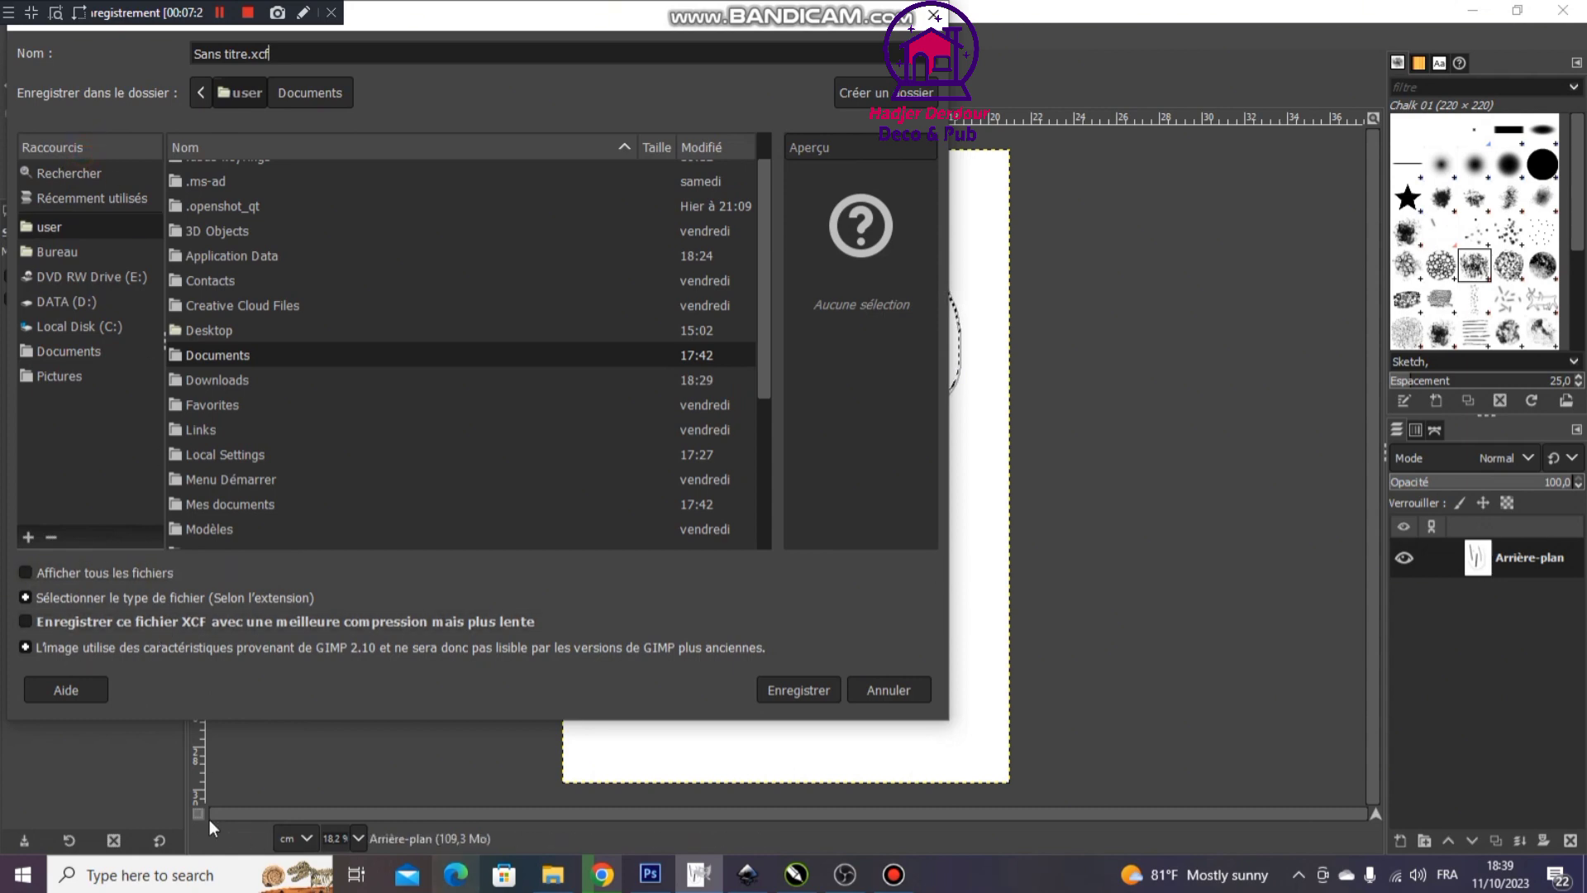
Bring Photoshop forward, restore its window size, and open its Save As dialog
{"action": "left_click", "coordinate": [650, 874]}
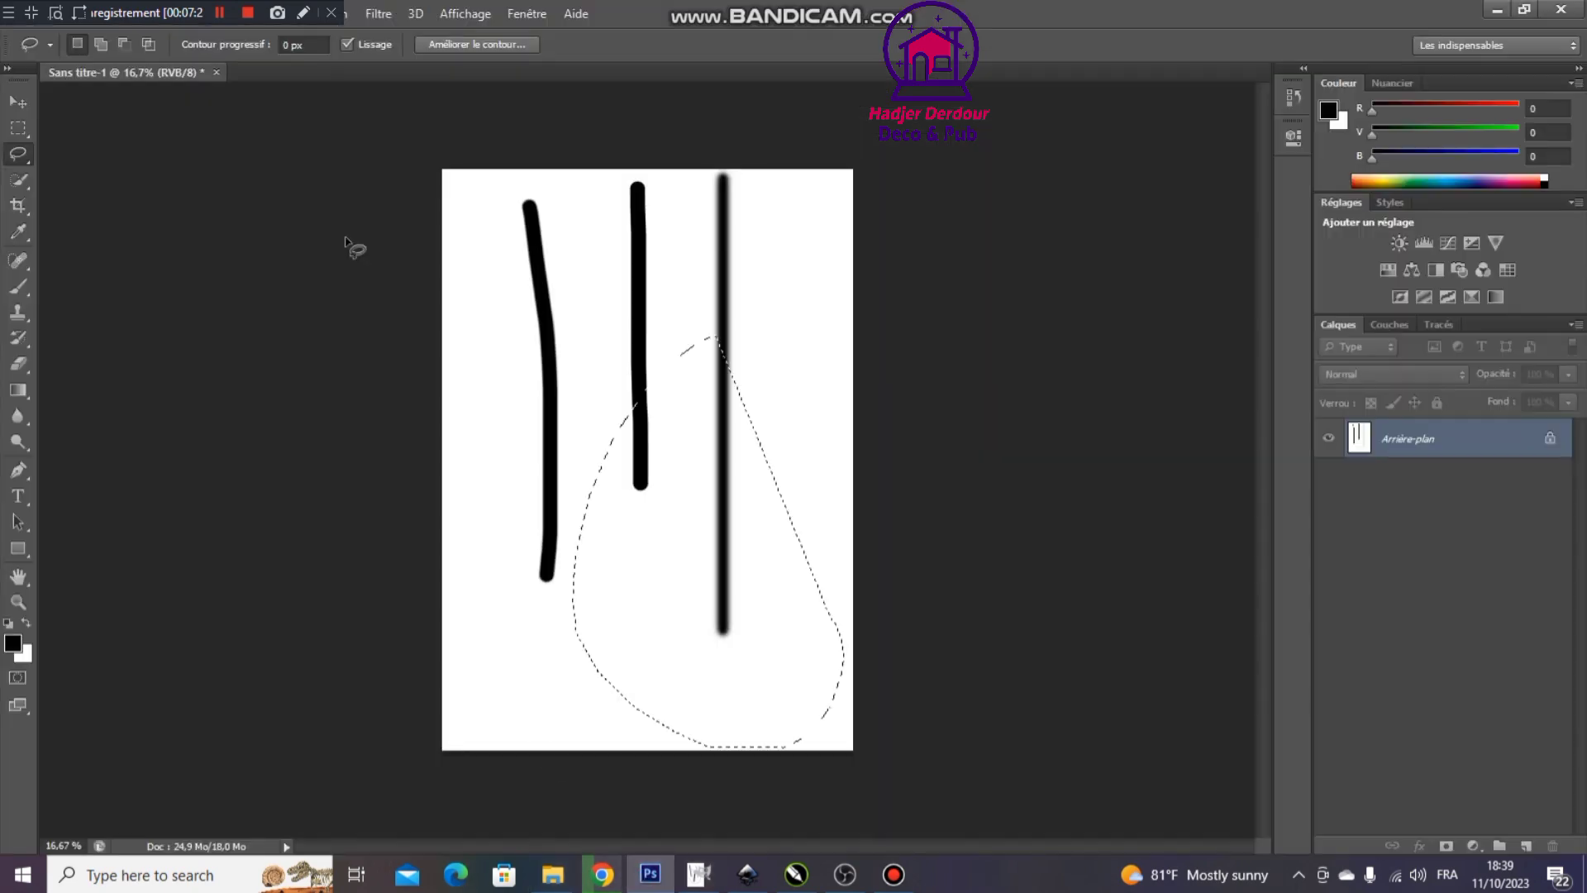
{"action": "left_click", "coordinate": [7, 13]}
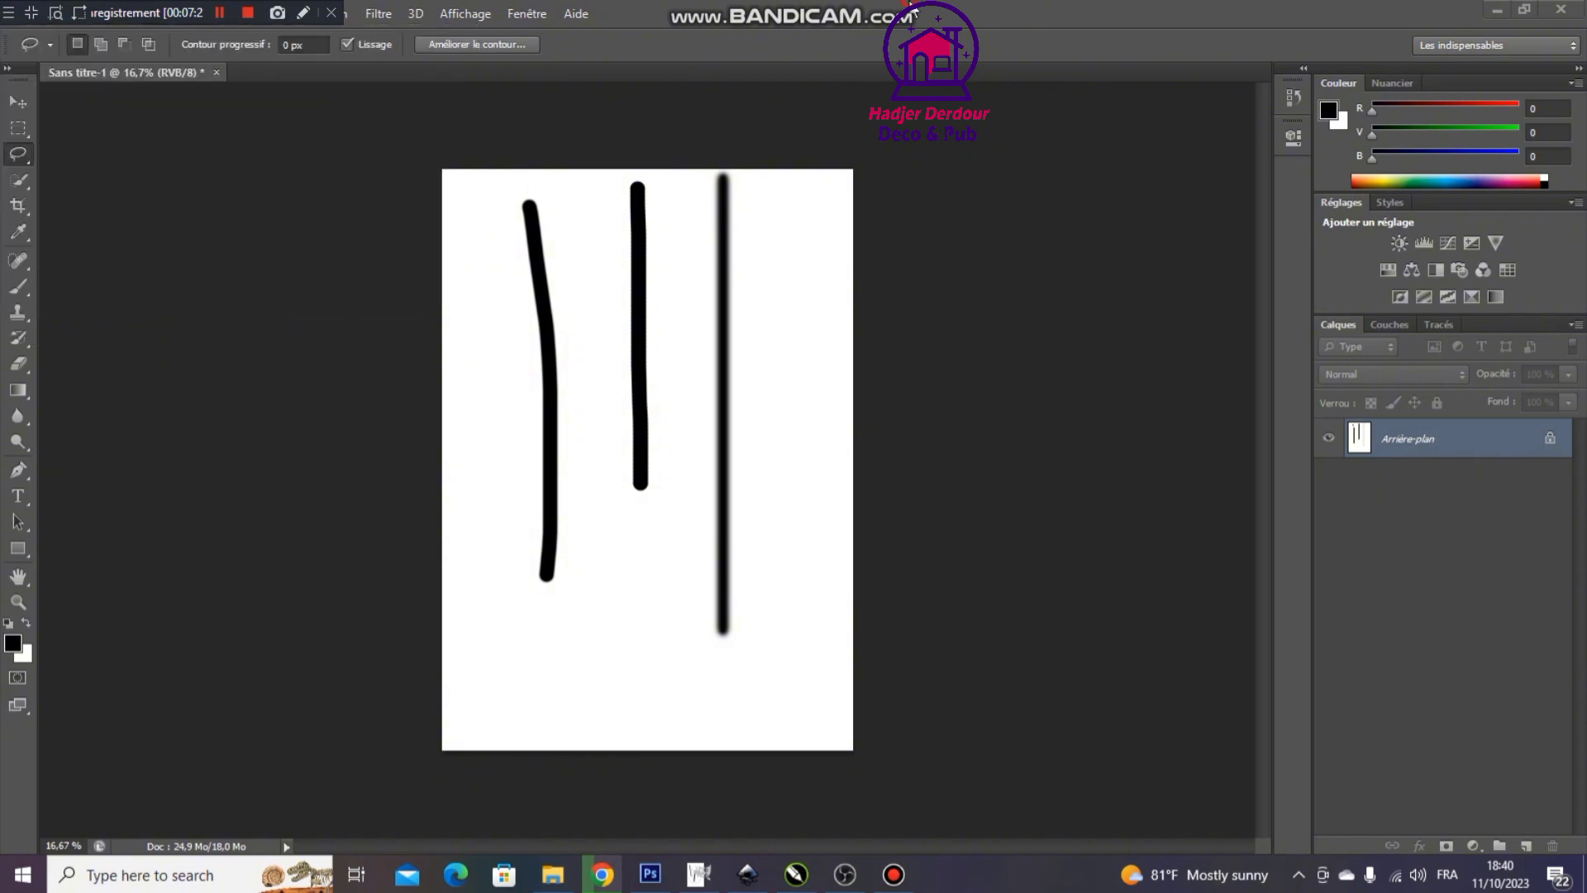
{"action": "key", "text": "ctrl+d"}
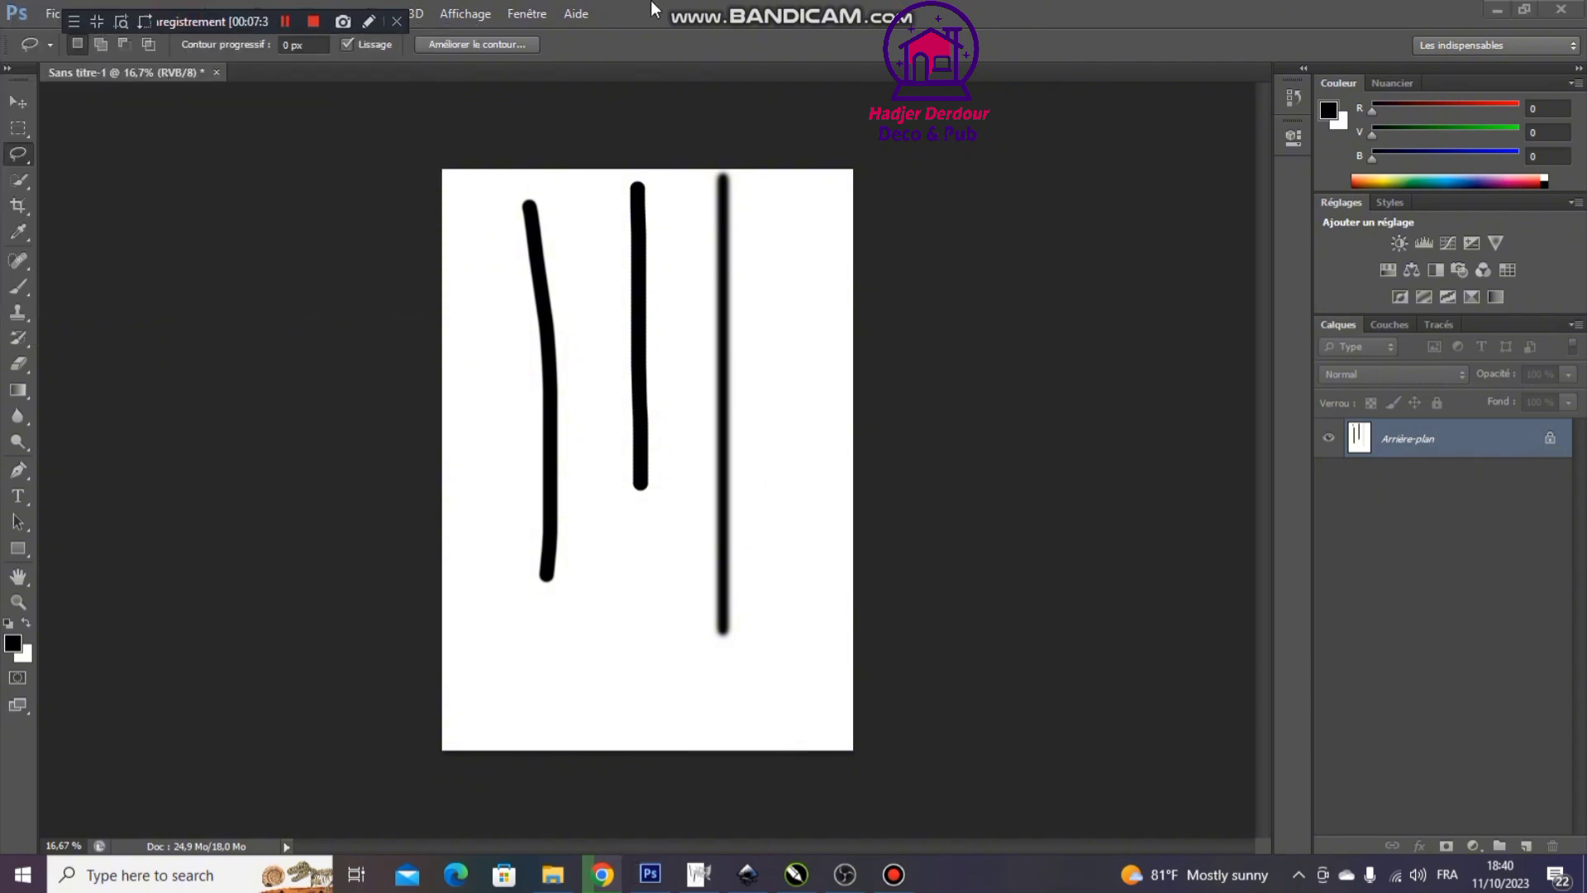
{"action": "left_click", "coordinate": [1523, 9]}
{"action": "key", "text": "ctrl+z"}
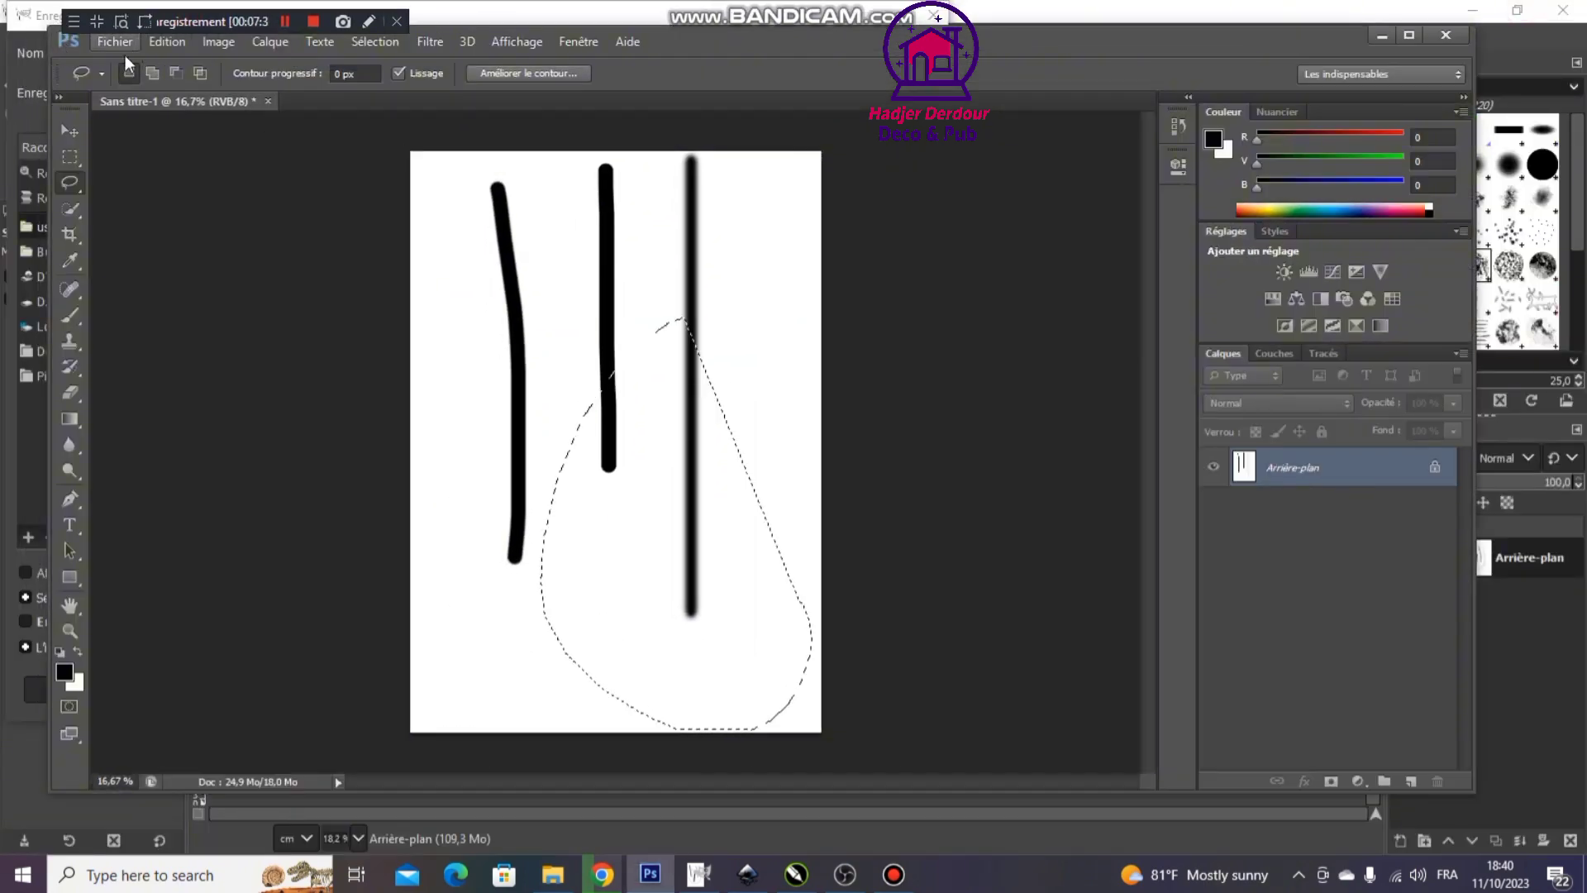
{"action": "left_click", "coordinate": [114, 42]}
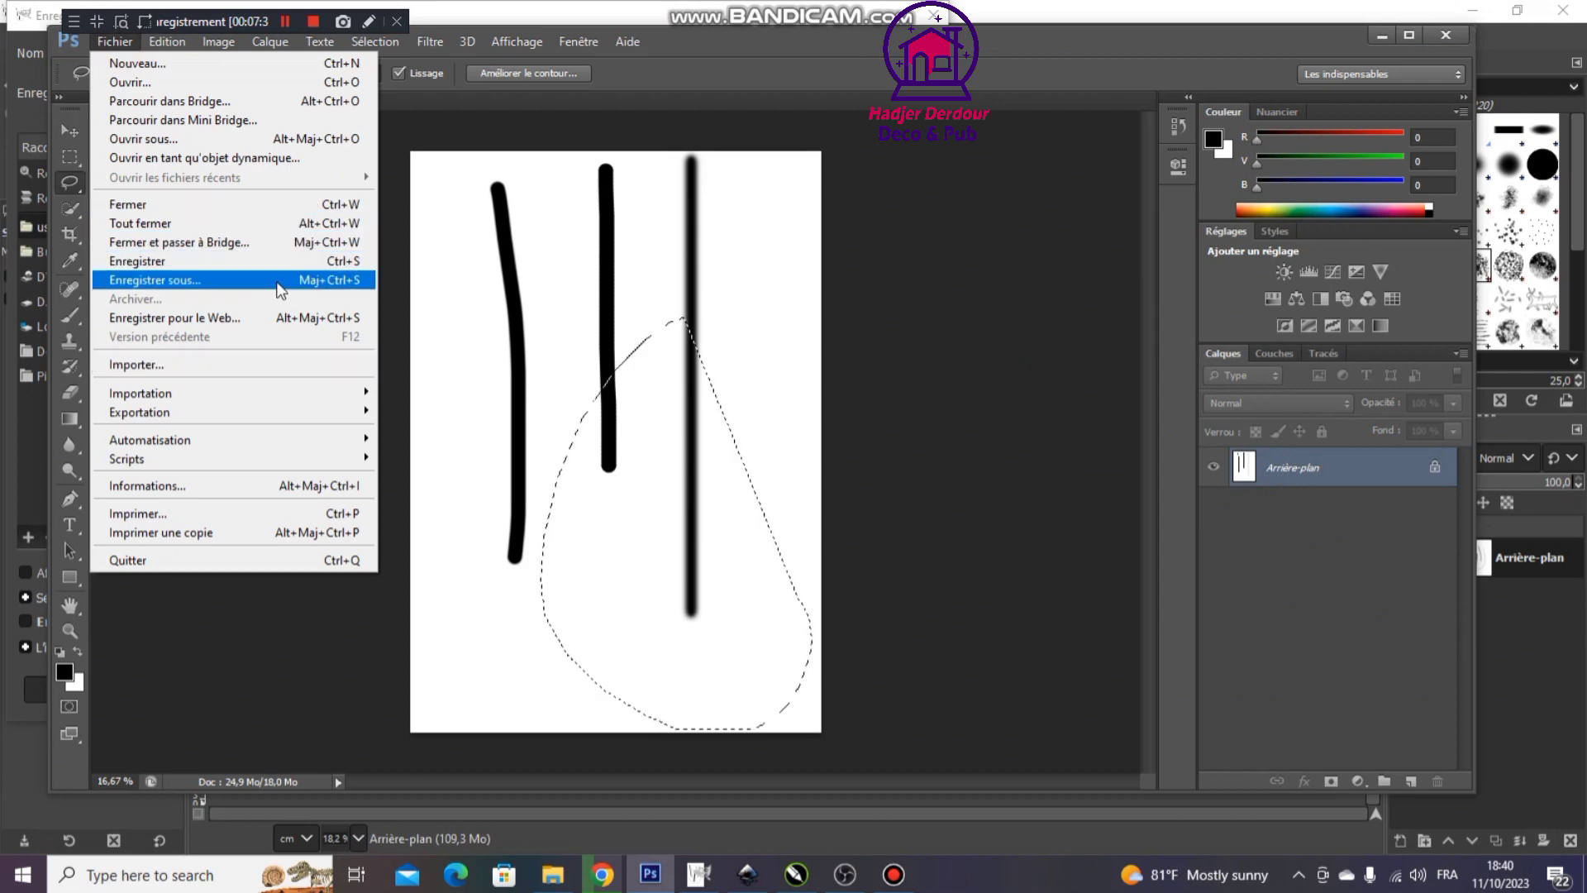
{"action": "left_click", "coordinate": [277, 280]}
Review Photoshop's save format list, then cancel GIMP's pending save dialog
{"action": "left_click", "coordinate": [748, 462]}
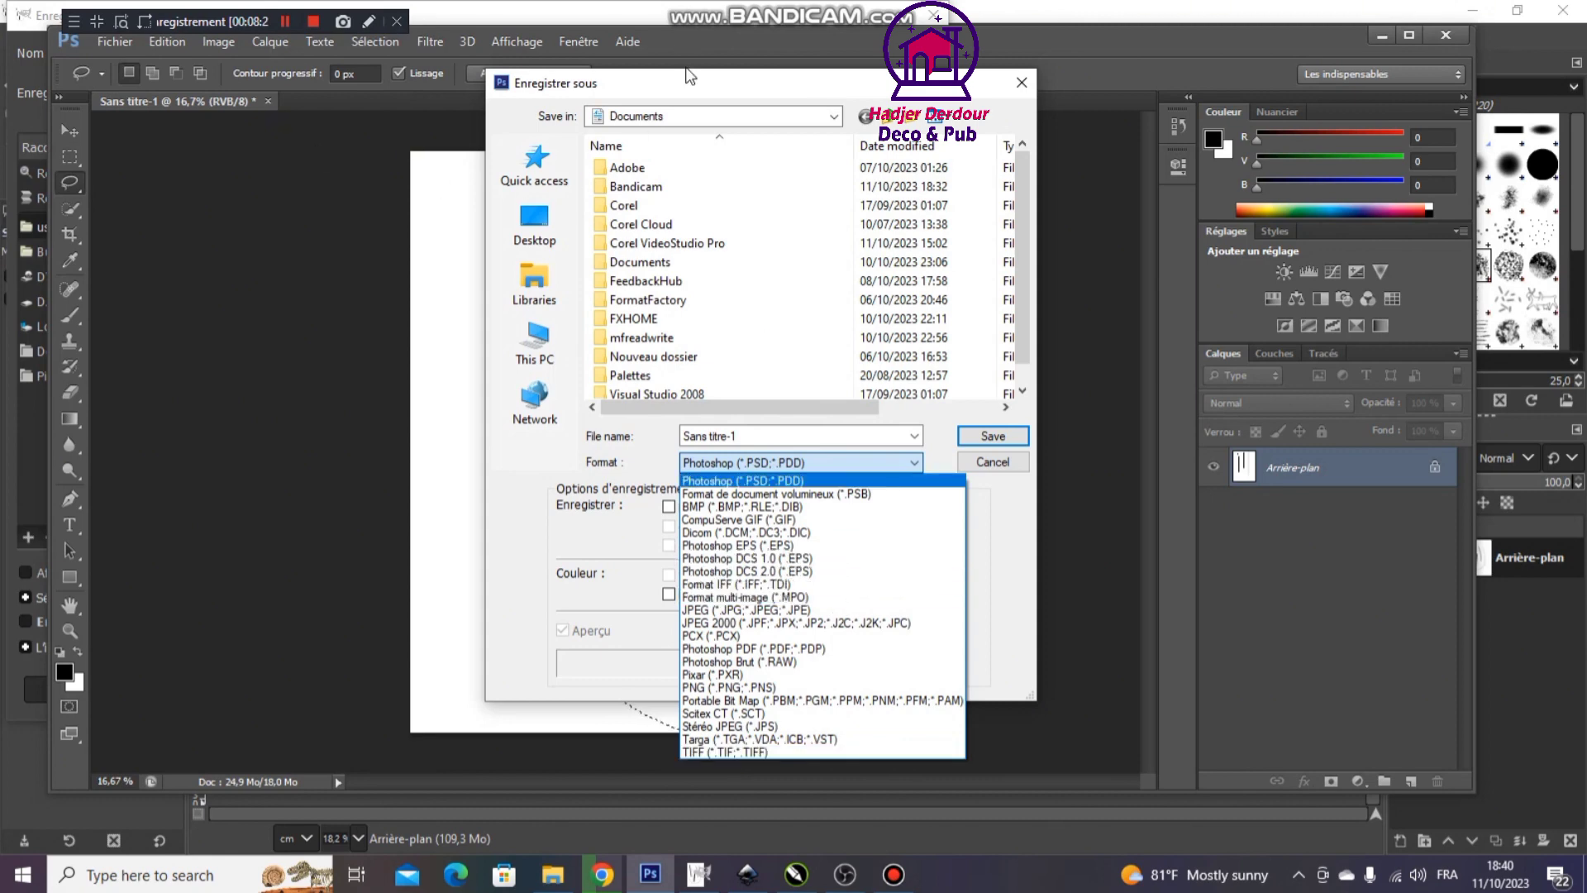
{"action": "left_click", "coordinate": [691, 76]}
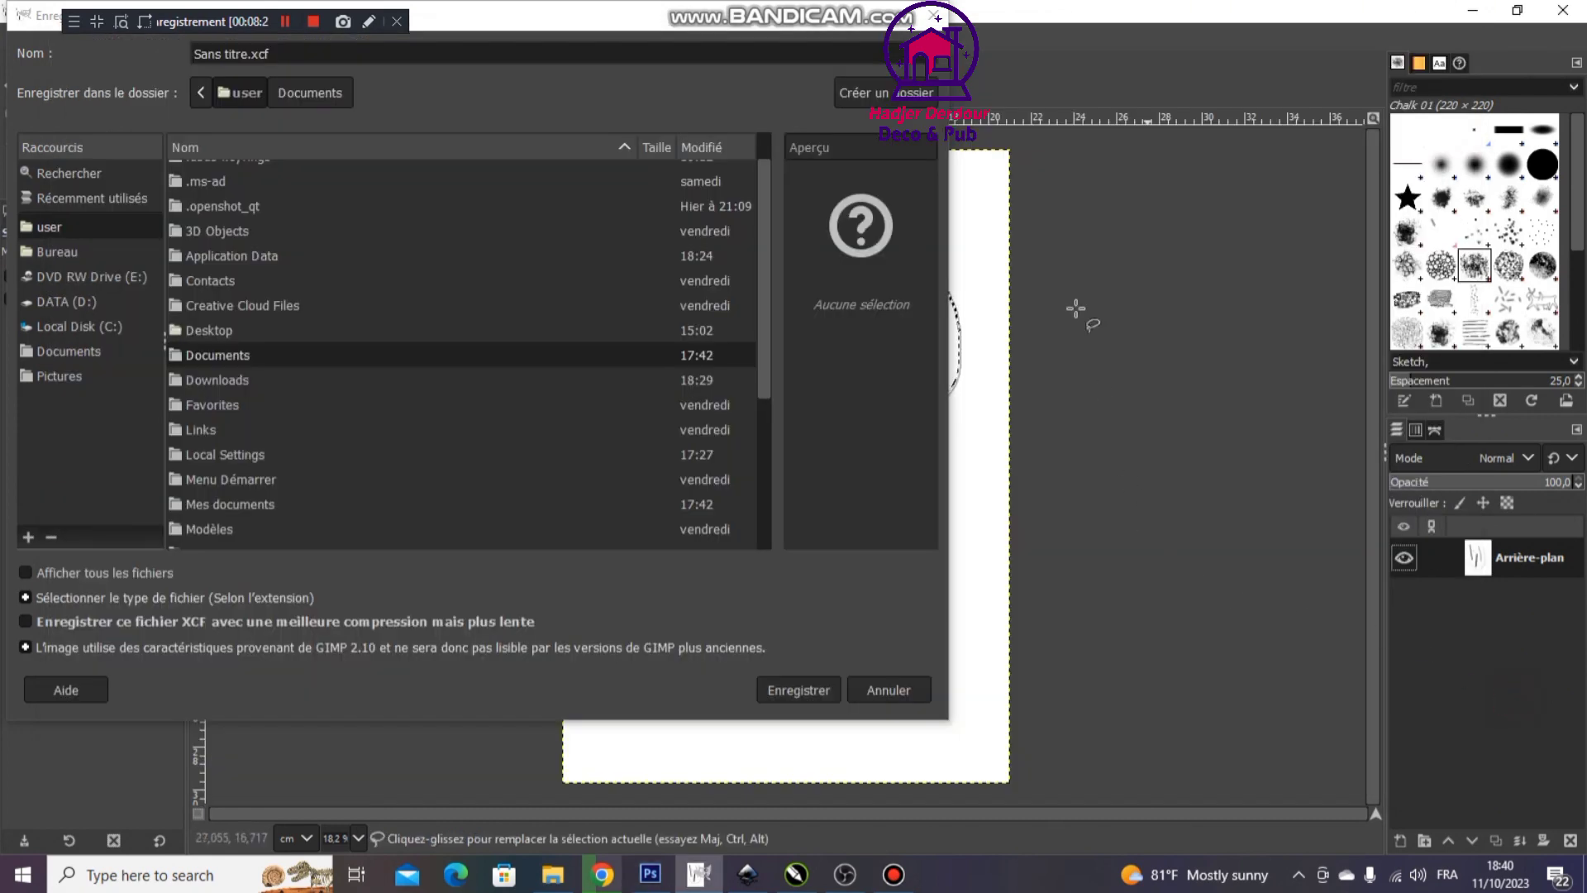
{"action": "left_click", "coordinate": [1523, 774]}
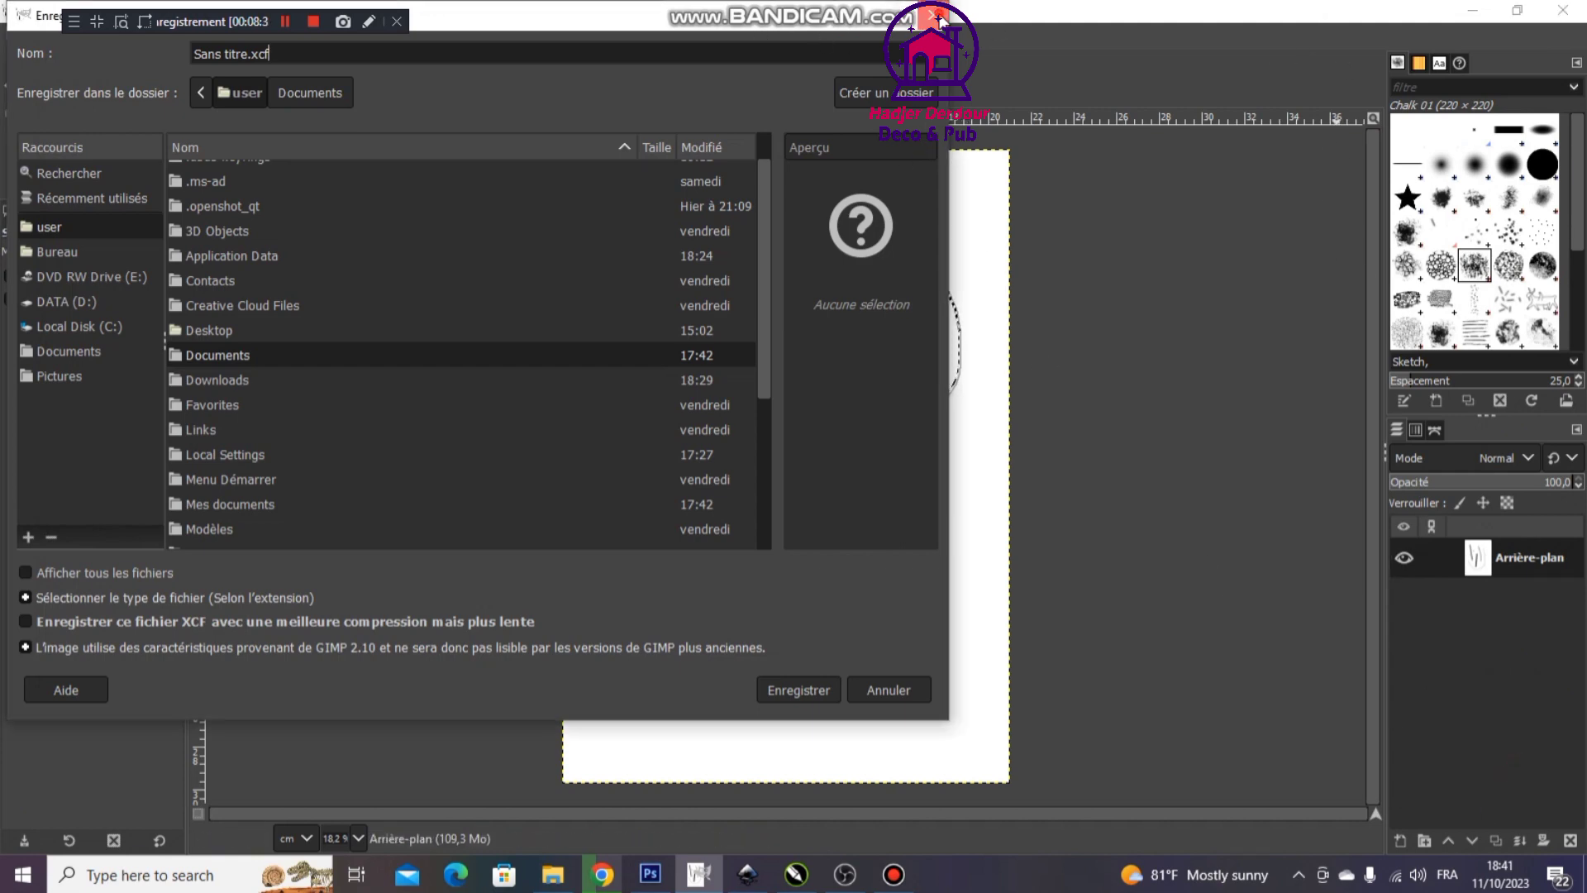
{"action": "key", "text": "Escape"}
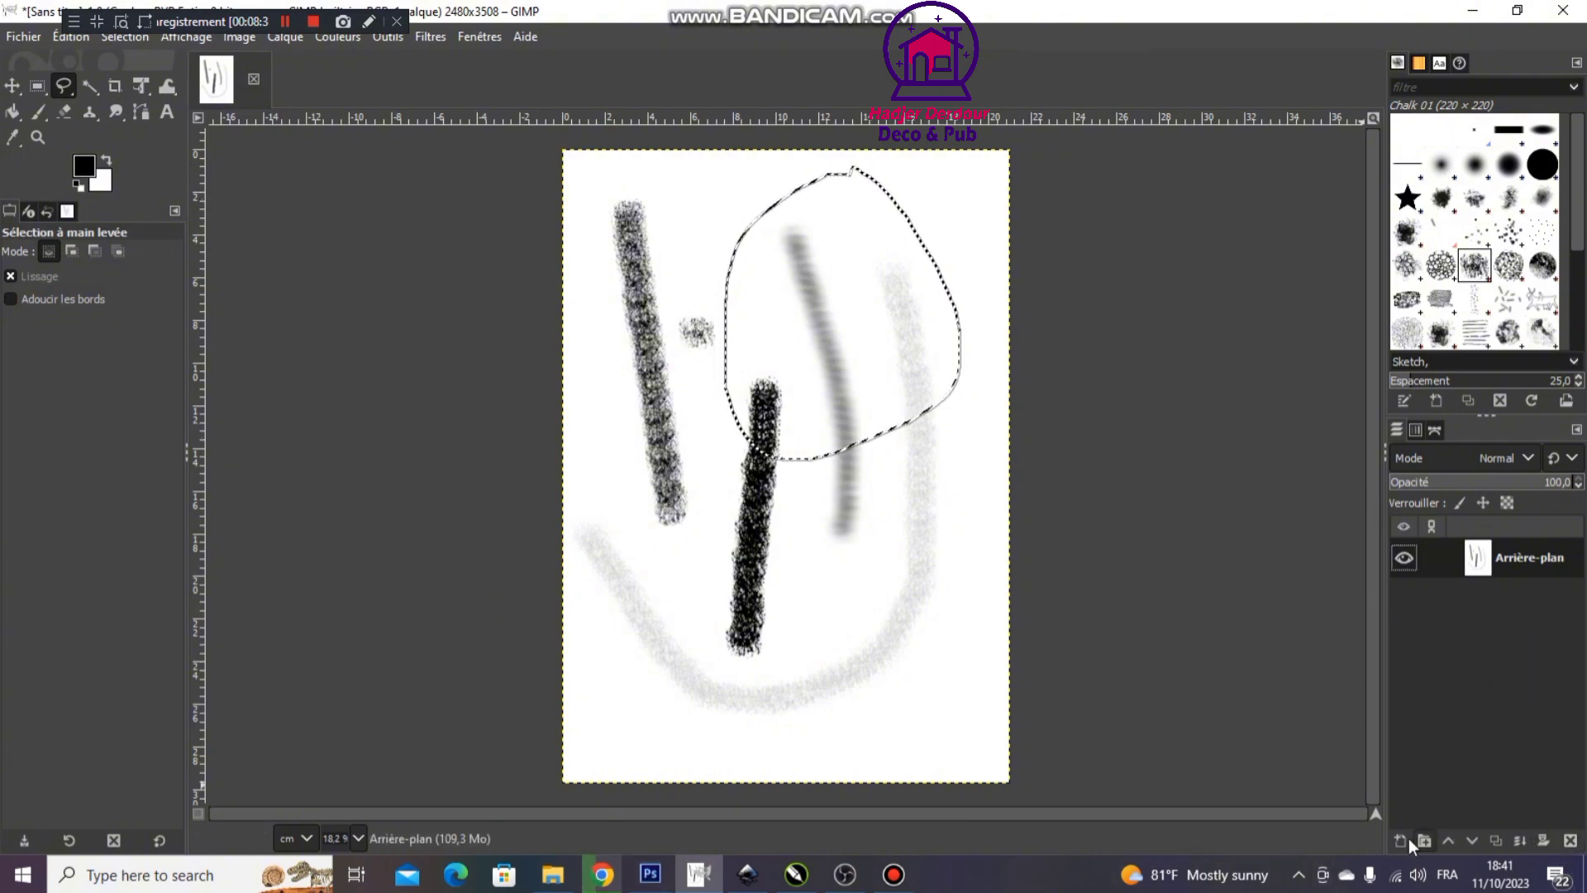
Add a transparent layer 'Calque' and a new layer group above GIMP's background
{"action": "left_click", "coordinate": [1462, 681]}
{"action": "left_click", "coordinate": [1401, 843]}
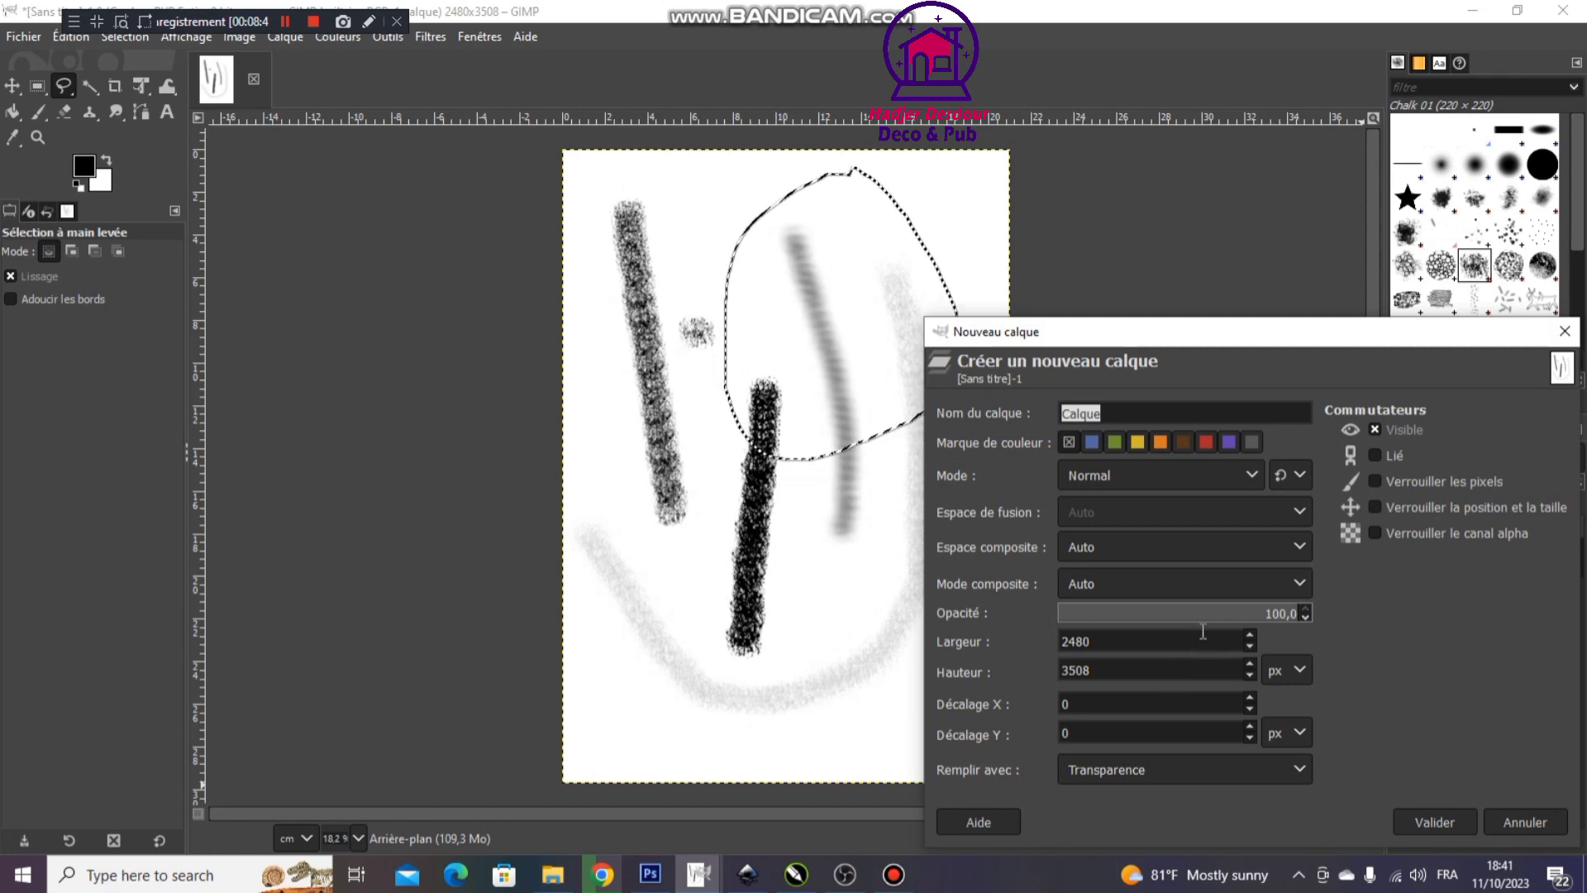
{"action": "left_click", "coordinate": [1430, 831]}
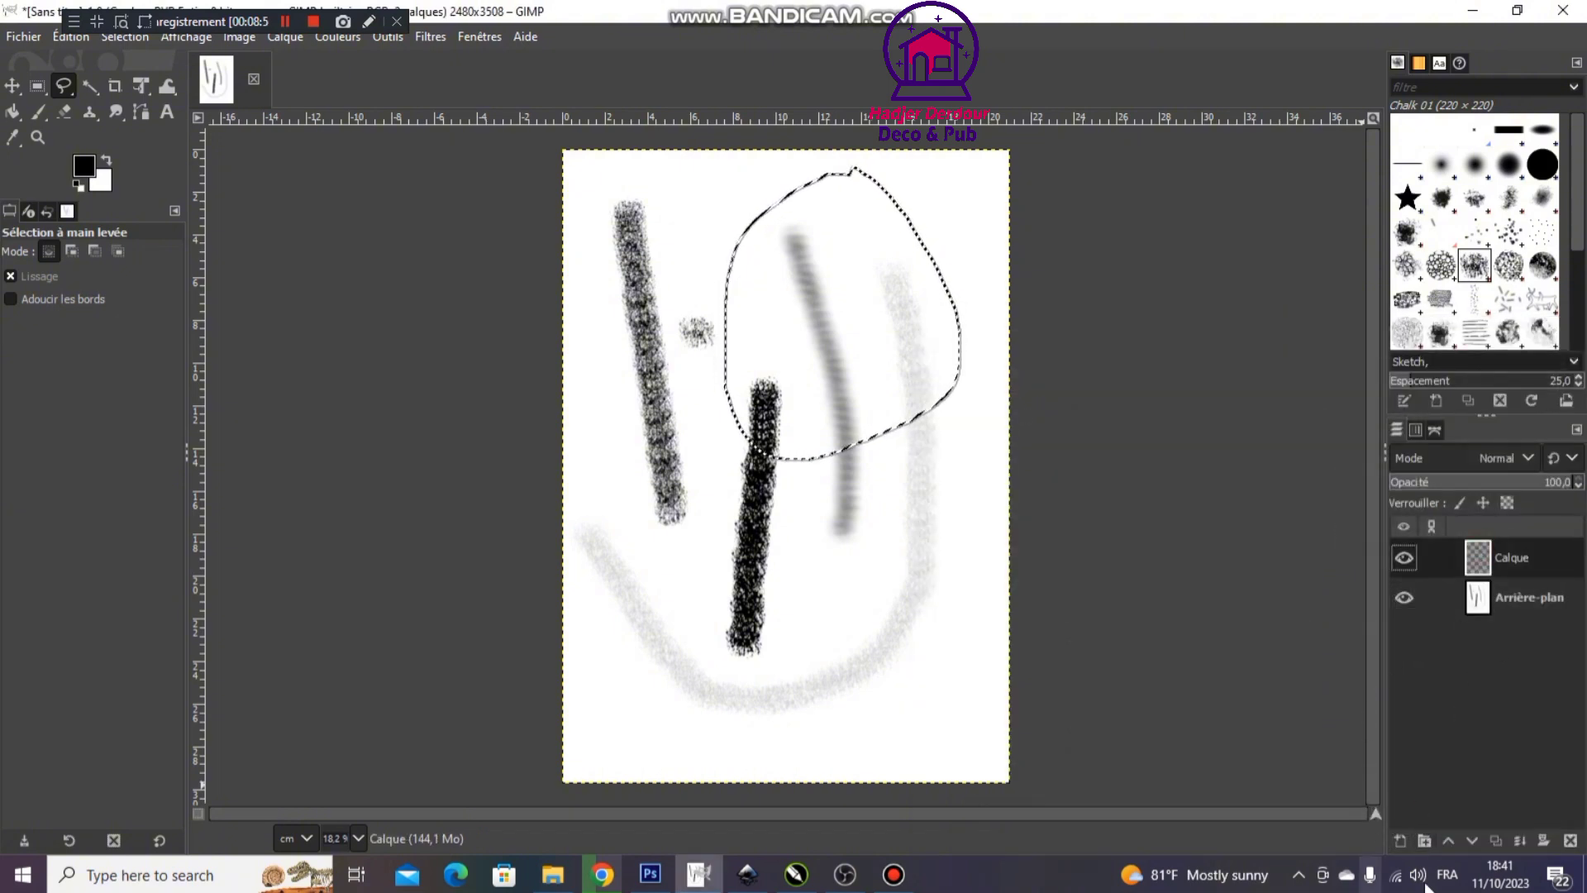
{"action": "left_click", "coordinate": [1423, 840]}
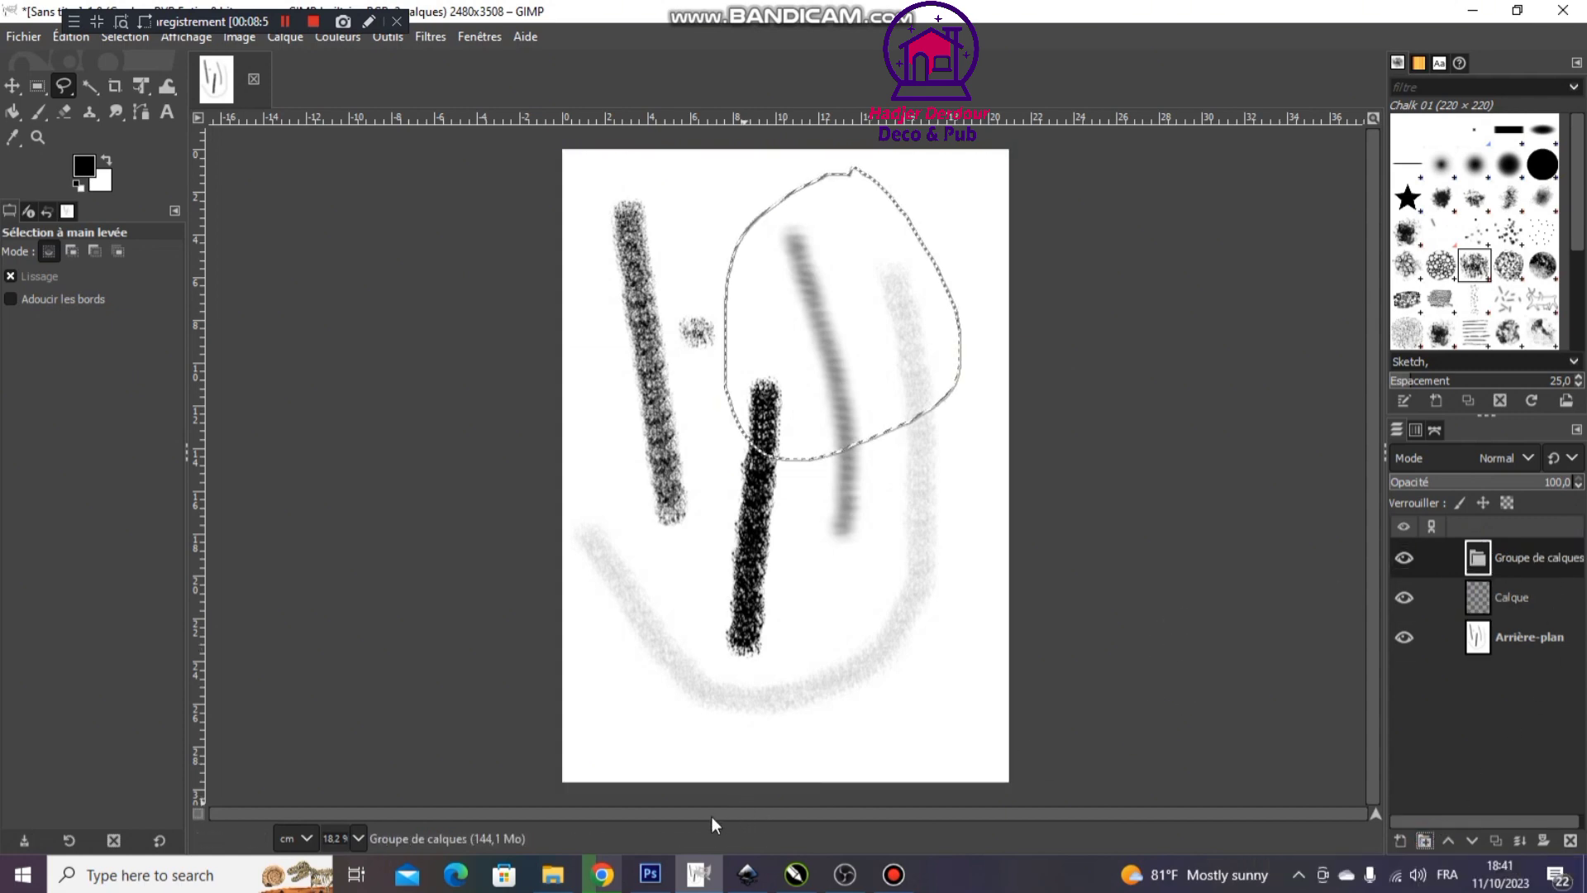
{"action": "left_click", "coordinate": [651, 875]}
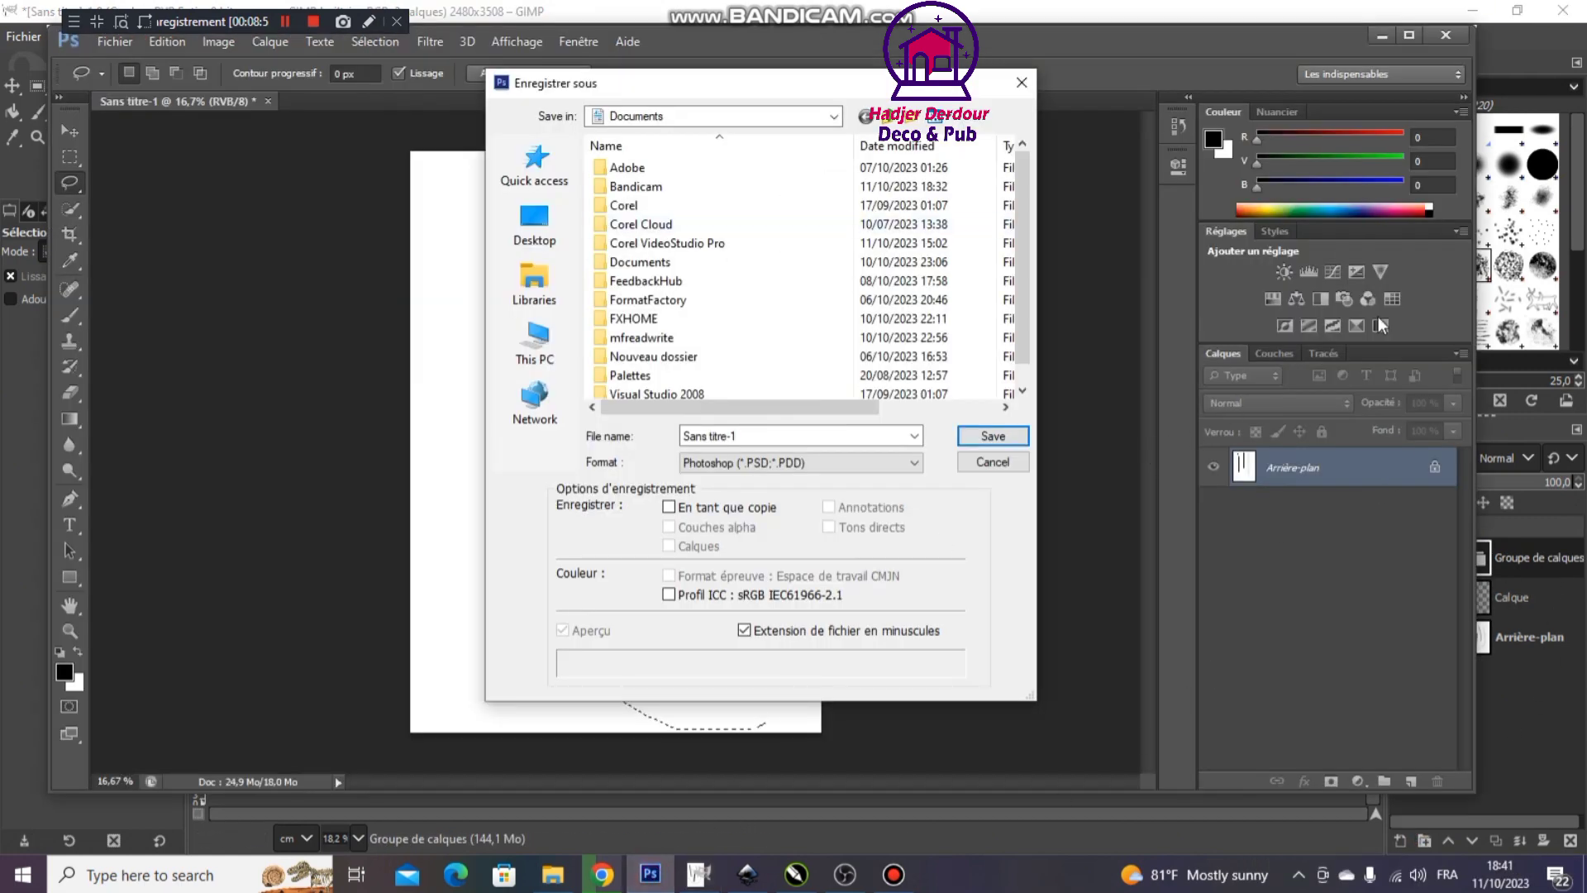
Cancel Save As, maximize Photoshop, and add 'Calque 1' and 'Groupe 1' in the Calques panel
{"action": "left_click", "coordinate": [1022, 83]}
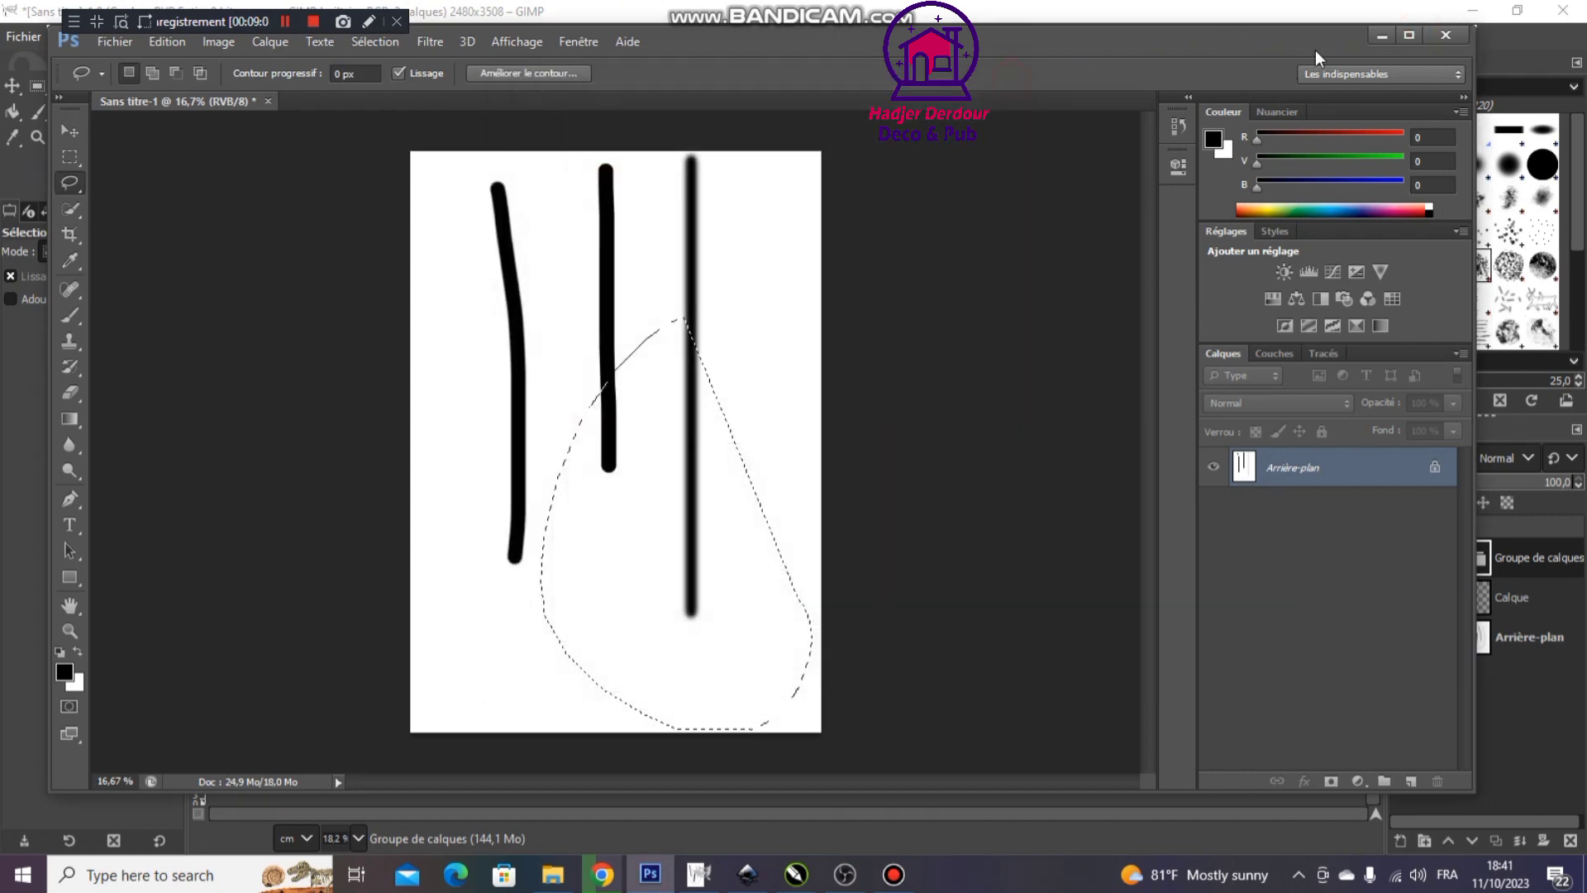
{"action": "left_click", "coordinate": [1409, 35]}
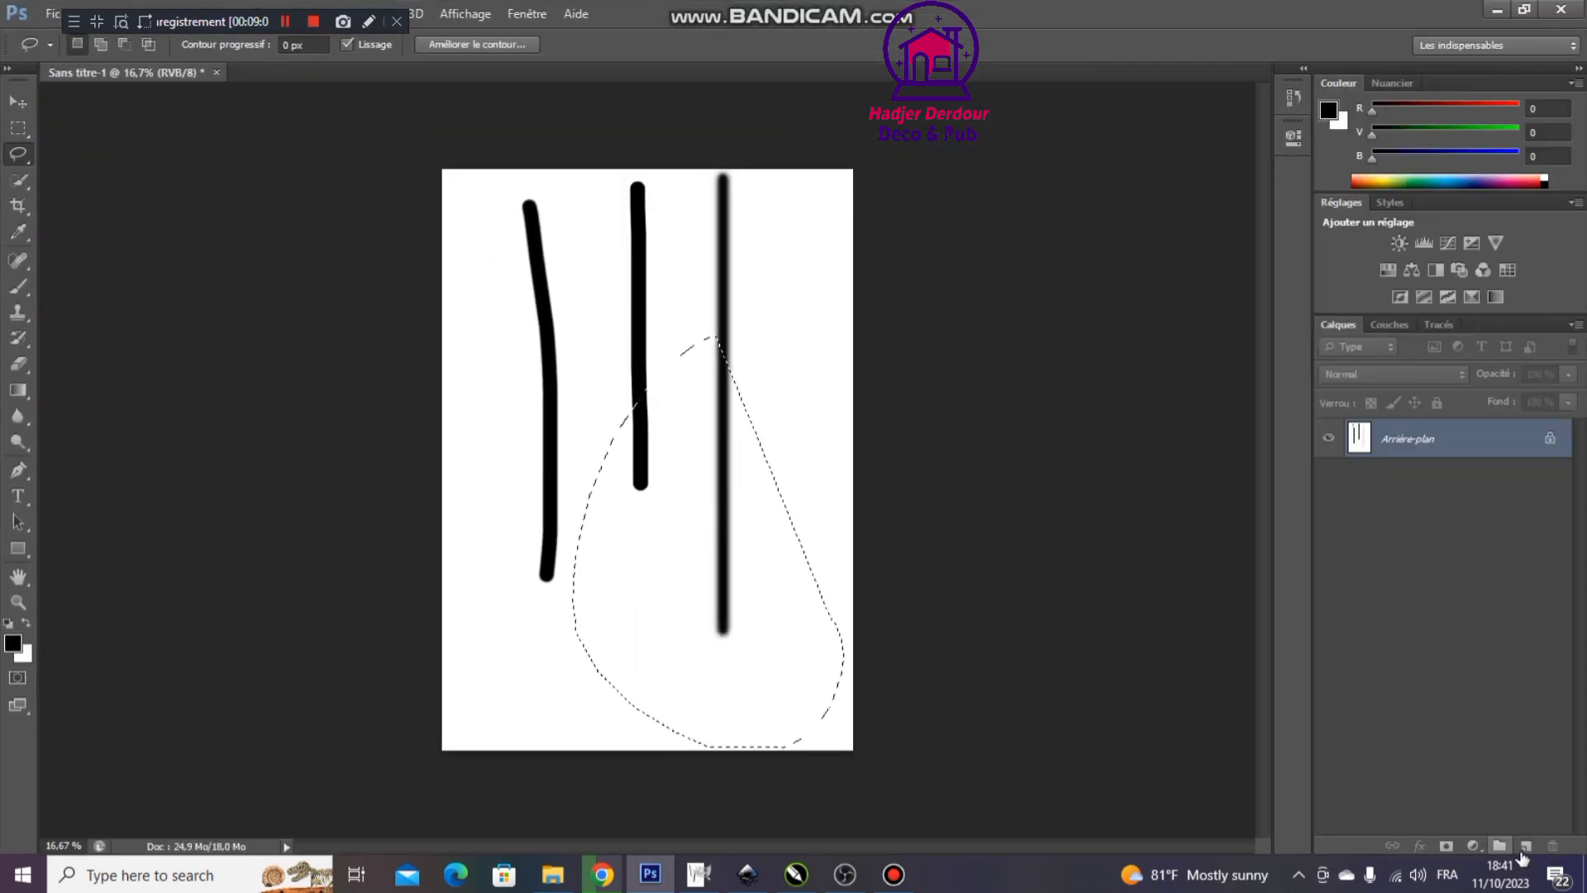
{"action": "left_click", "coordinate": [1525, 845]}
{"action": "left_click", "coordinate": [1498, 844]}
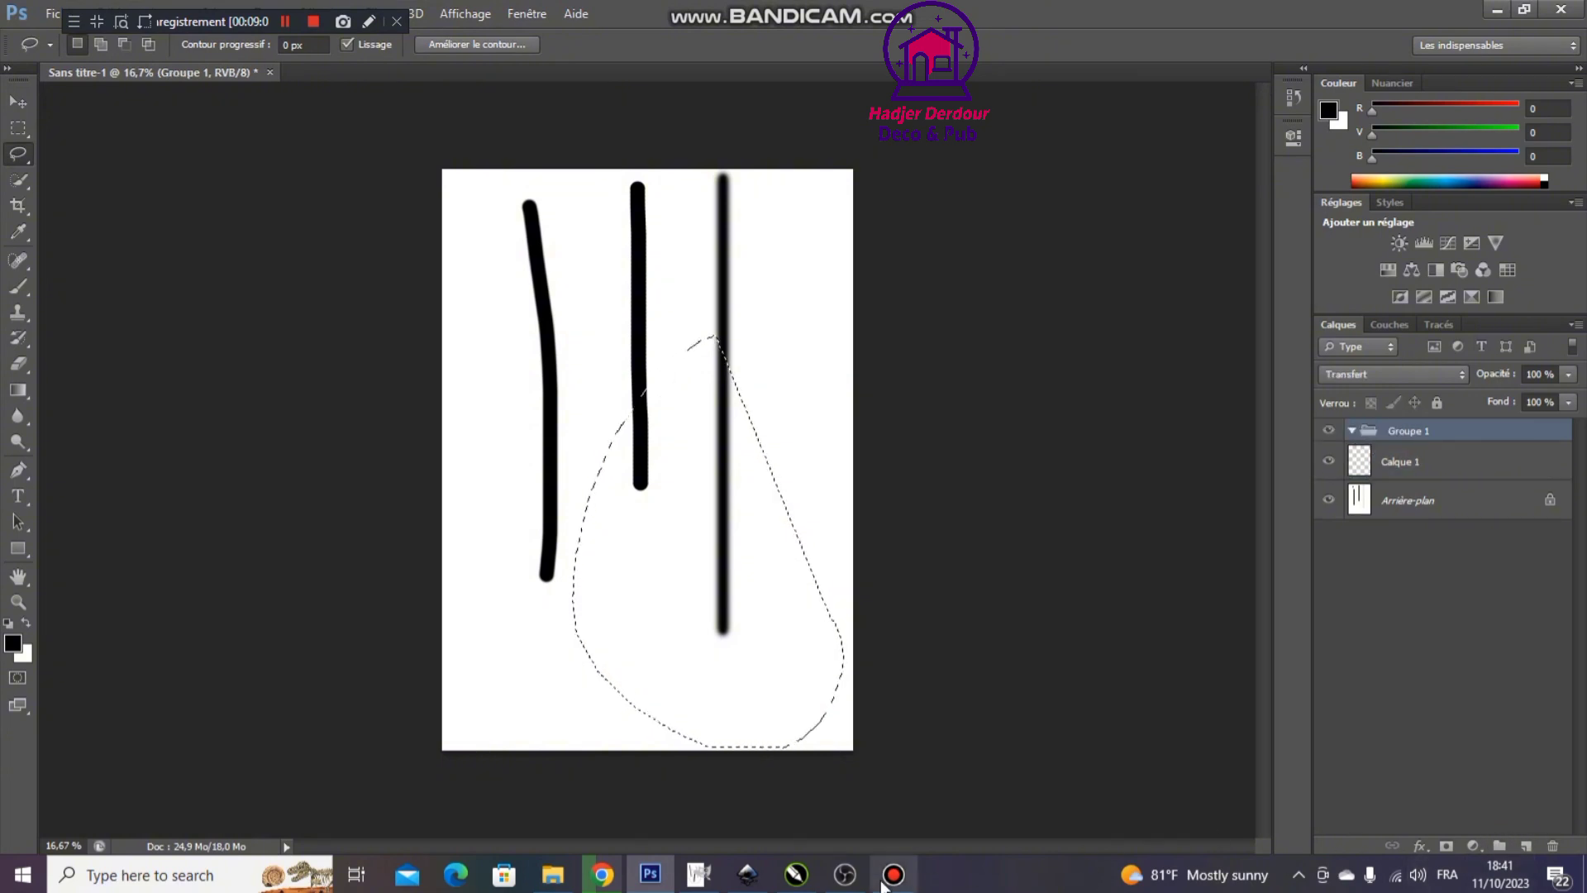
{"action": "left_click", "coordinate": [698, 875]}
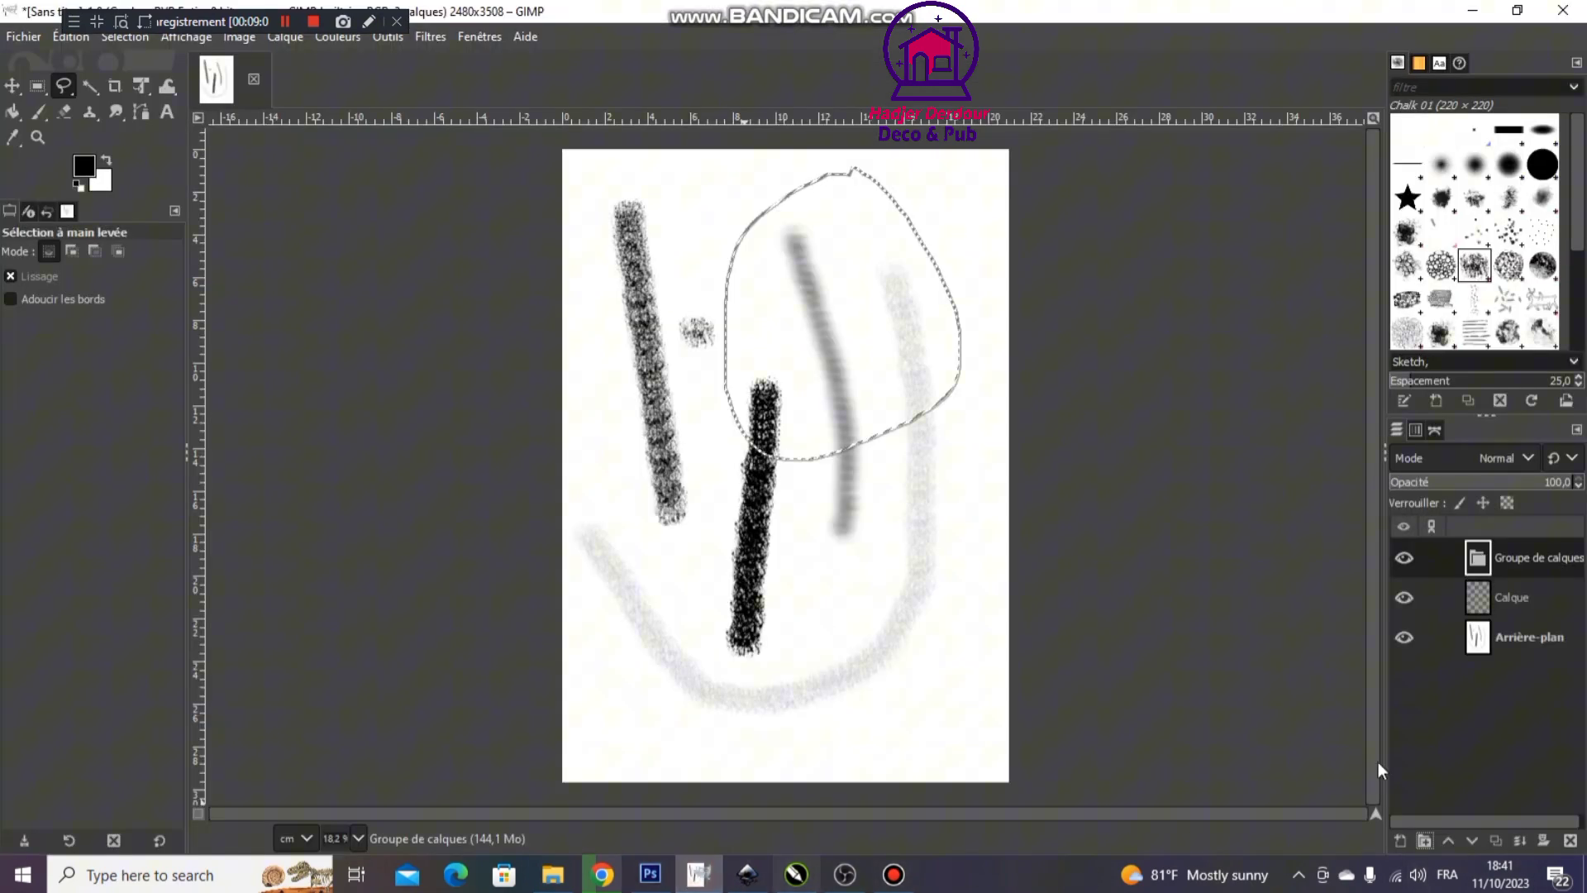
Duplicate GIMP's layer group and Calque layer into 'Copie de Groupe de calques' and 'Copie de Calque'
{"action": "left_click", "coordinate": [1496, 840]}
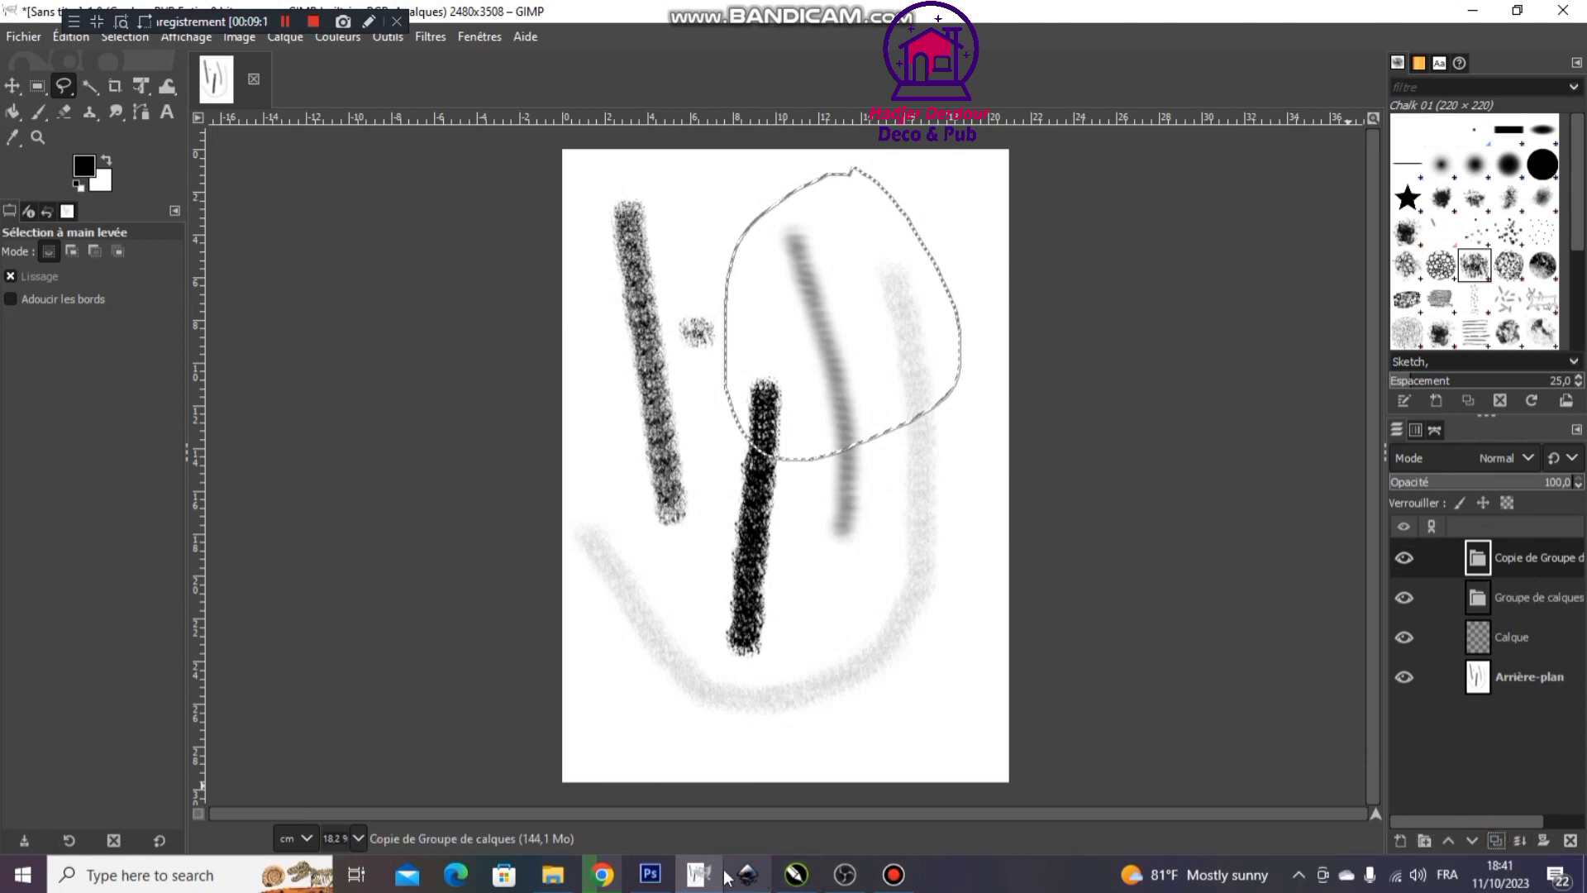
{"action": "left_click", "coordinate": [650, 874]}
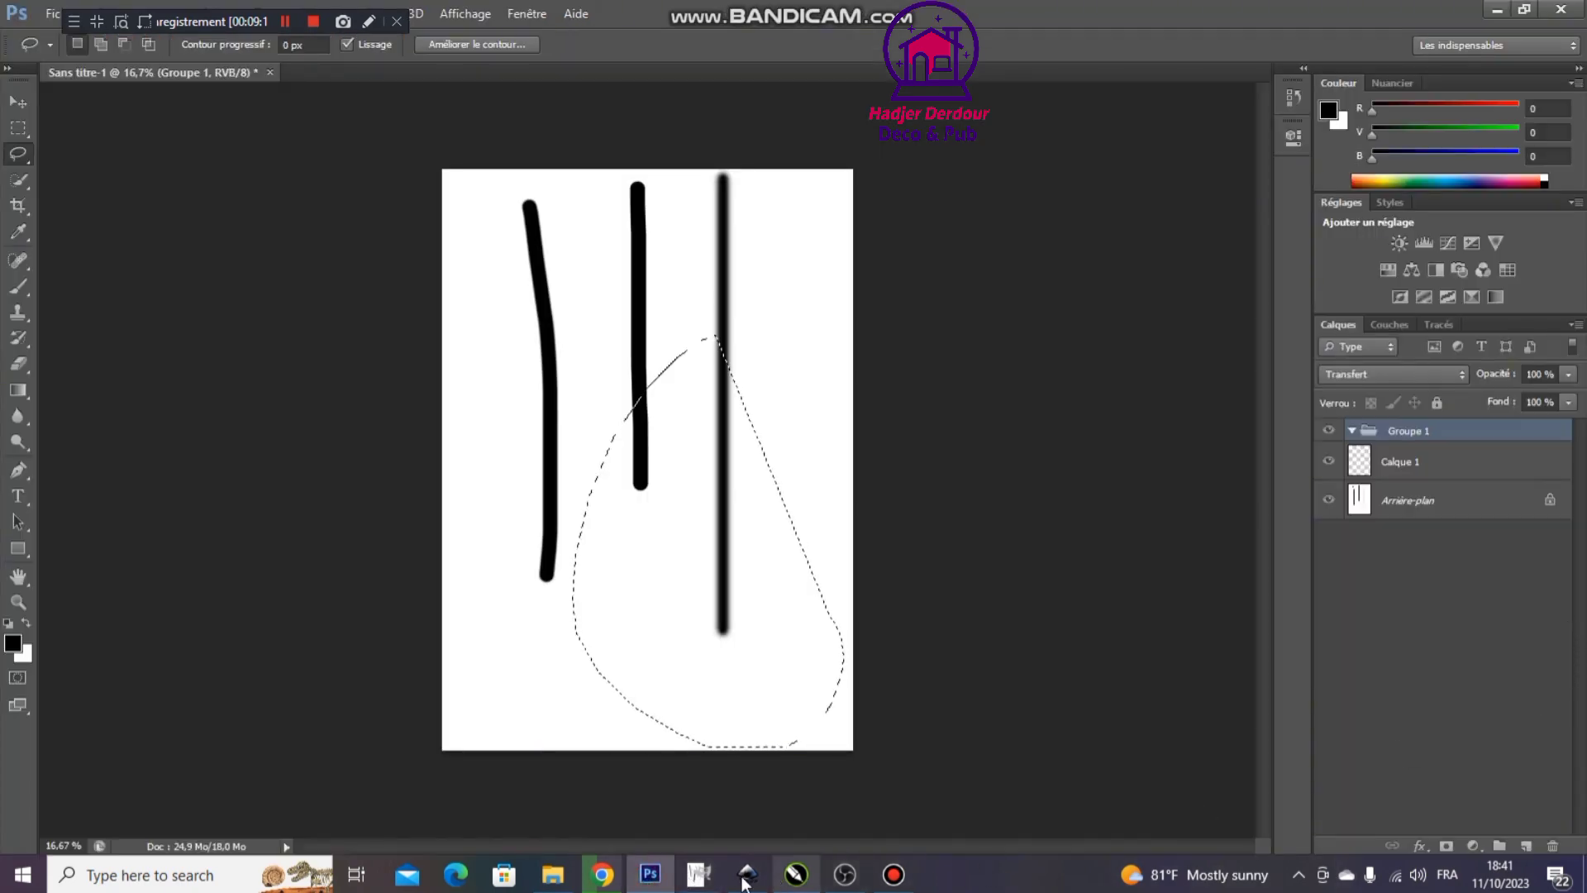
{"action": "left_click", "coordinate": [698, 875]}
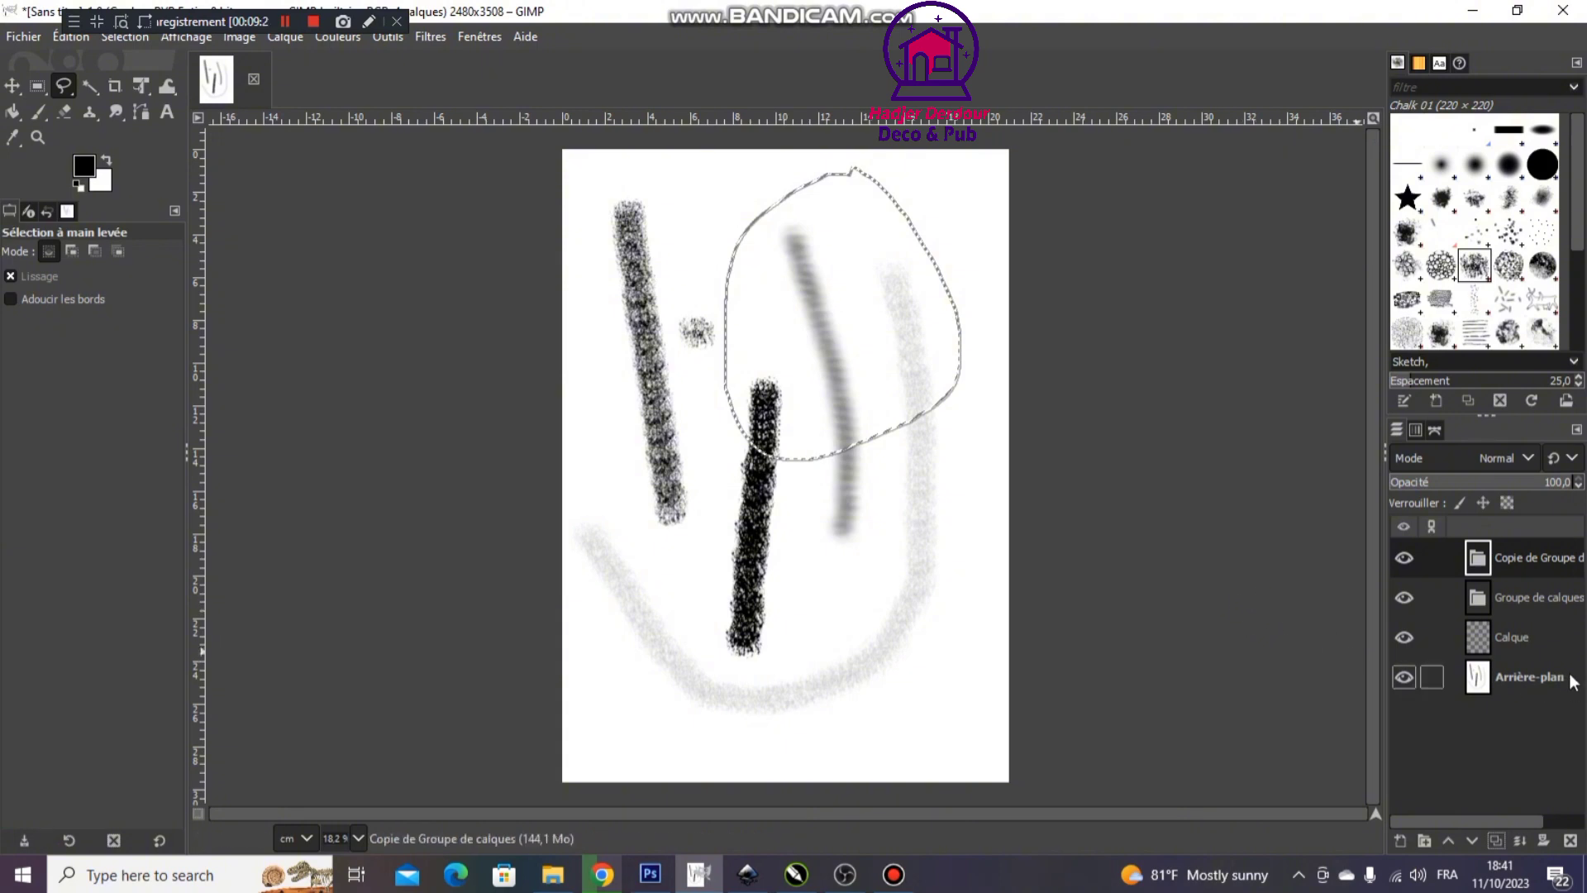
{"action": "left_click", "coordinate": [1554, 647]}
{"action": "left_click", "coordinate": [1495, 840]}
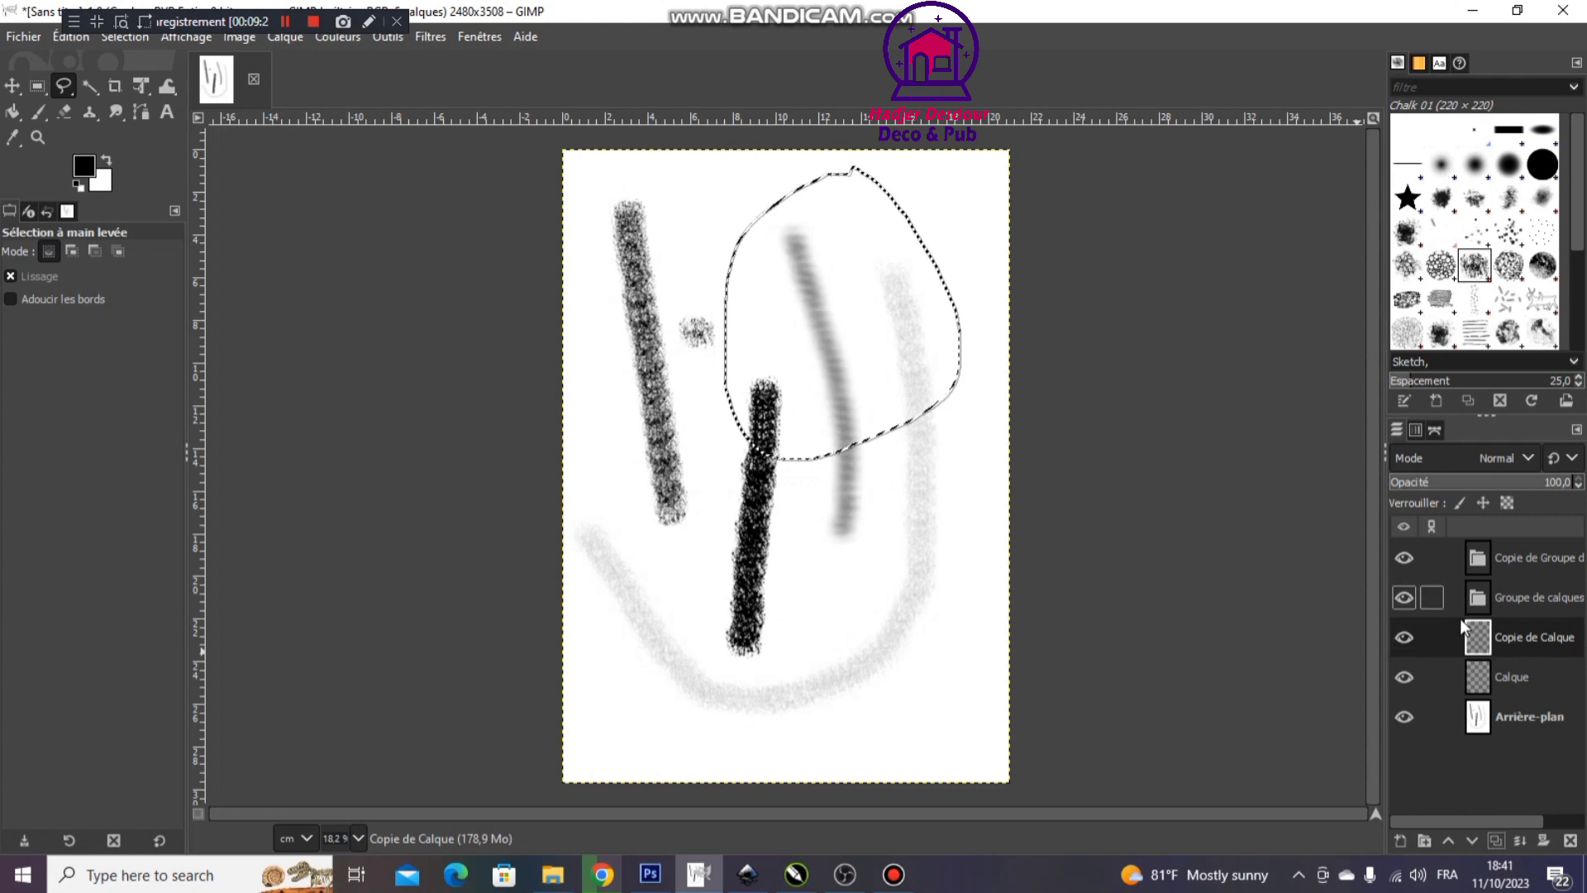
{"action": "left_click", "coordinate": [1534, 631]}
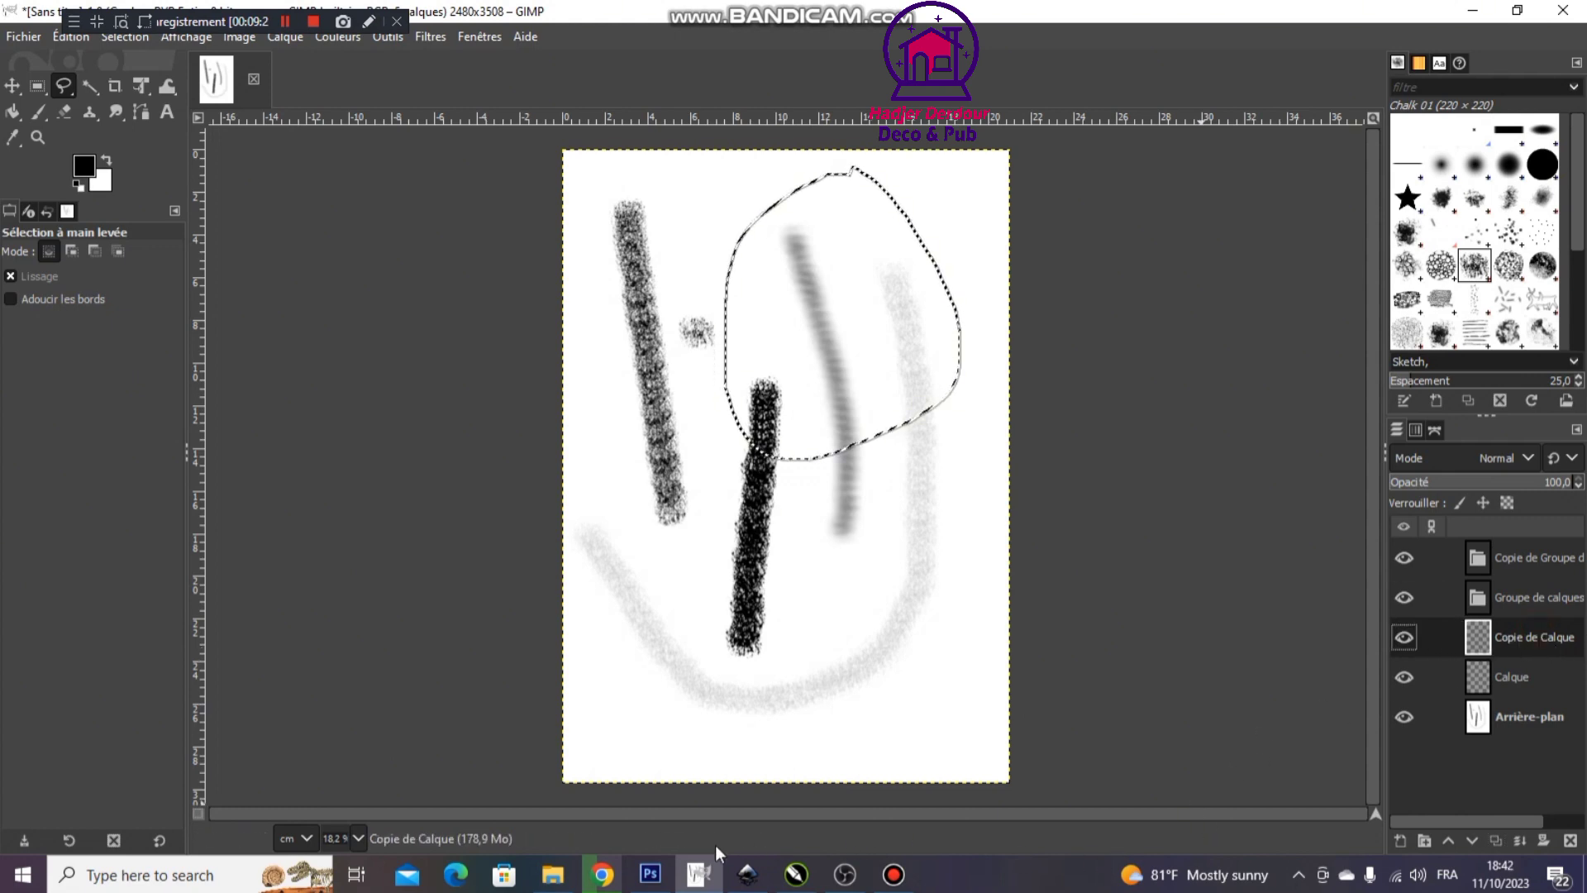
{"action": "left_click", "coordinate": [648, 877]}
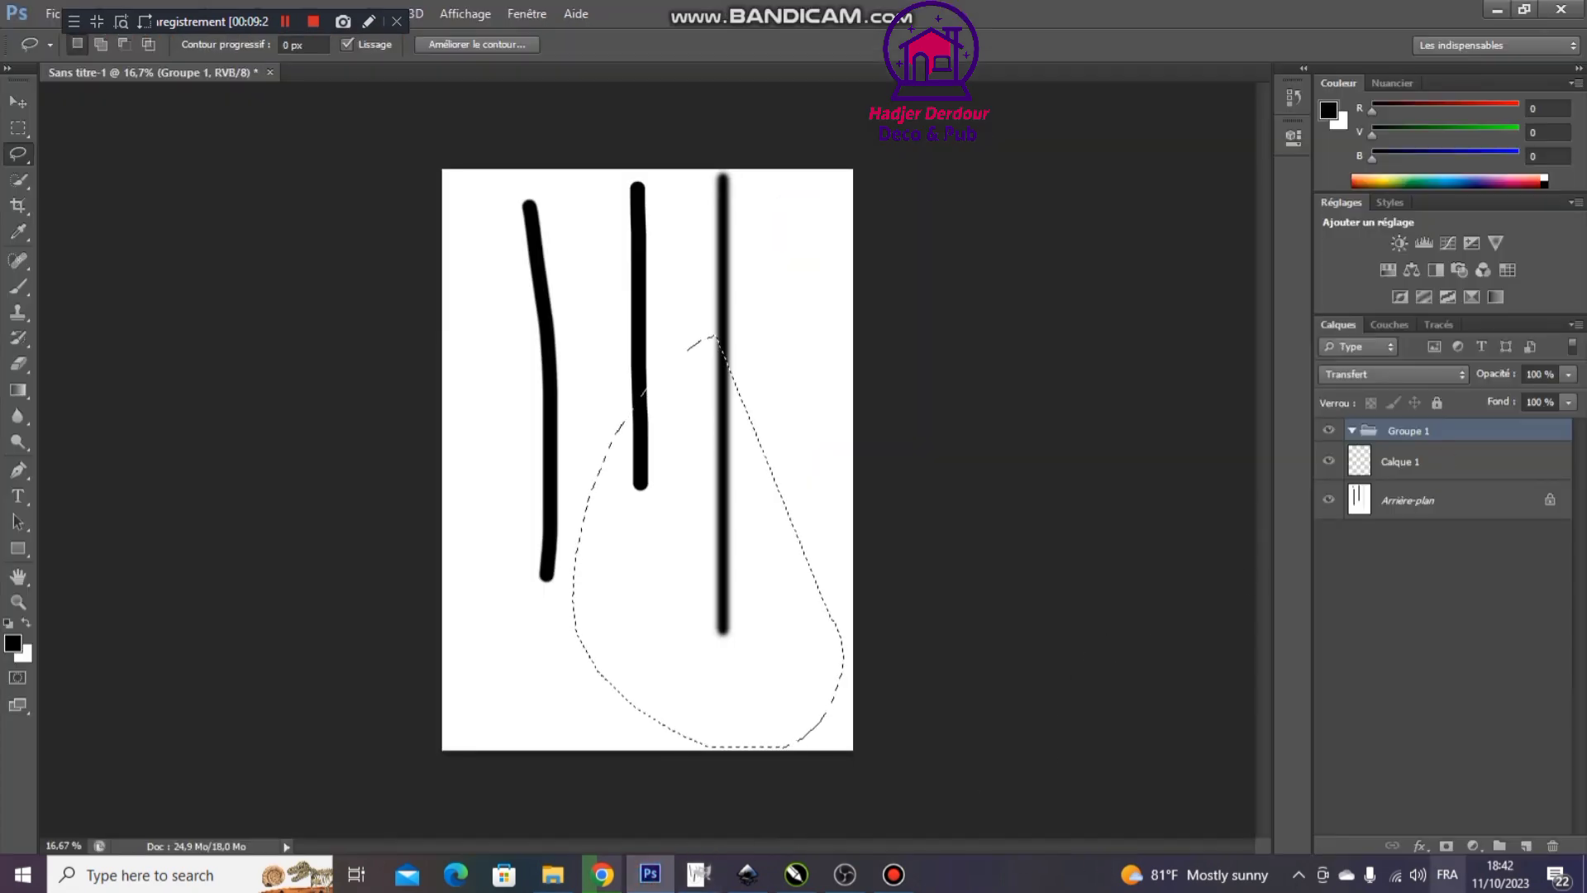
Add a new layer 'Calque 2' directly above Calque 1 inside Groupe 1
{"action": "left_click", "coordinate": [1521, 846]}
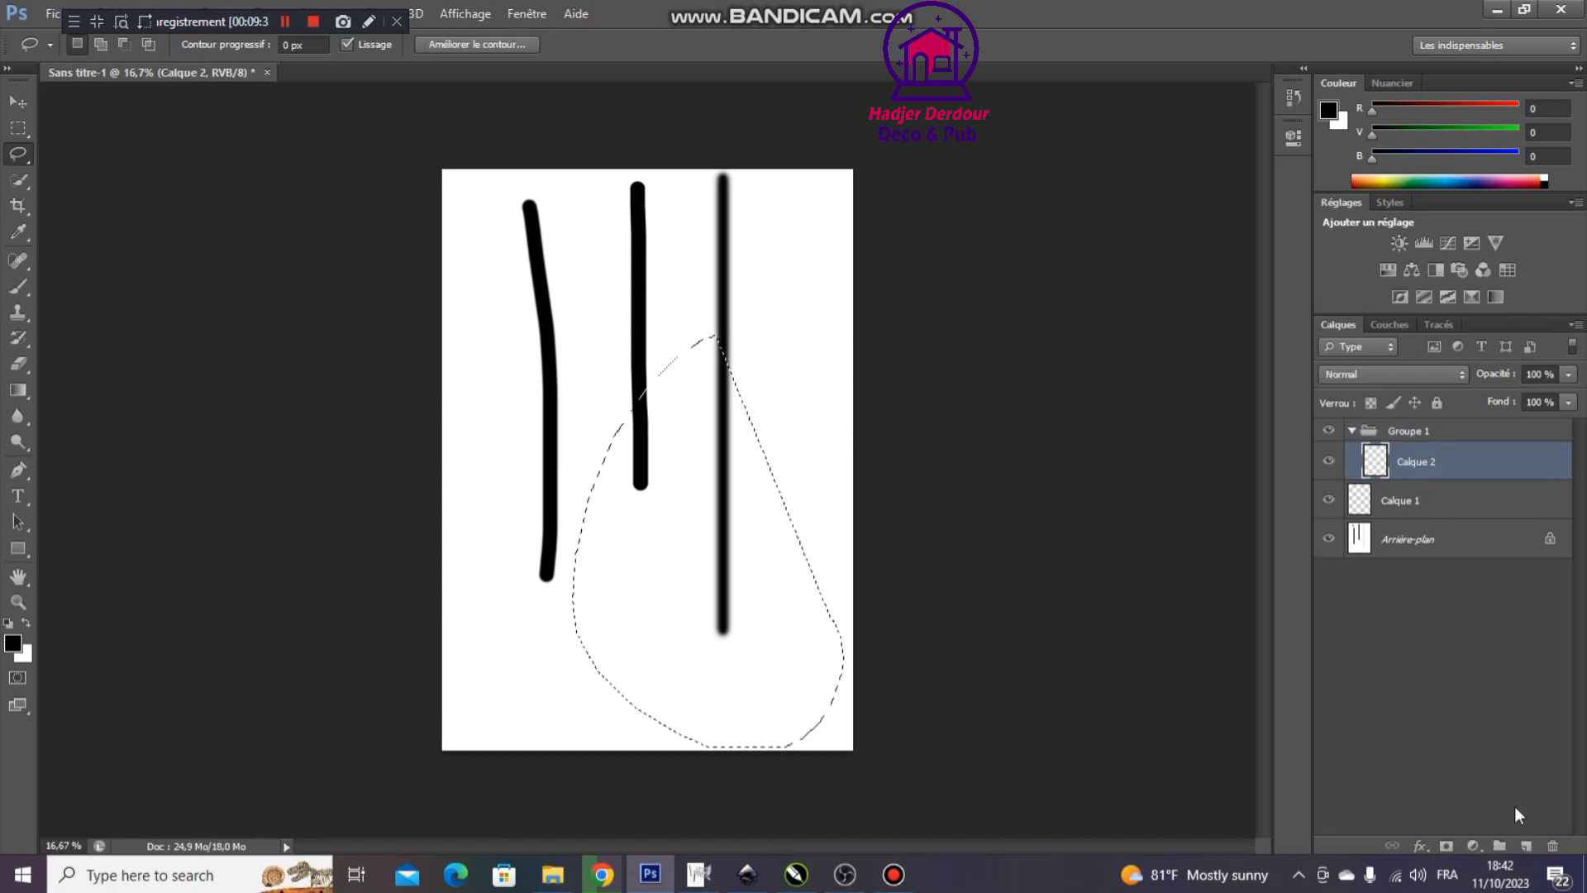
{"action": "key", "text": "ctrl+z"}
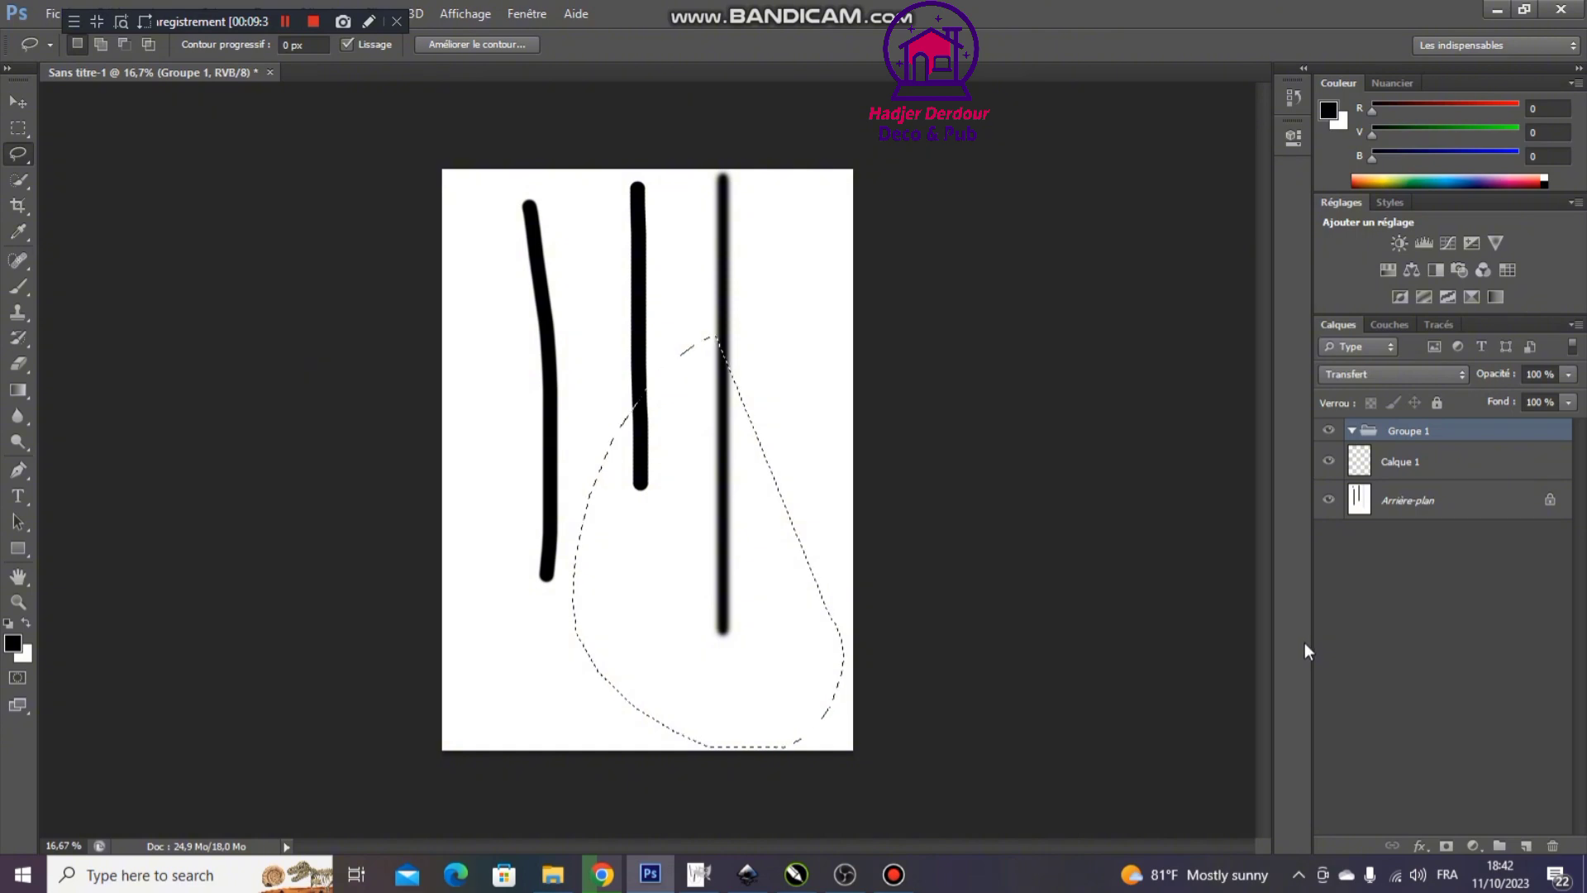
{"action": "left_click", "coordinate": [1481, 470]}
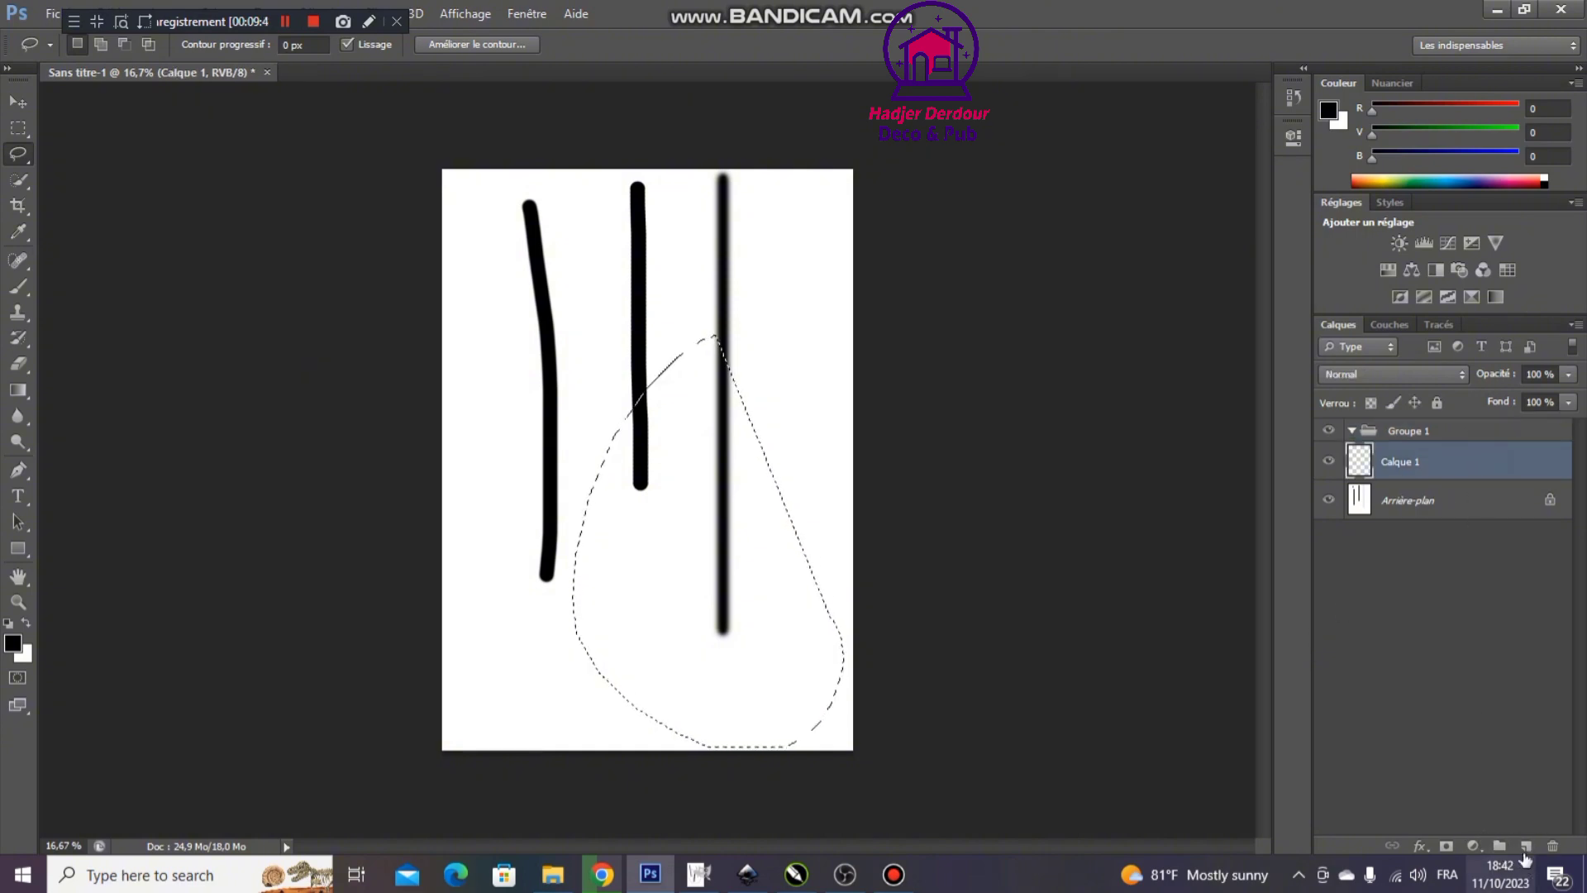
{"action": "left_click", "coordinate": [1525, 848]}
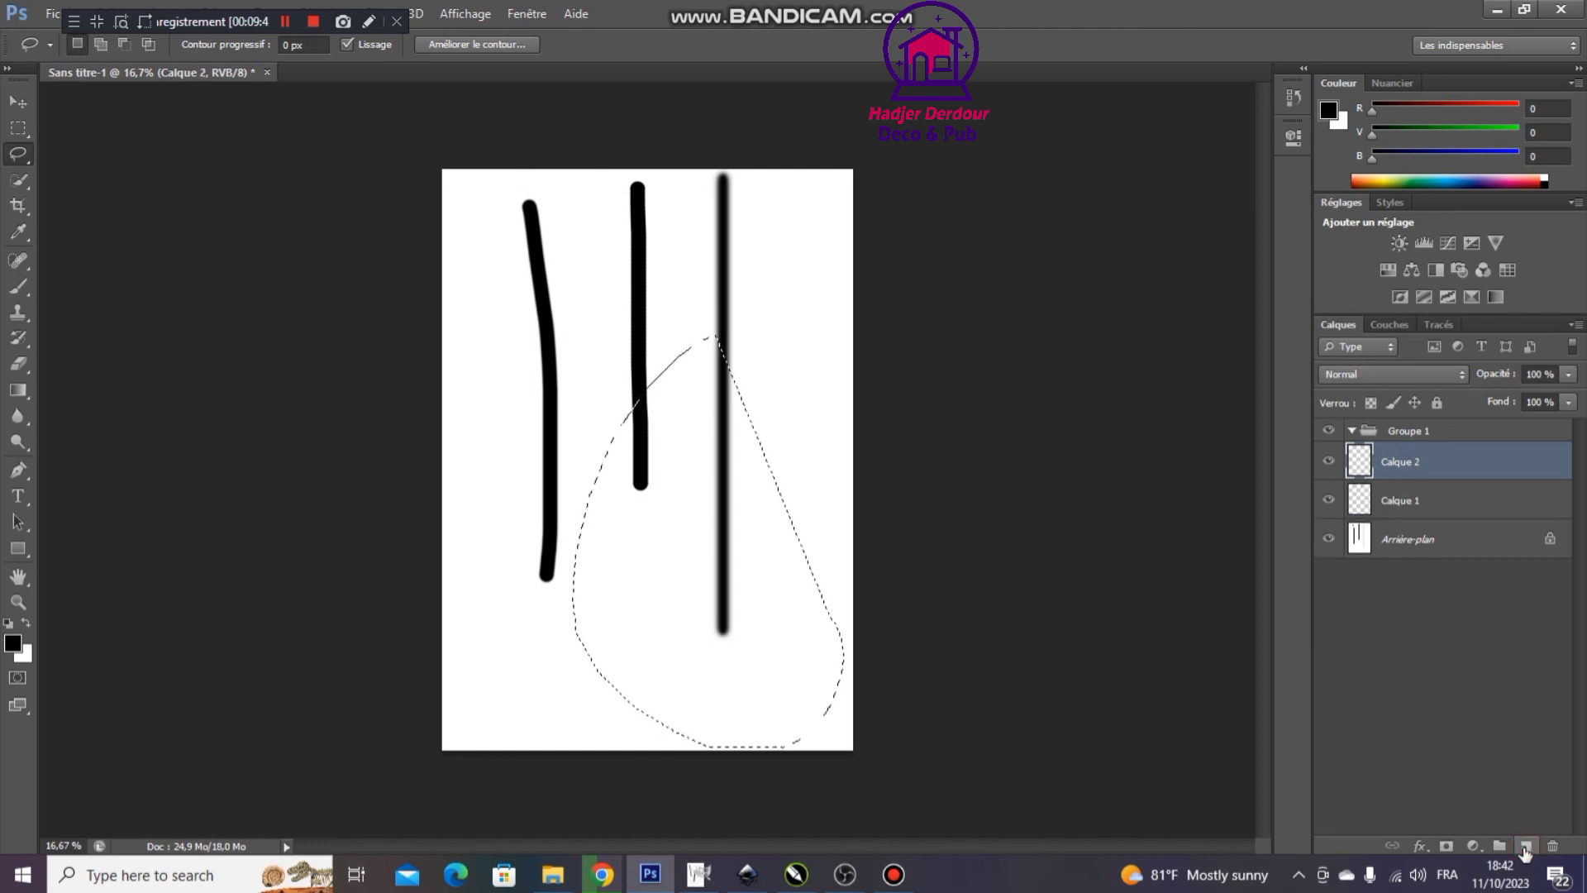
Duplicate Calque 2 twice, creating 'Calque 2 copie' and 'Calque 2 copie 2'
{"action": "right_click", "coordinate": [1440, 470]}
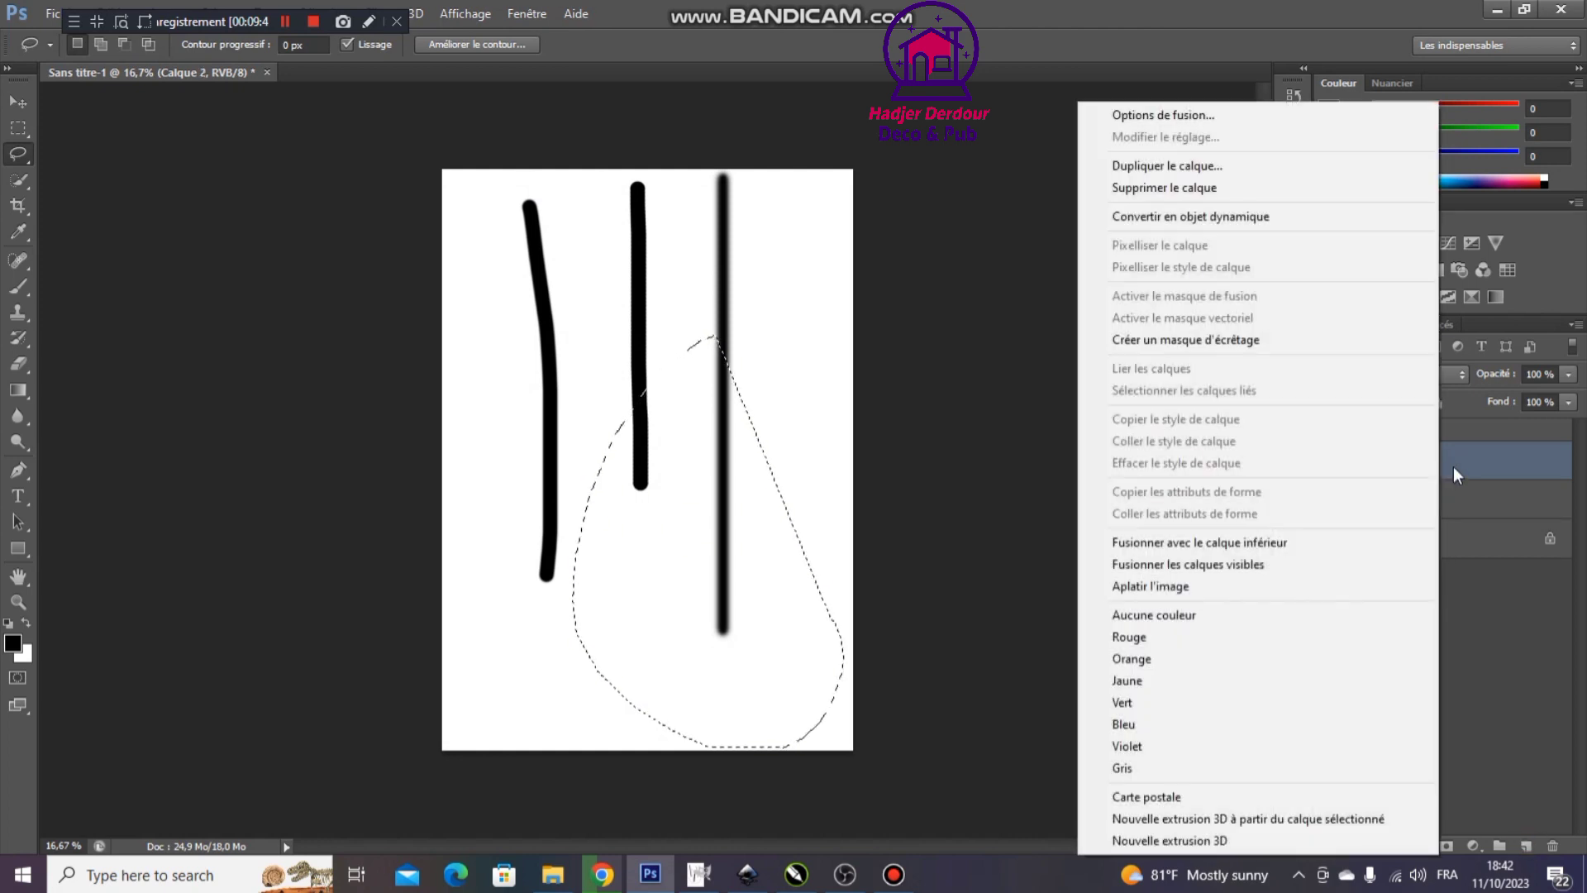
{"action": "left_click", "coordinate": [1453, 468]}
{"action": "right_click", "coordinate": [1454, 472]}
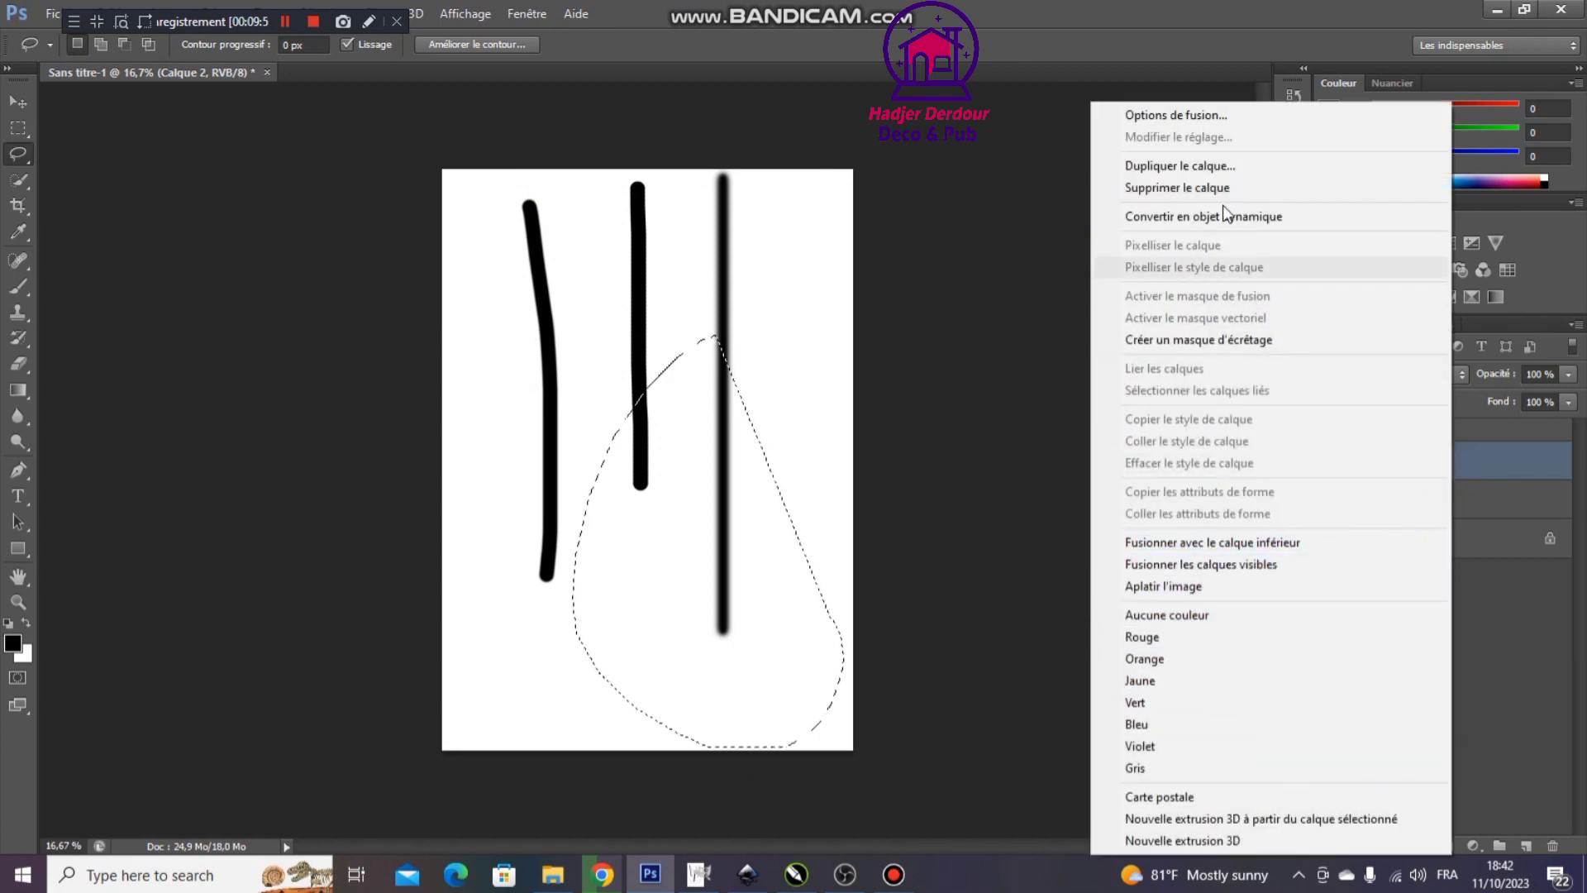
{"action": "left_click", "coordinate": [1248, 166]}
{"action": "left_click", "coordinate": [942, 267]}
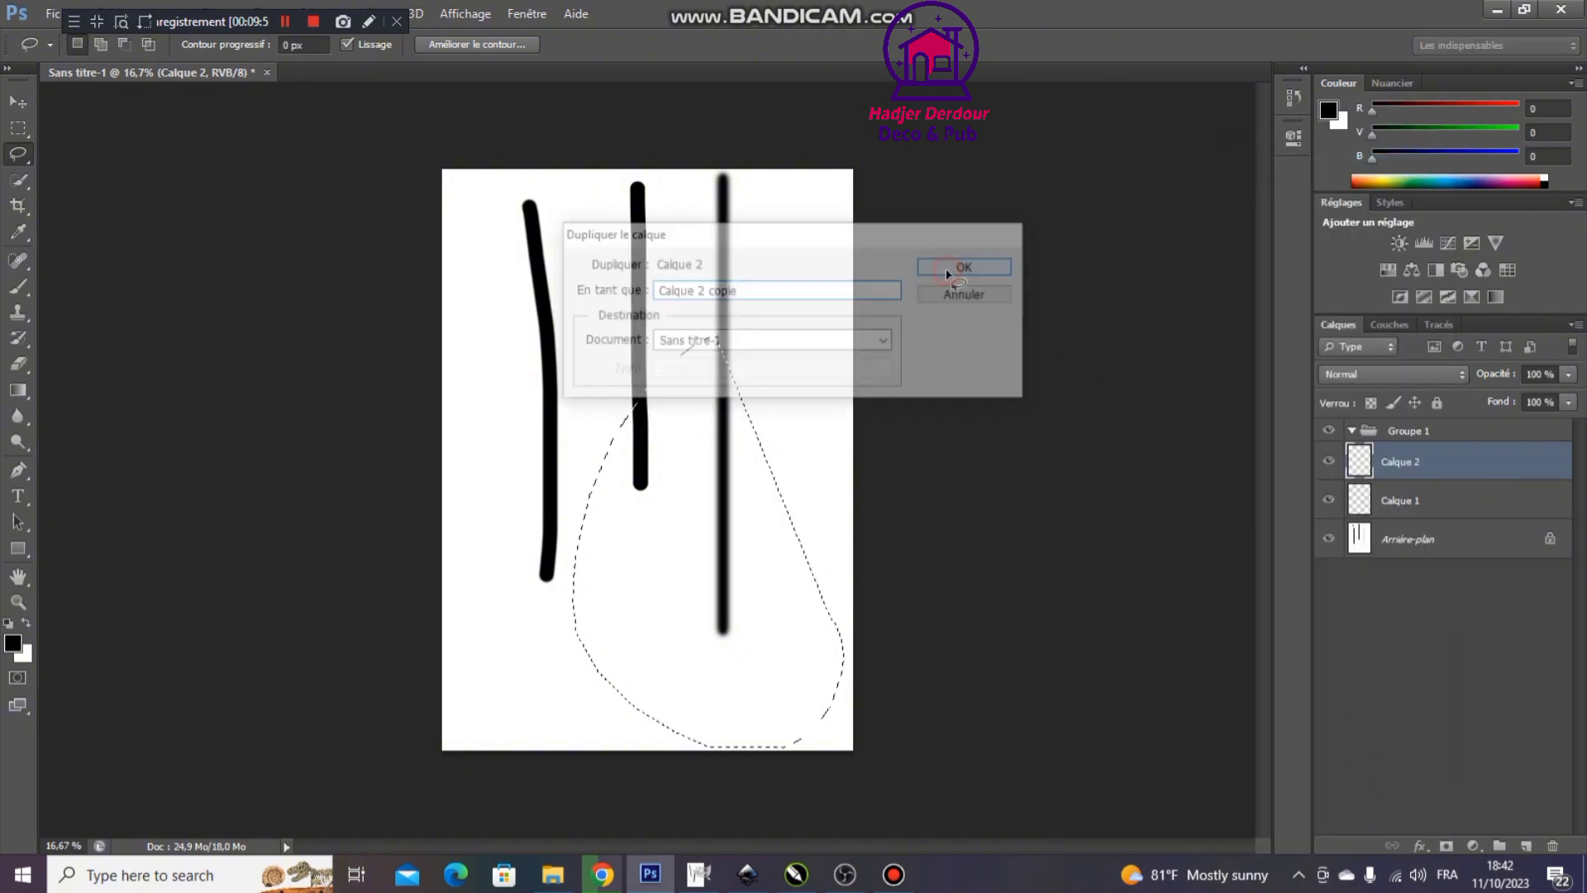
{"action": "left_click_drag", "start_coordinate": [1476, 475], "coordinate": [1528, 845]}
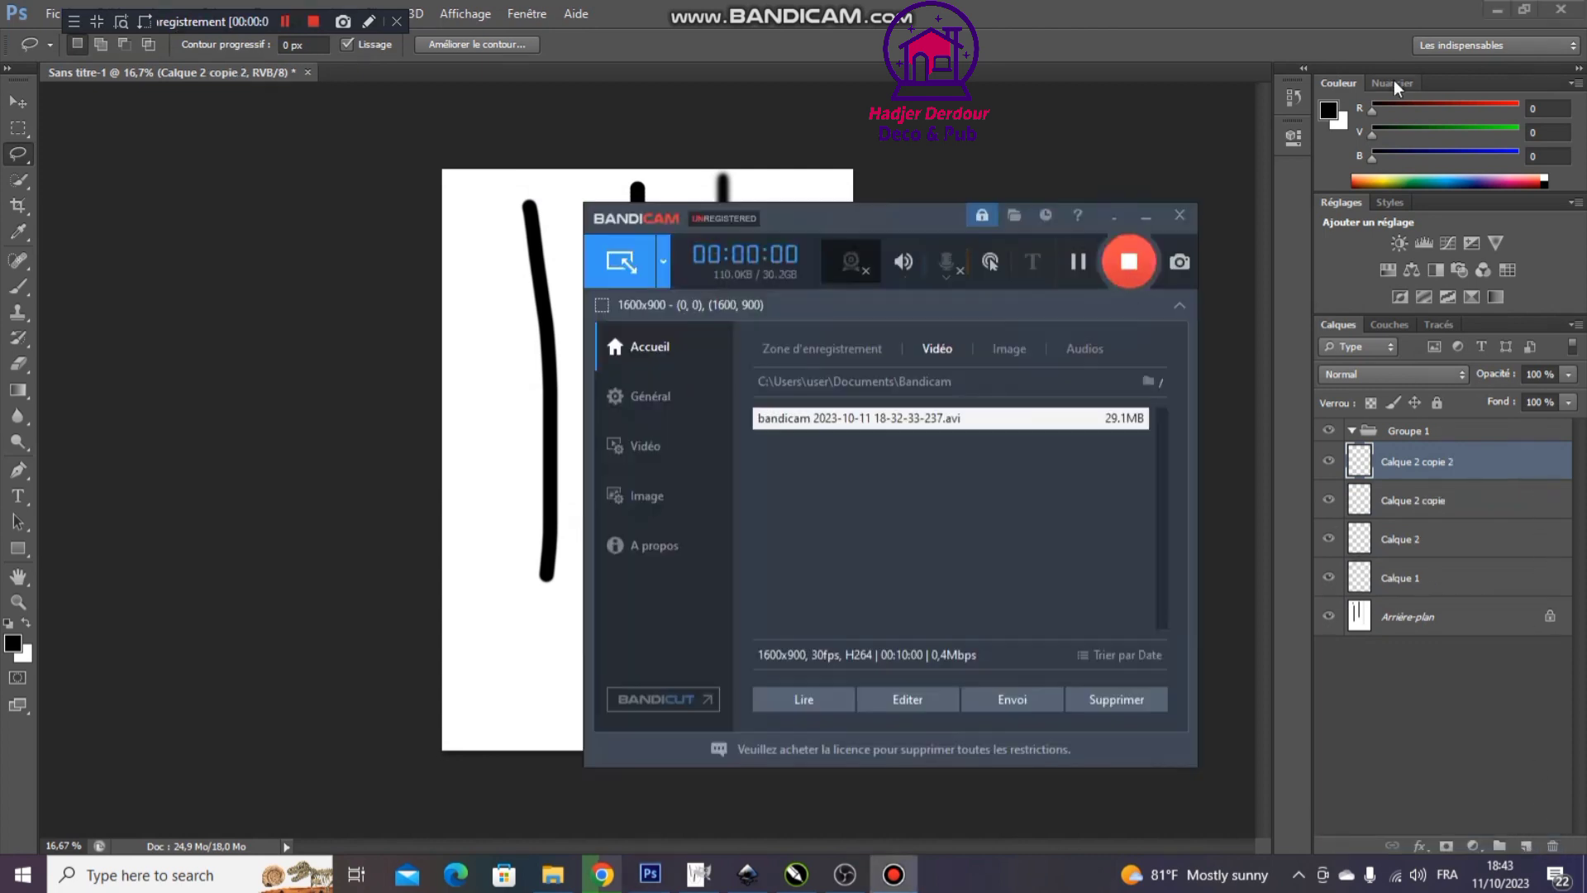
{"action": "left_click", "coordinate": [1146, 217]}
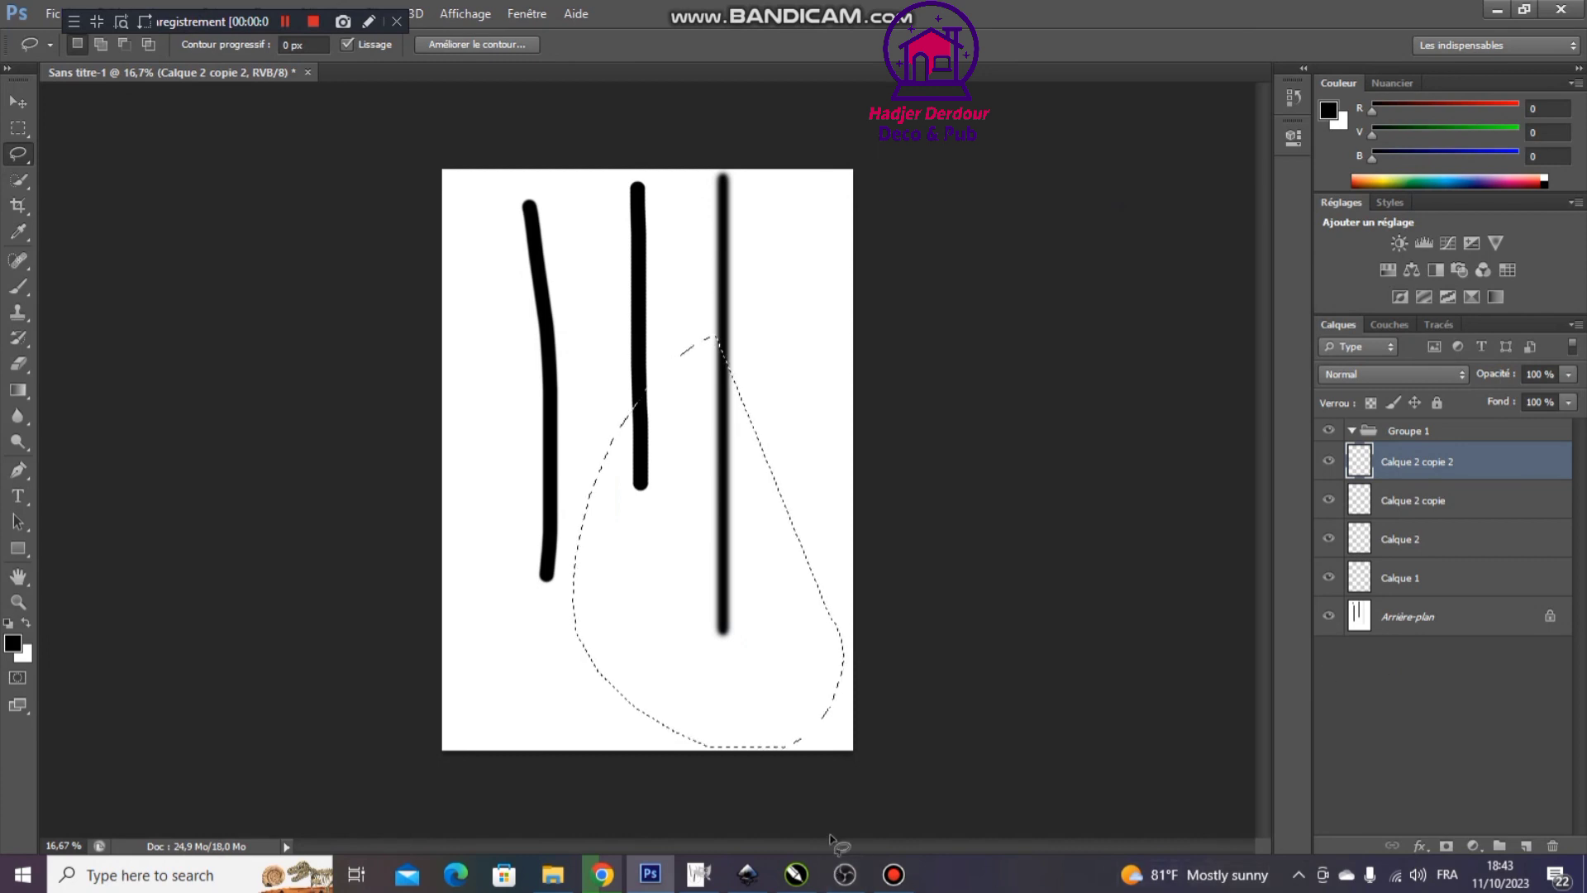
Drag Groupe 1 onto New Layer to make 'Groupe 1 copie', then deselect the lasso selection
{"action": "left_click", "coordinate": [699, 875]}
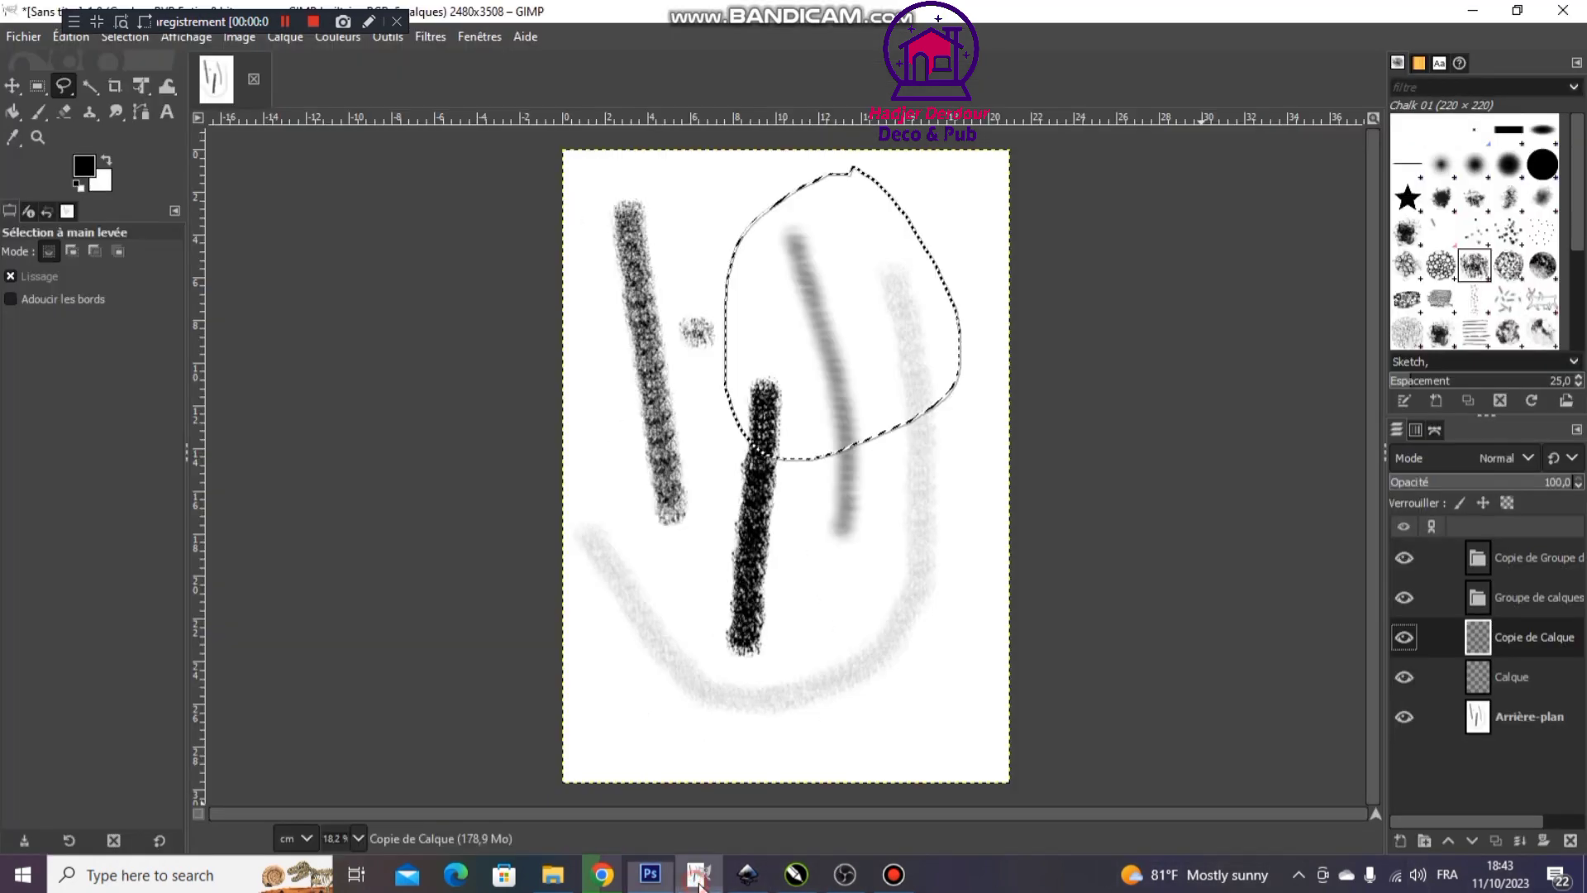
{"action": "left_click", "coordinate": [1532, 568]}
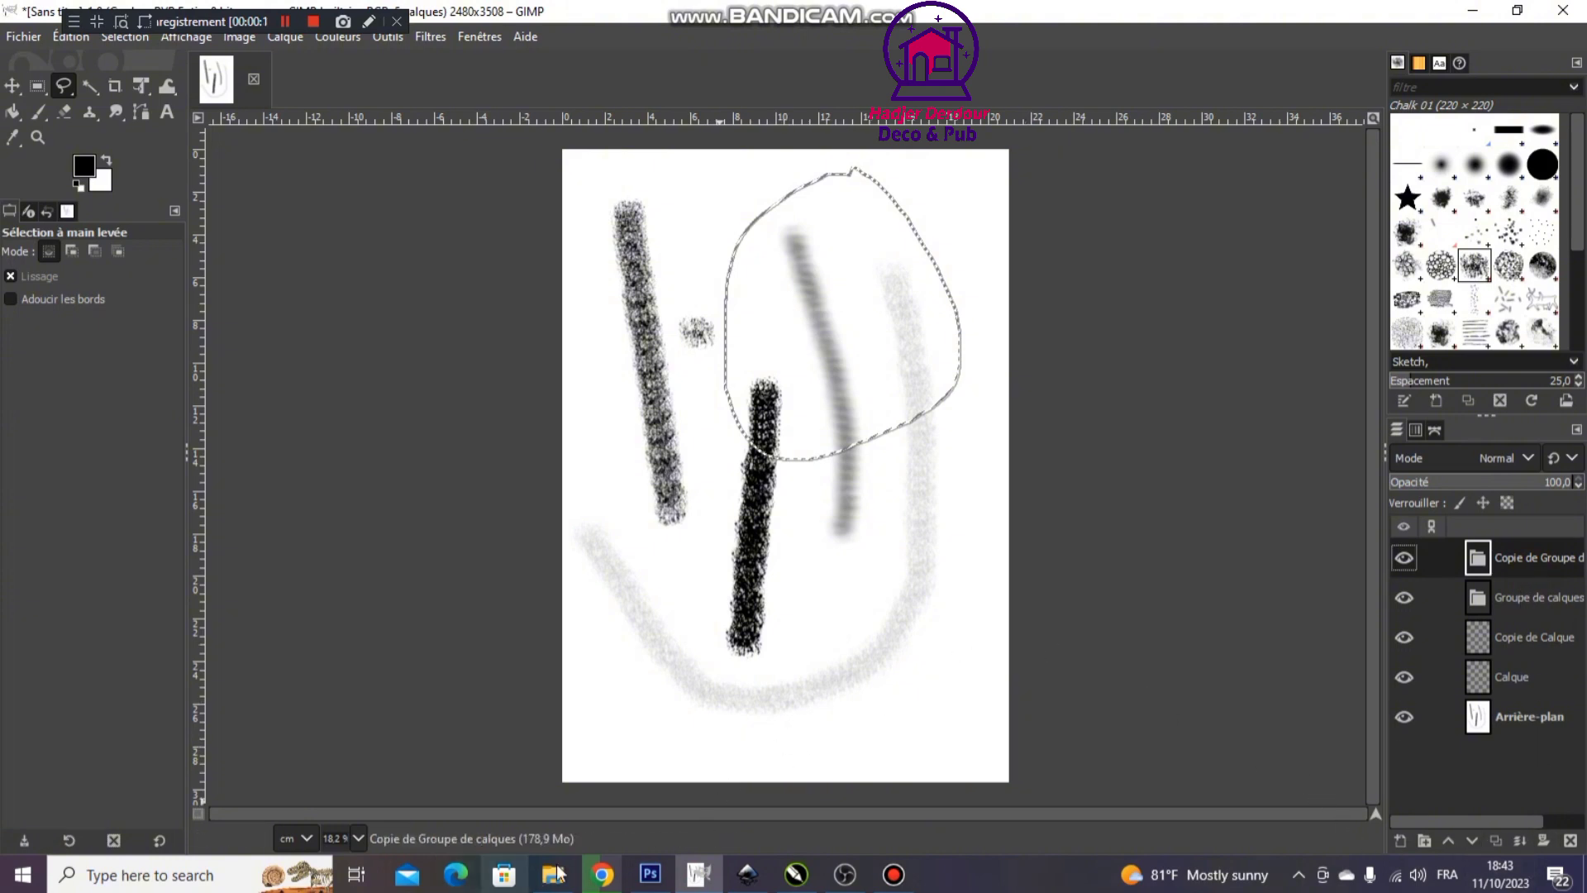
{"action": "left_click", "coordinate": [650, 874]}
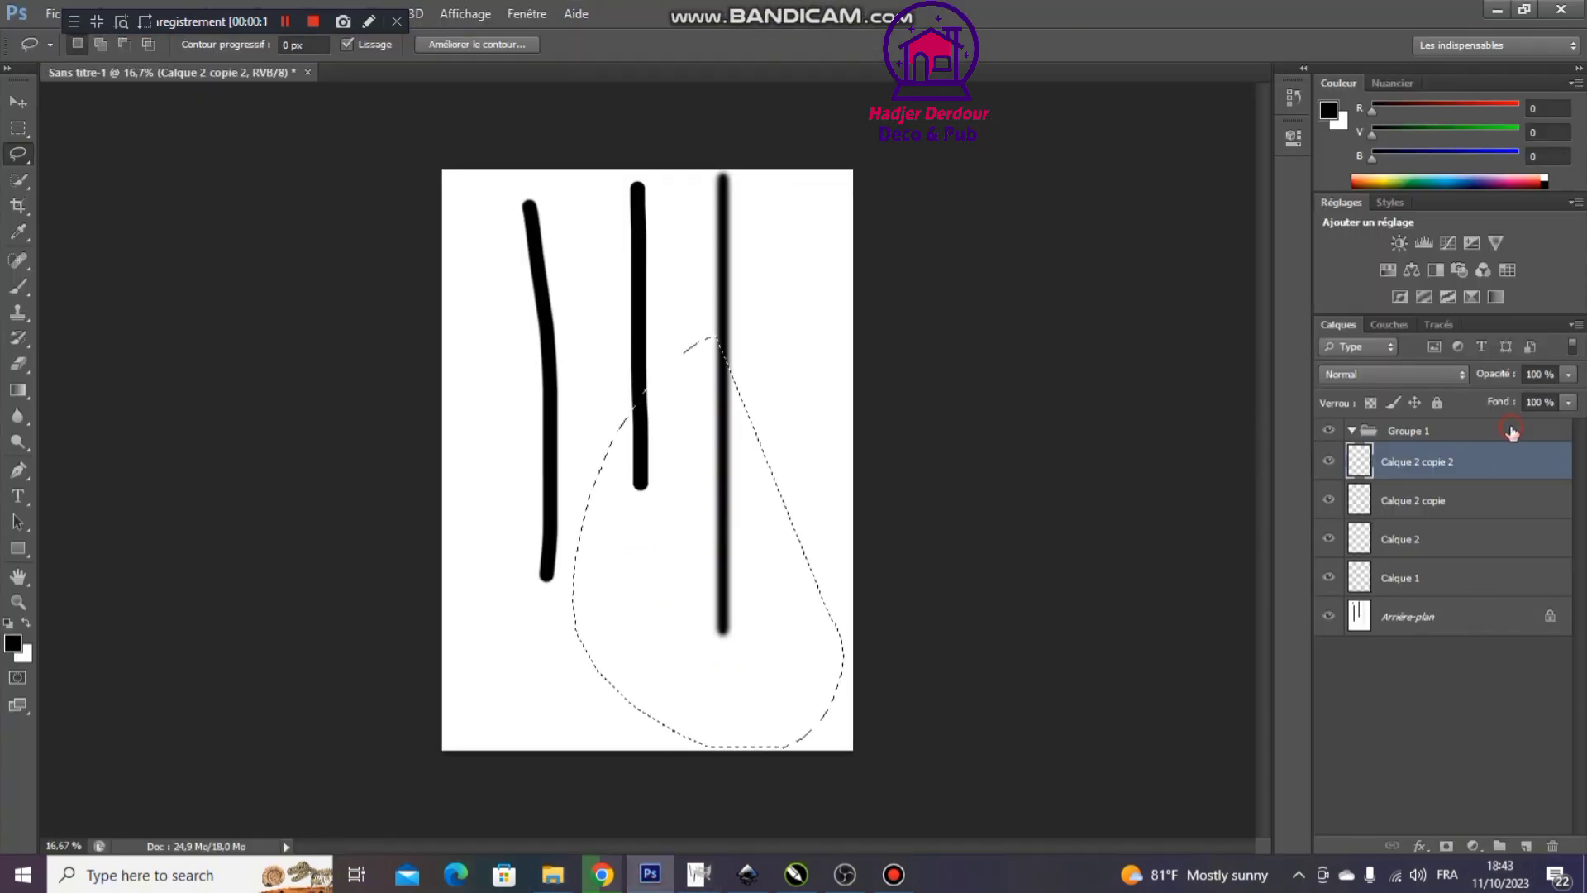
{"action": "left_click_drag", "start_coordinate": [1511, 428], "coordinate": [1526, 846]}
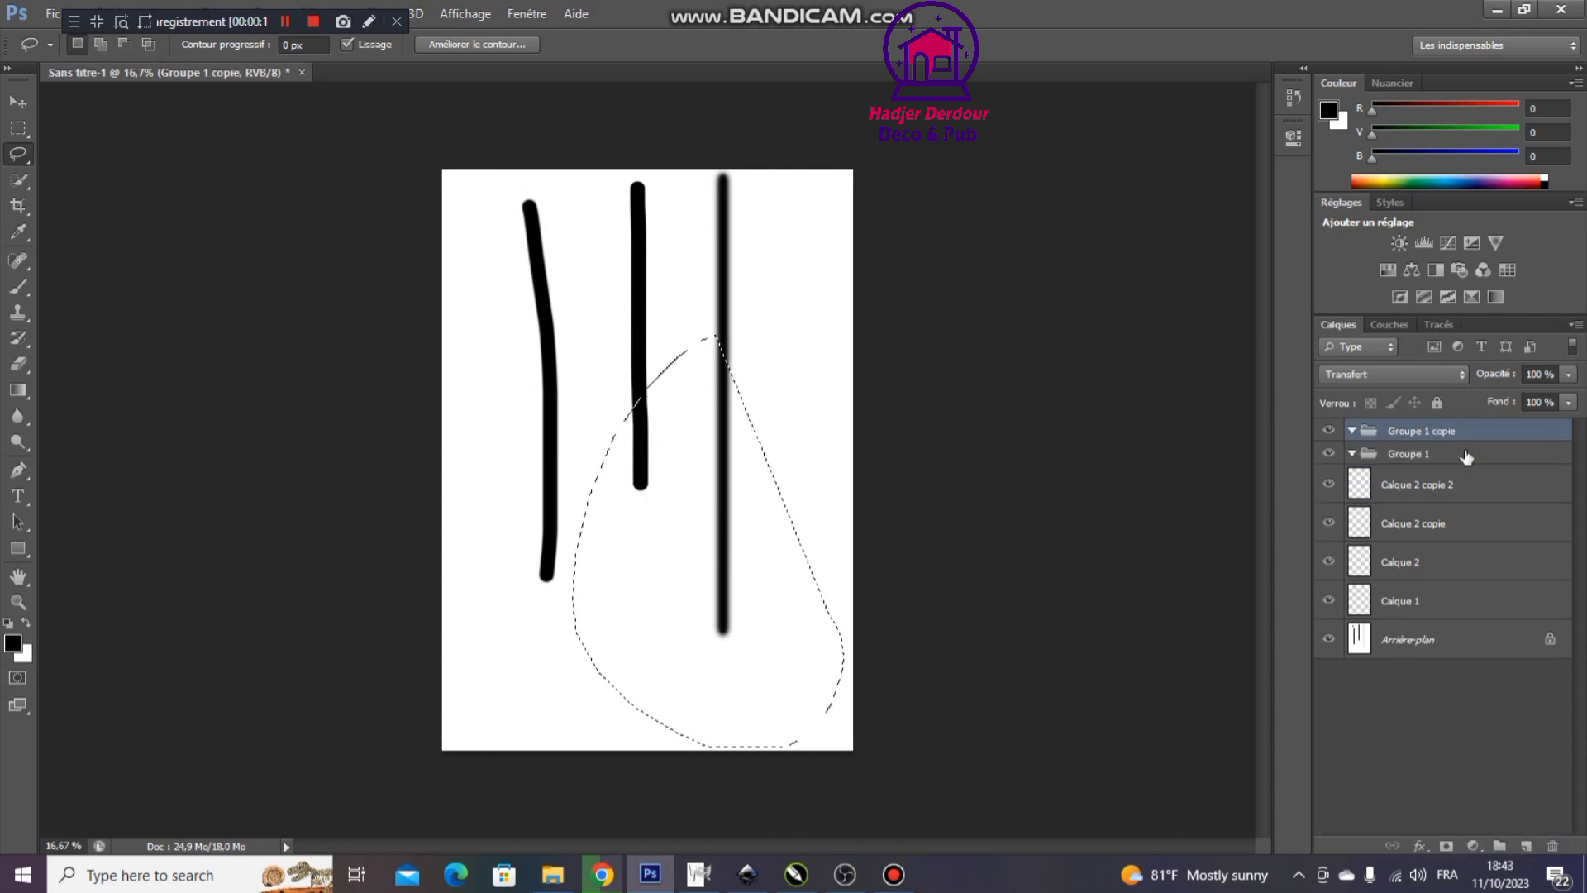
{"action": "right_click", "coordinate": [1489, 438]}
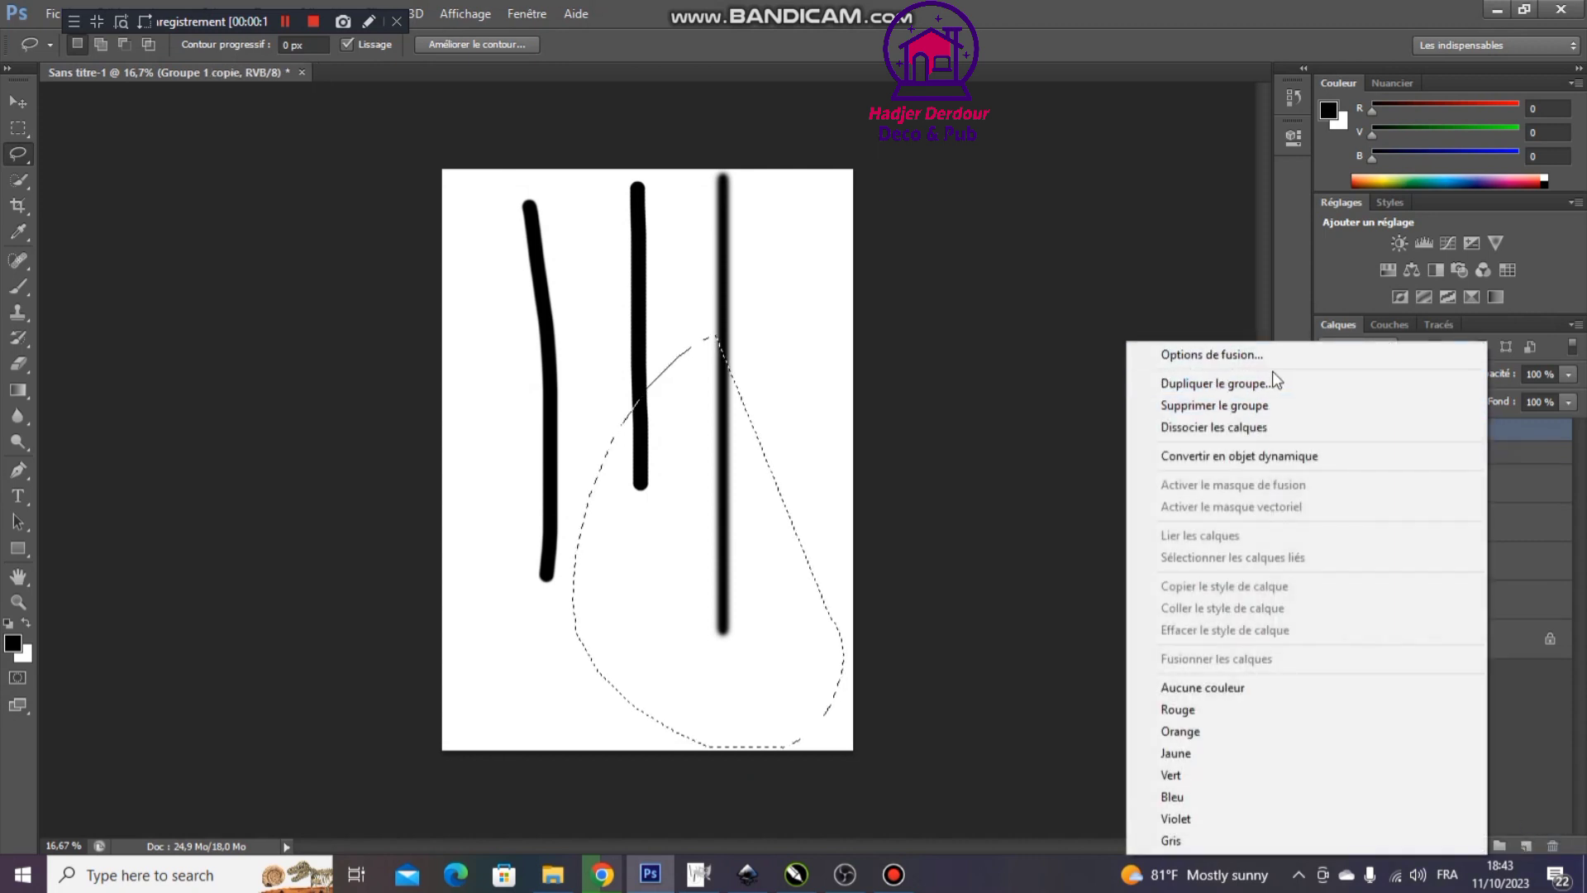
{"action": "key", "text": "Escape"}
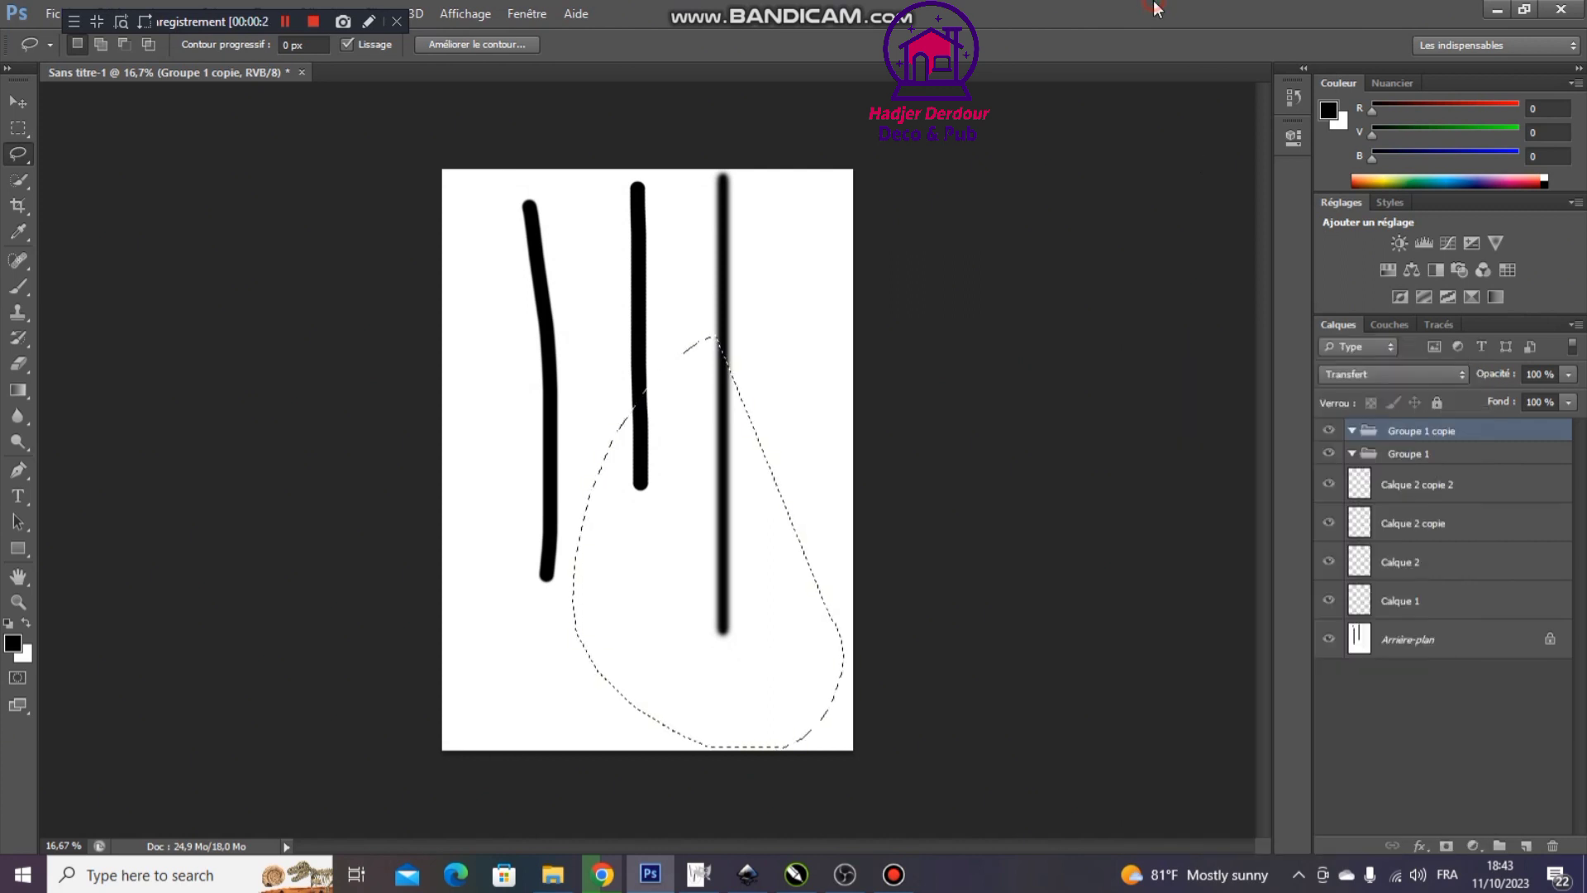
{"action": "left_click", "coordinate": [744, 457]}
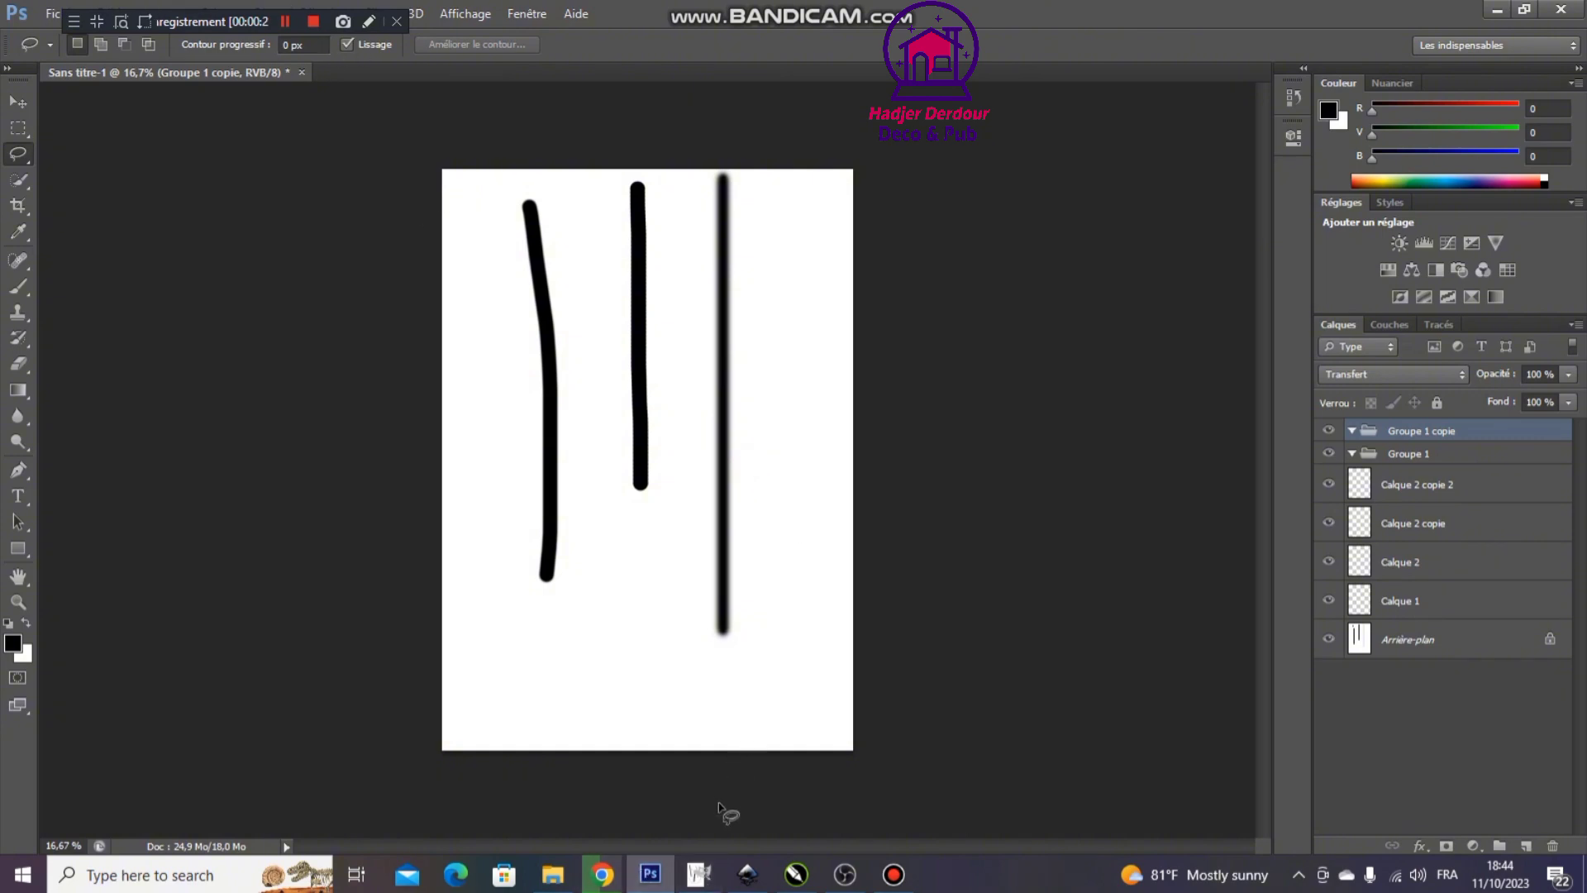
{"action": "left_click", "coordinate": [700, 869]}
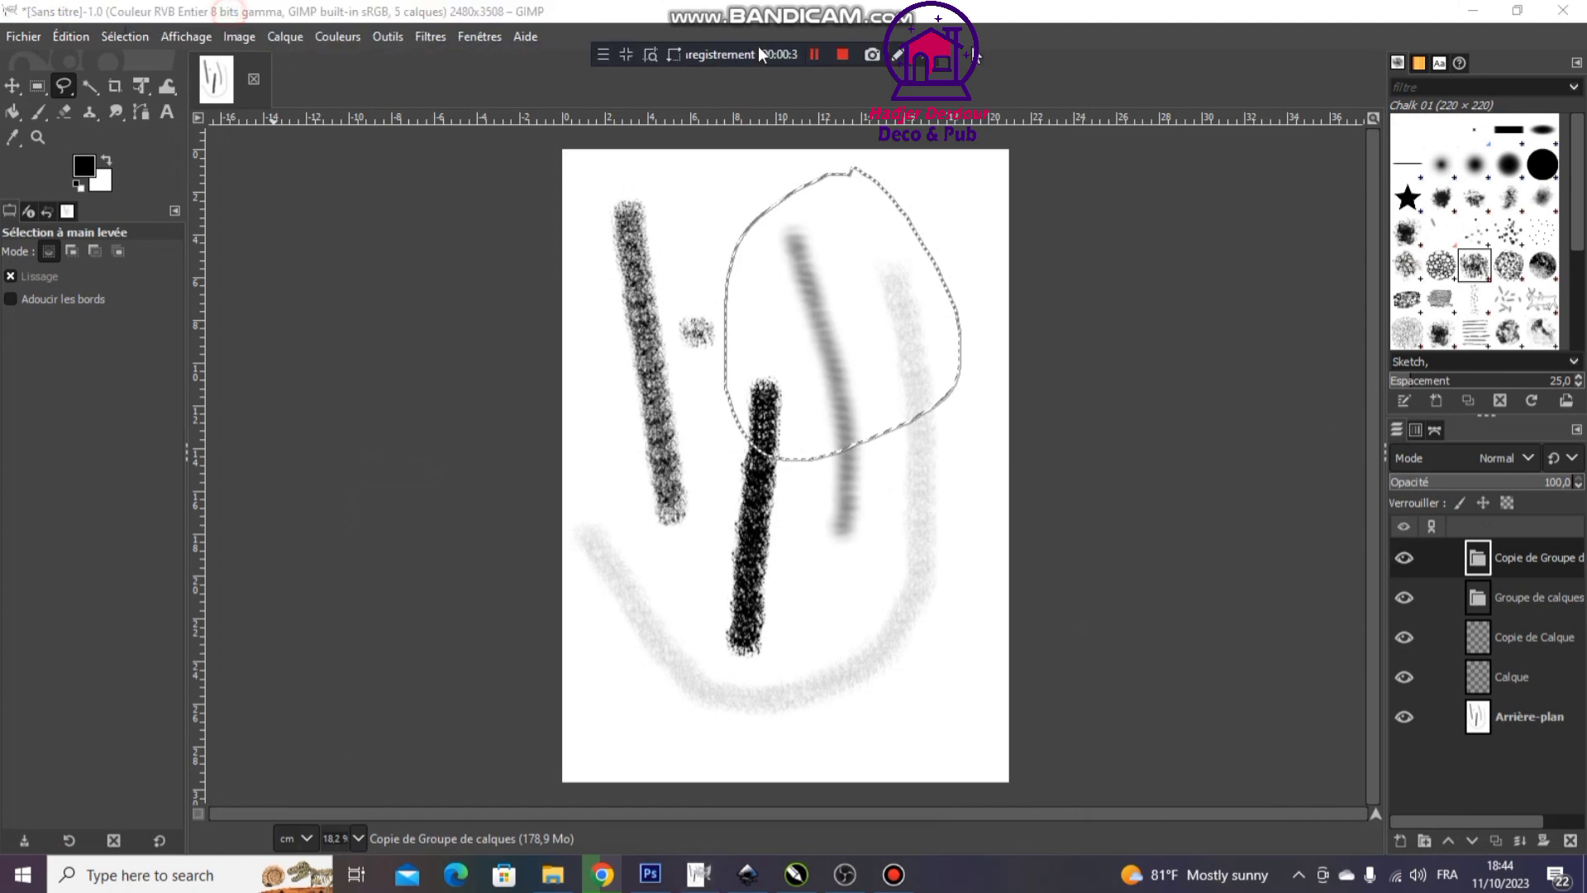
Deselect everything with Sélection > Aucune and switch to the Move tool
{"action": "left_click", "coordinate": [112, 37]}
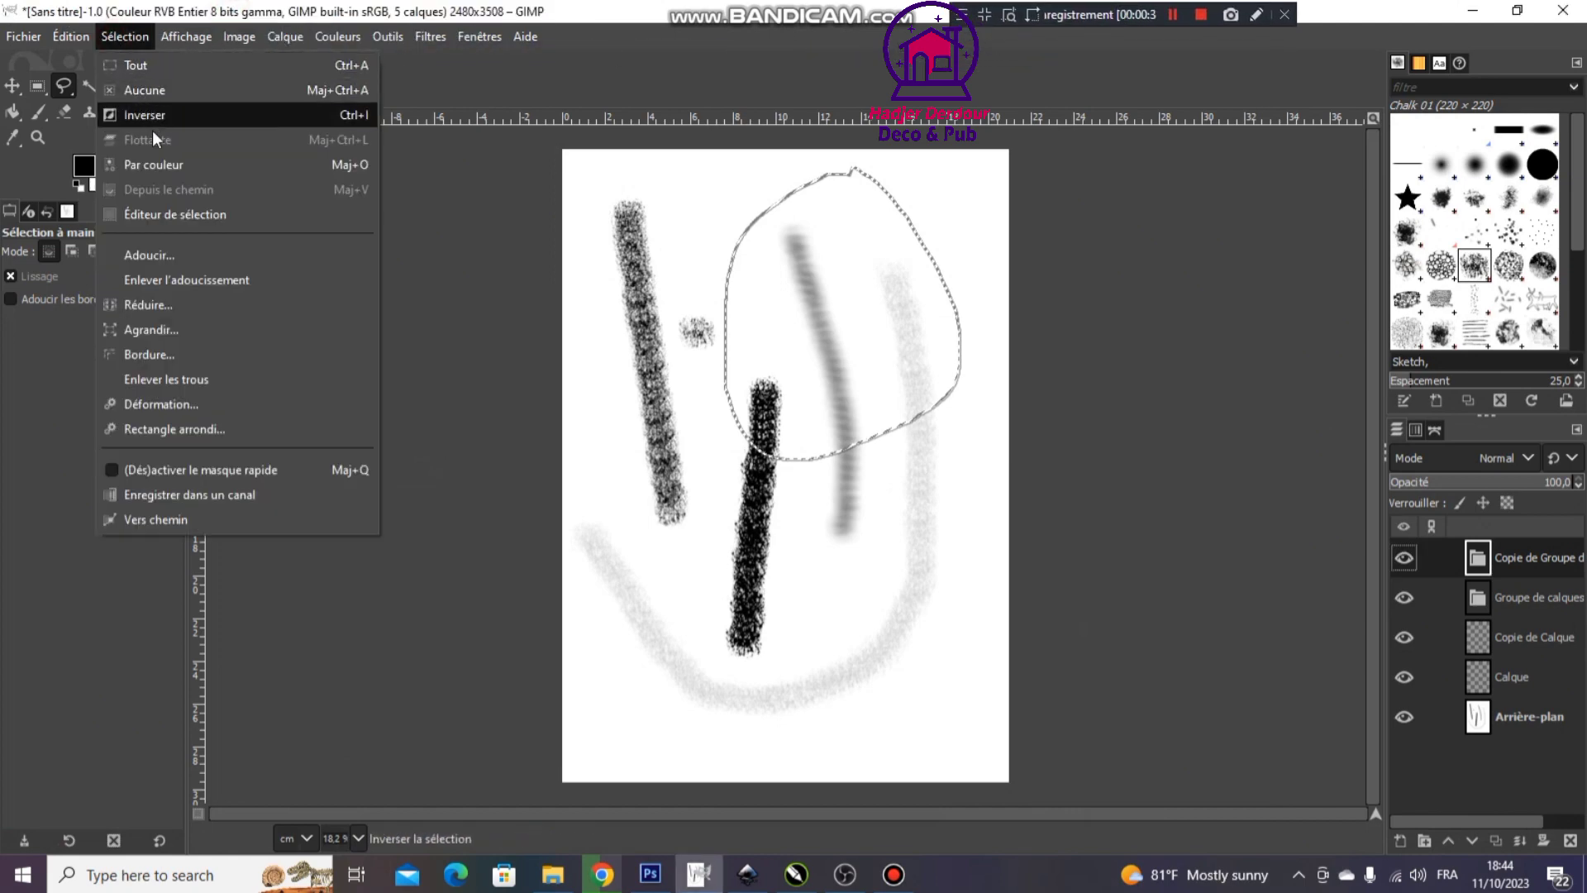
{"action": "left_click", "coordinate": [270, 98]}
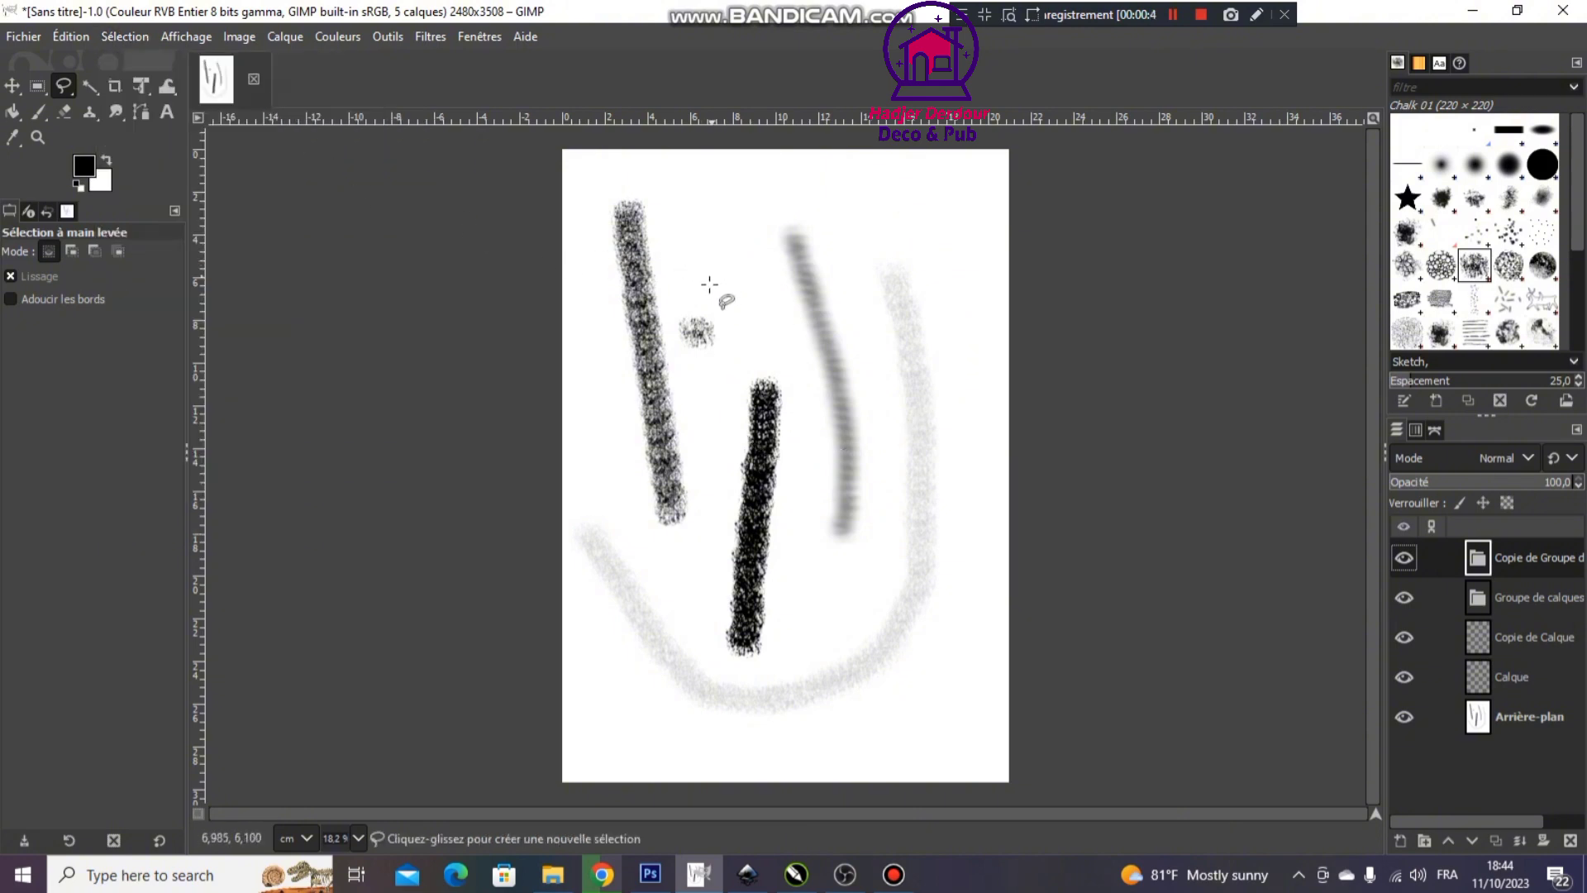
{"action": "left_click", "coordinate": [13, 86]}
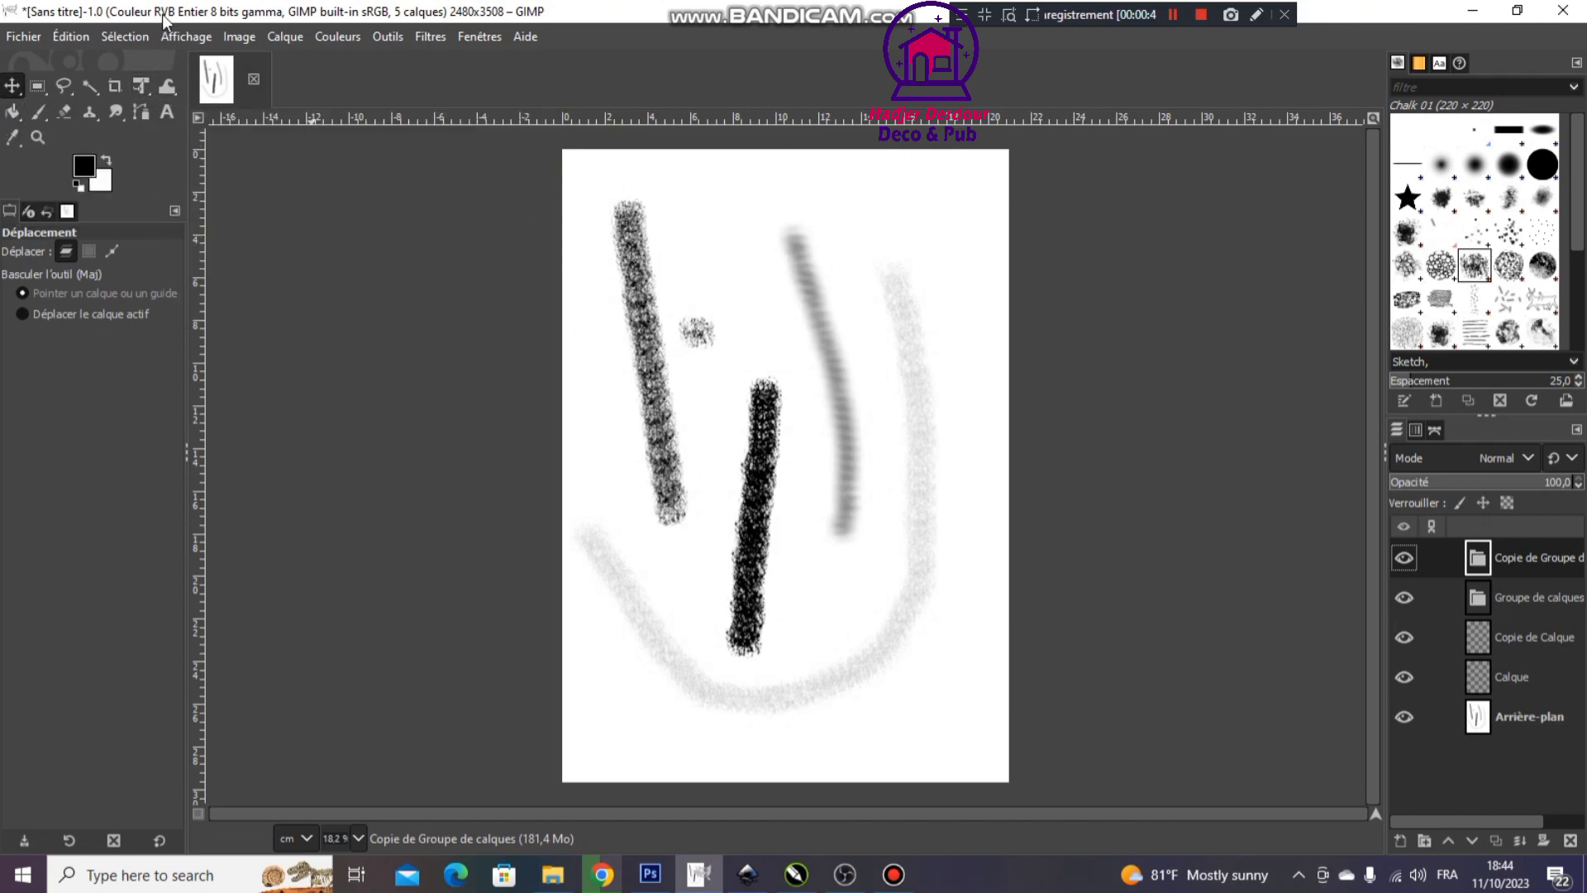
{"action": "left_click", "coordinate": [186, 40]}
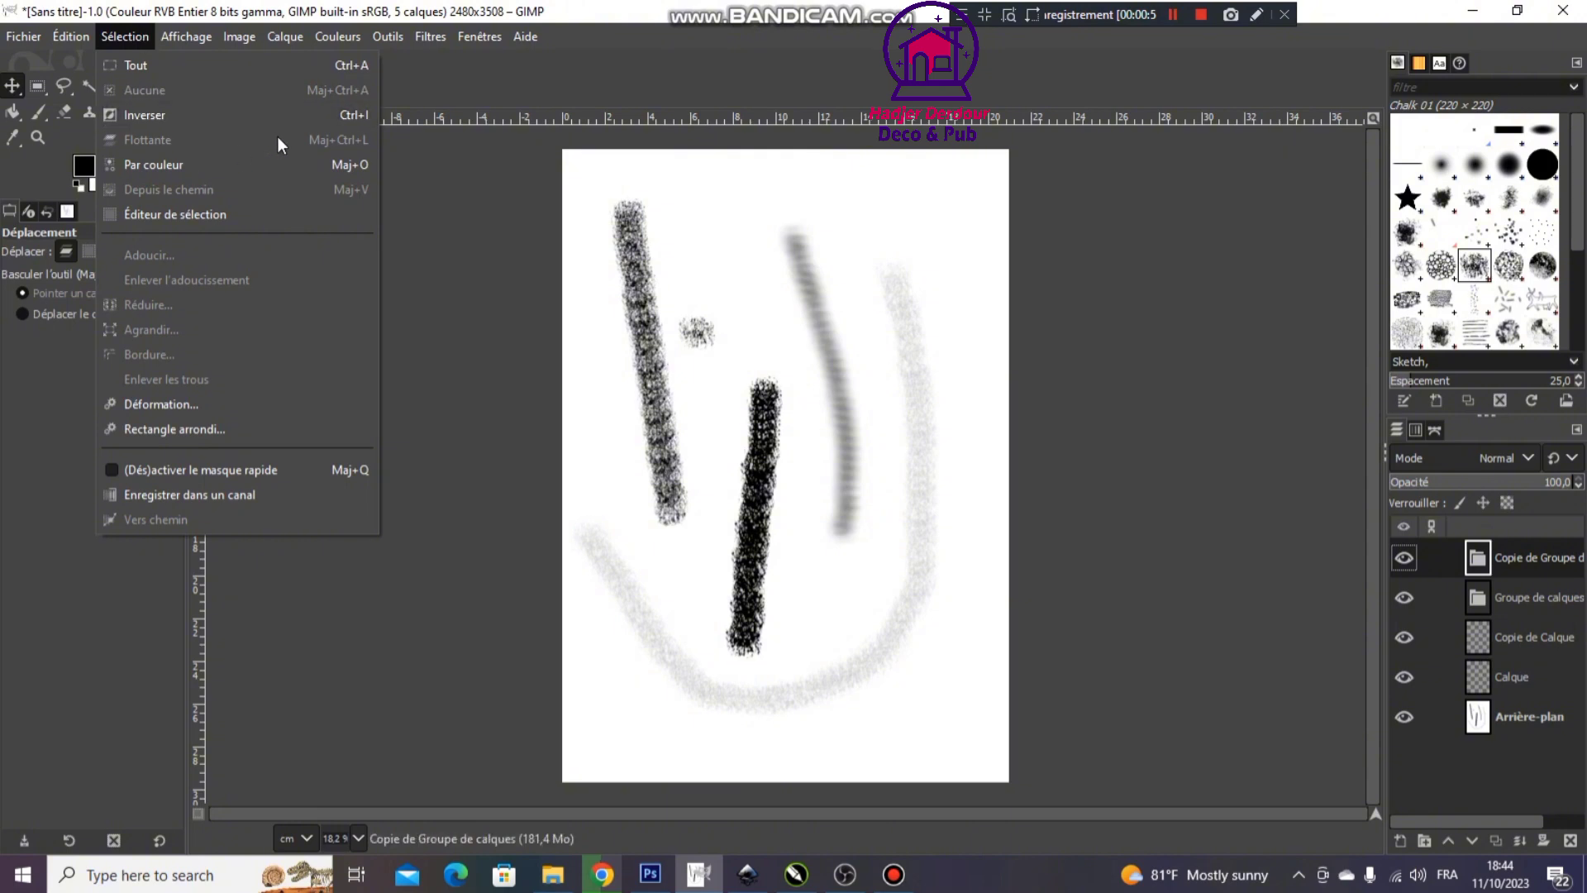
{"action": "key", "text": "alt+Tab"}
{"action": "left_click", "coordinate": [151, 12]}
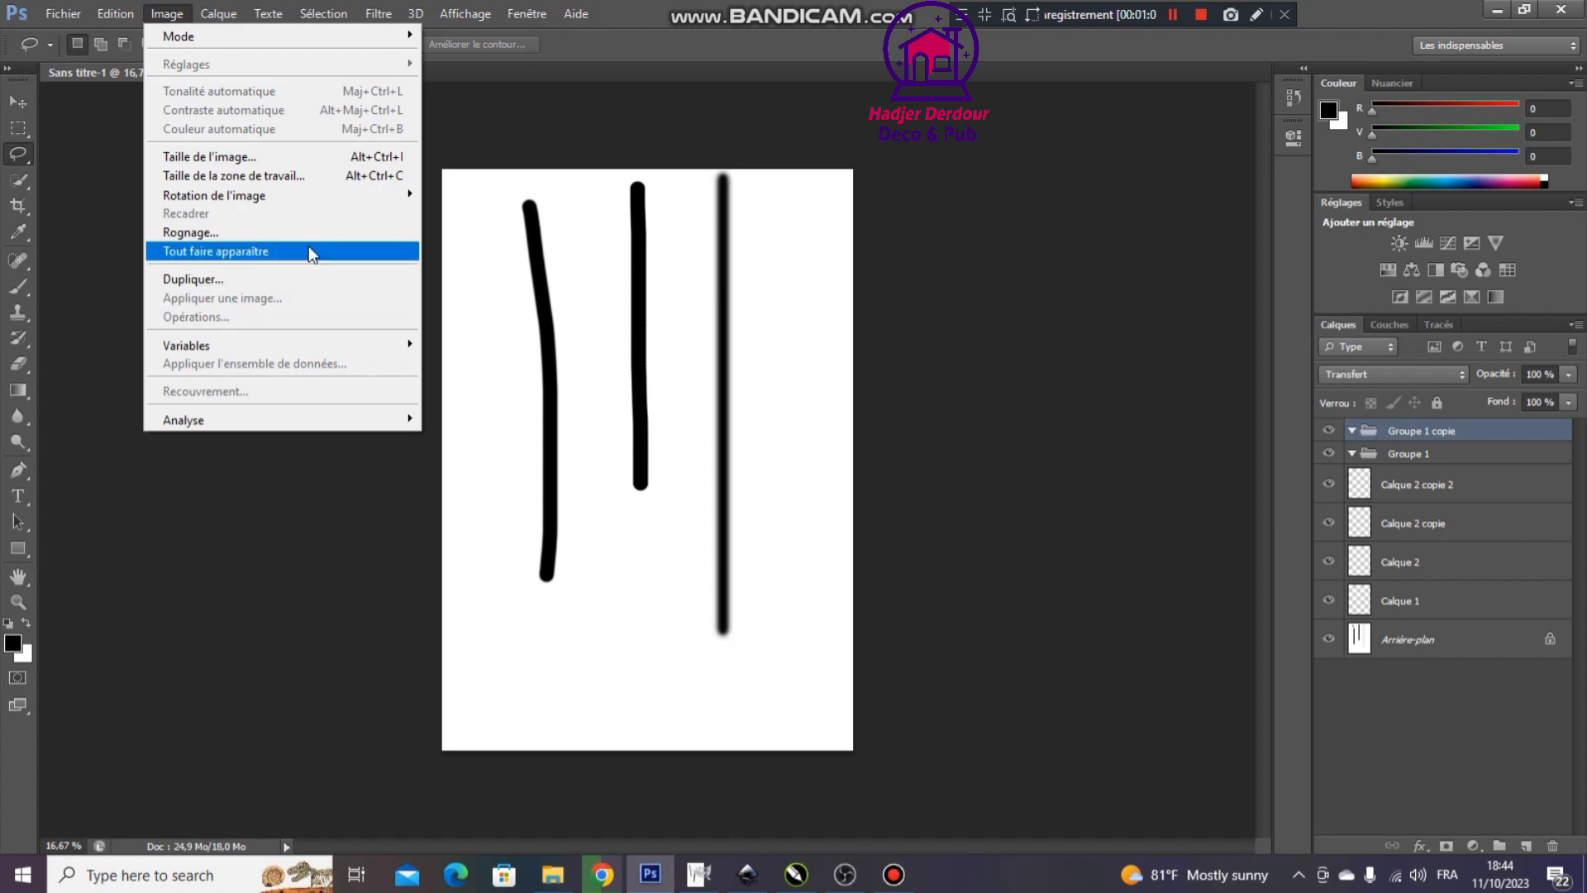
{"action": "mouse_move", "coordinate": [575, 13]}
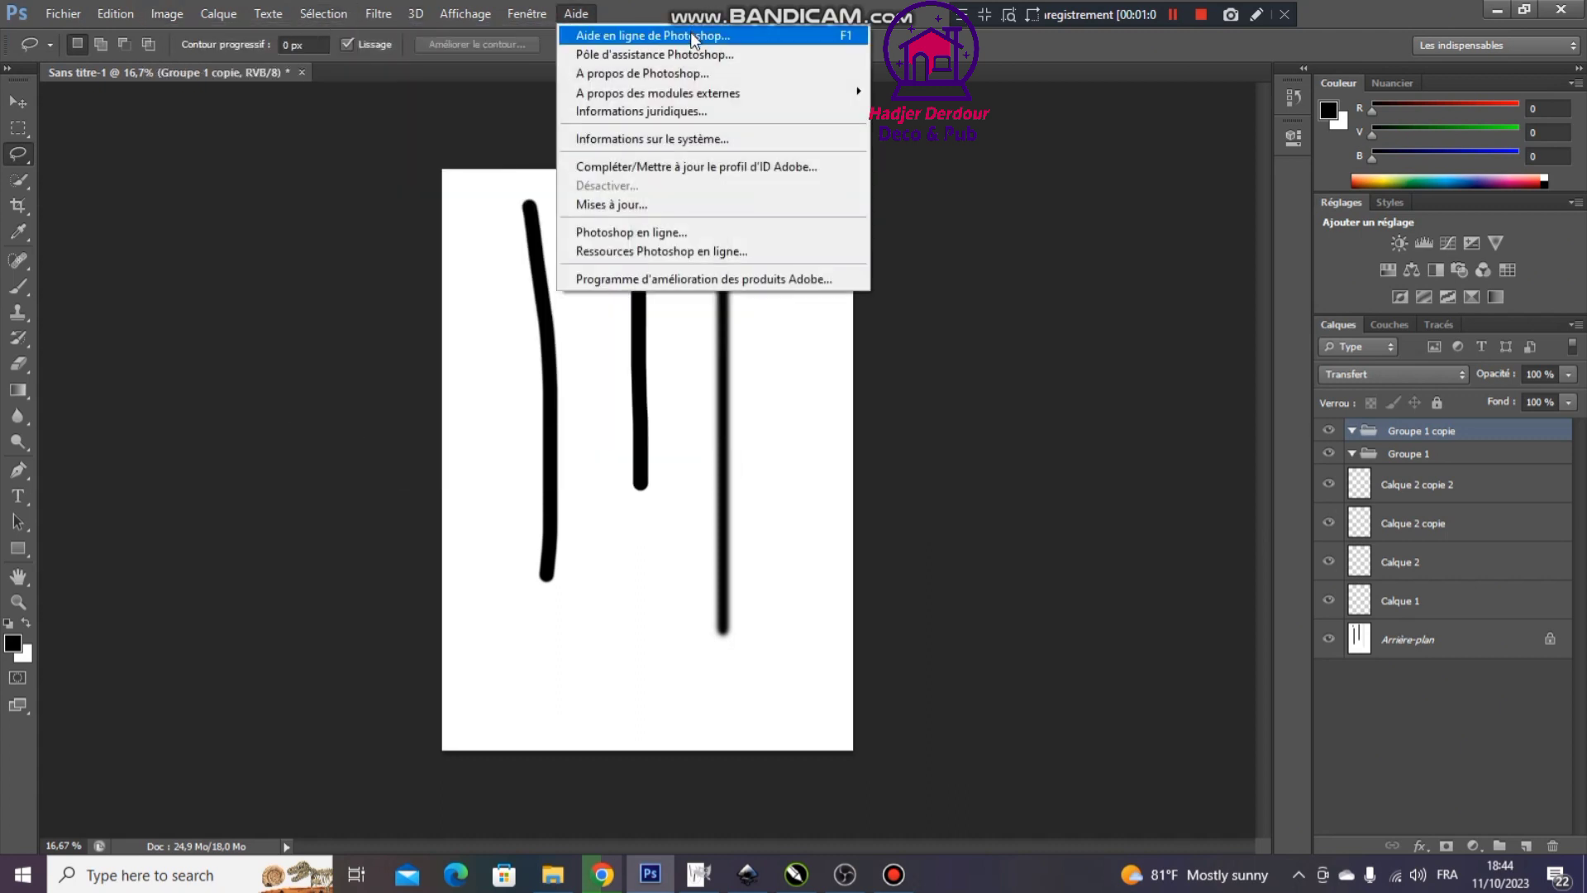
Close Photoshop's Aide menu and switch back to the GIMP sketch
{"action": "left_click", "coordinate": [765, 736]}
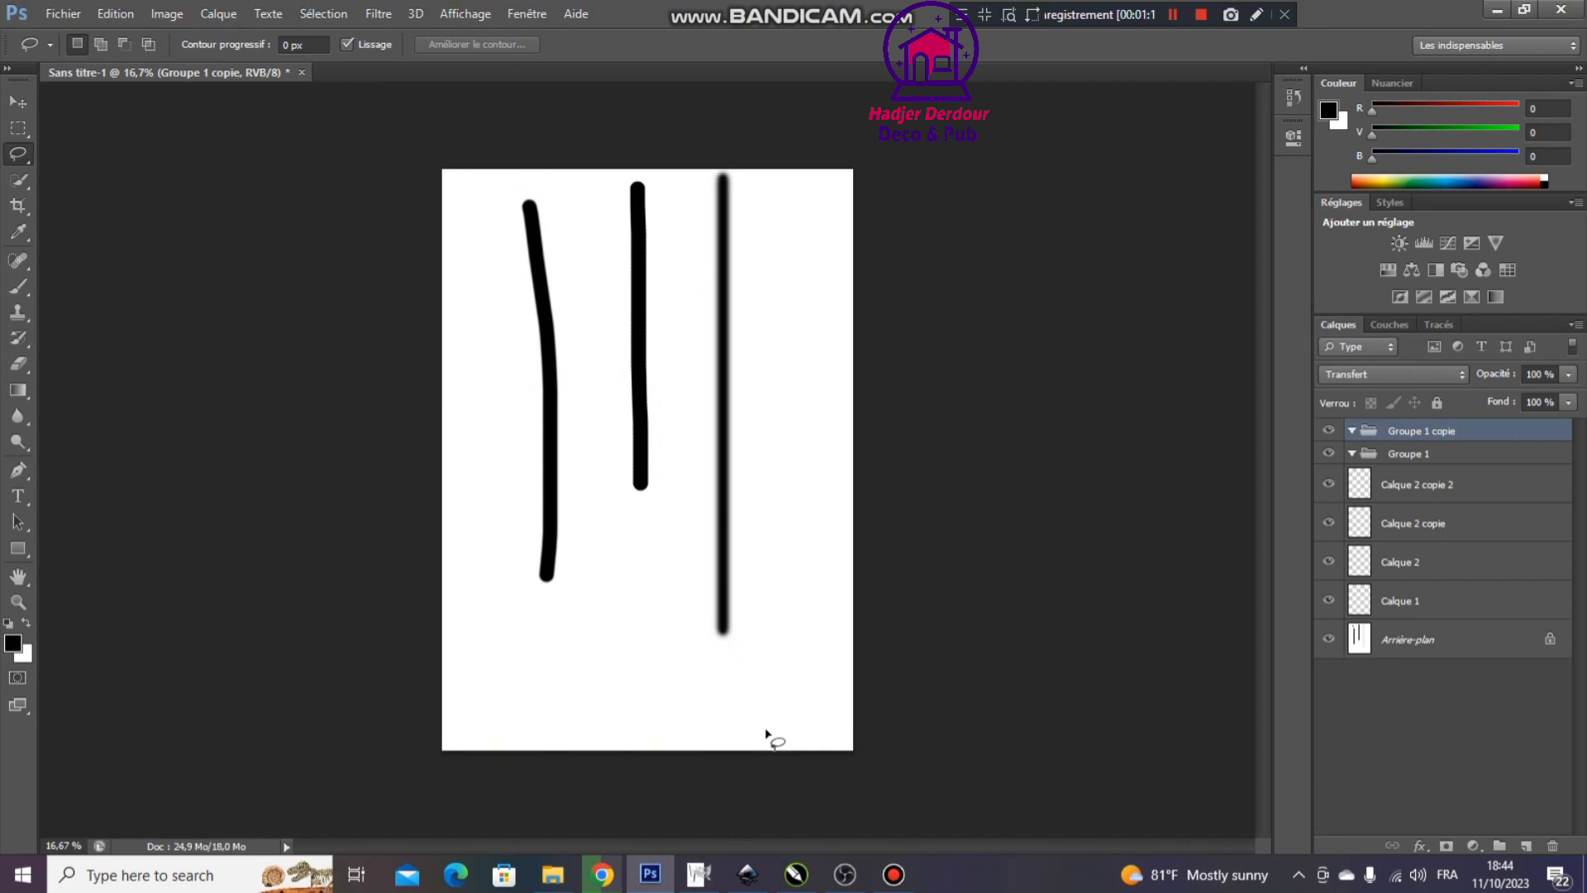
{"action": "left_click", "coordinate": [699, 875]}
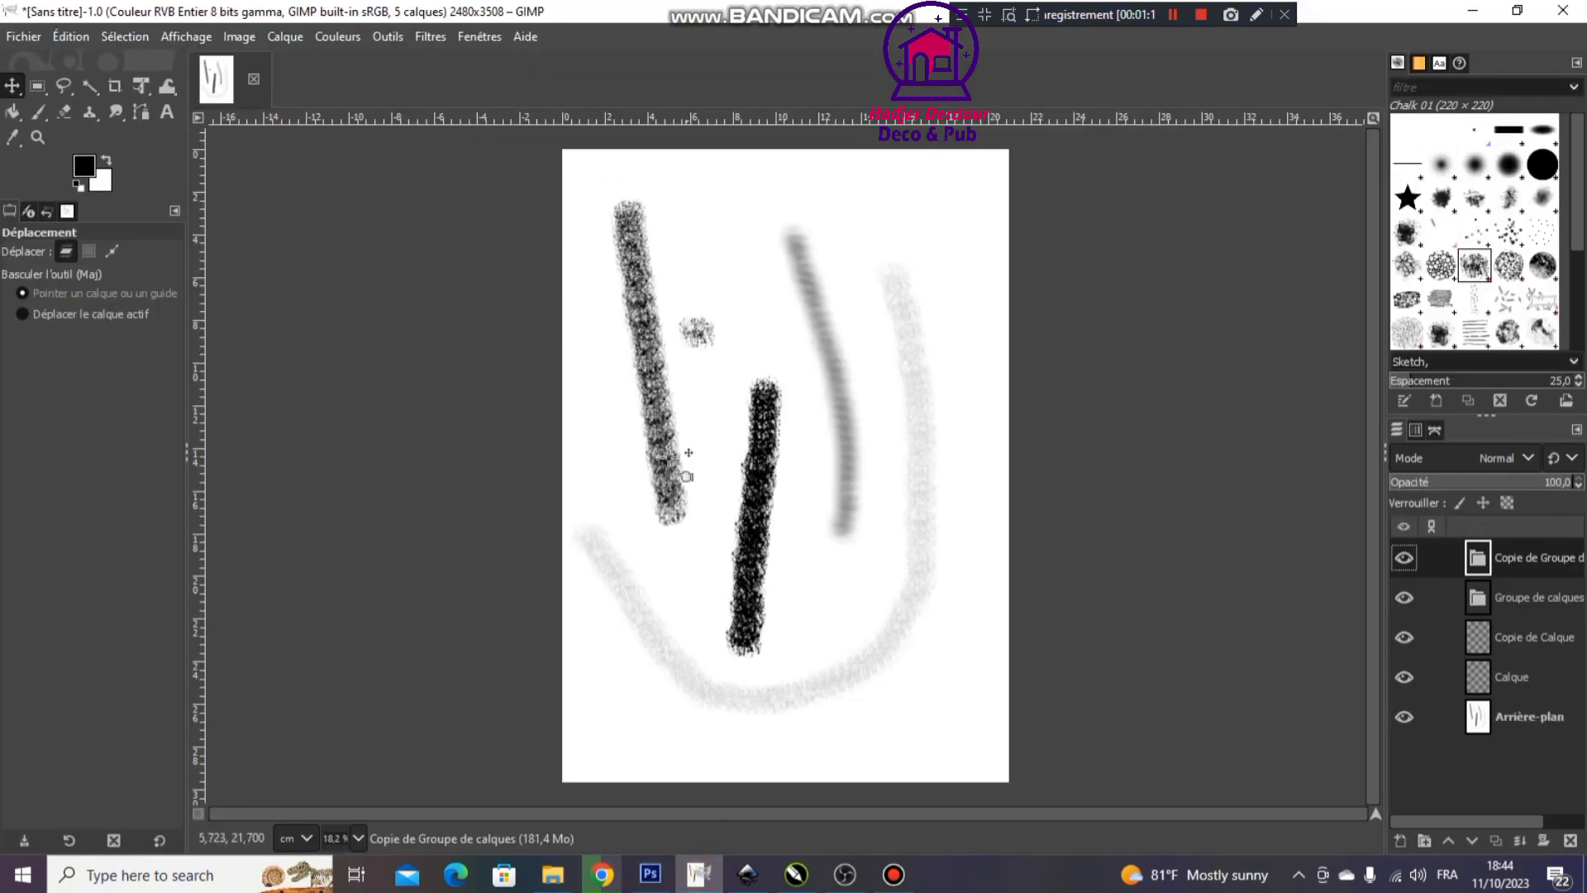
Compare GIMP's and Photoshop's Sélection menus, ending with Photoshop's three-stroke document in front
{"action": "left_click", "coordinate": [128, 39]}
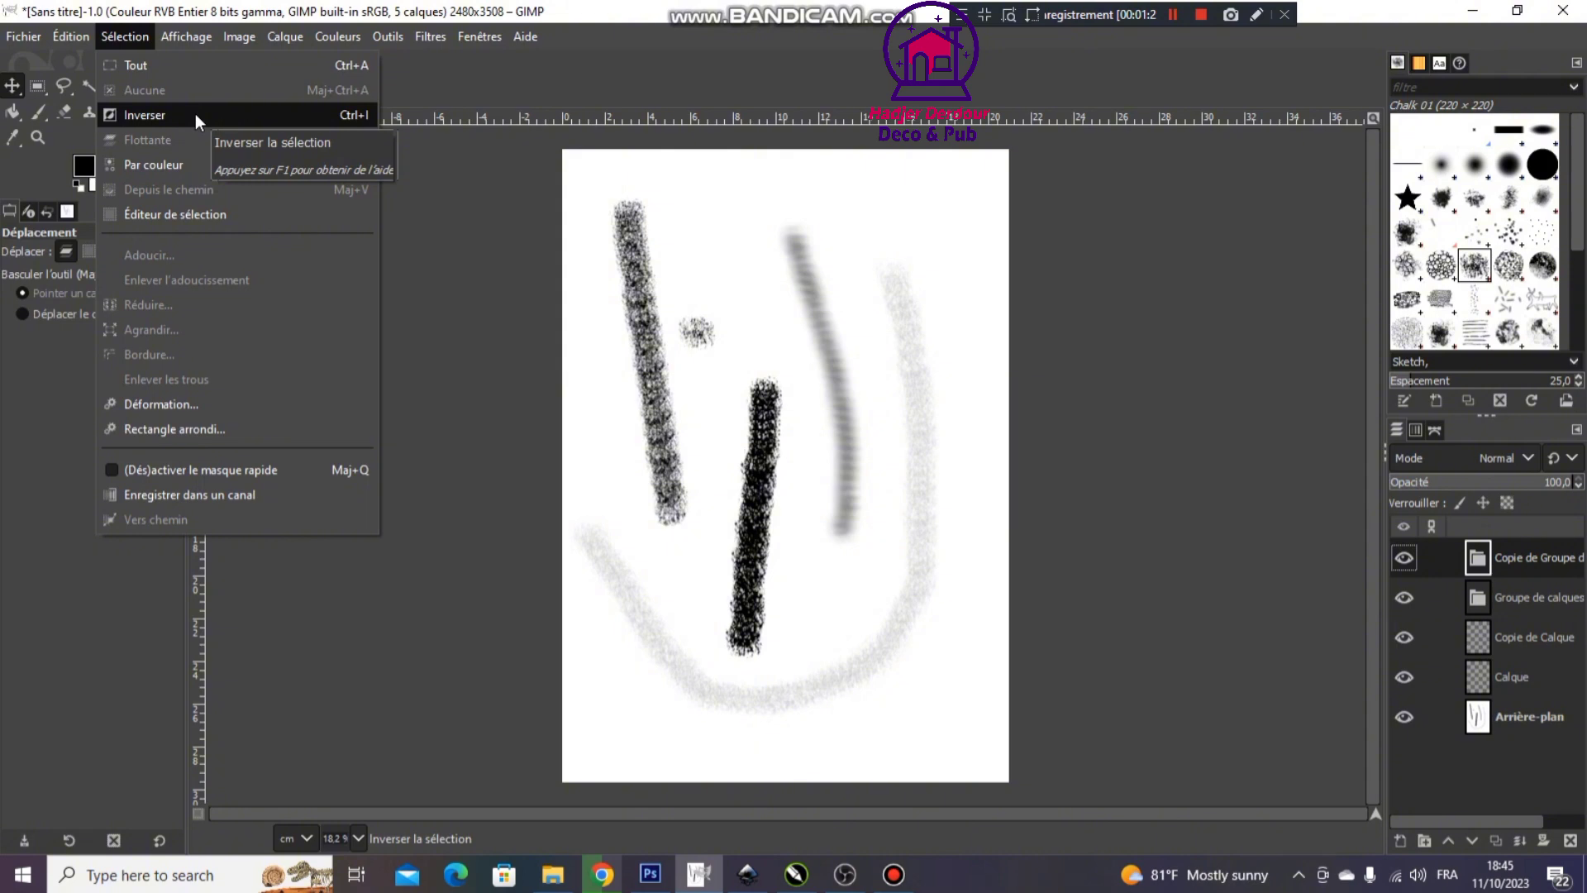
{"action": "left_click", "coordinate": [650, 874]}
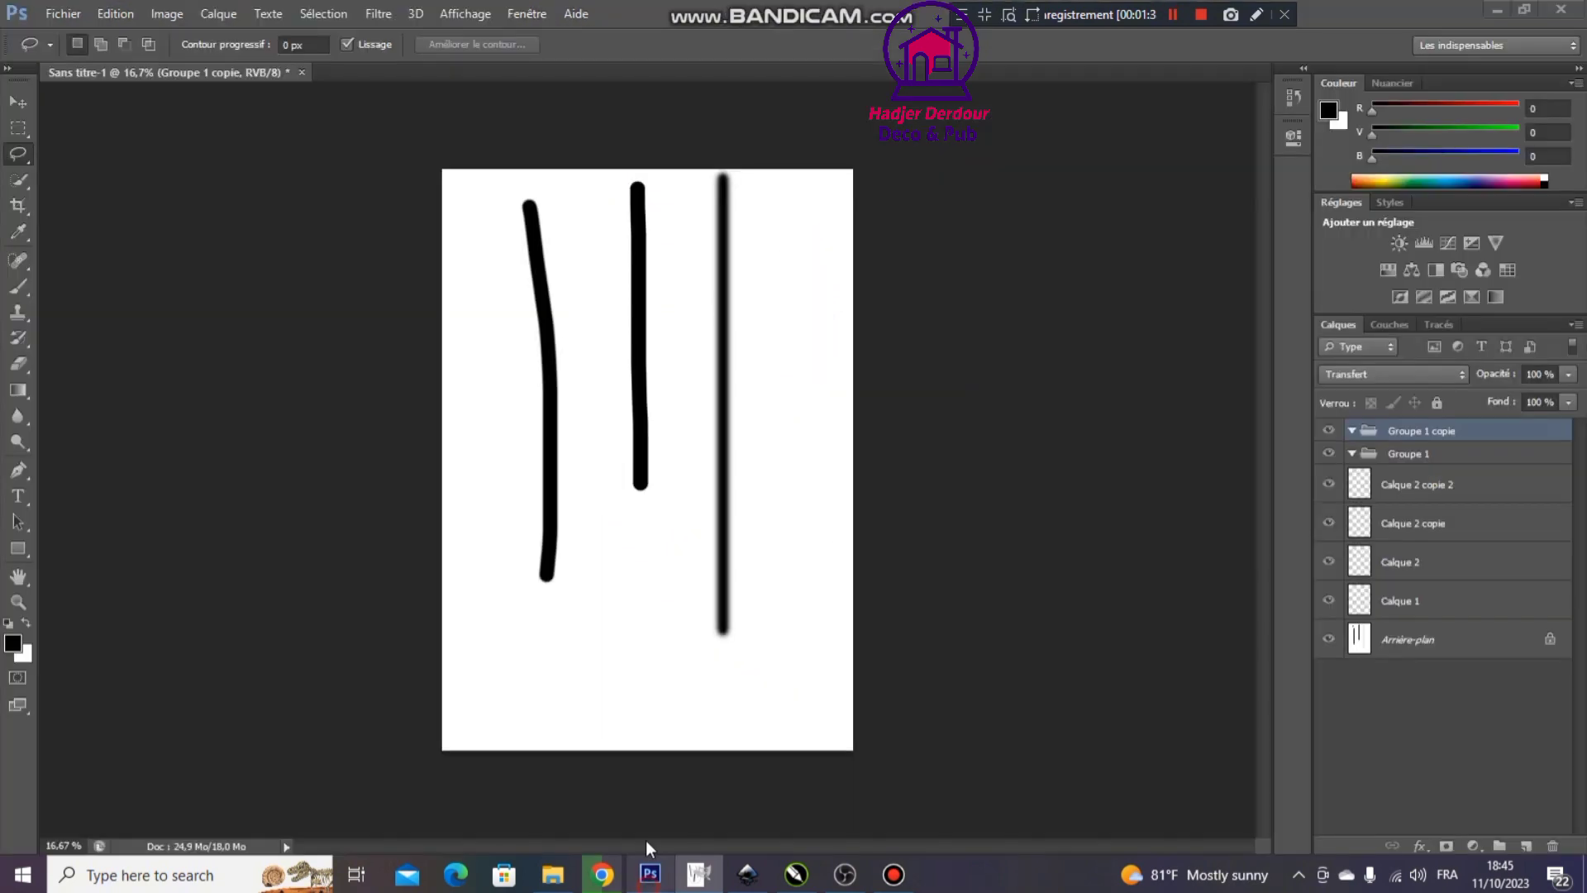
{"action": "left_click", "coordinate": [324, 14]}
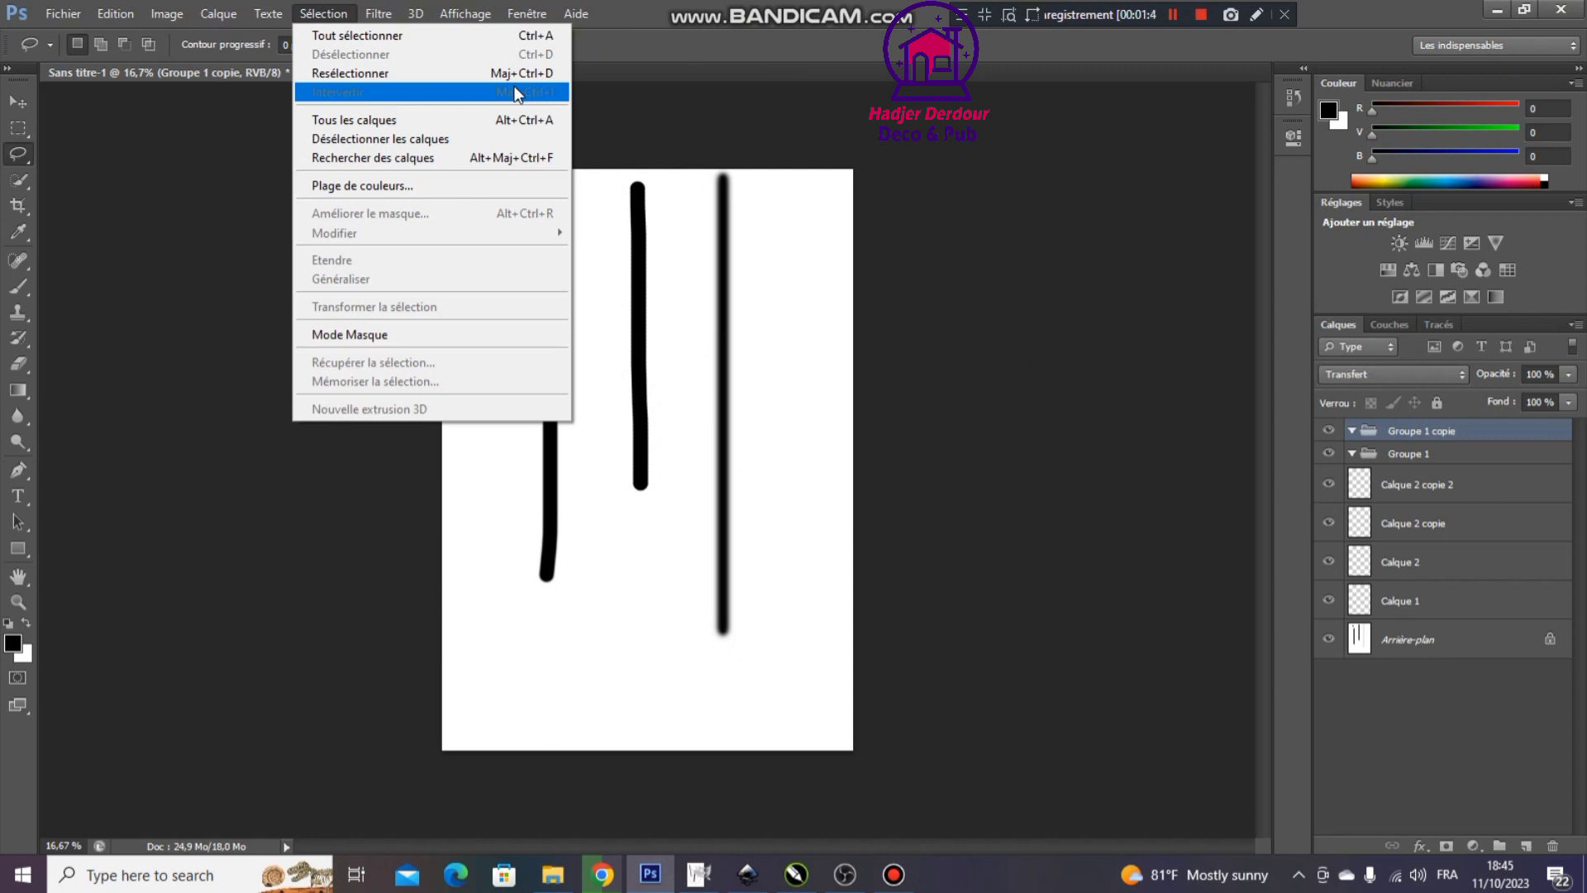
{"action": "left_click", "coordinate": [693, 874]}
{"action": "left_click", "coordinate": [137, 36]}
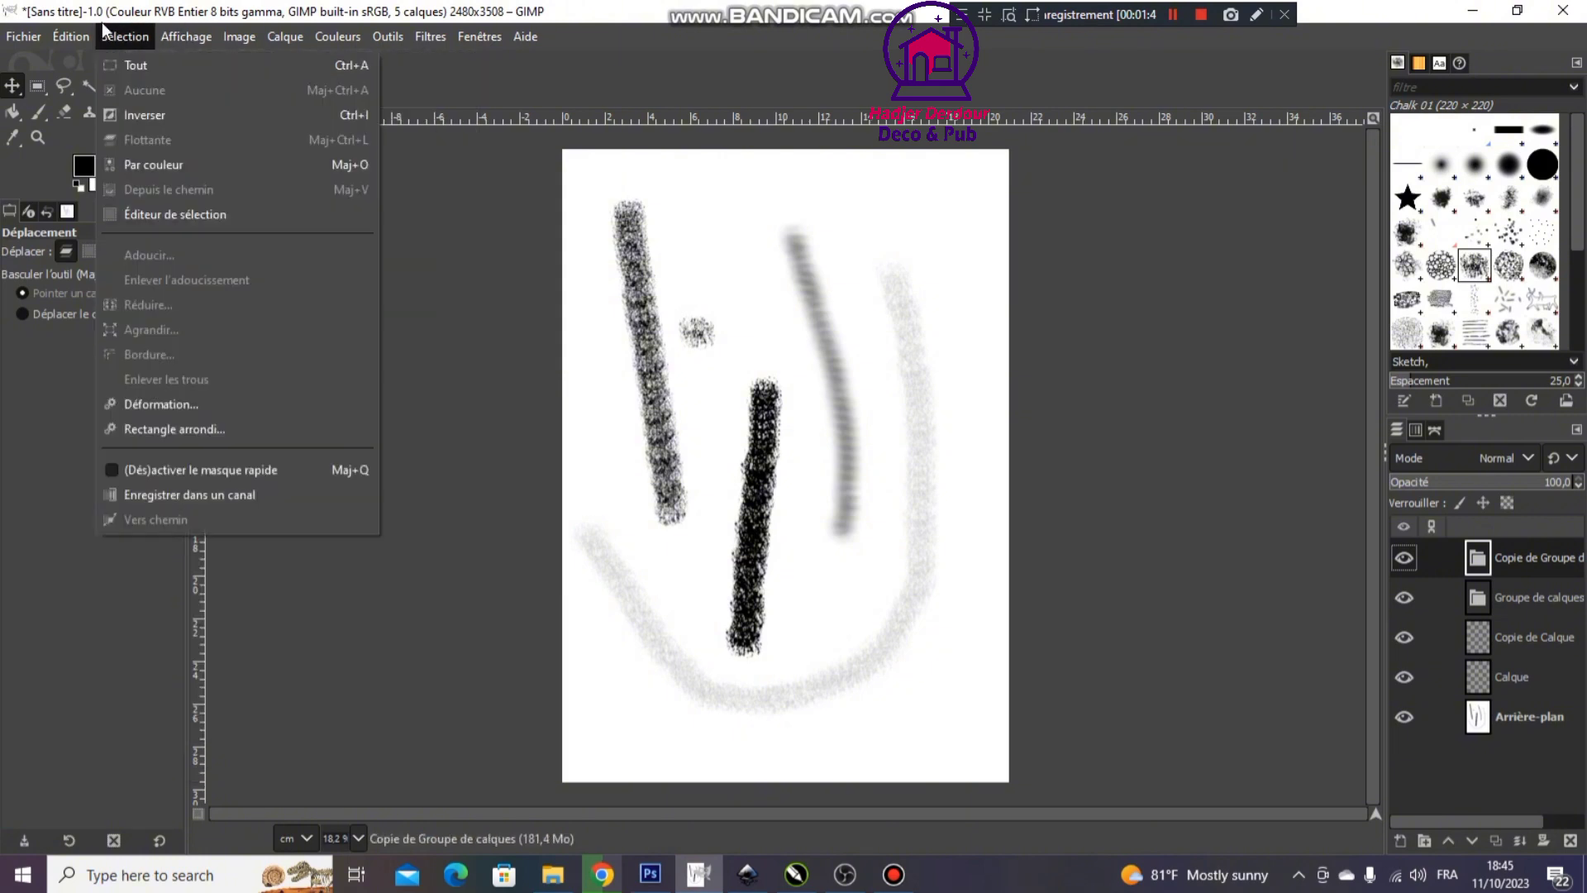
{"action": "left_click", "coordinate": [102, 32]}
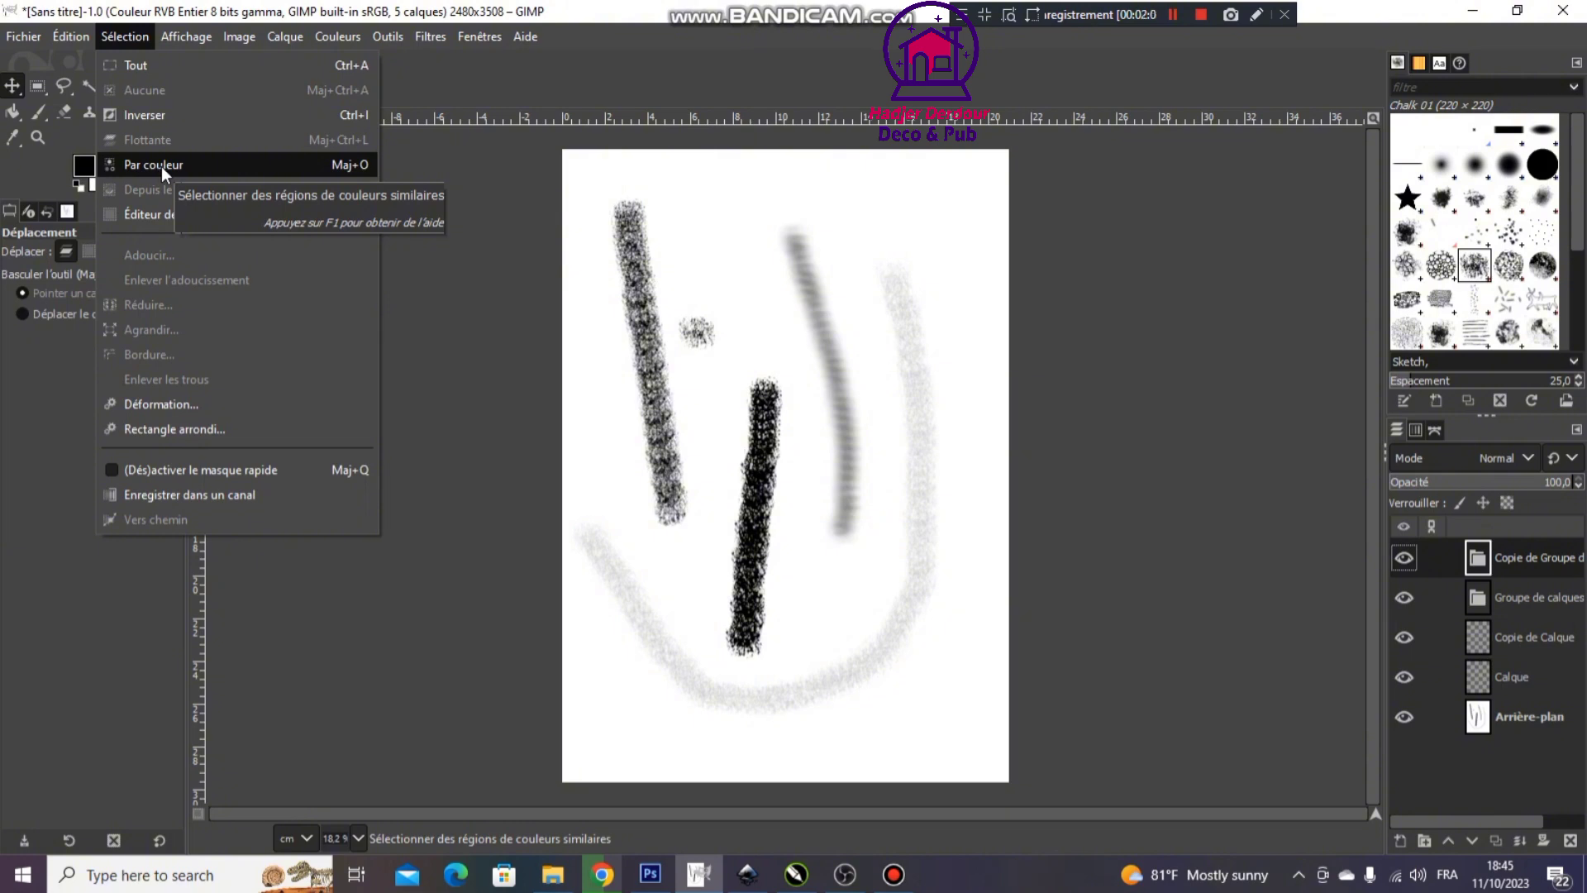
{"action": "left_click", "coordinate": [643, 859]}
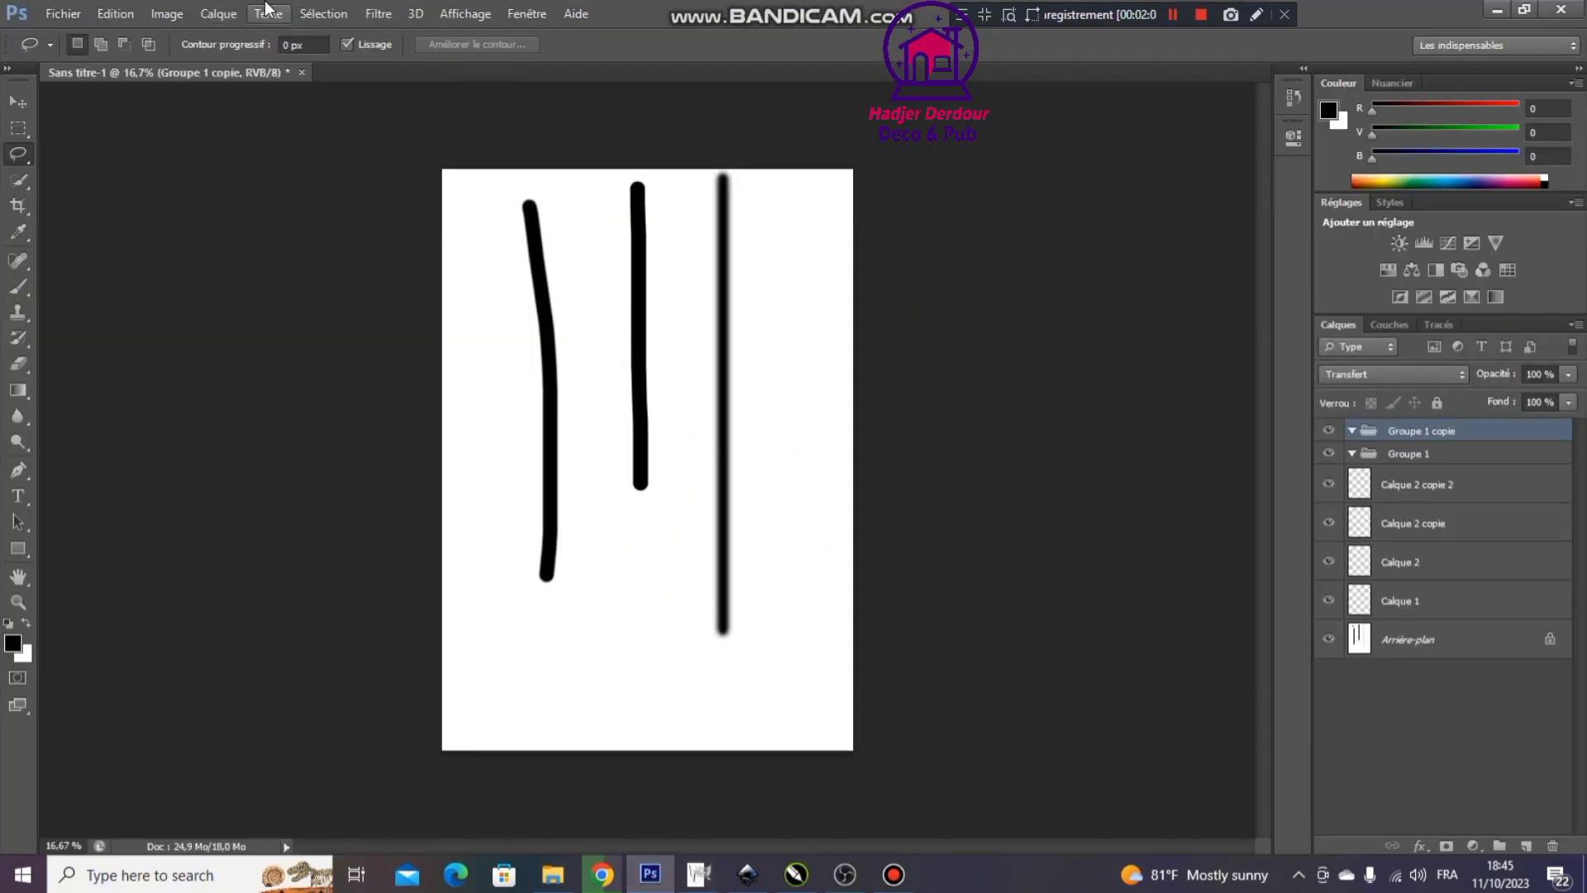
Select Photoshop's white canvas with Plage de couleurs at tolerance 40, then return to GIMP
{"action": "left_click", "coordinate": [321, 13]}
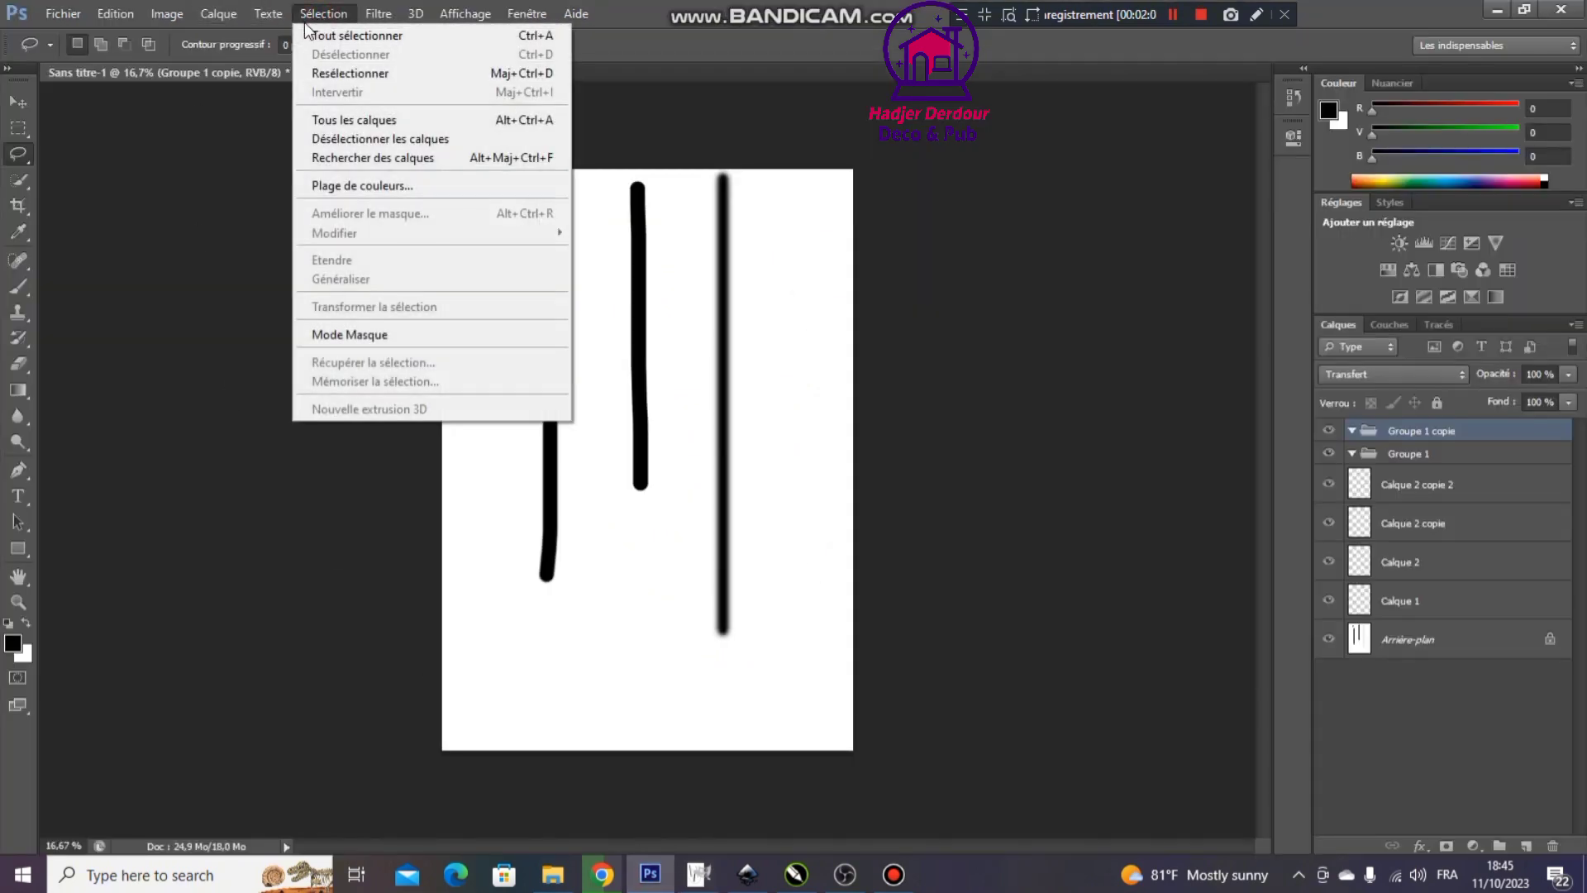
{"action": "left_click", "coordinate": [463, 178]}
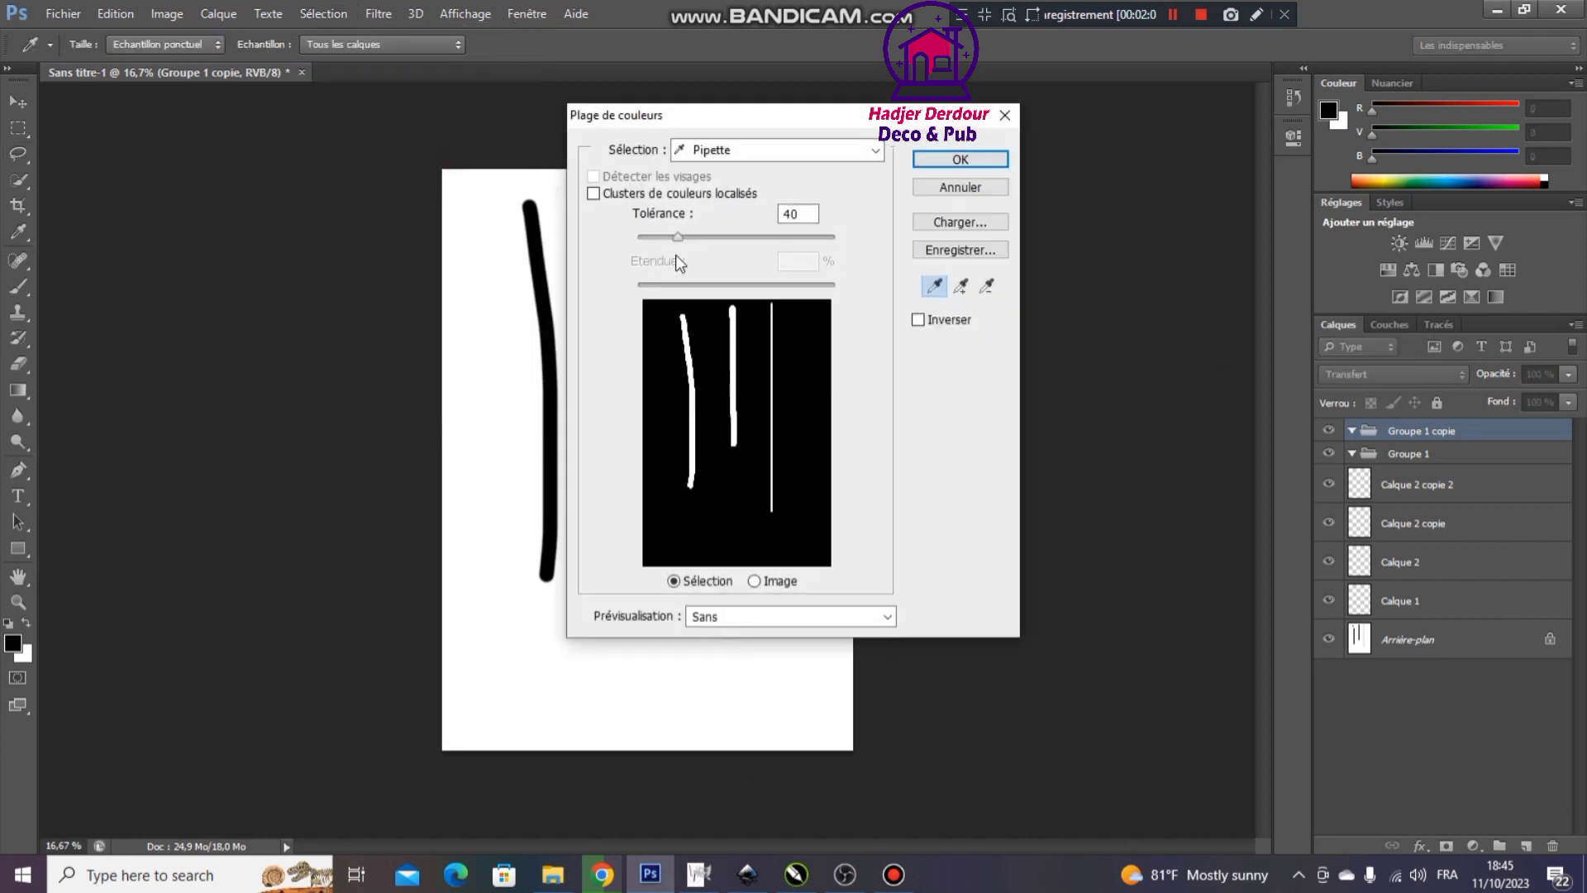
{"action": "left_click", "coordinate": [490, 250]}
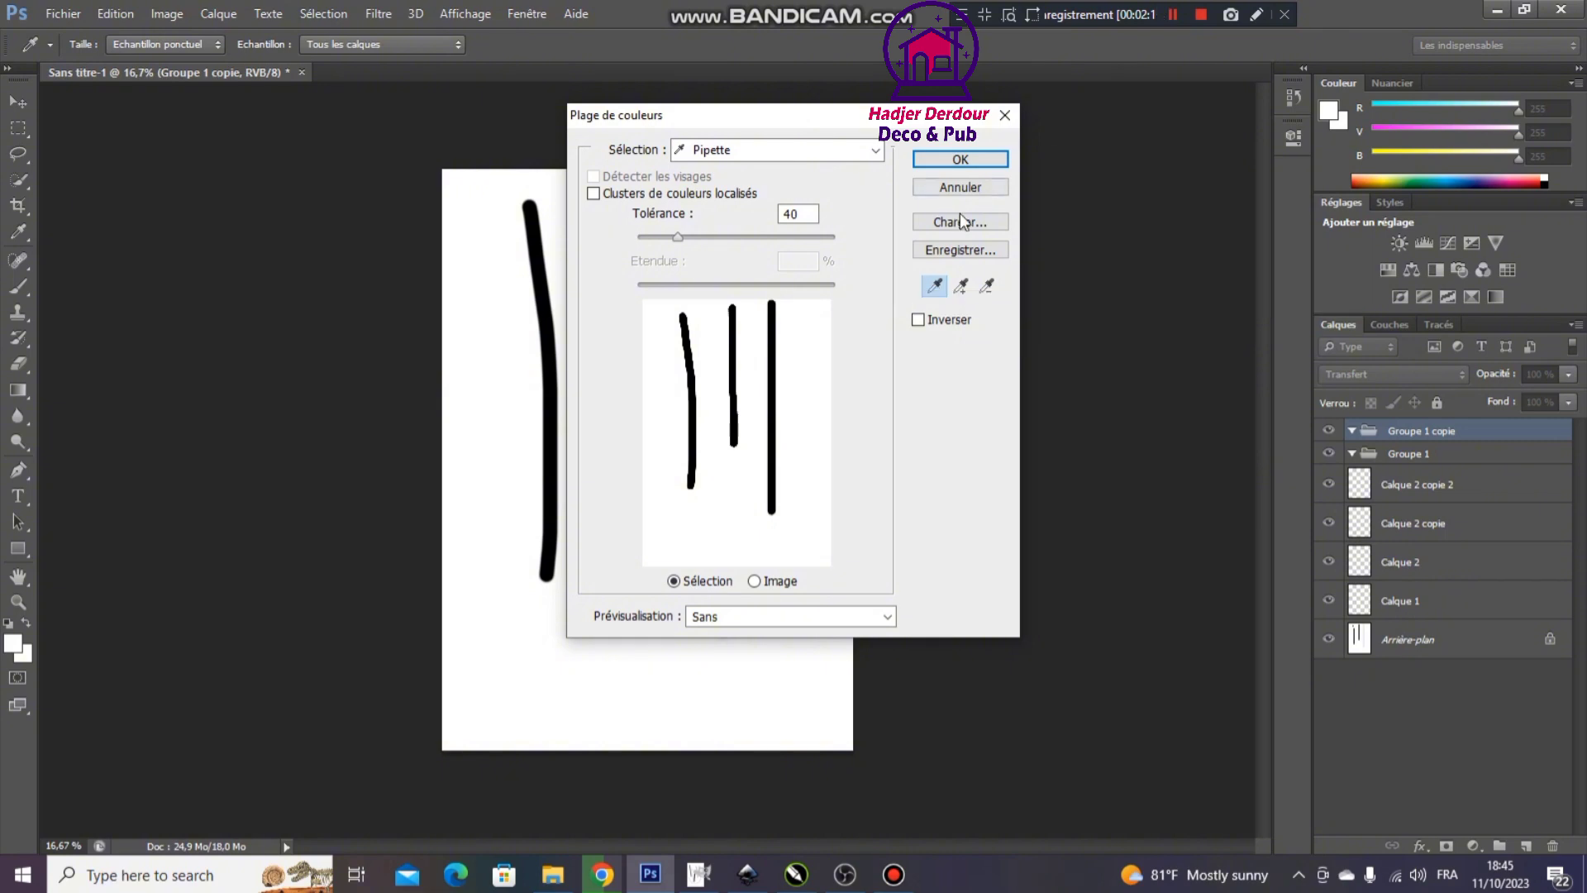
{"action": "left_click", "coordinate": [982, 160]}
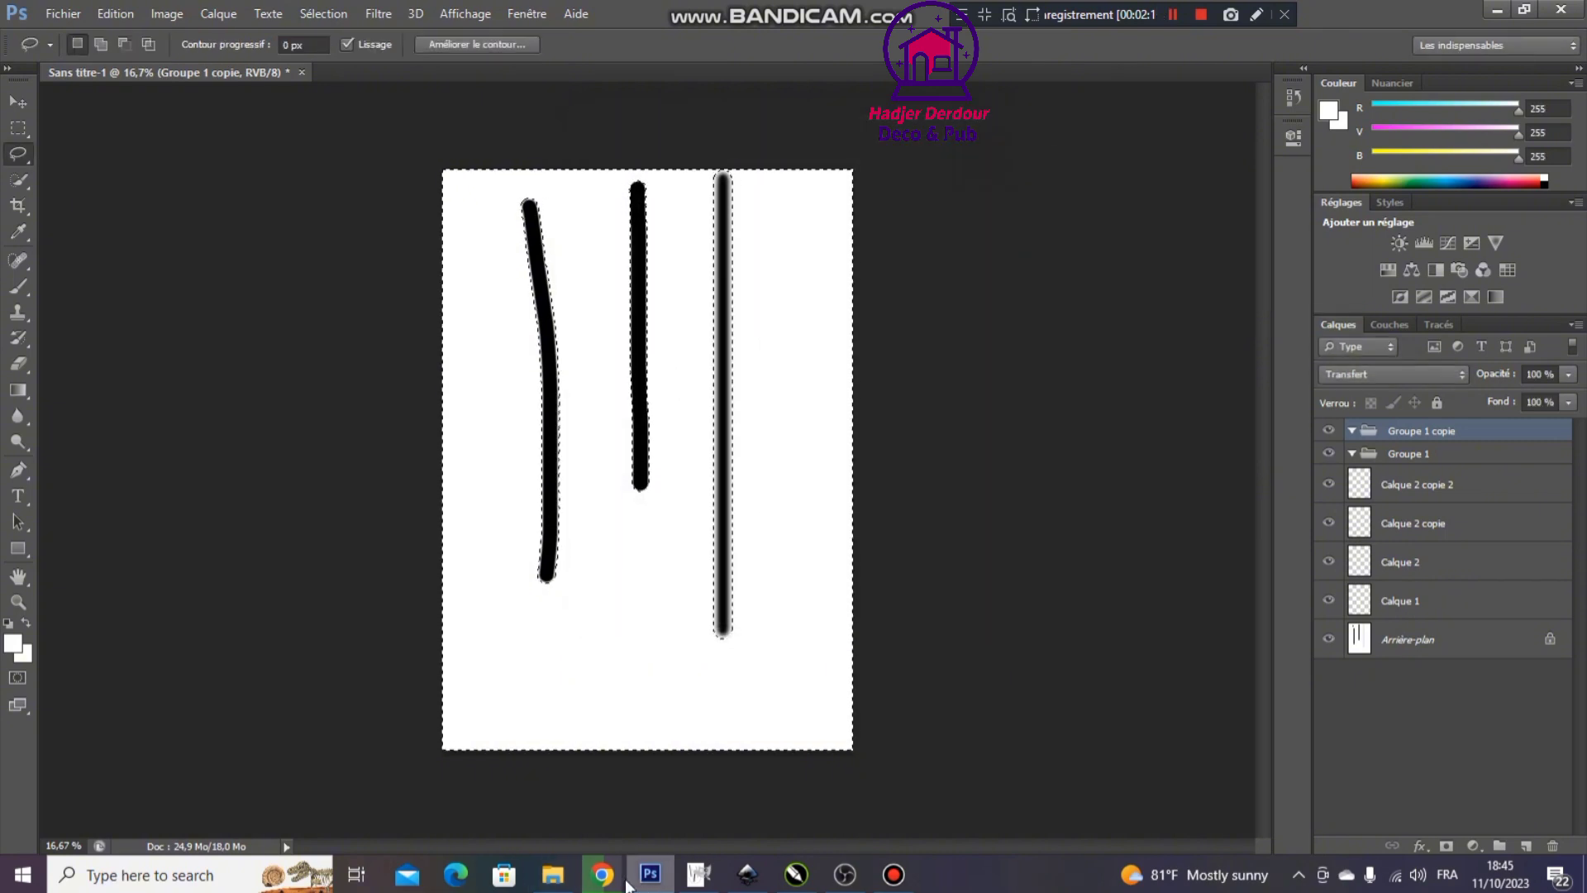
{"action": "left_click", "coordinate": [650, 874]}
{"action": "left_click", "coordinate": [650, 875]}
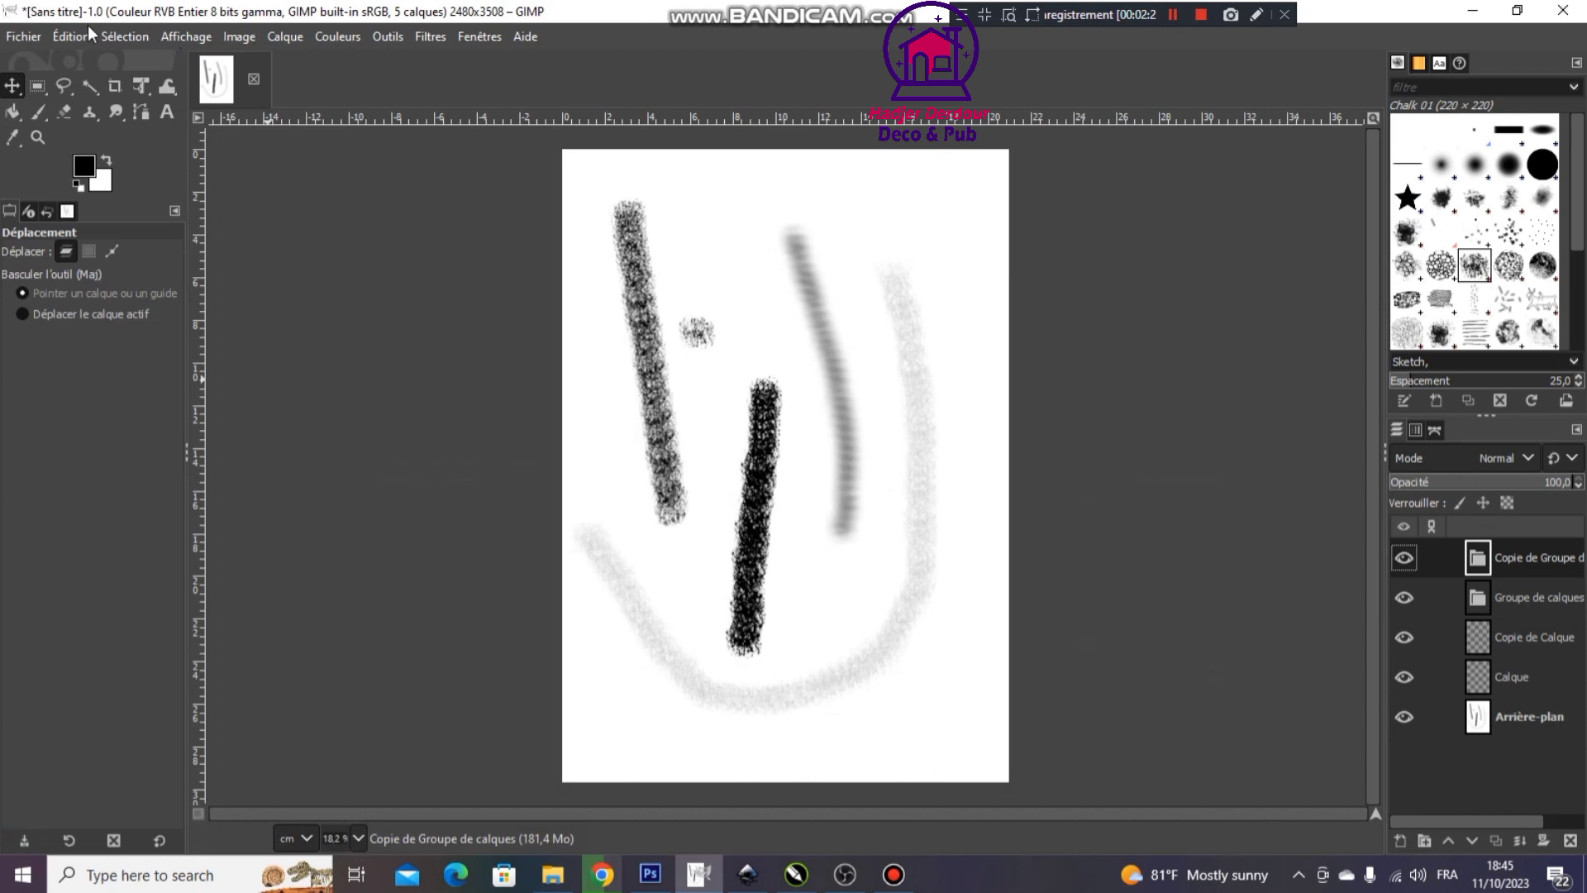
Activate GIMP's Sélection > Par couleur tool and browse the Affichage and Image menus
{"action": "left_click", "coordinate": [125, 37]}
{"action": "left_click", "coordinate": [227, 159]}
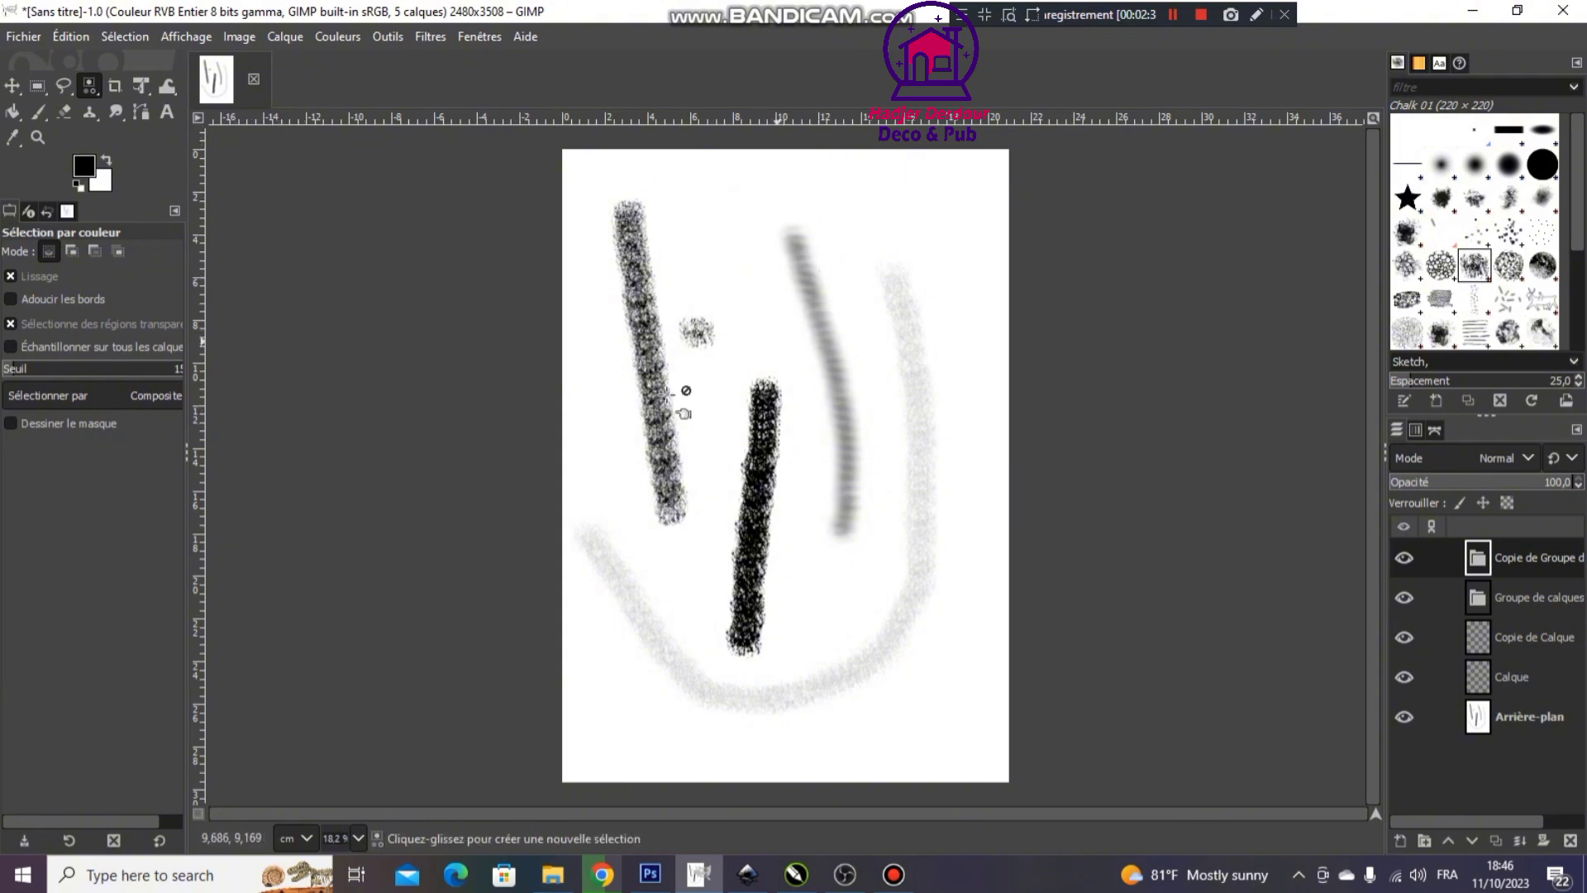
{"action": "left_click", "coordinate": [178, 40]}
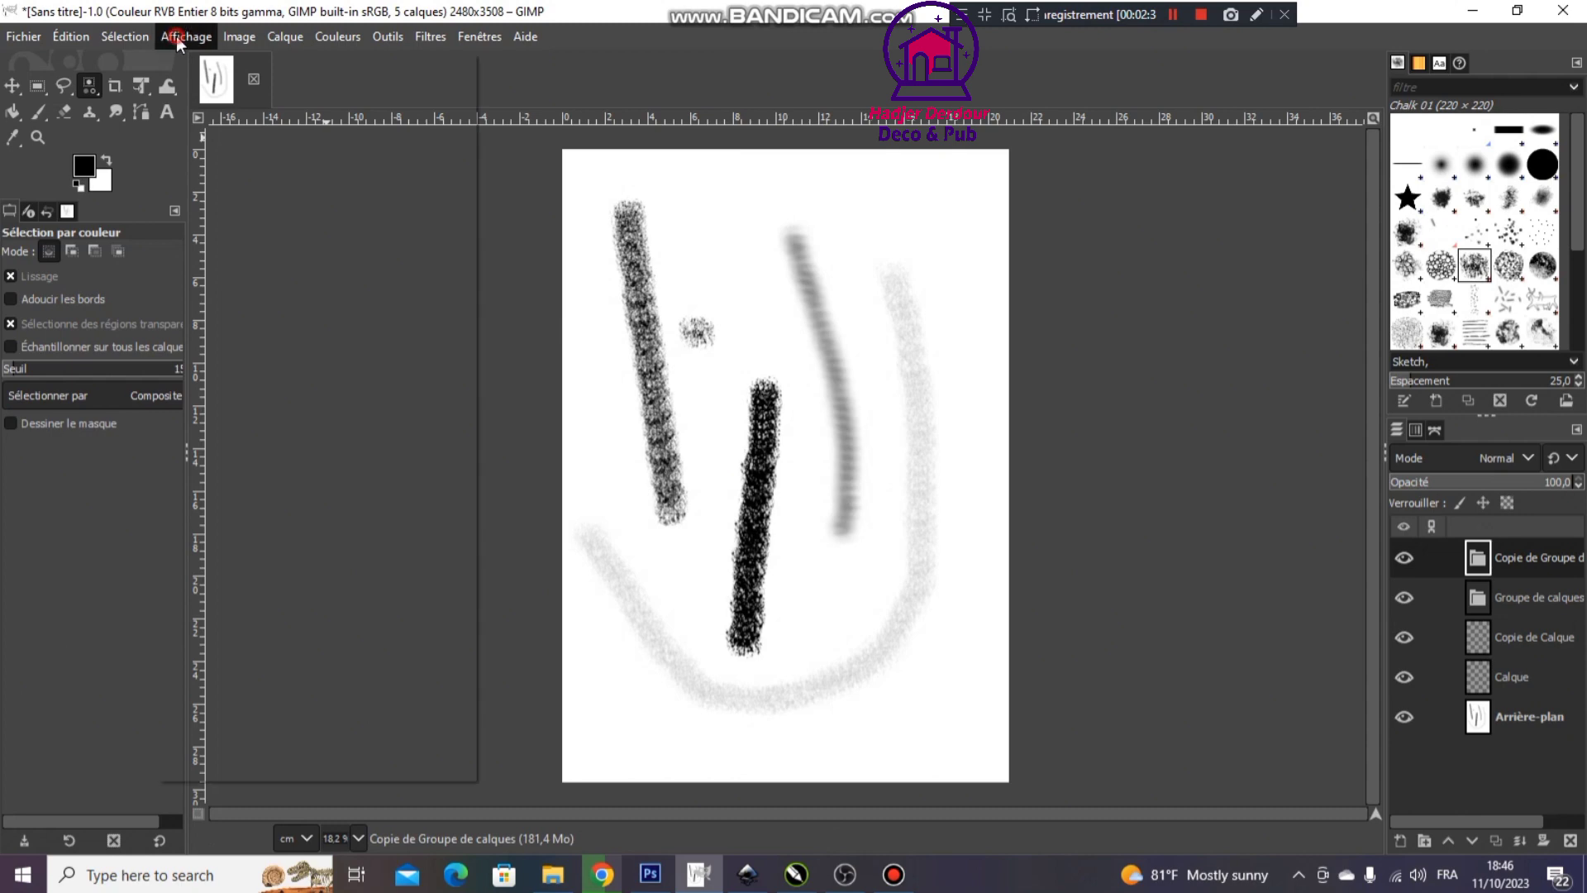
{"action": "left_click", "coordinate": [255, 39]}
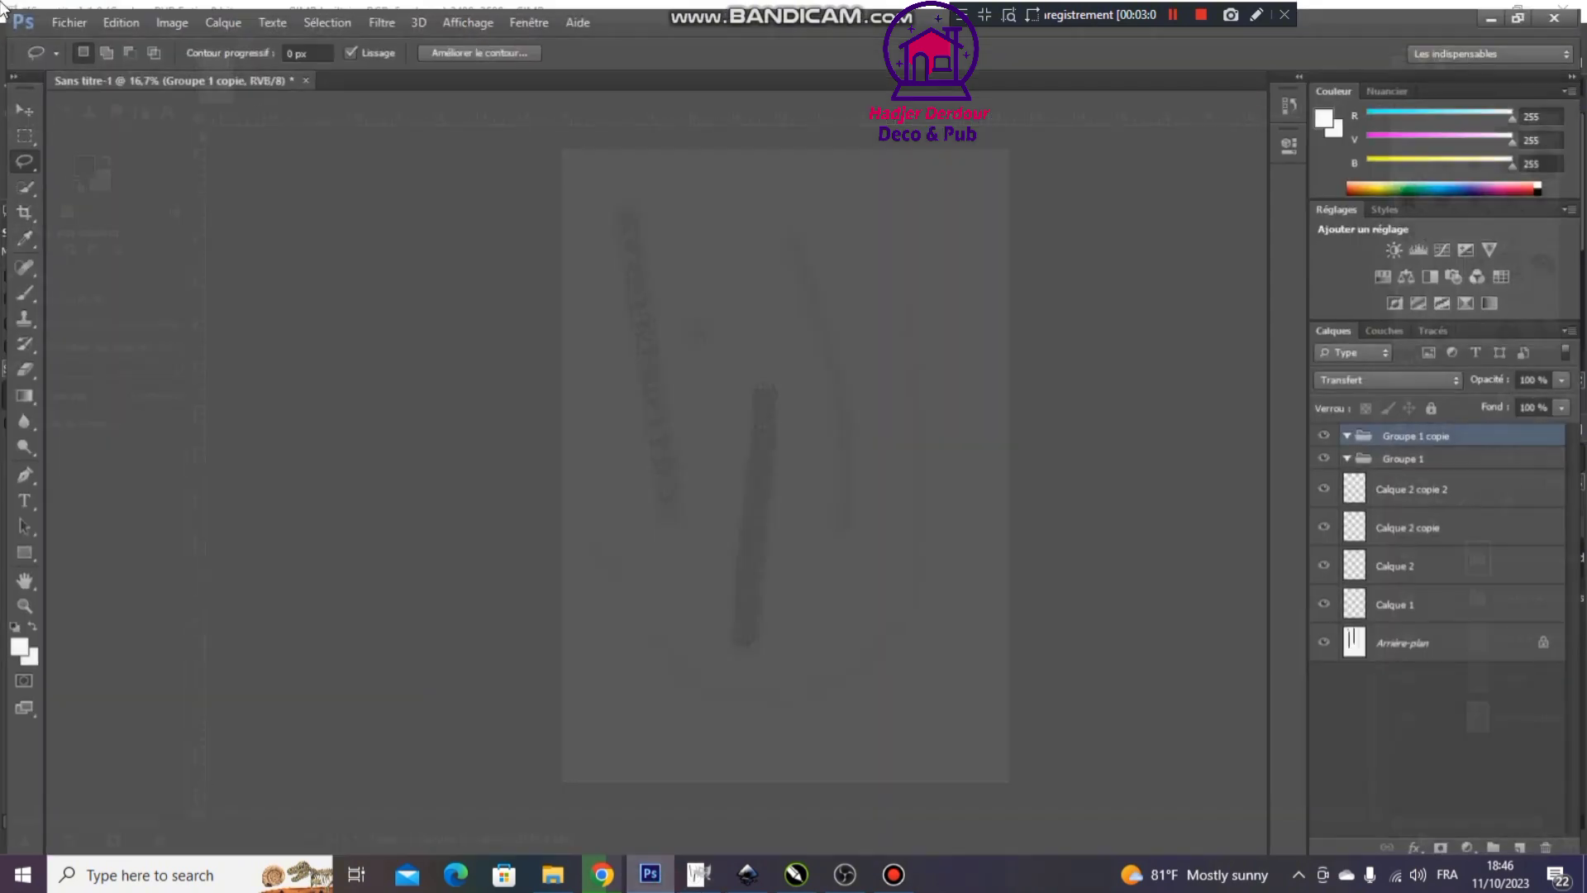
Glance at Photoshop's Fichier menu, then bring up GIMP's Fichier menu
{"action": "left_click", "coordinate": [63, 14]}
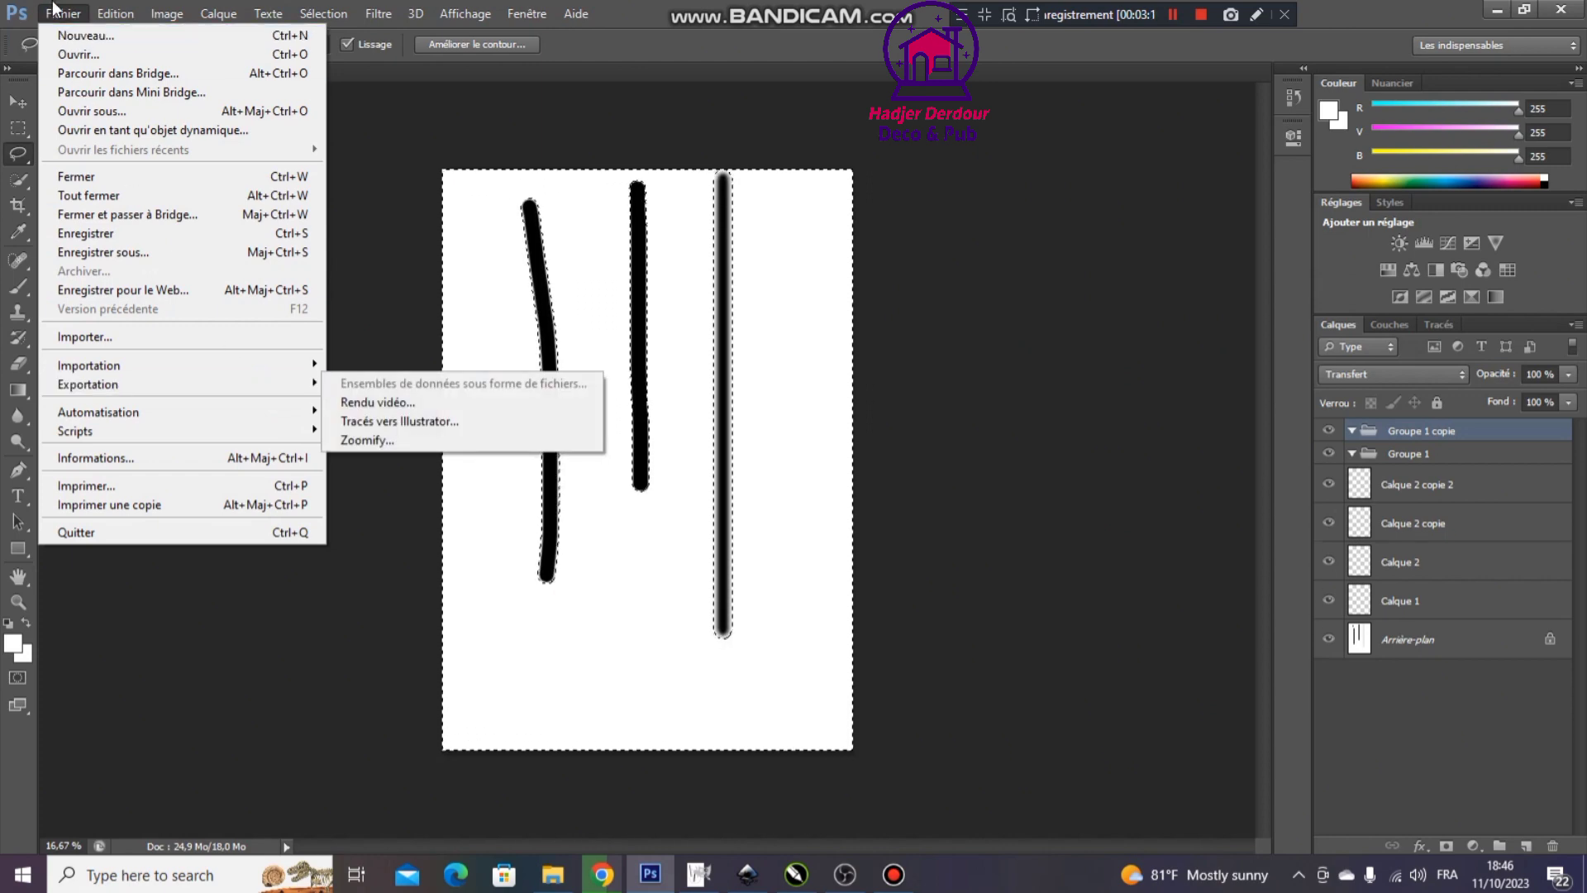
{"action": "mouse_move", "coordinate": [223, 21]}
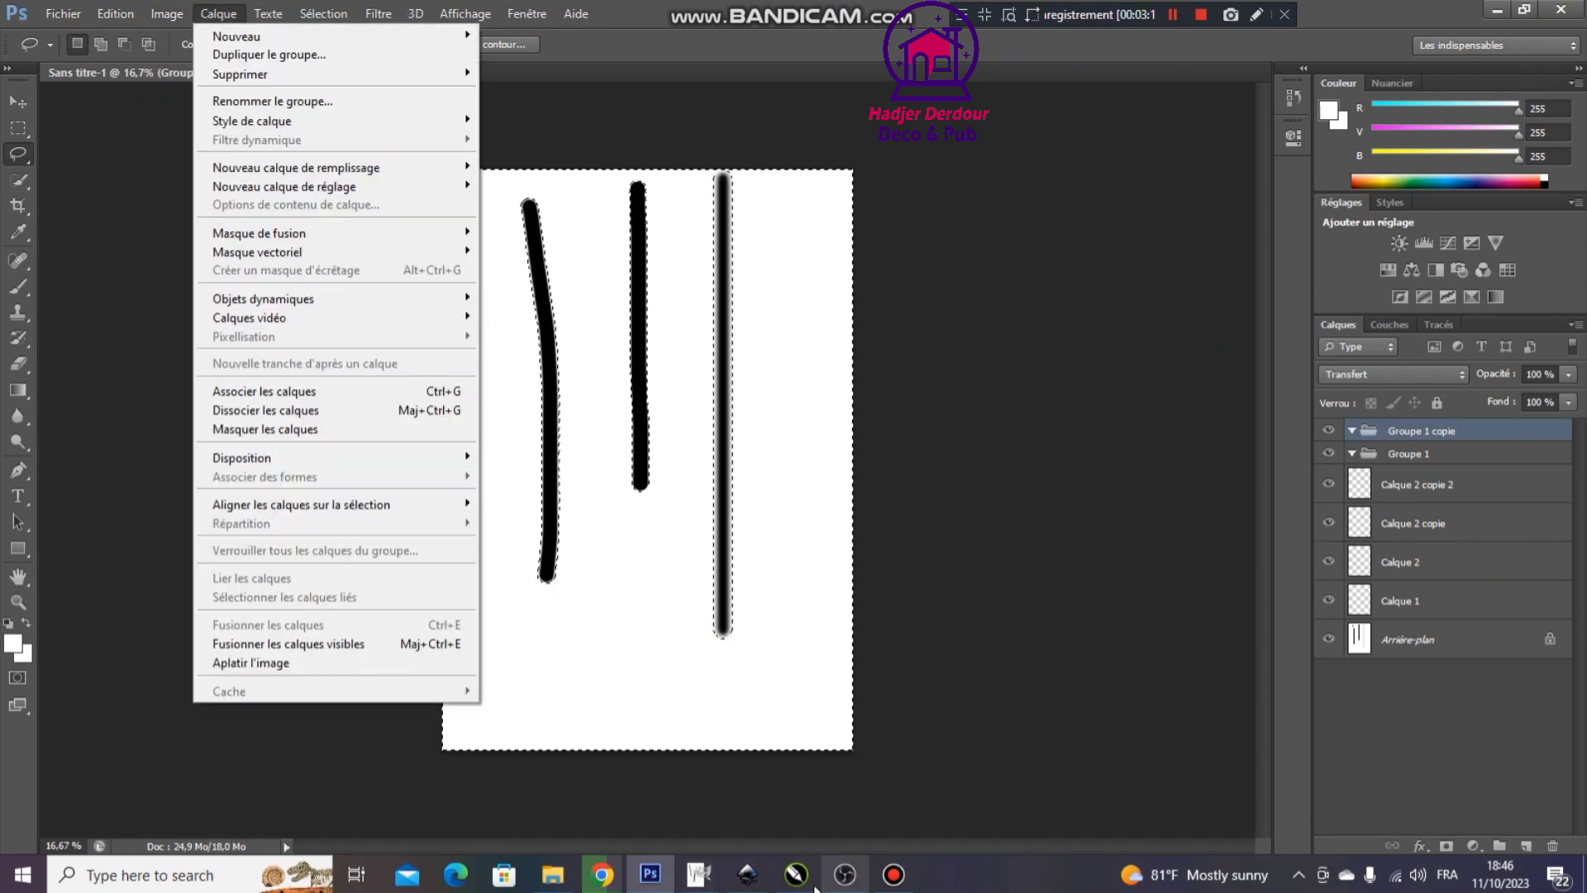
{"action": "left_click", "coordinate": [699, 874]}
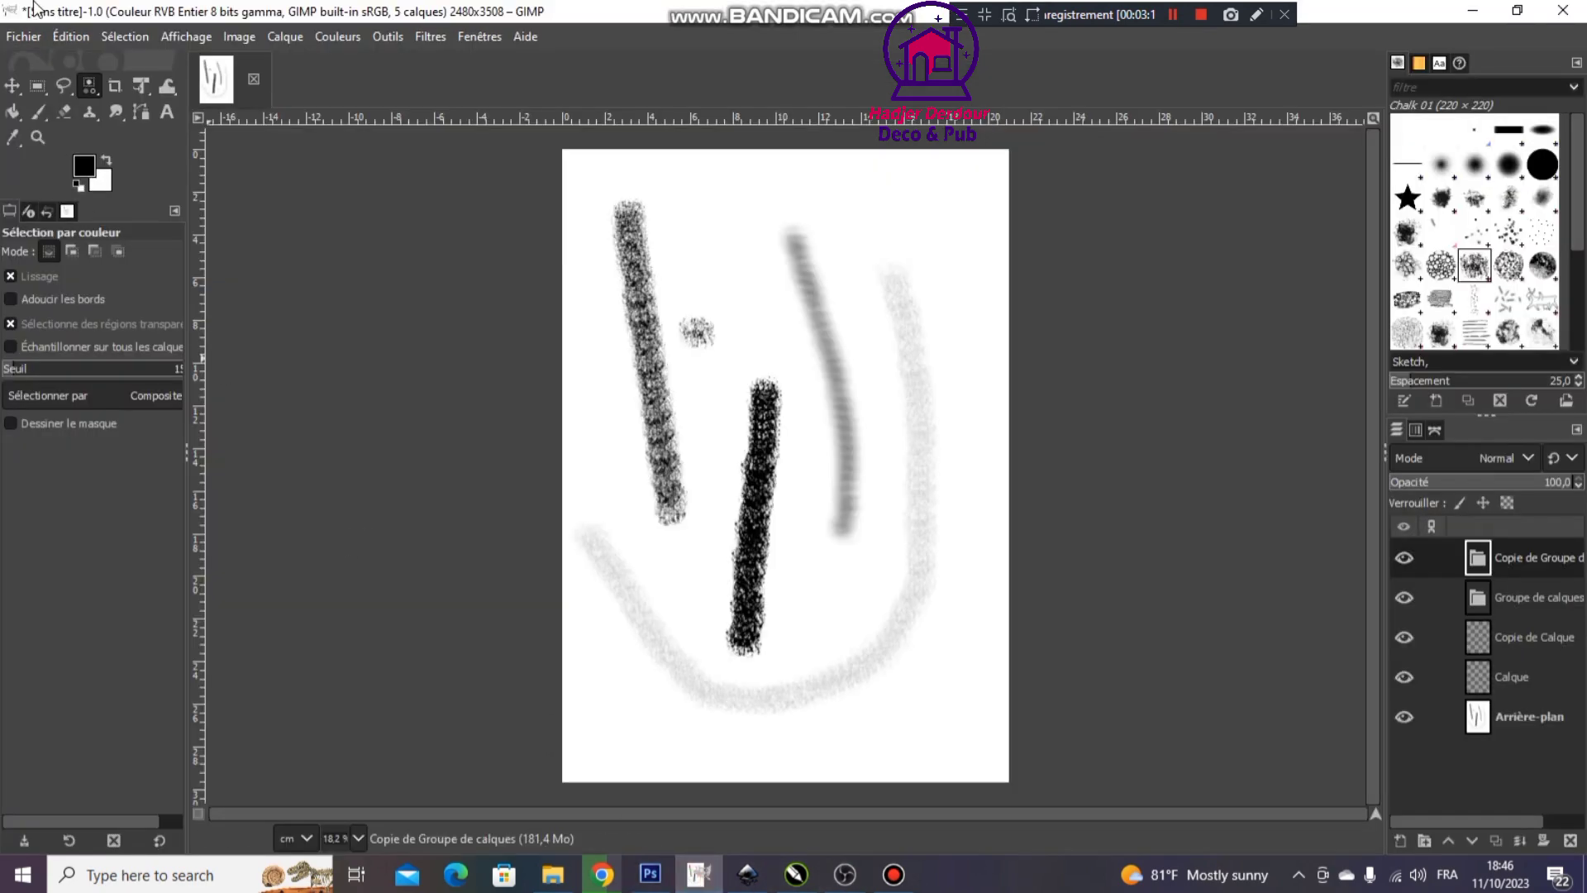
{"action": "left_click", "coordinate": [24, 36]}
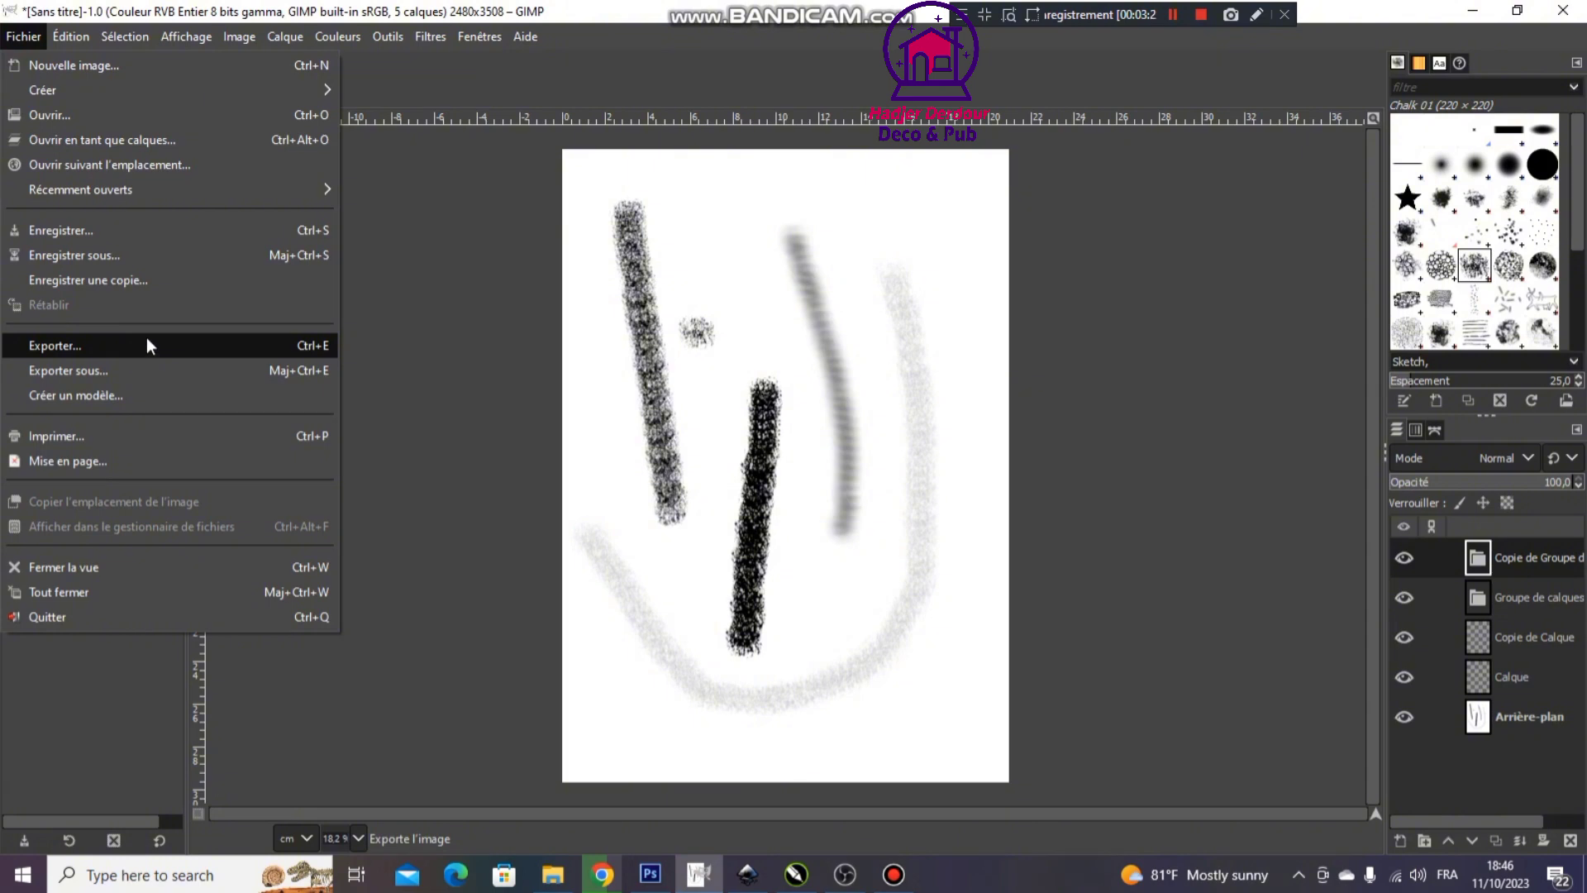
{"action": "left_click", "coordinate": [149, 344]}
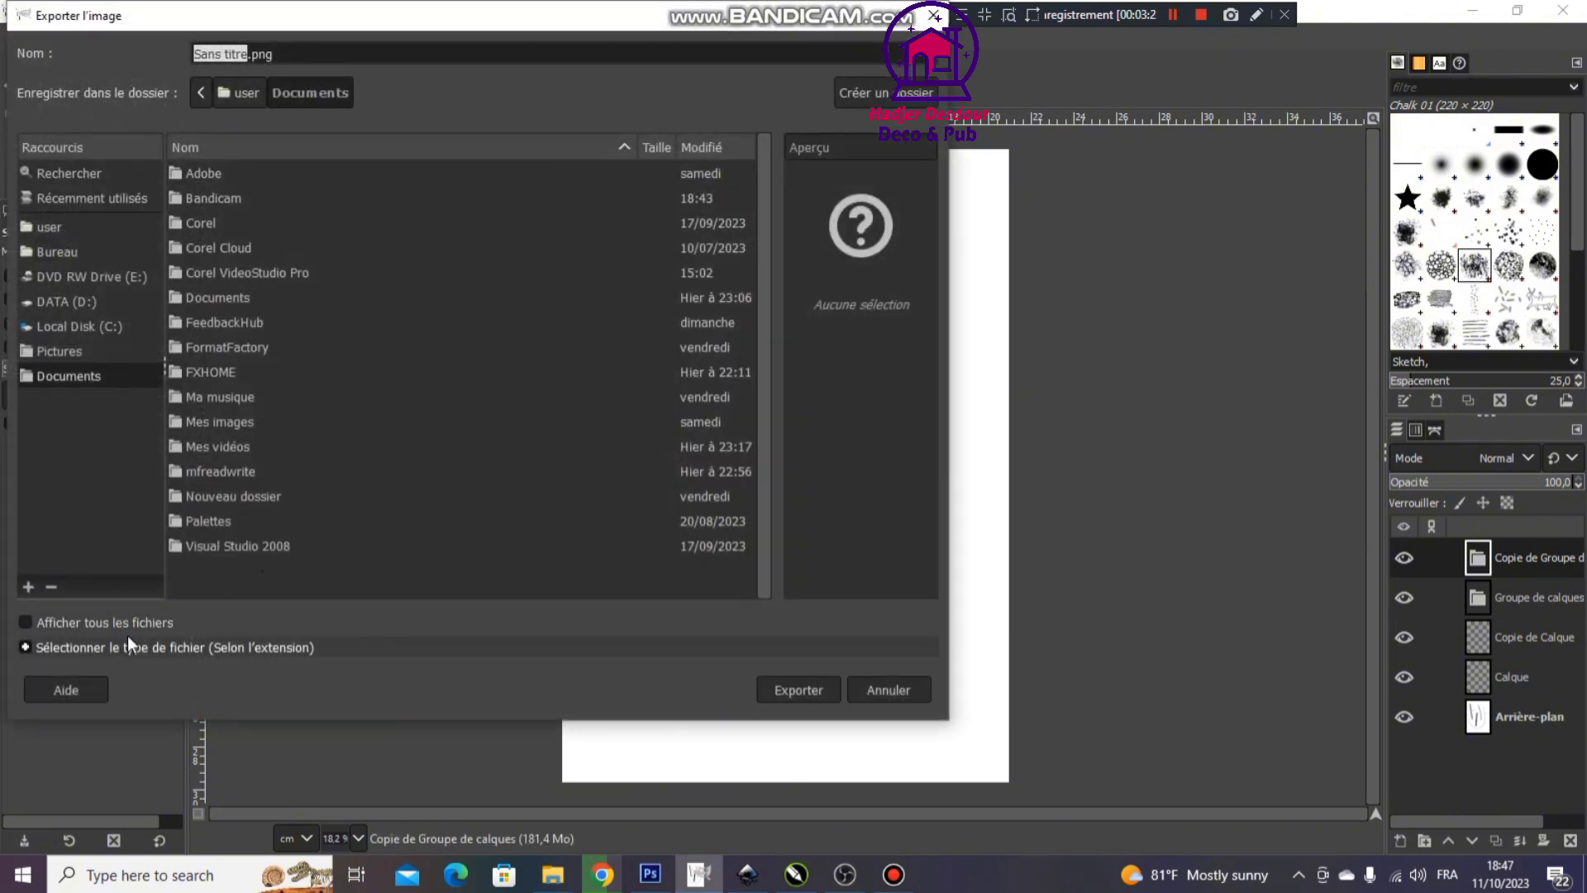
{"action": "left_click", "coordinate": [323, 51]}
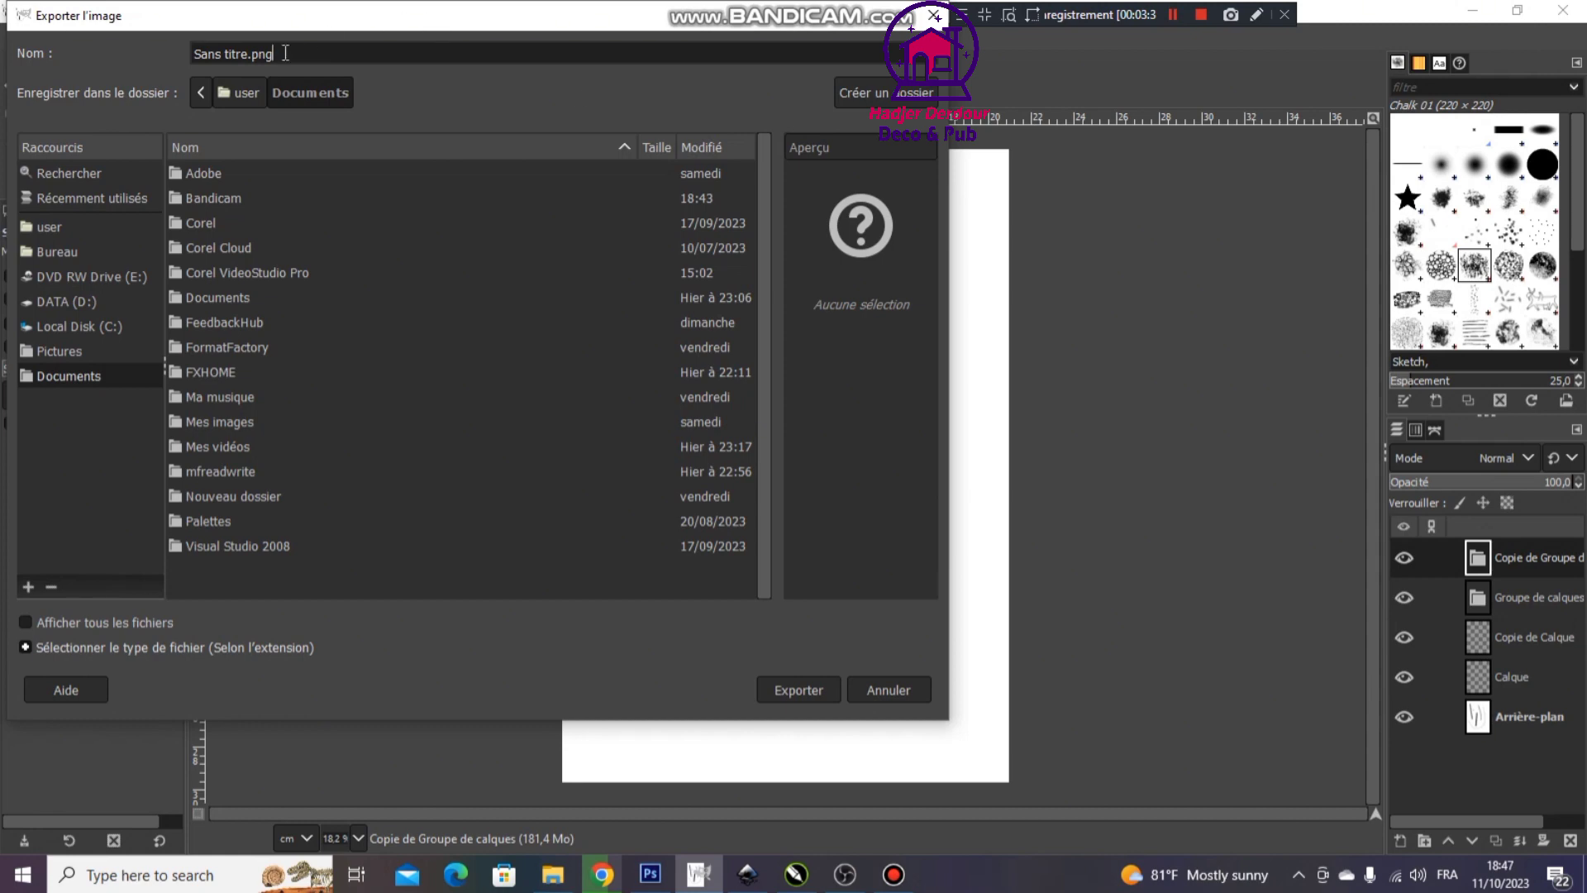
{"action": "left_click", "coordinate": [106, 357]}
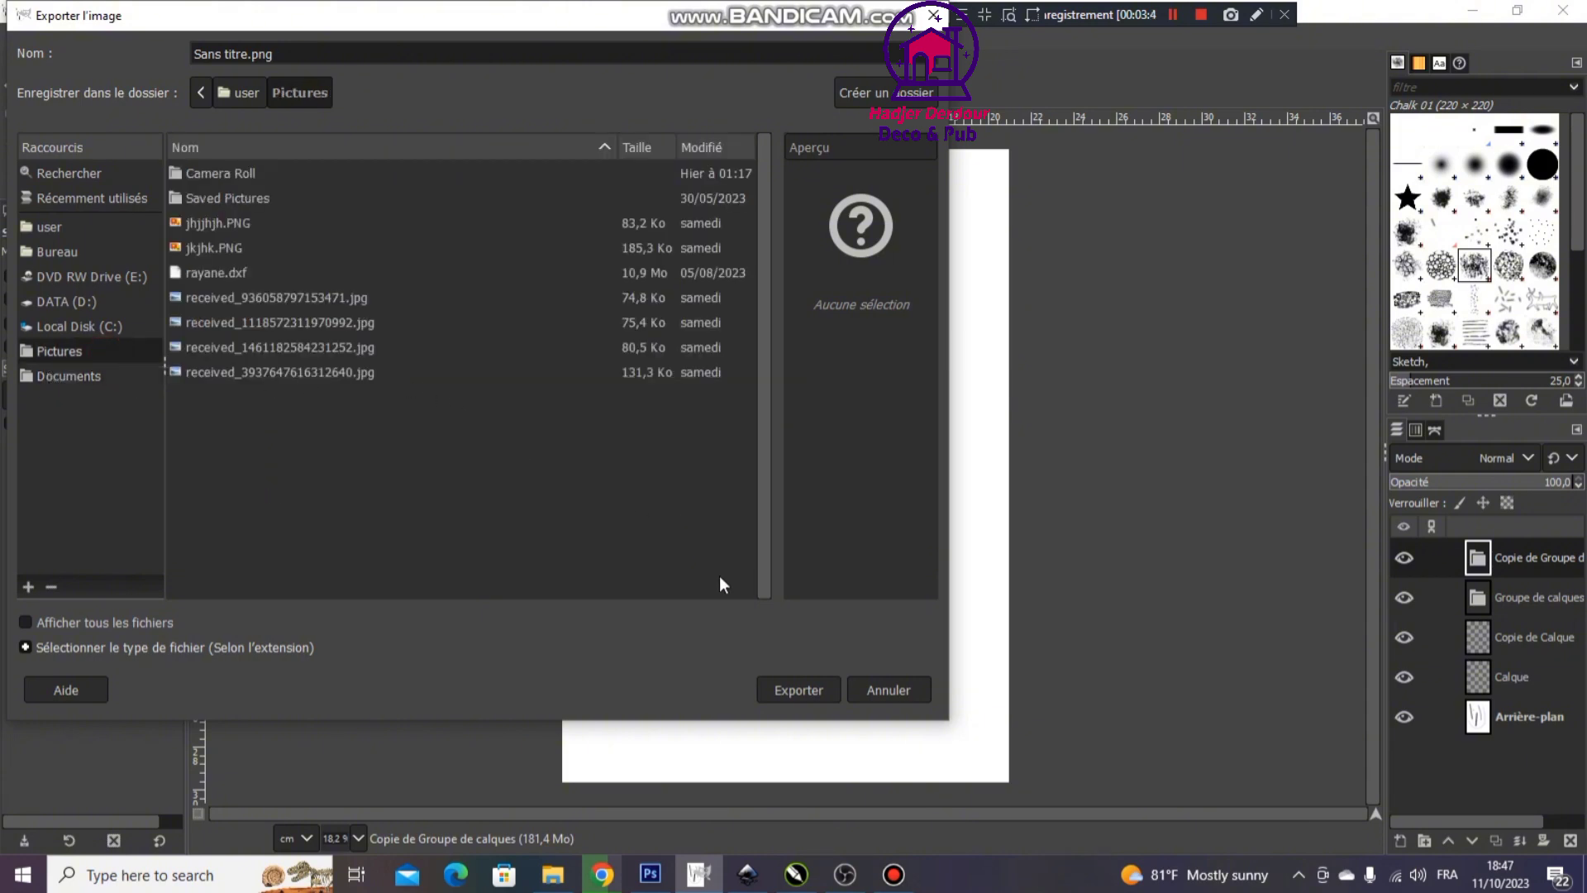
{"action": "left_click", "coordinate": [812, 703]}
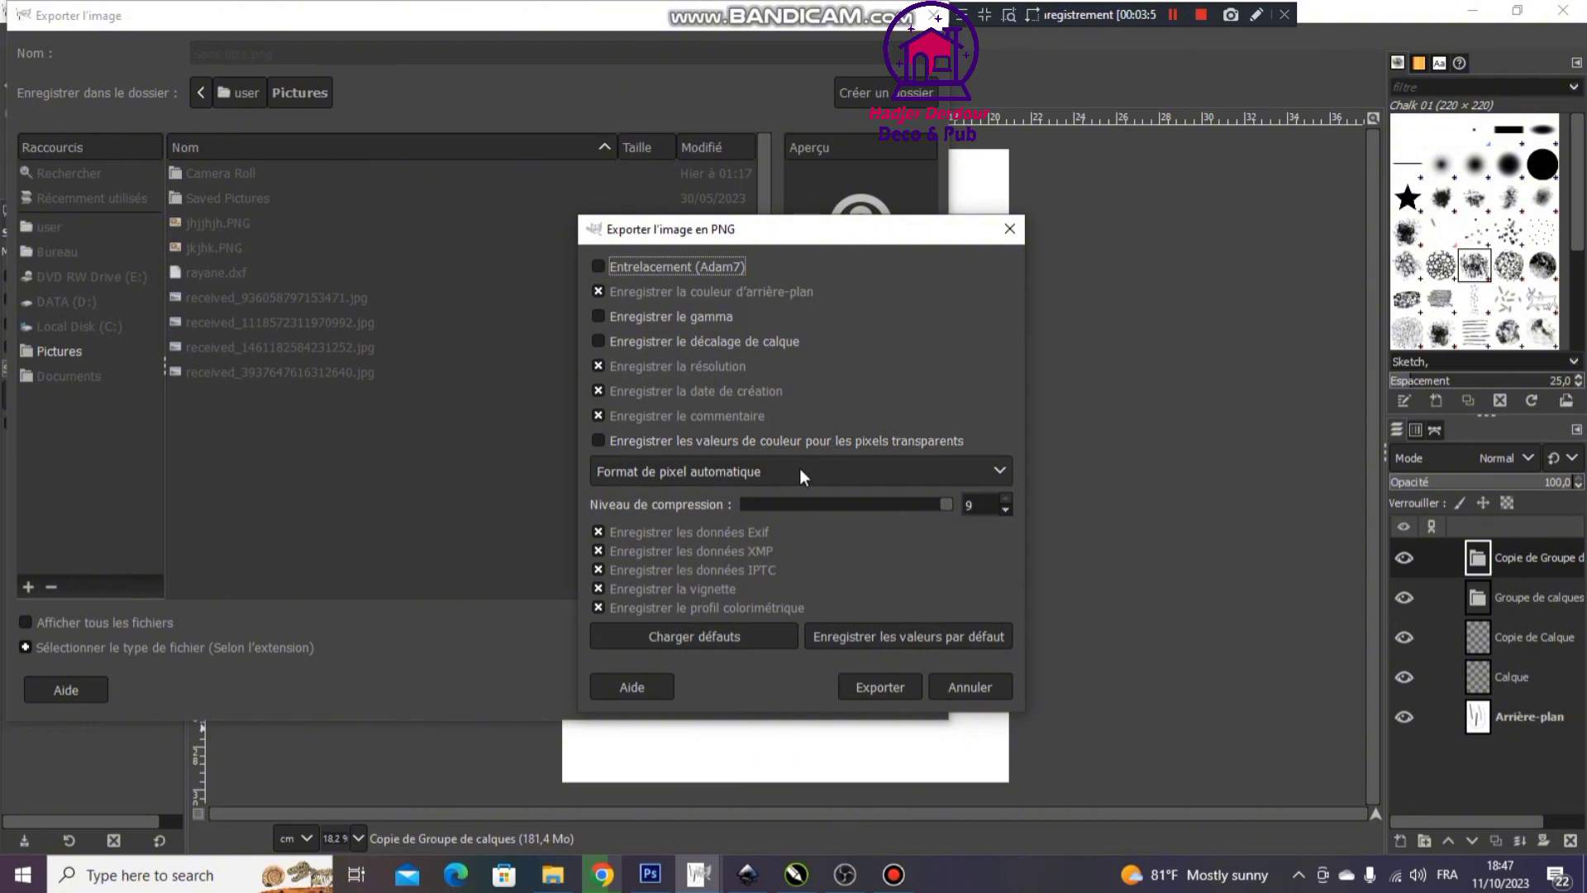
{"action": "left_click", "coordinate": [889, 469]}
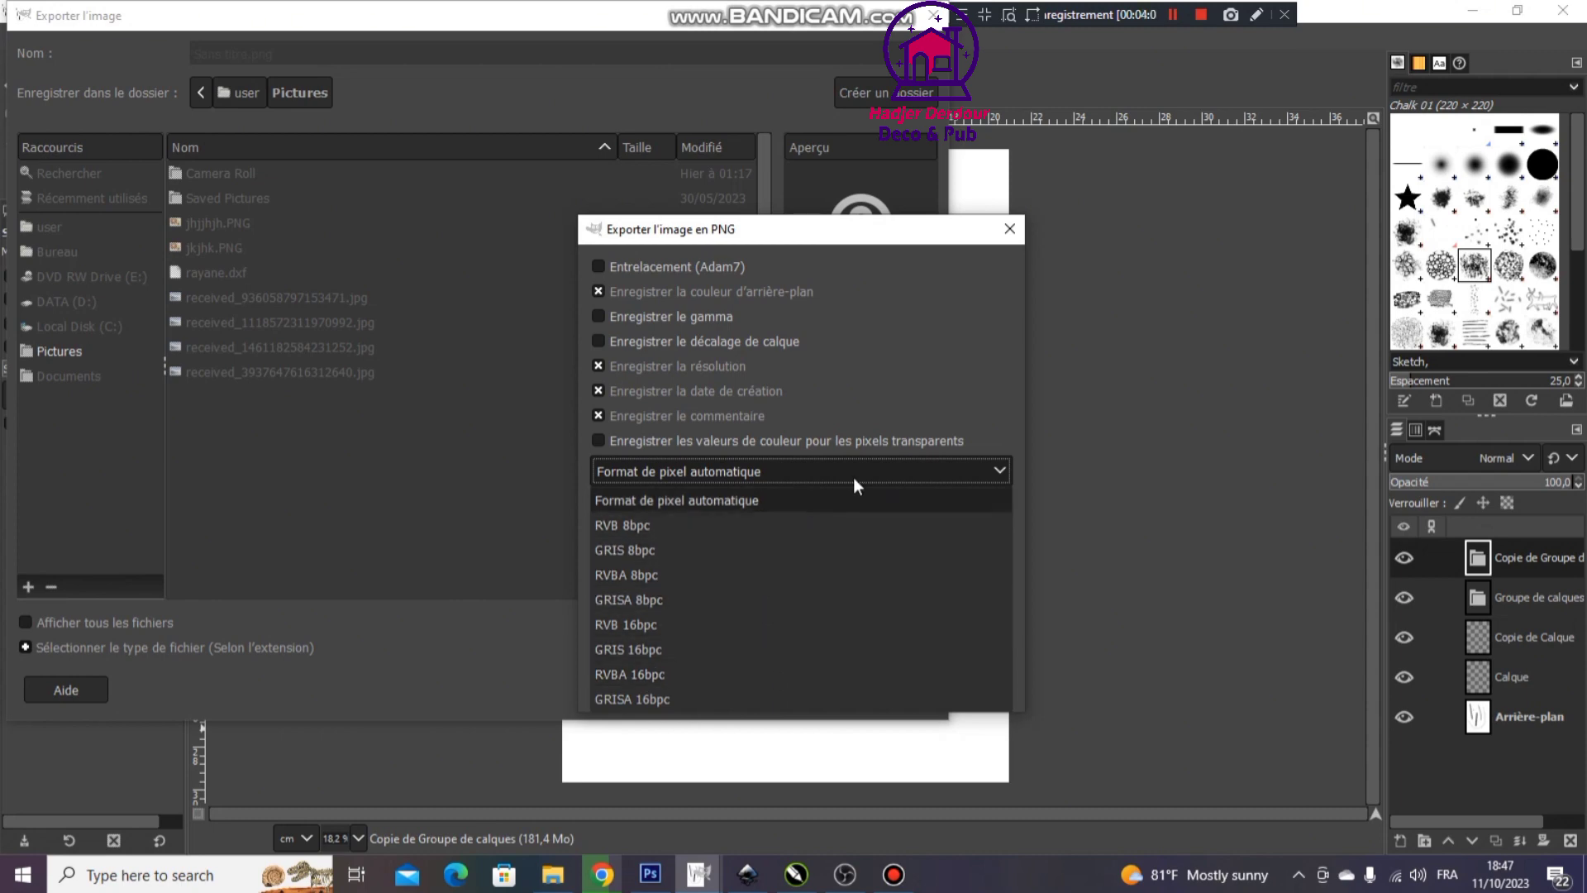
{"action": "left_click", "coordinate": [855, 497]}
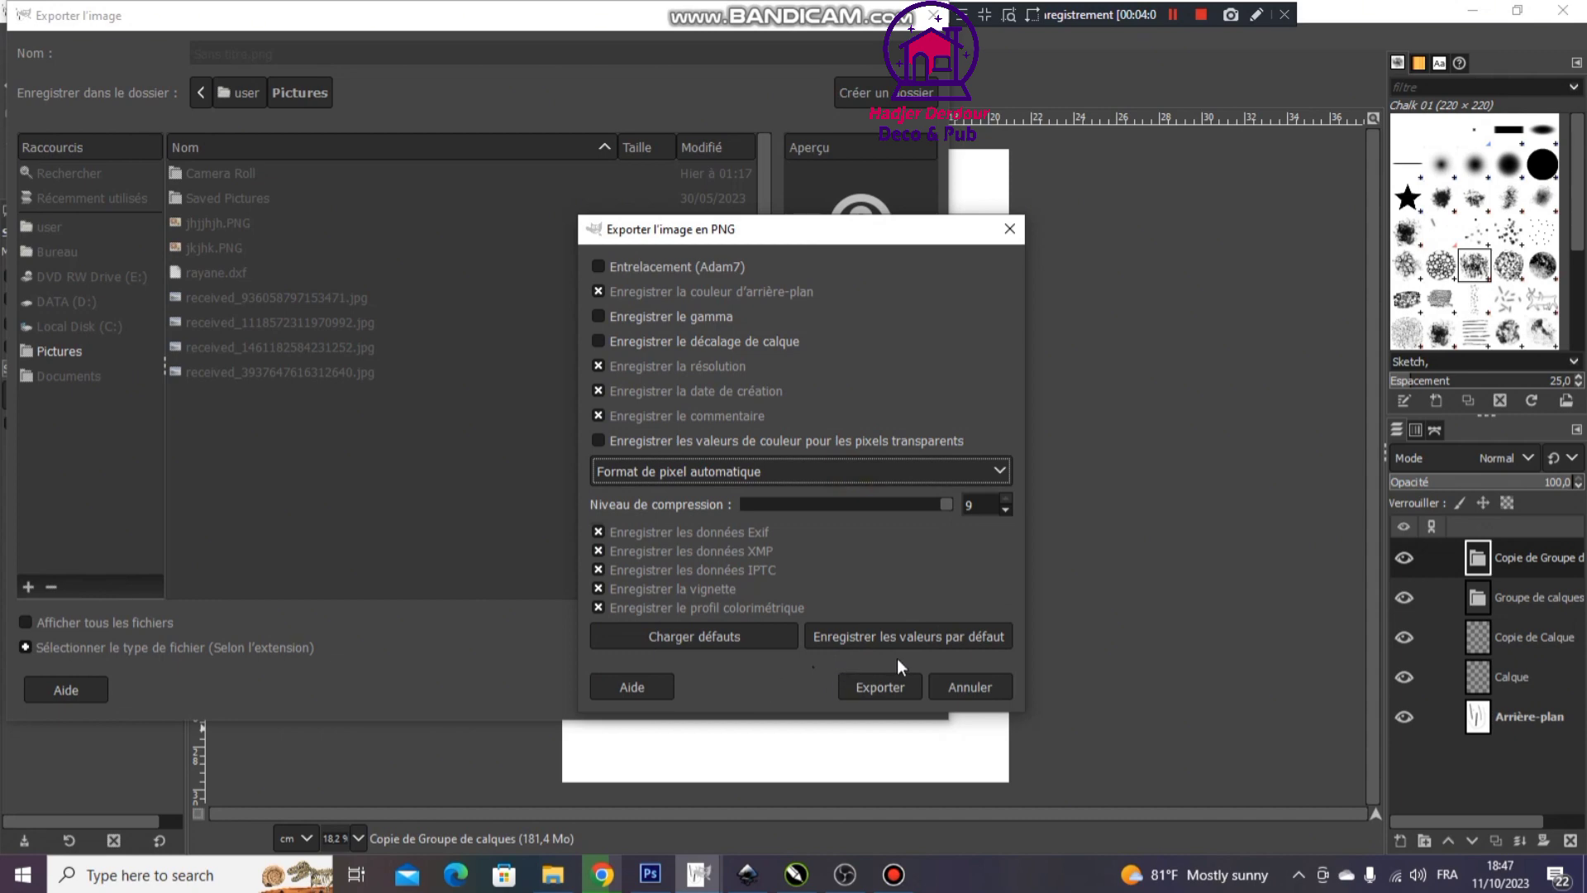
{"action": "left_click", "coordinate": [949, 688]}
{"action": "left_click", "coordinate": [935, 14]}
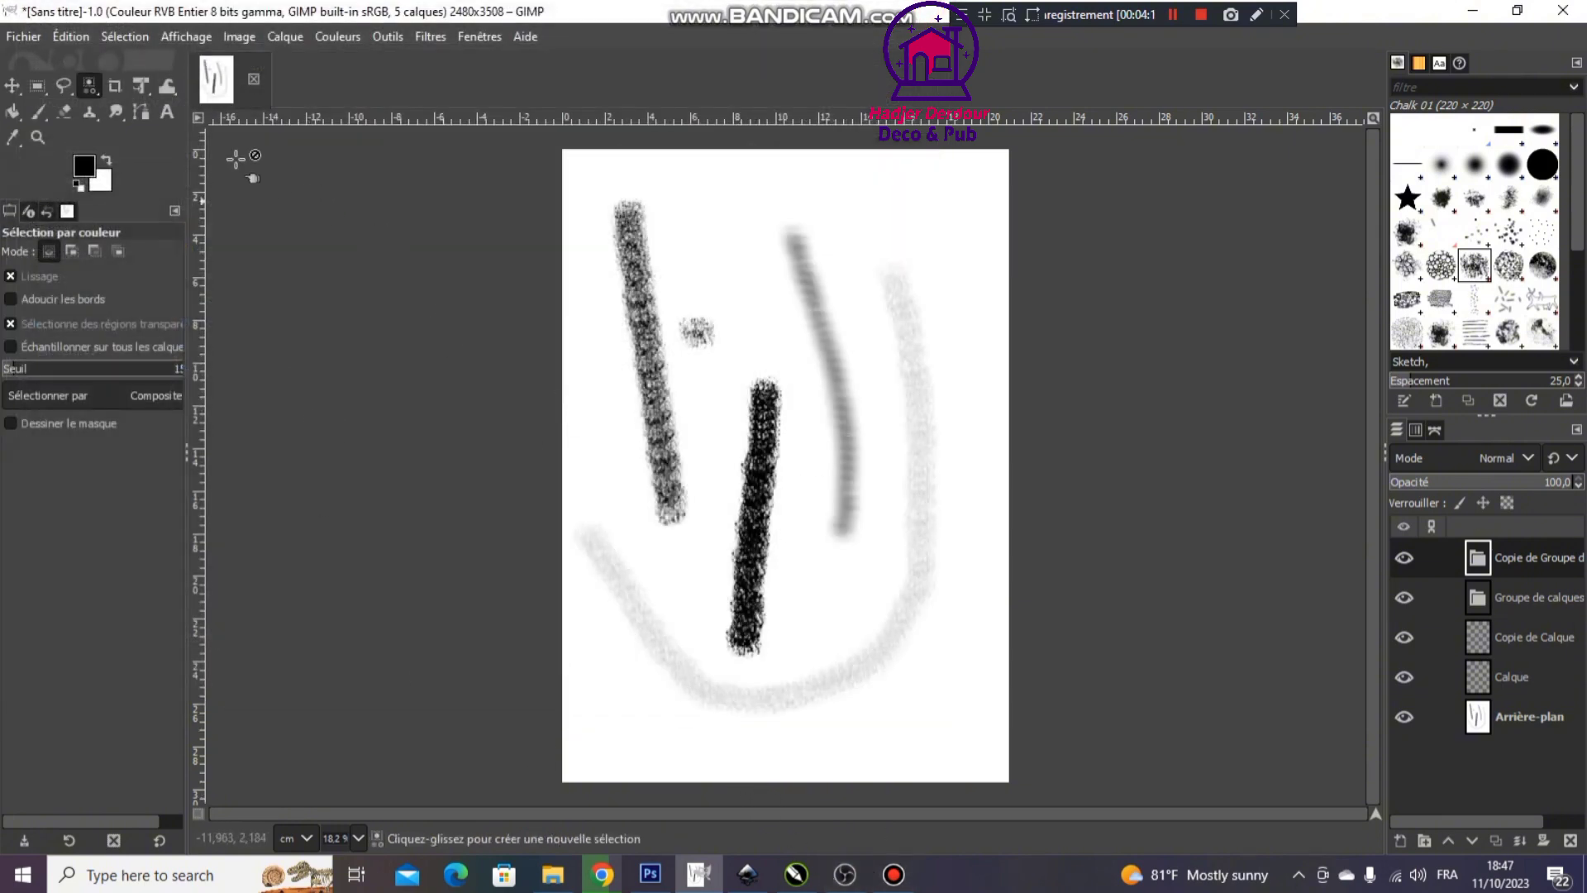
Browse GIMP's Calque menu and Photoshop's Filtre and 3D menus
{"action": "left_click", "coordinate": [286, 36]}
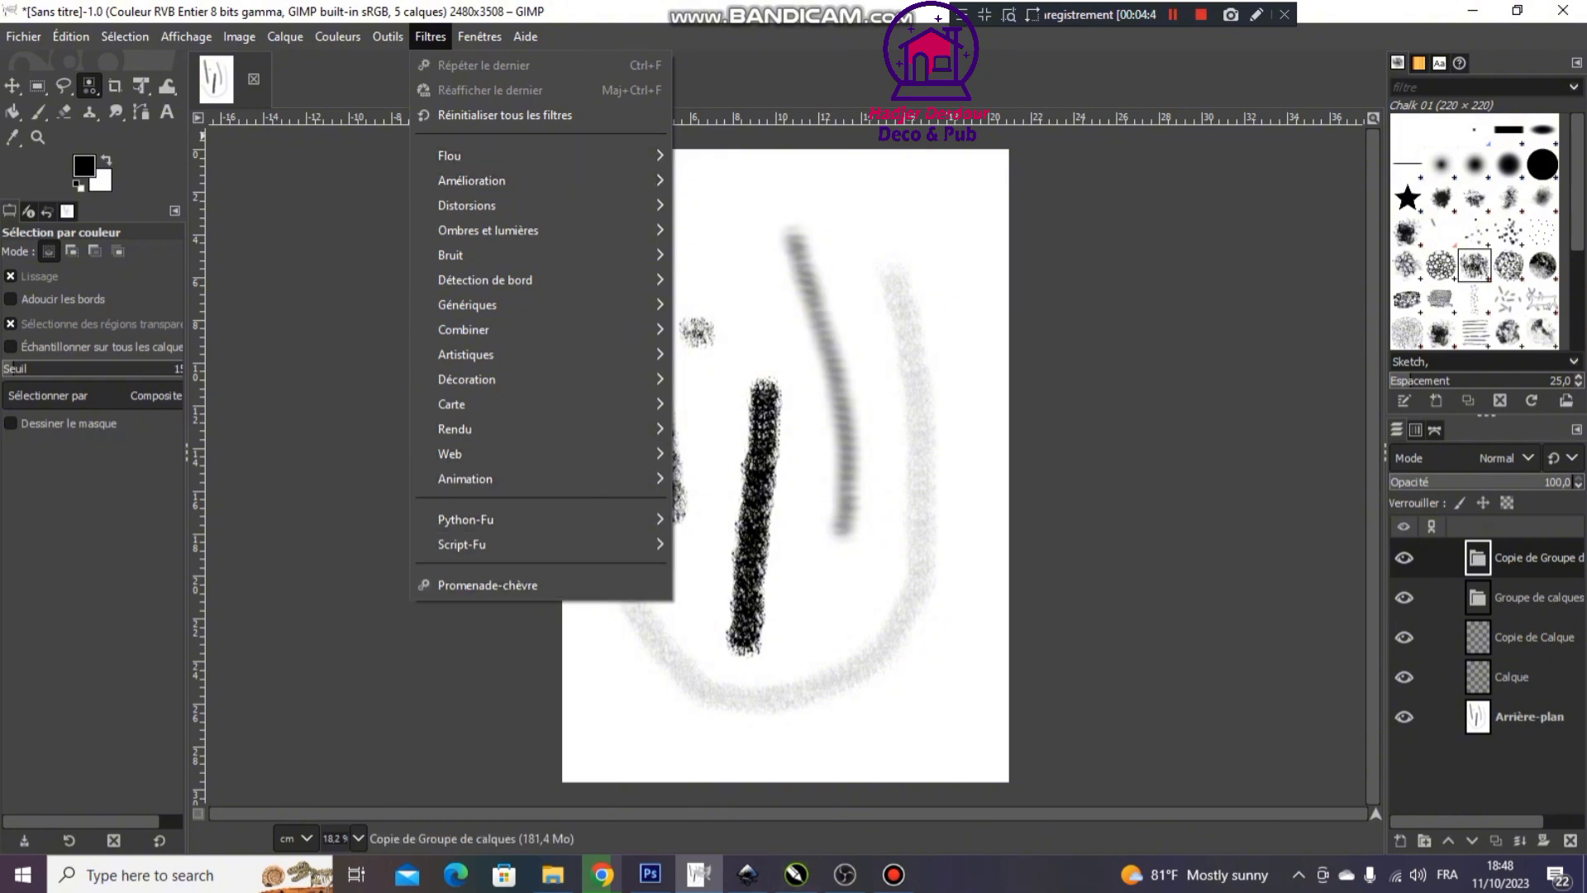
{"action": "left_click", "coordinate": [650, 874]}
{"action": "left_click", "coordinate": [380, 14]}
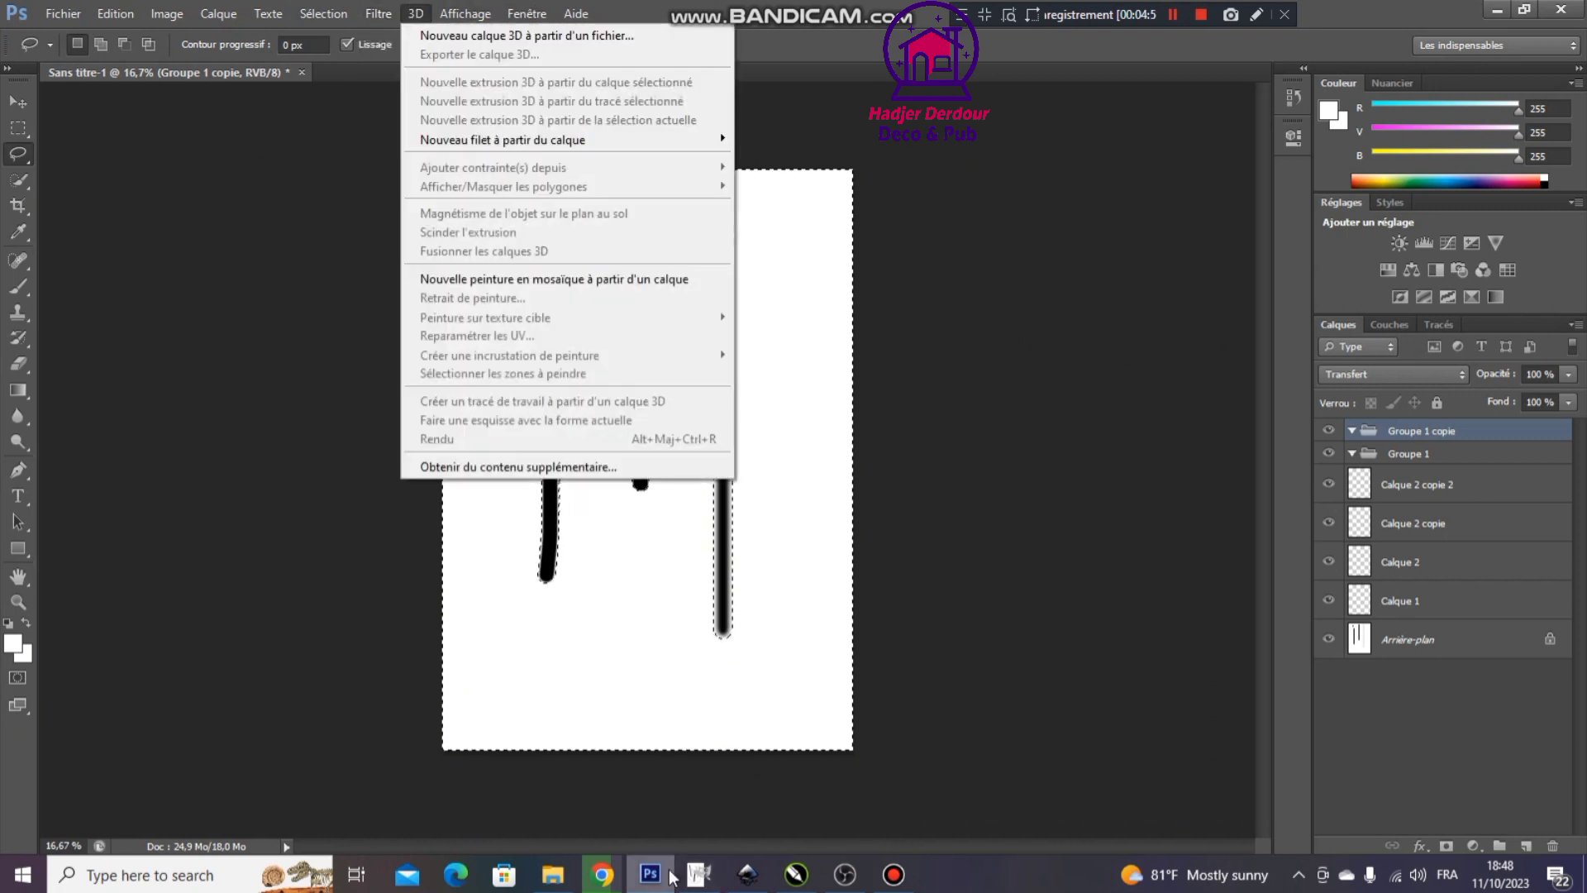
{"action": "left_click", "coordinate": [698, 874]}
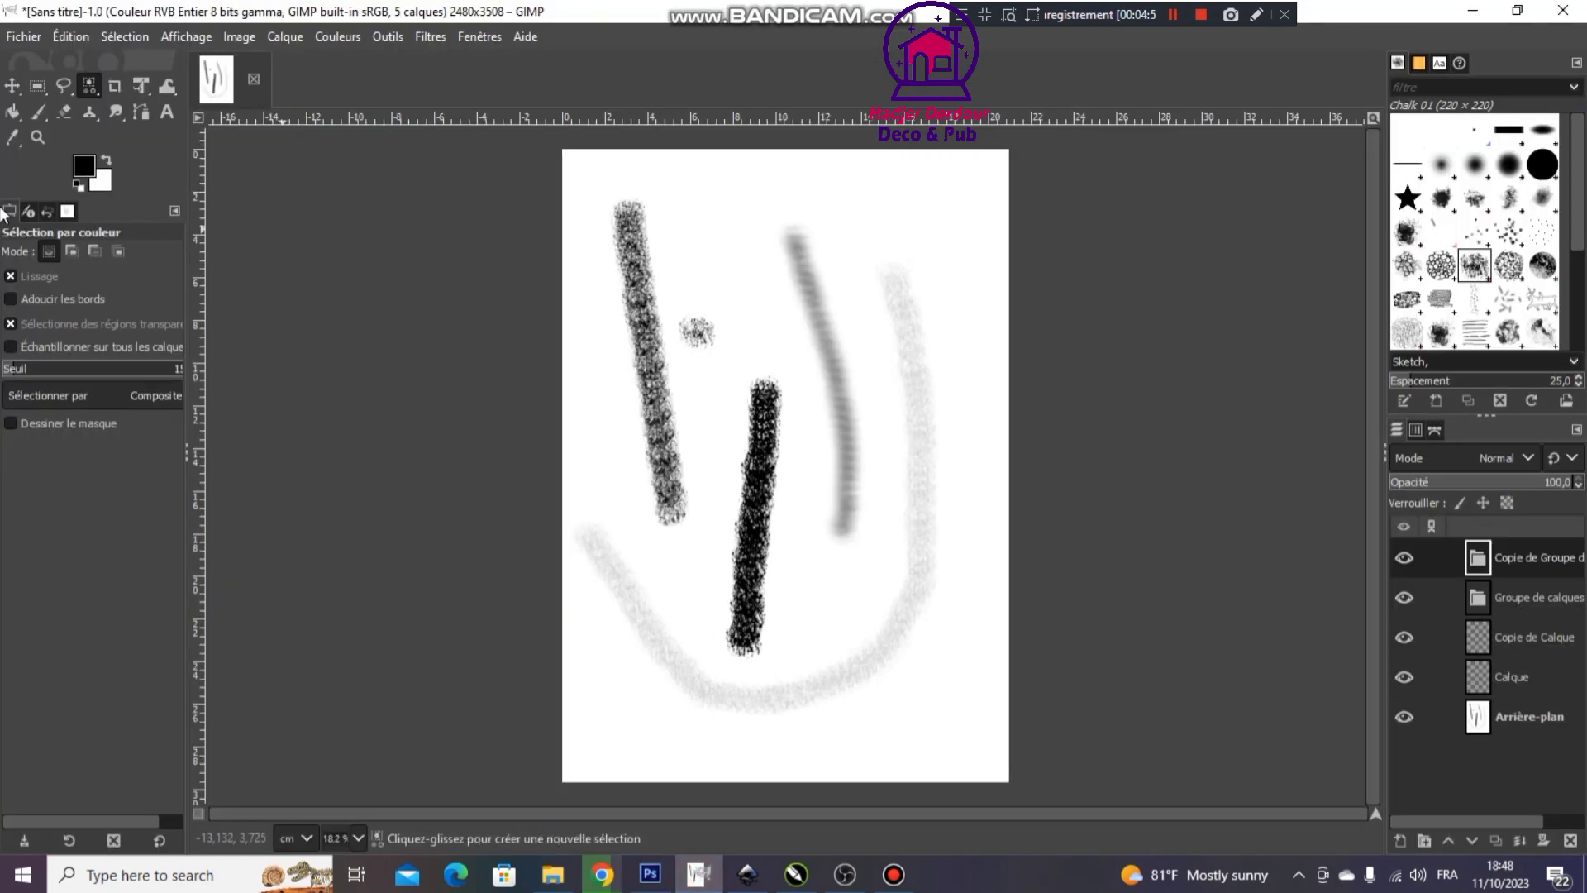
{"action": "left_click", "coordinate": [650, 876]}
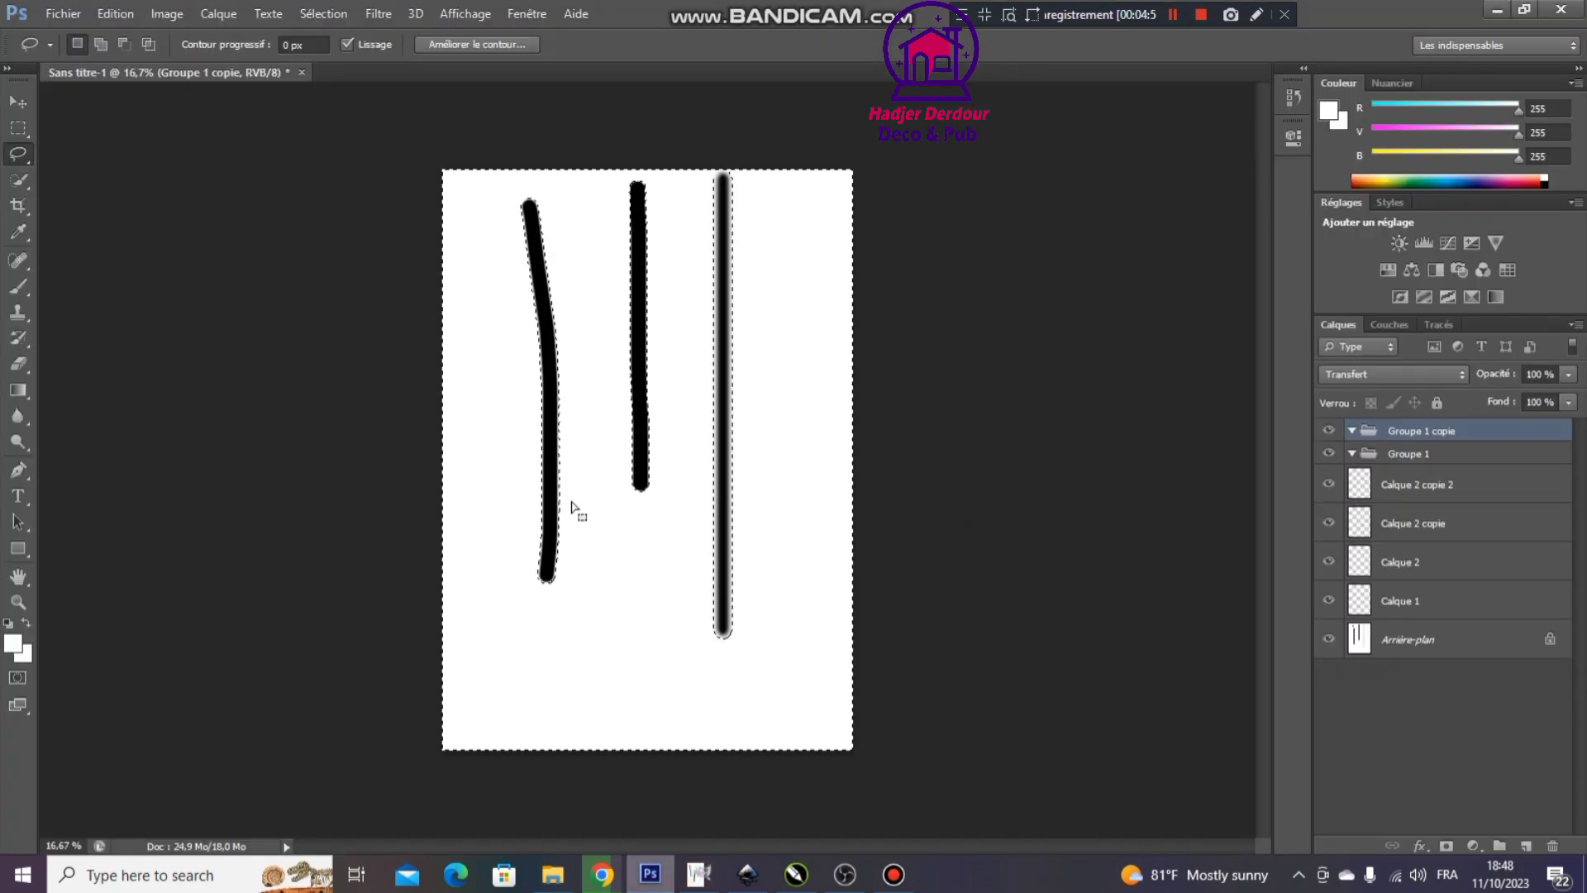
{"action": "left_click", "coordinate": [413, 15]}
{"action": "left_click", "coordinate": [403, 20]}
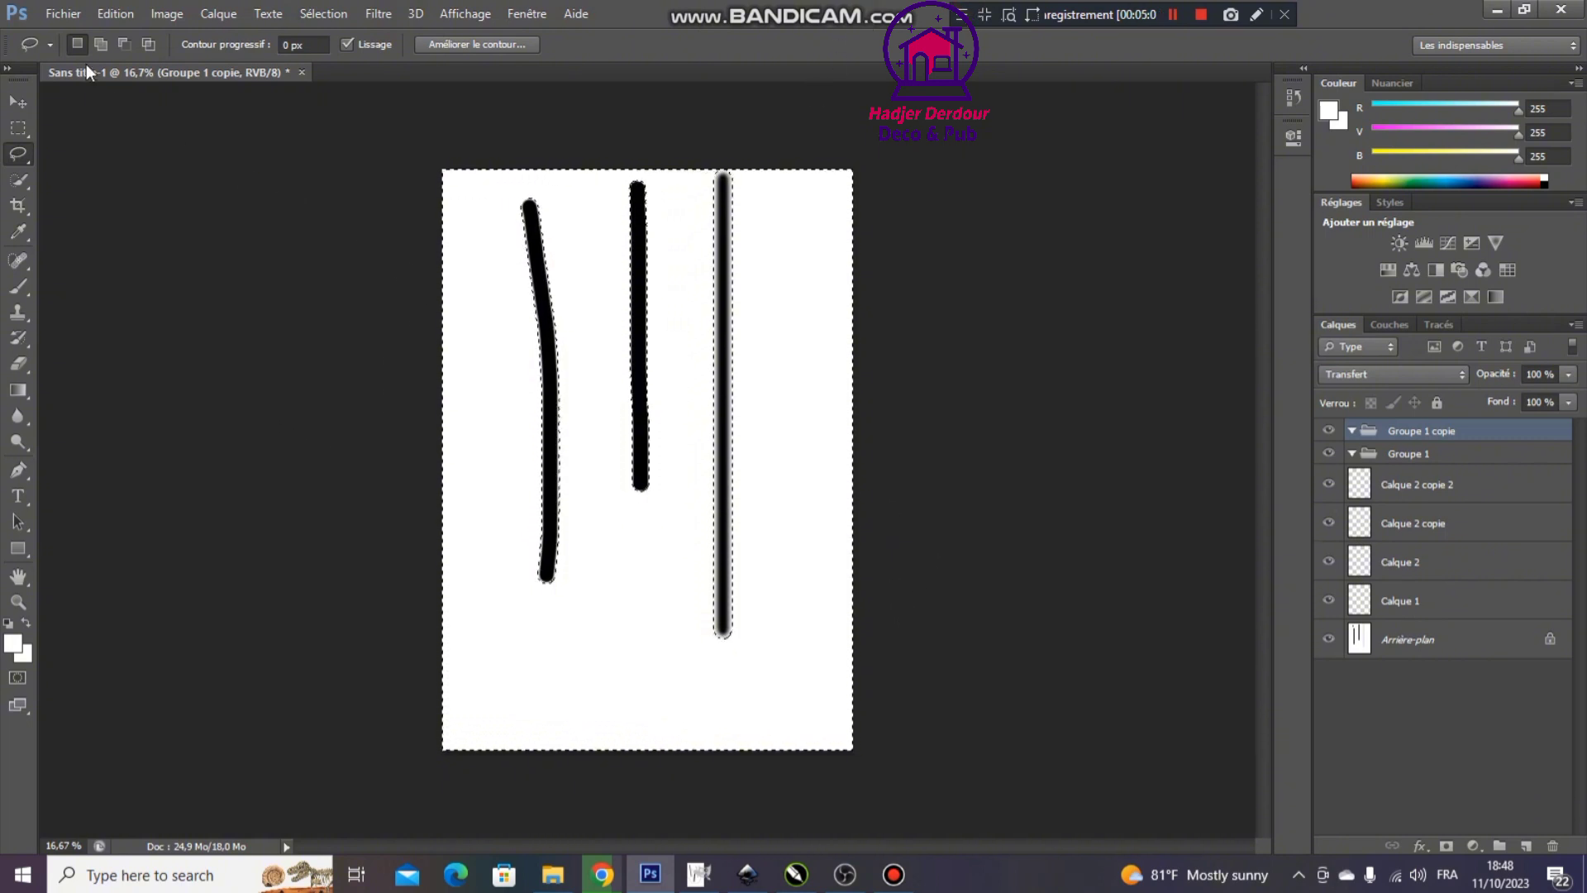
Show rulers around the Photoshop document with Ctrl+R, then return to GIMP
{"action": "key", "text": "ctrl+r"}
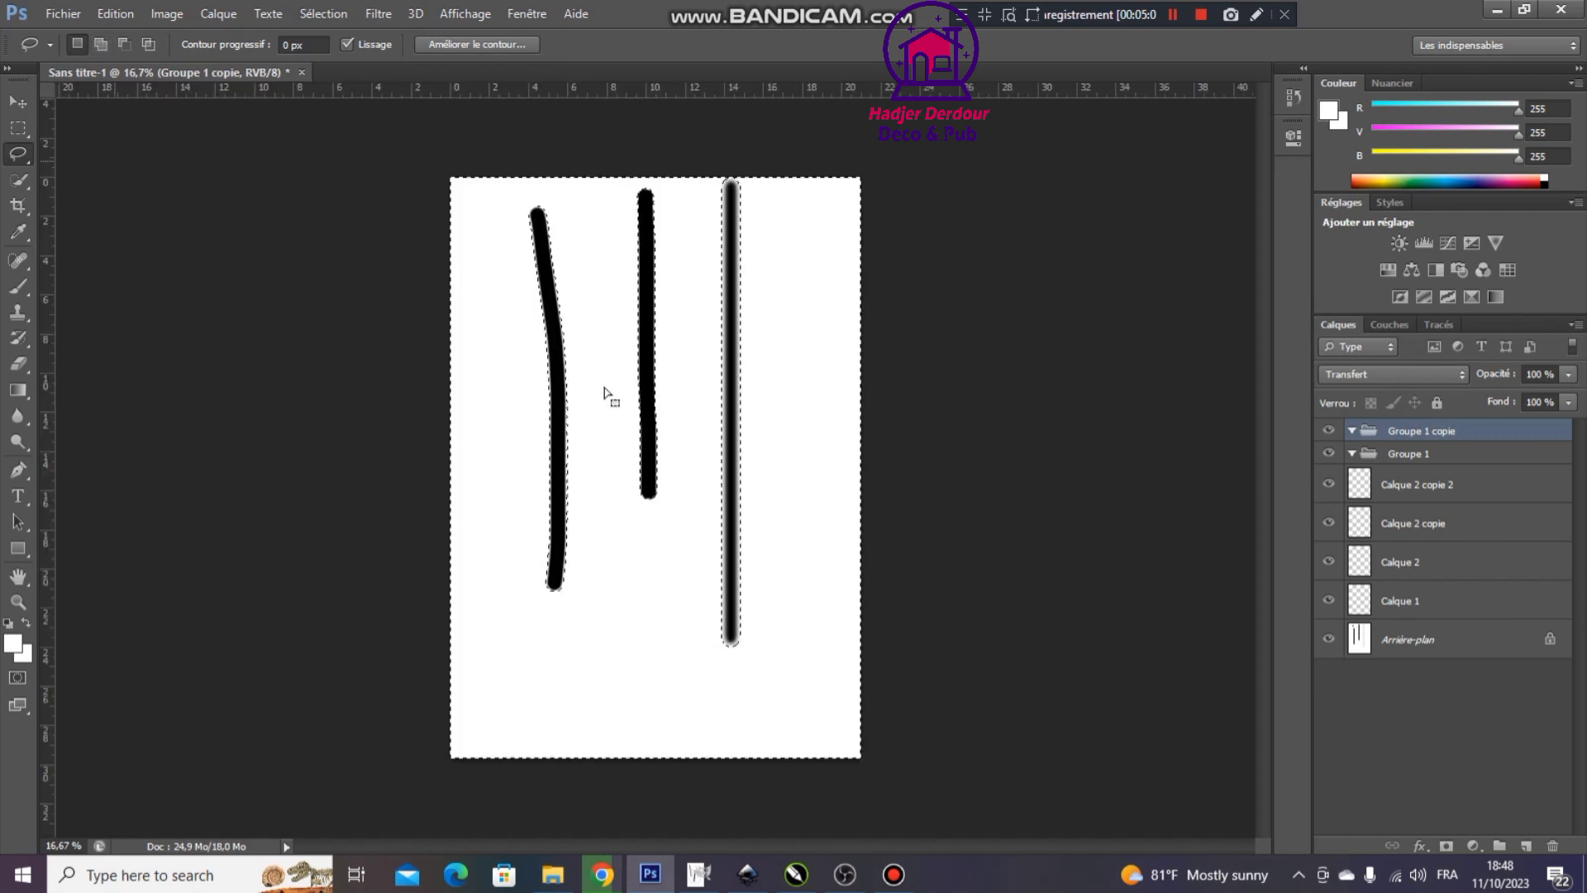
{"action": "left_click", "coordinate": [696, 876]}
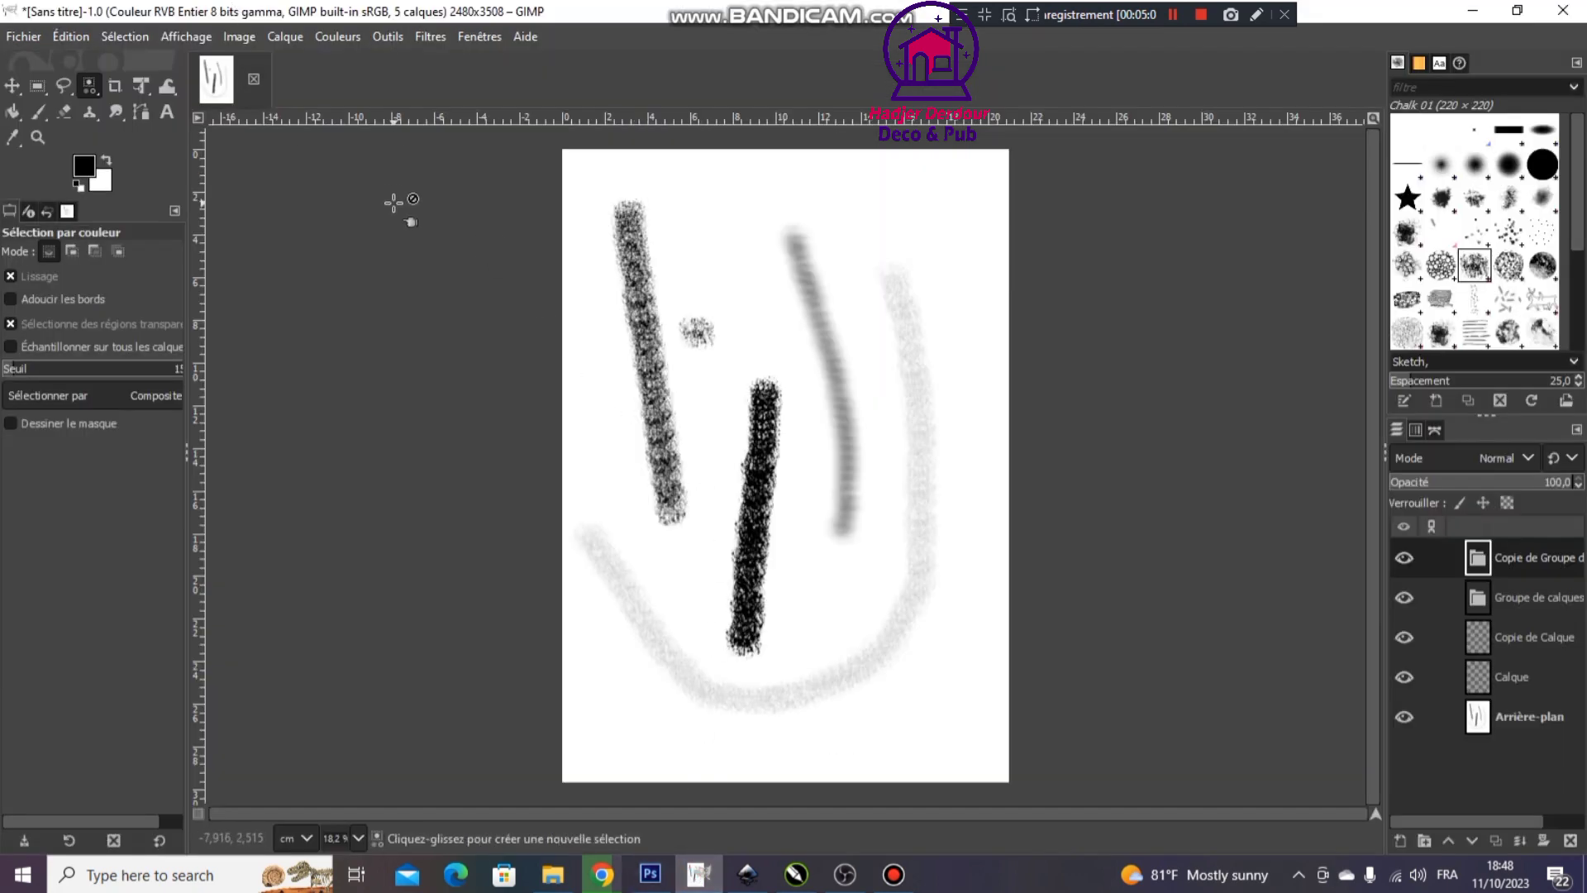
{"action": "key", "text": "ctrl"}
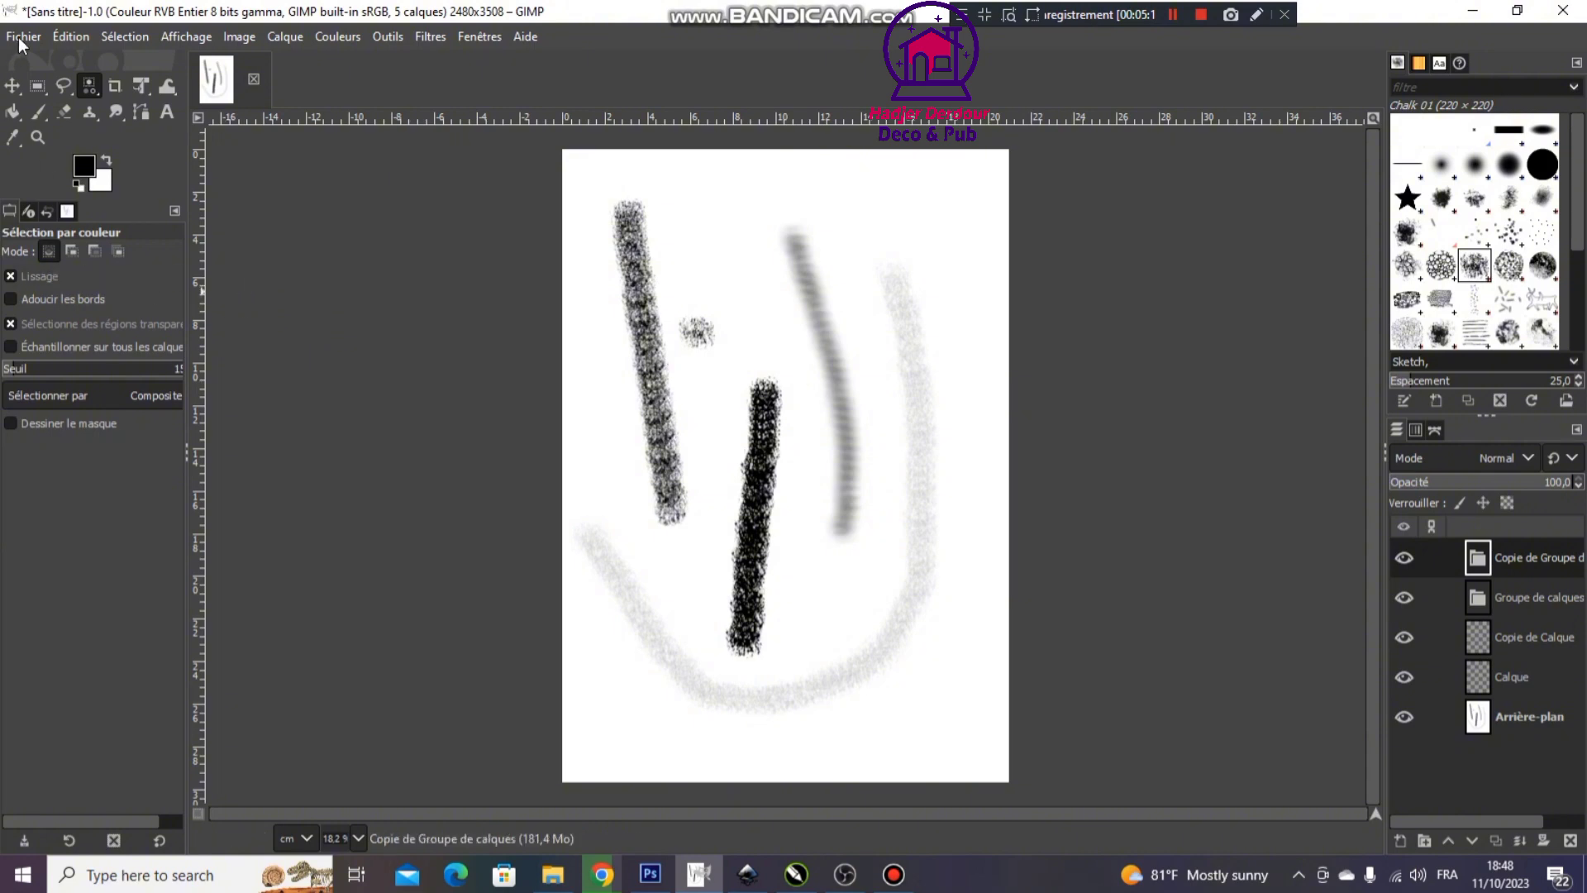
View the Modèle size templates in GIMP's Nouvelle image dialog
{"action": "left_click", "coordinate": [24, 39]}
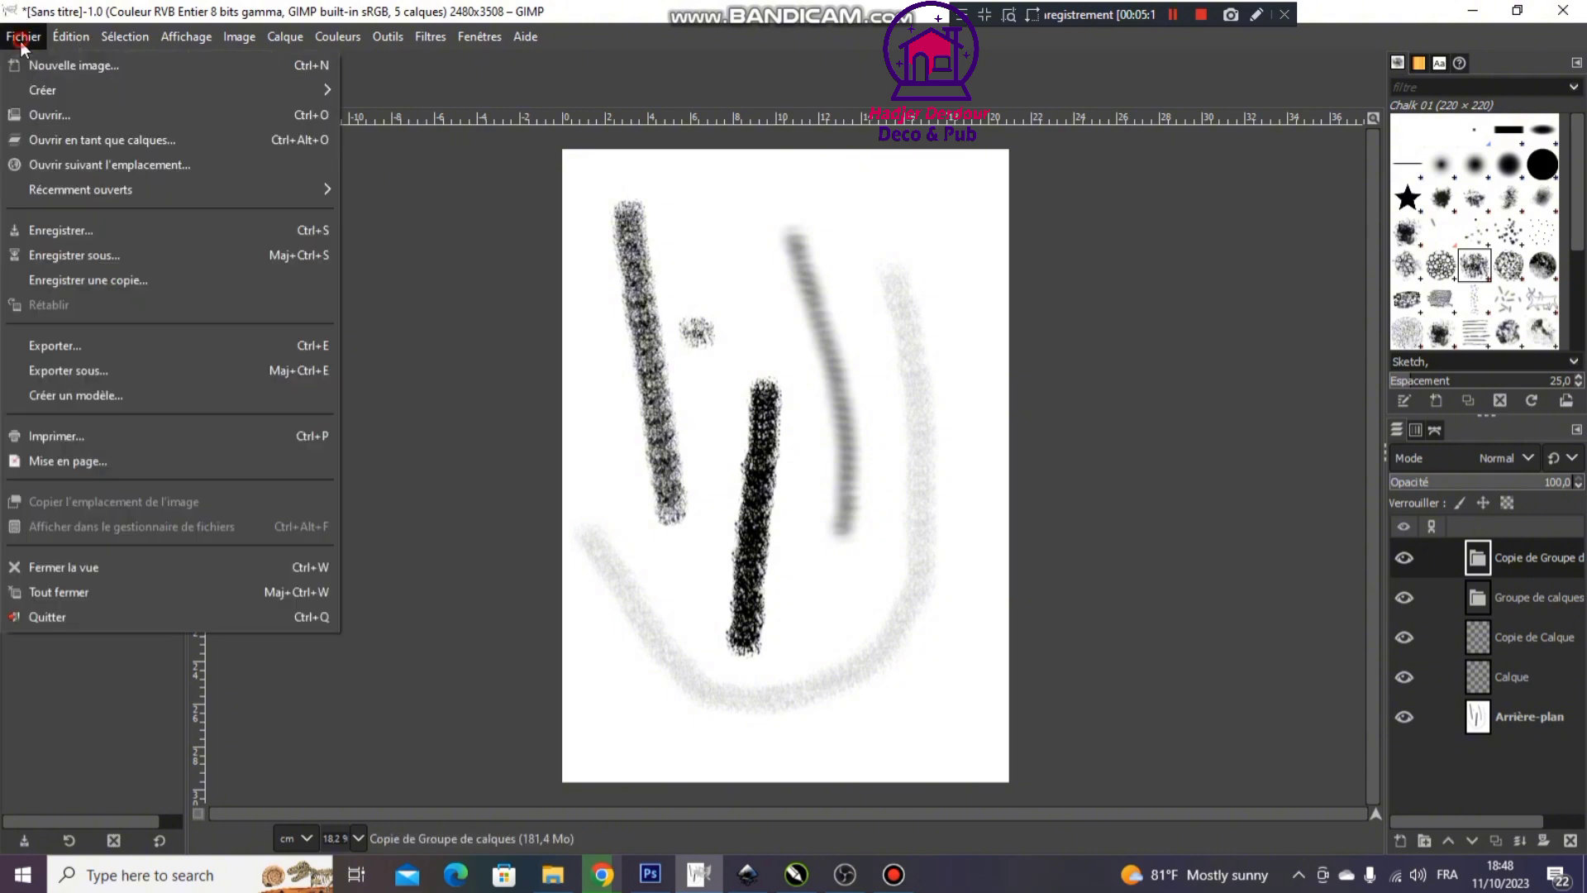
{"action": "left_click", "coordinate": [70, 67]}
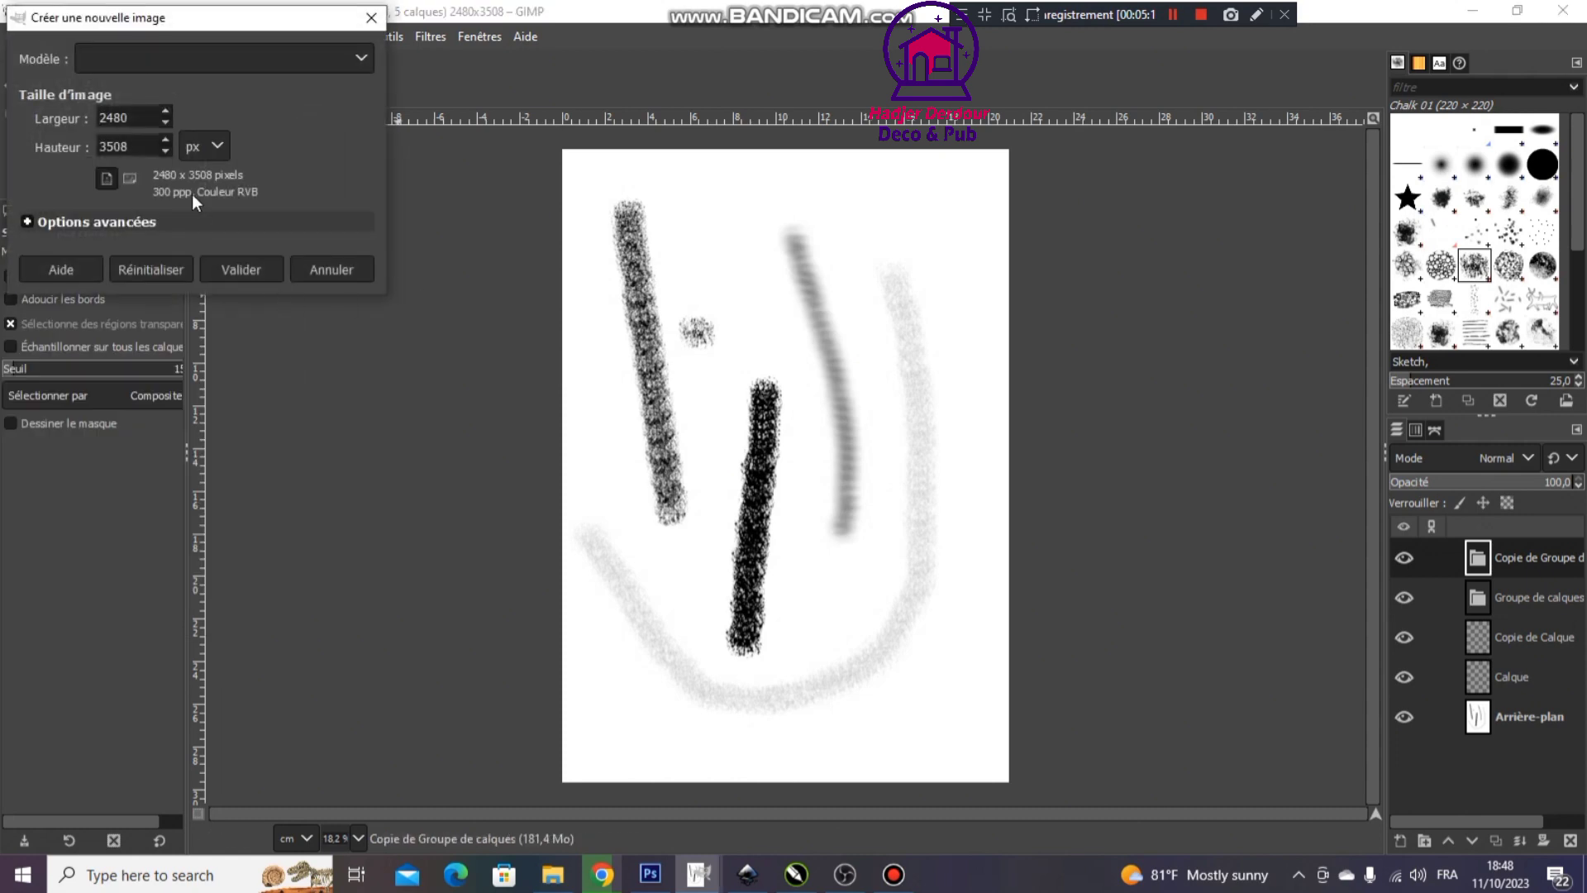
{"action": "left_click", "coordinate": [361, 56]}
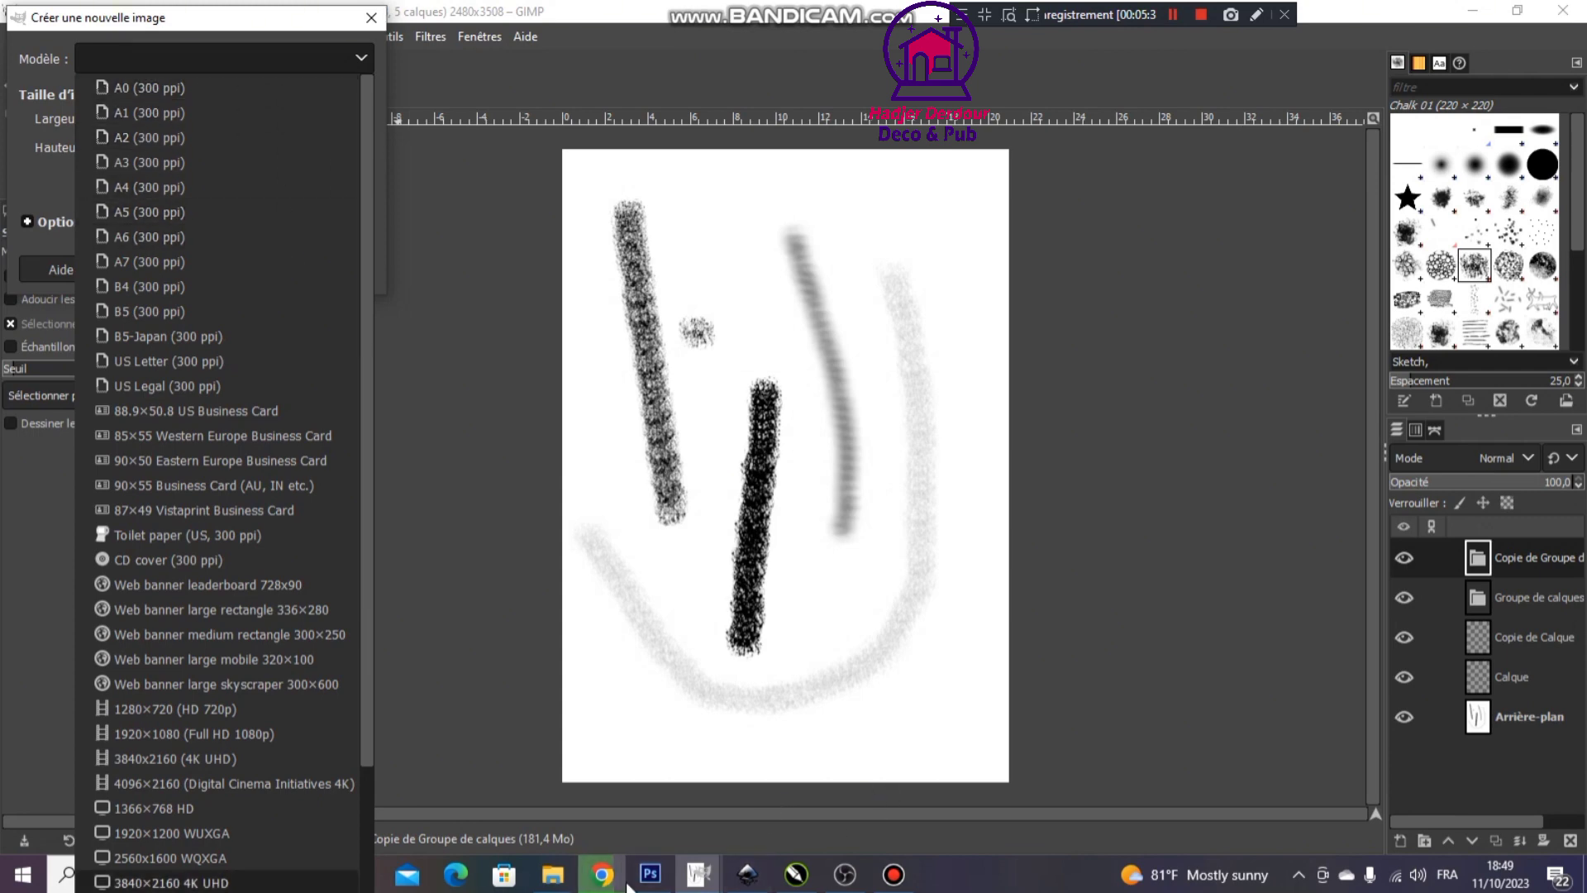
Pick Photoshop's Papier format international A4 preset for a new document, then cancel
{"action": "left_click", "coordinate": [651, 874]}
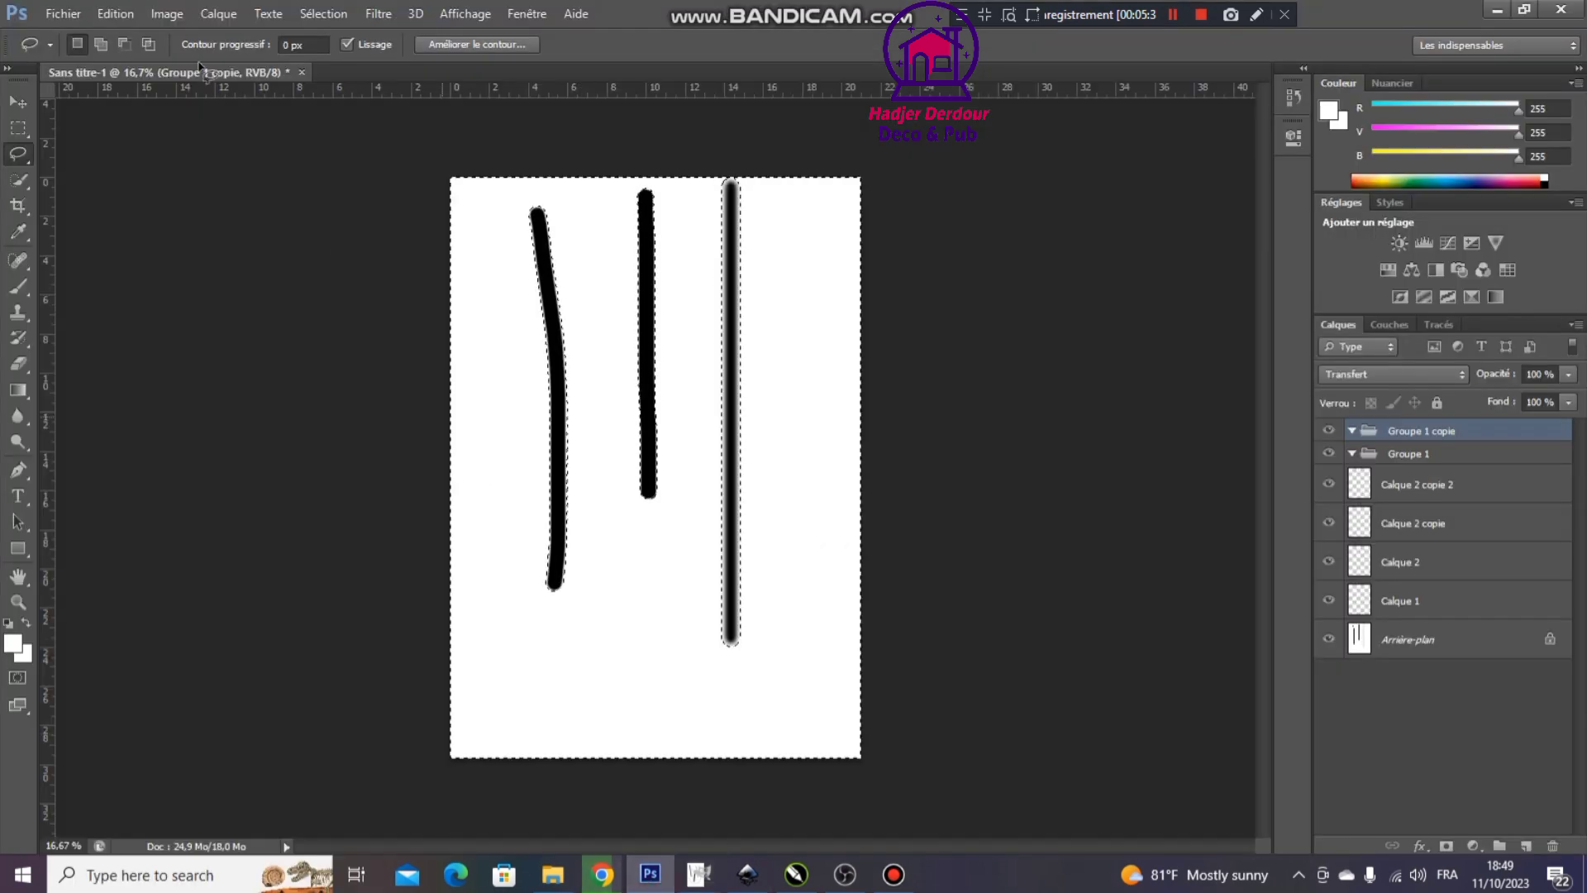
{"action": "left_click", "coordinate": [64, 14]}
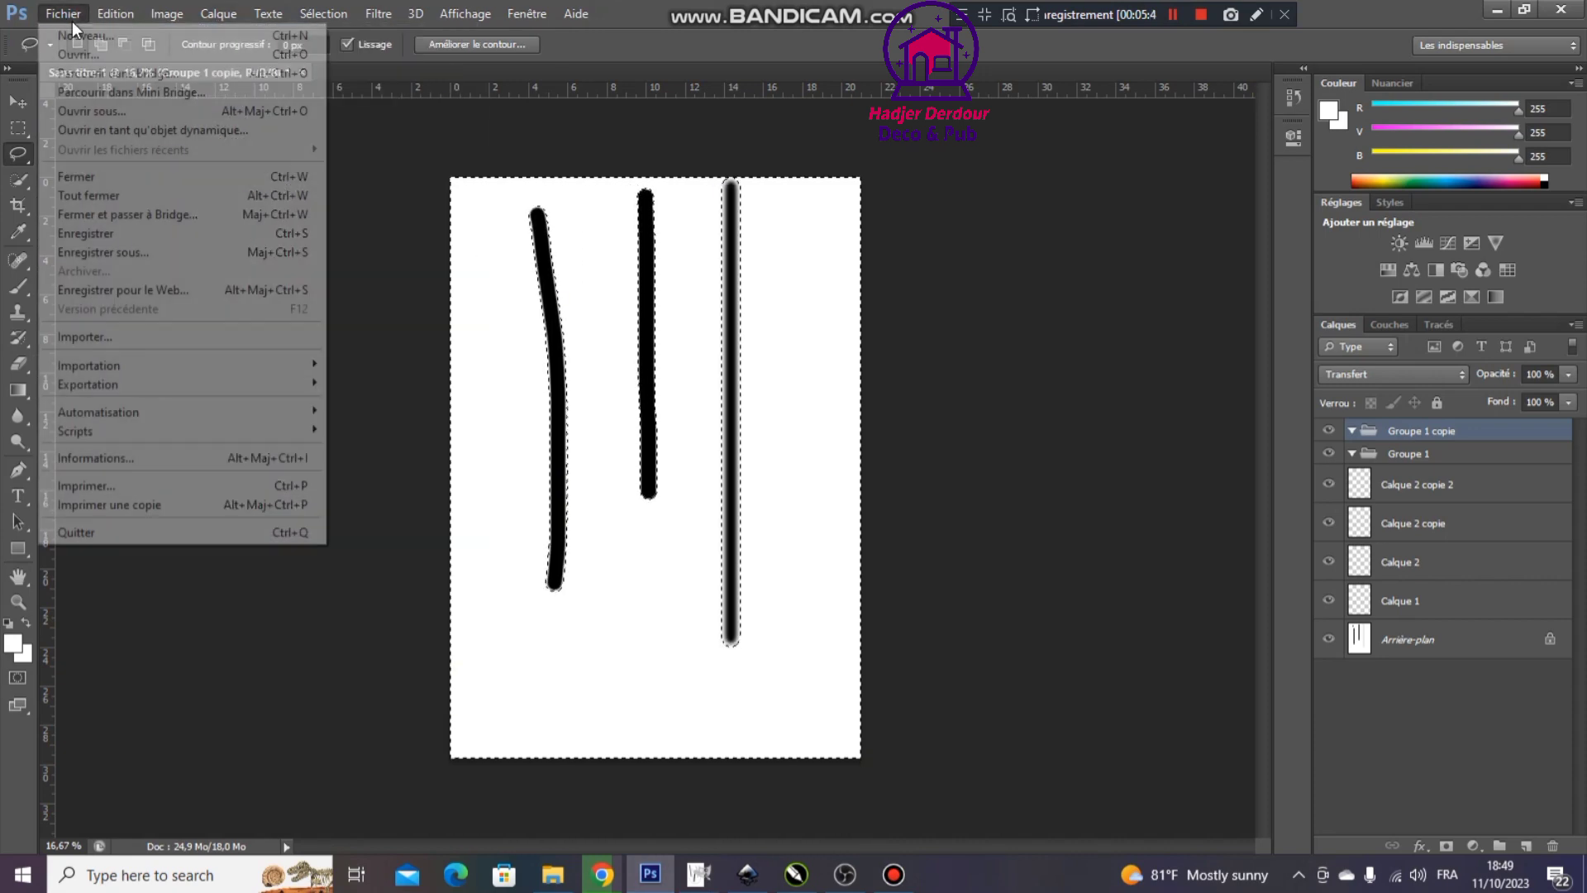
{"action": "left_click", "coordinate": [88, 37]}
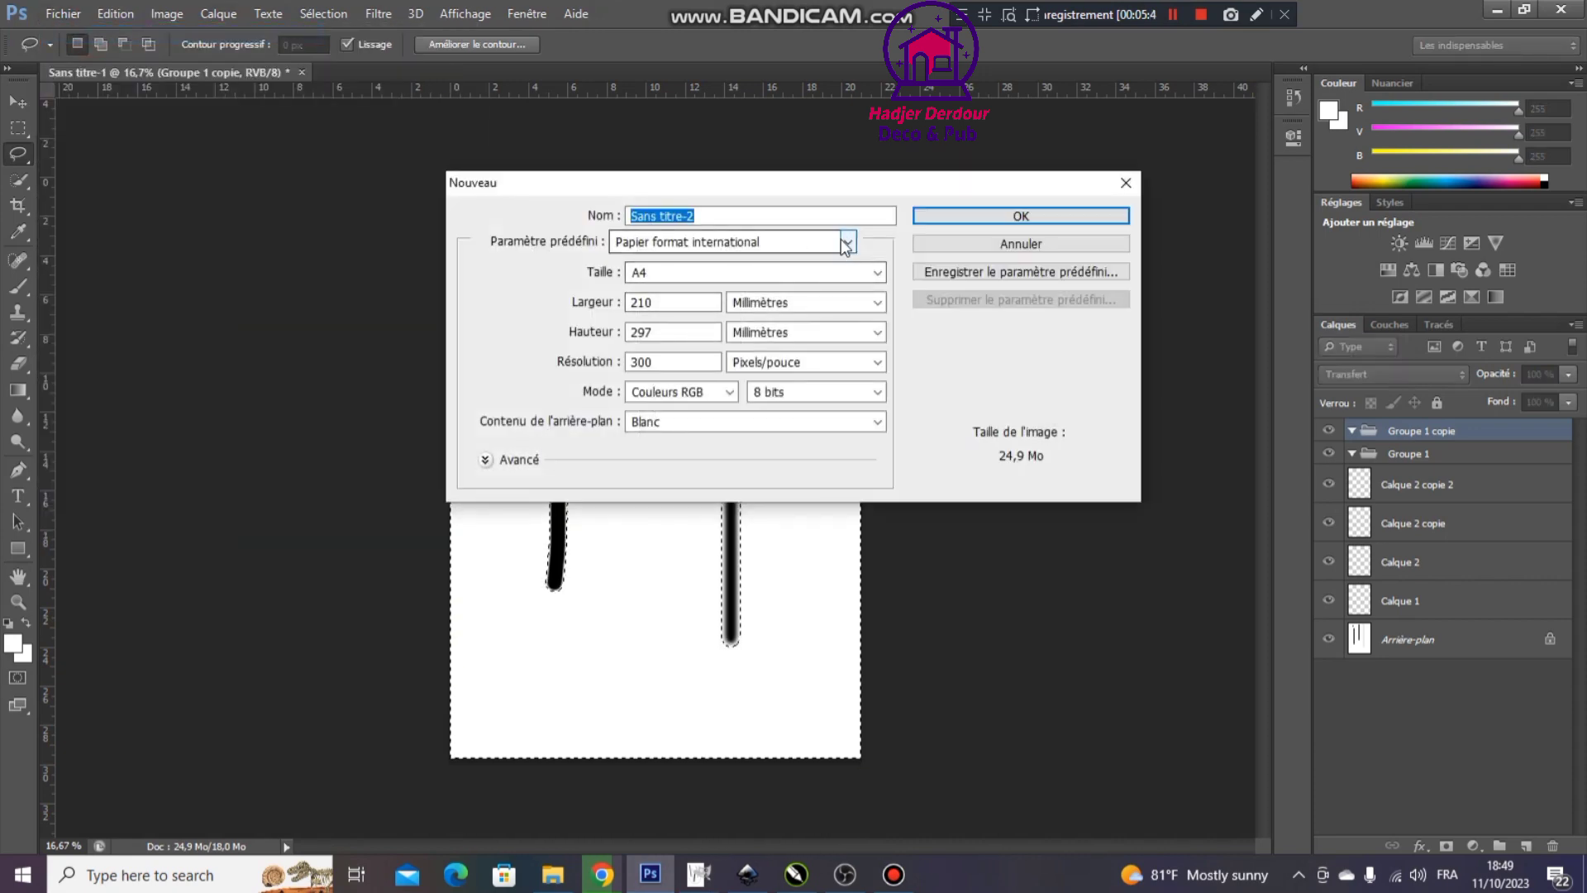
{"action": "left_click", "coordinate": [846, 243]}
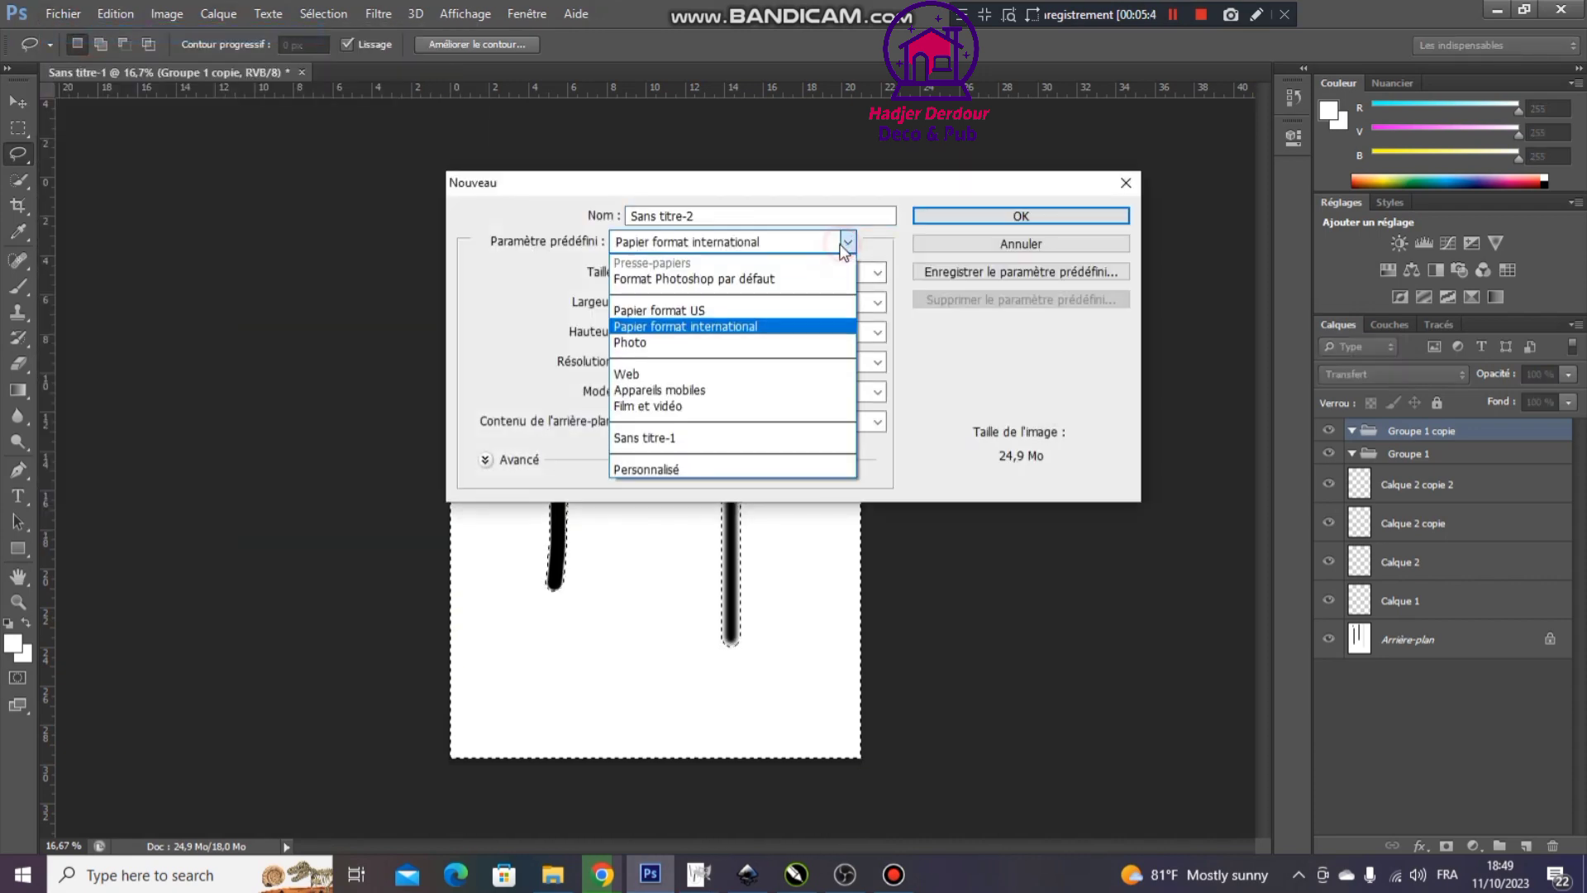
{"action": "left_click", "coordinate": [717, 326]}
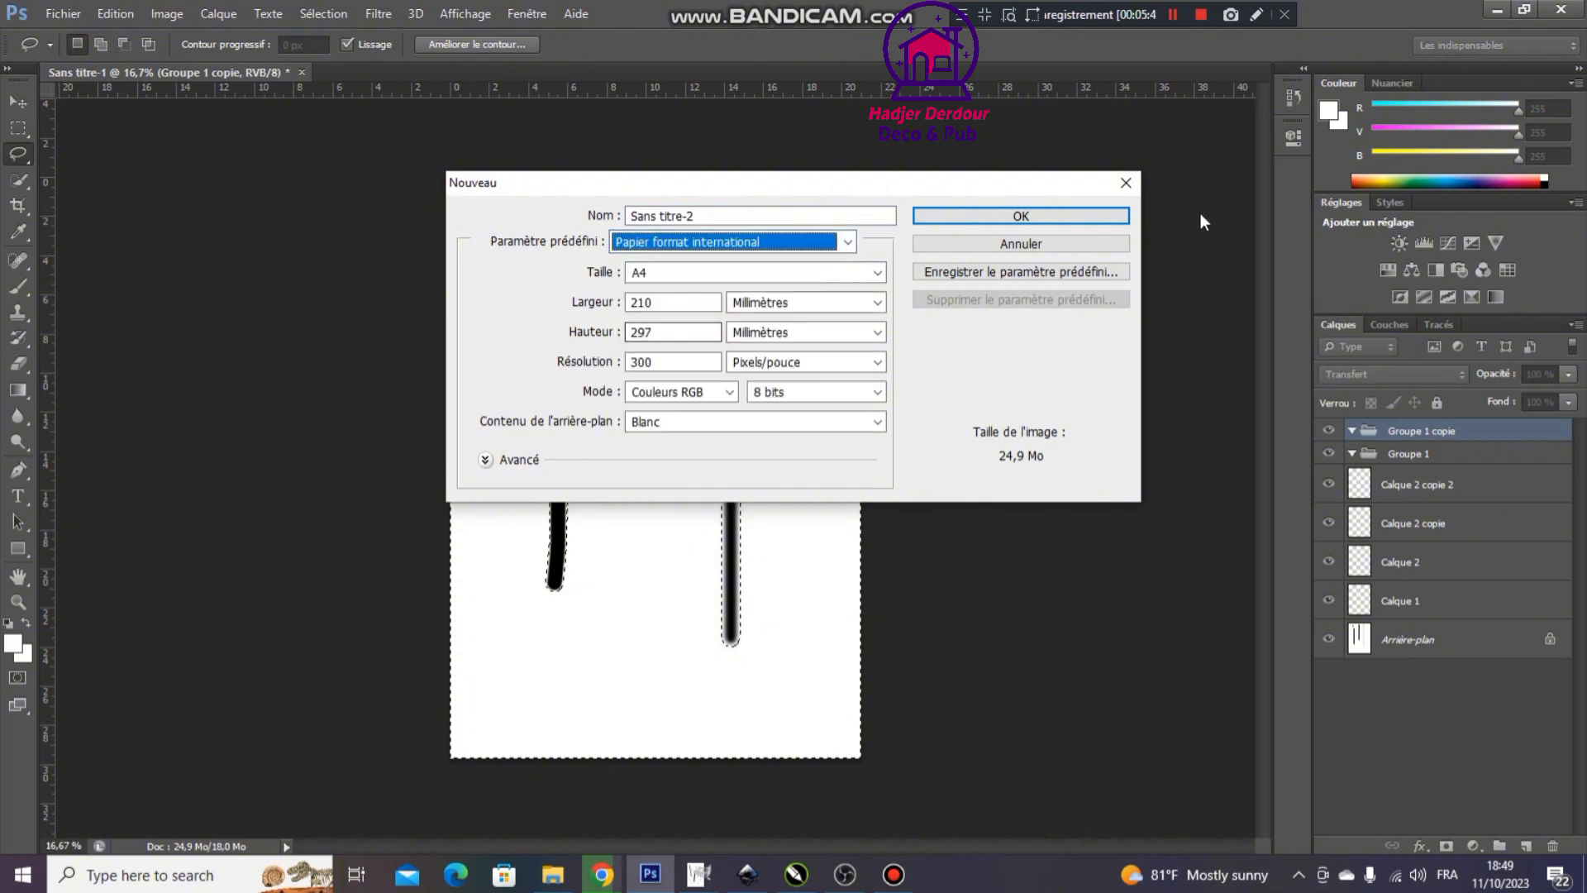
{"action": "left_click", "coordinate": [1126, 182]}
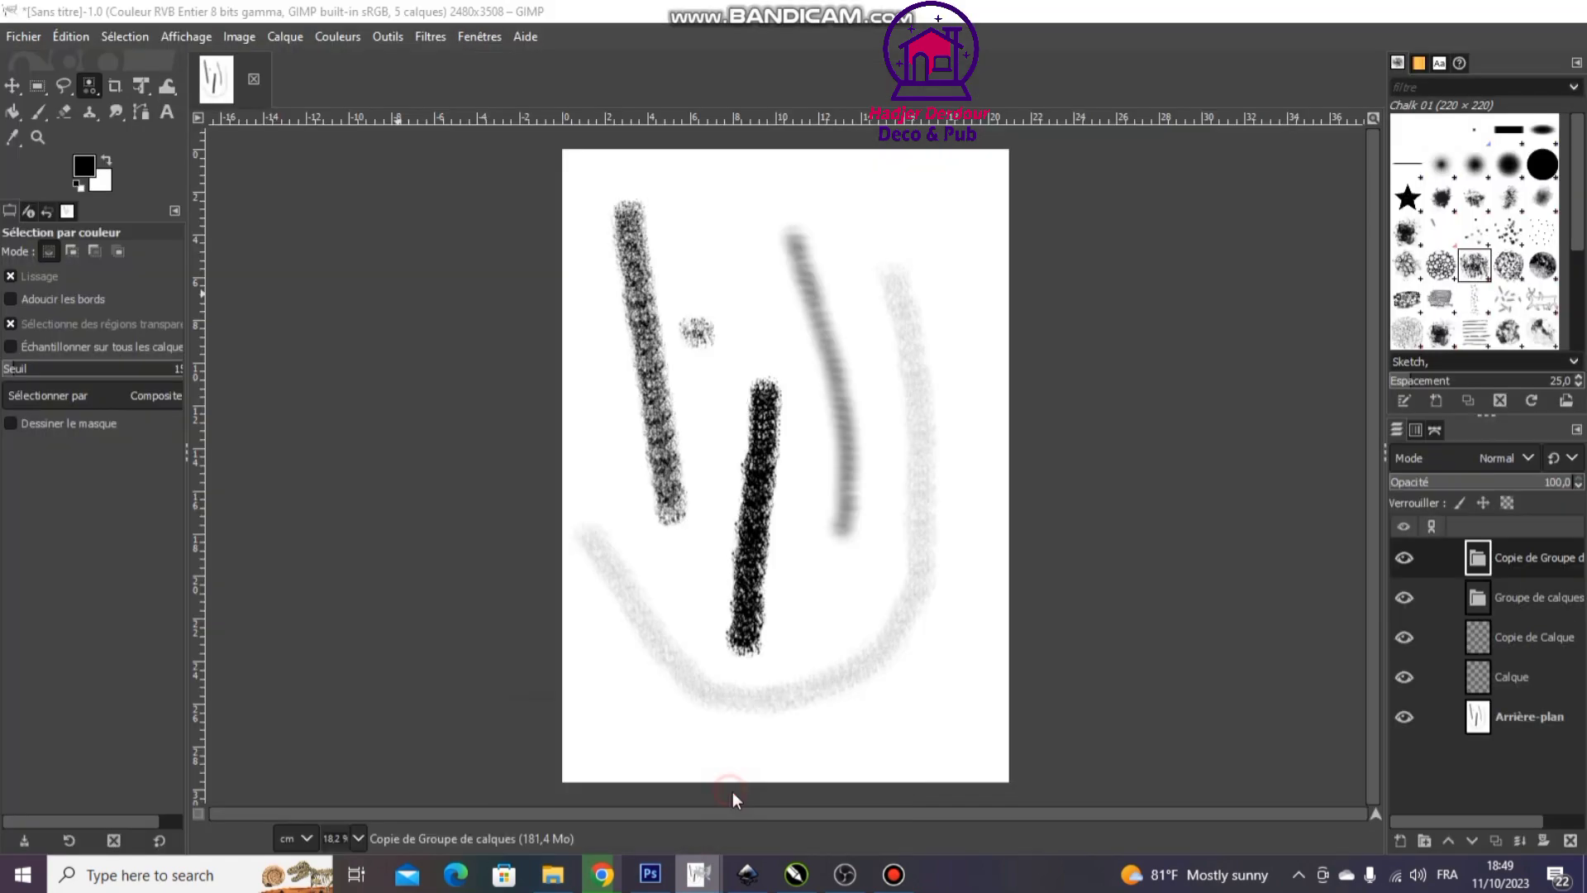
Close GIMP's unused new-image dialog and deselect Photoshop's strokes with Ctrl+D
{"action": "mouse_move", "coordinate": [697, 876]}
{"action": "left_click", "coordinate": [757, 826]}
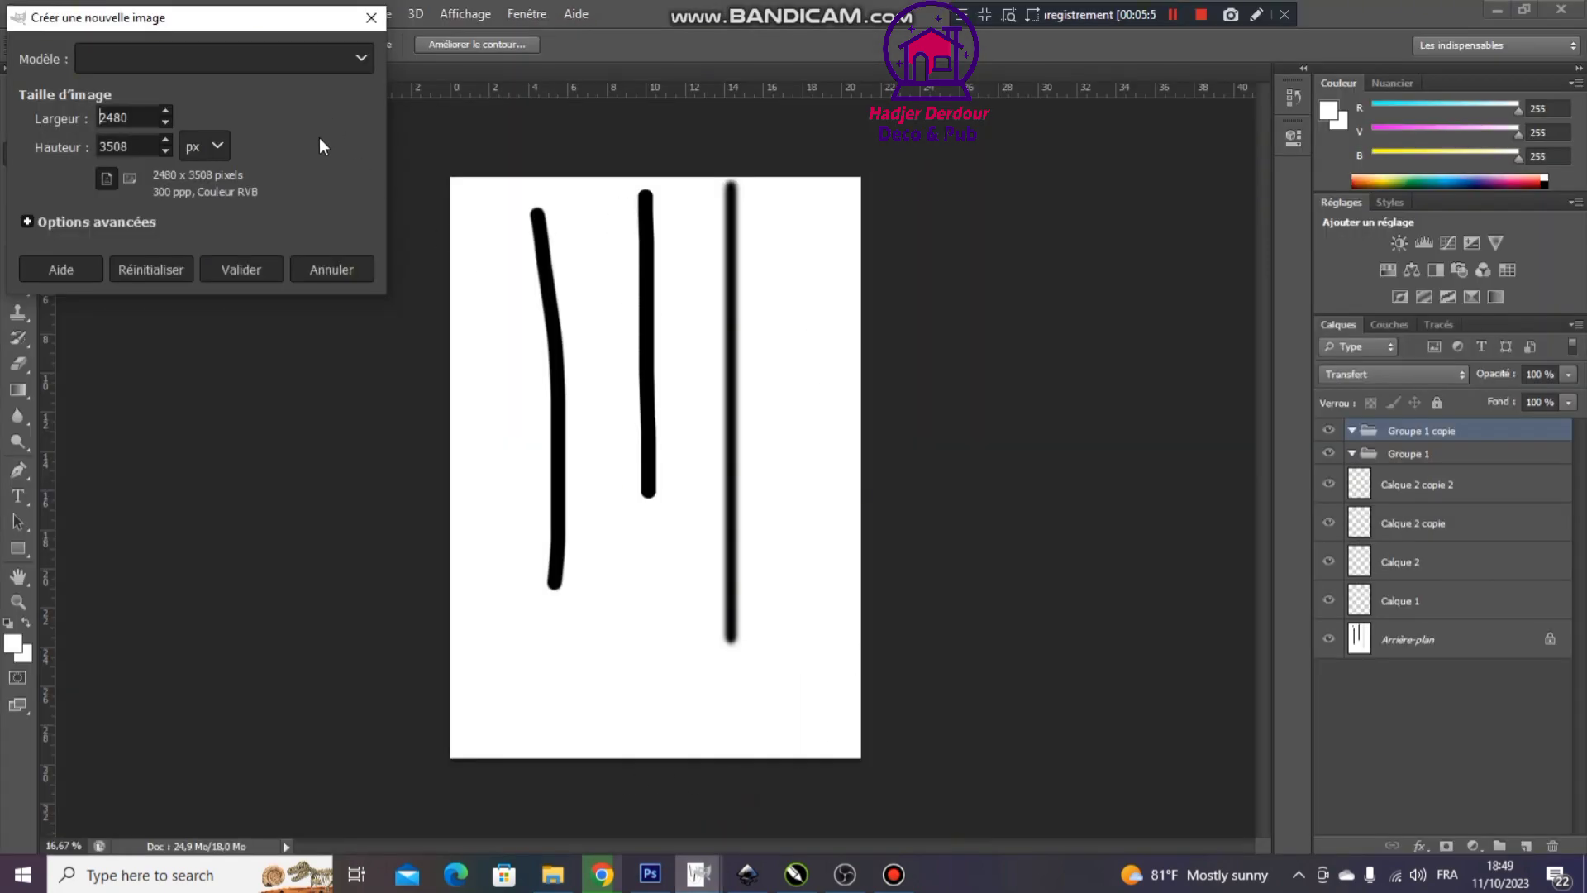
{"action": "left_click", "coordinate": [372, 17]}
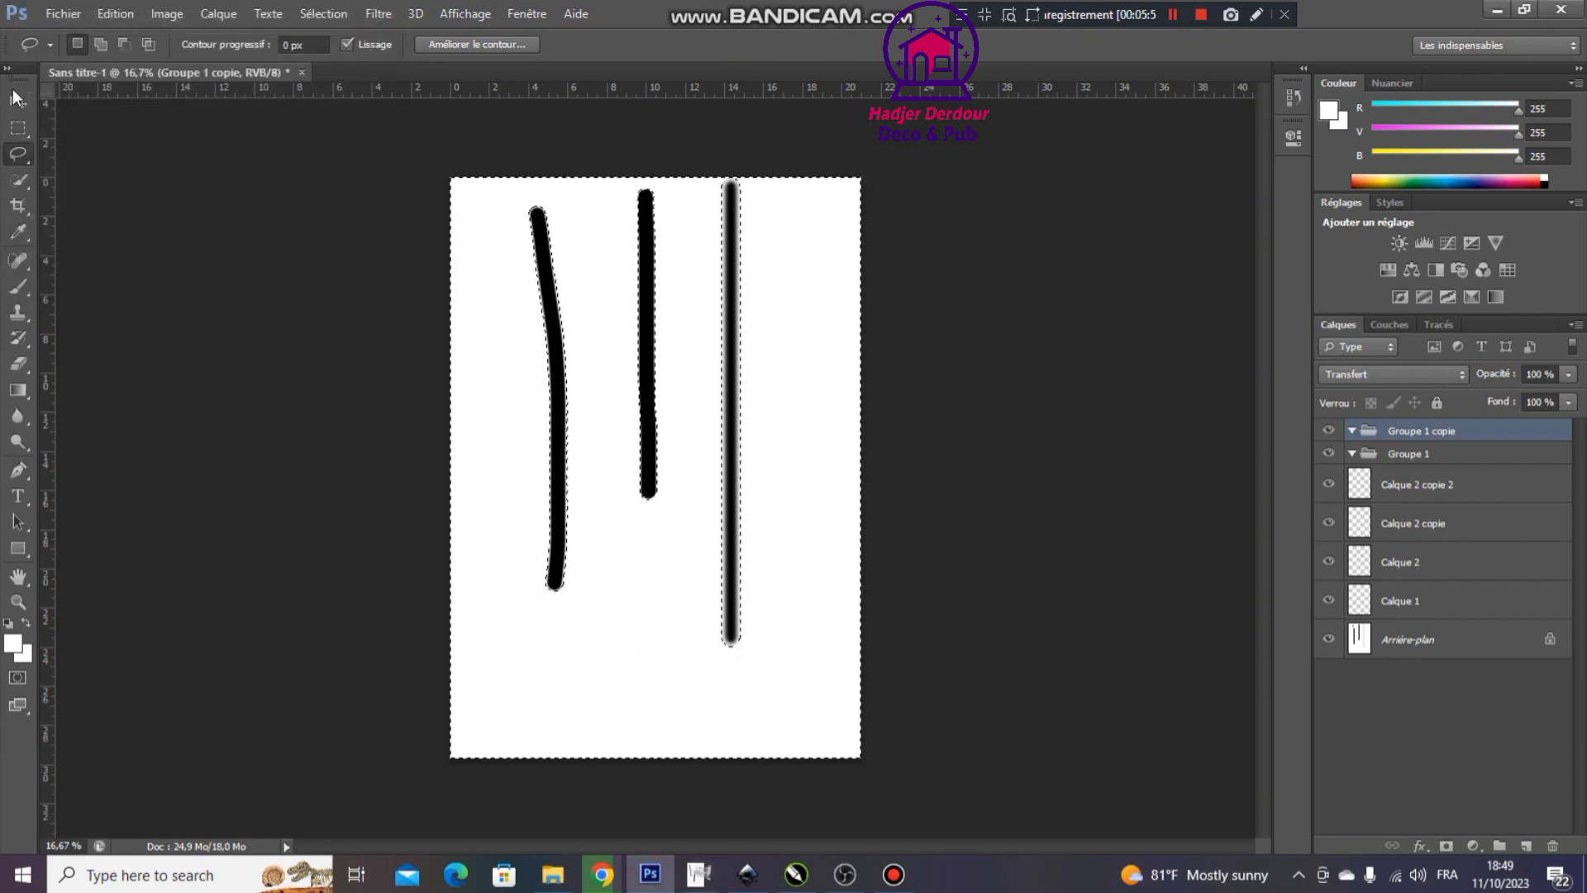
{"action": "left_click", "coordinate": [17, 103]}
{"action": "key", "text": "ctrl+d"}
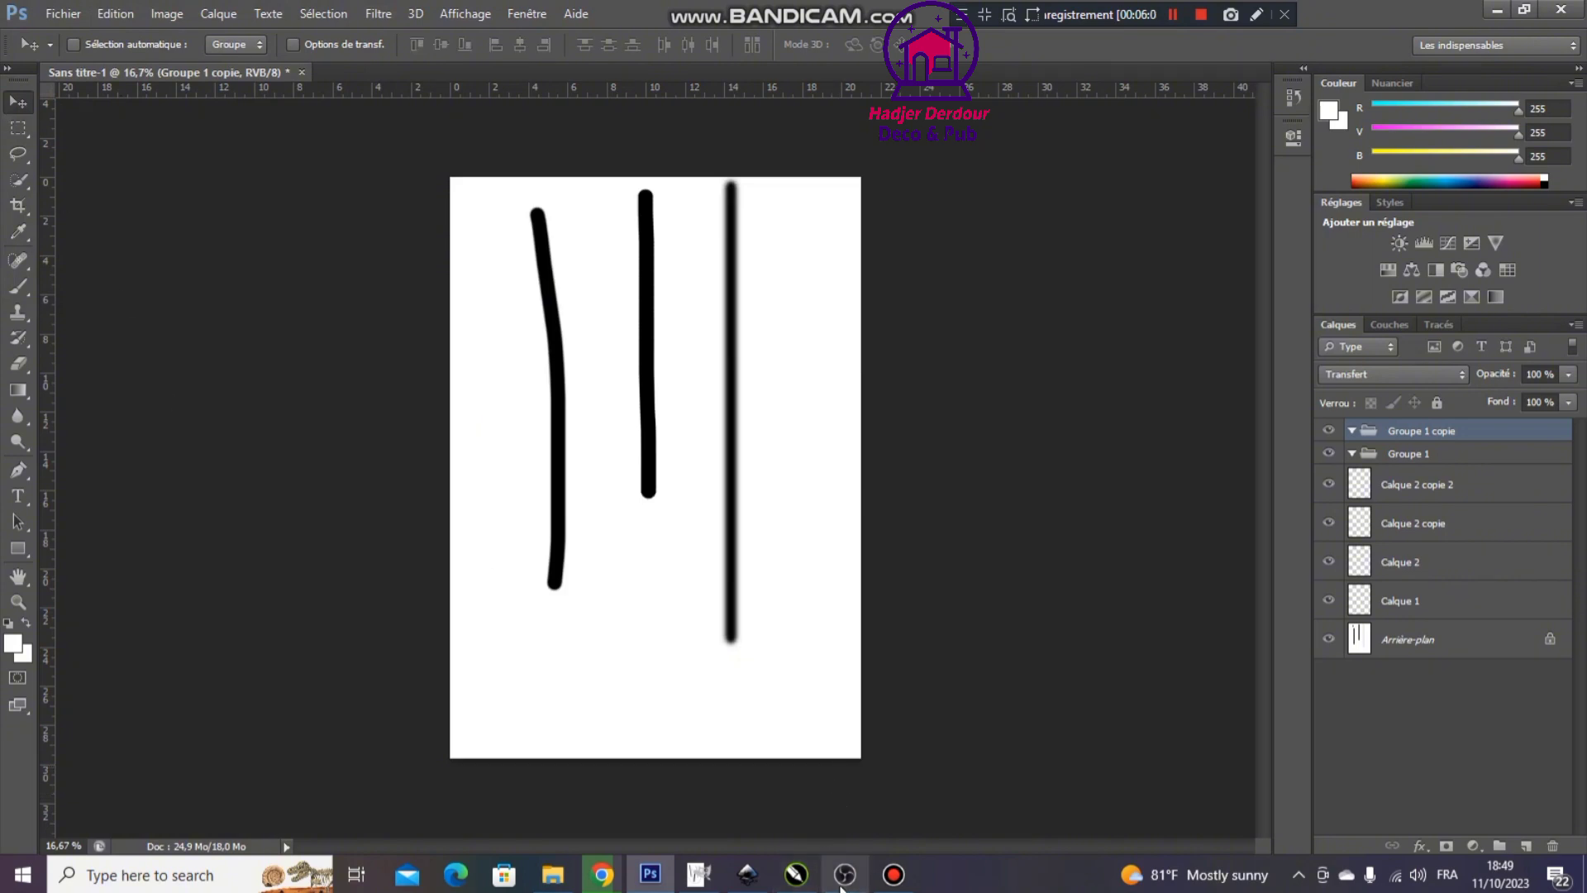
{"action": "mouse_move", "coordinate": [844, 875]}
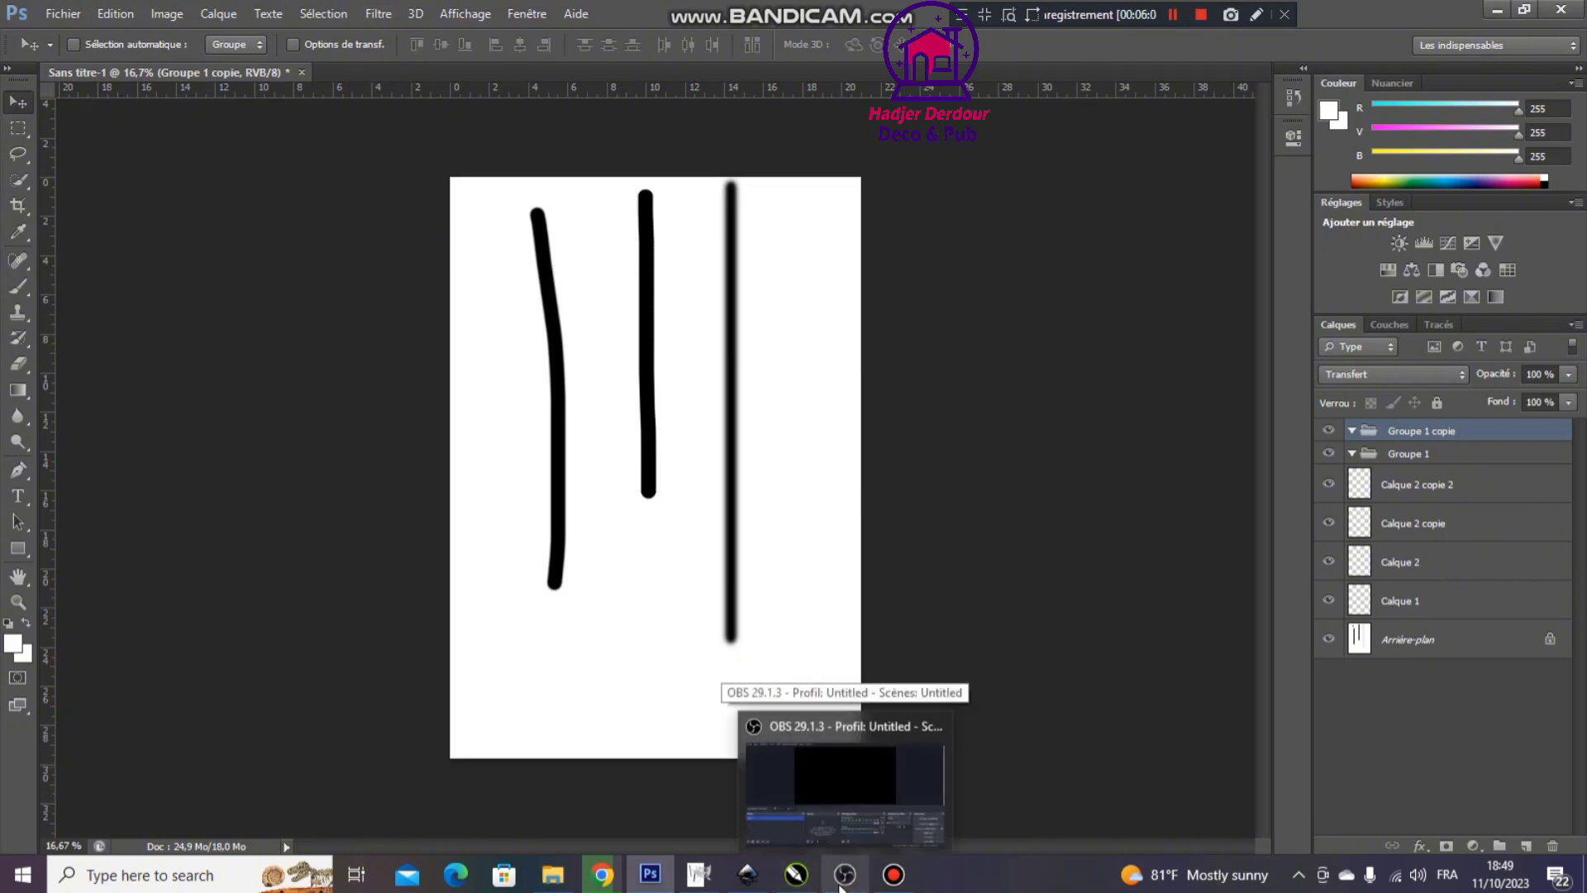
{"action": "left_click", "coordinate": [841, 880]}
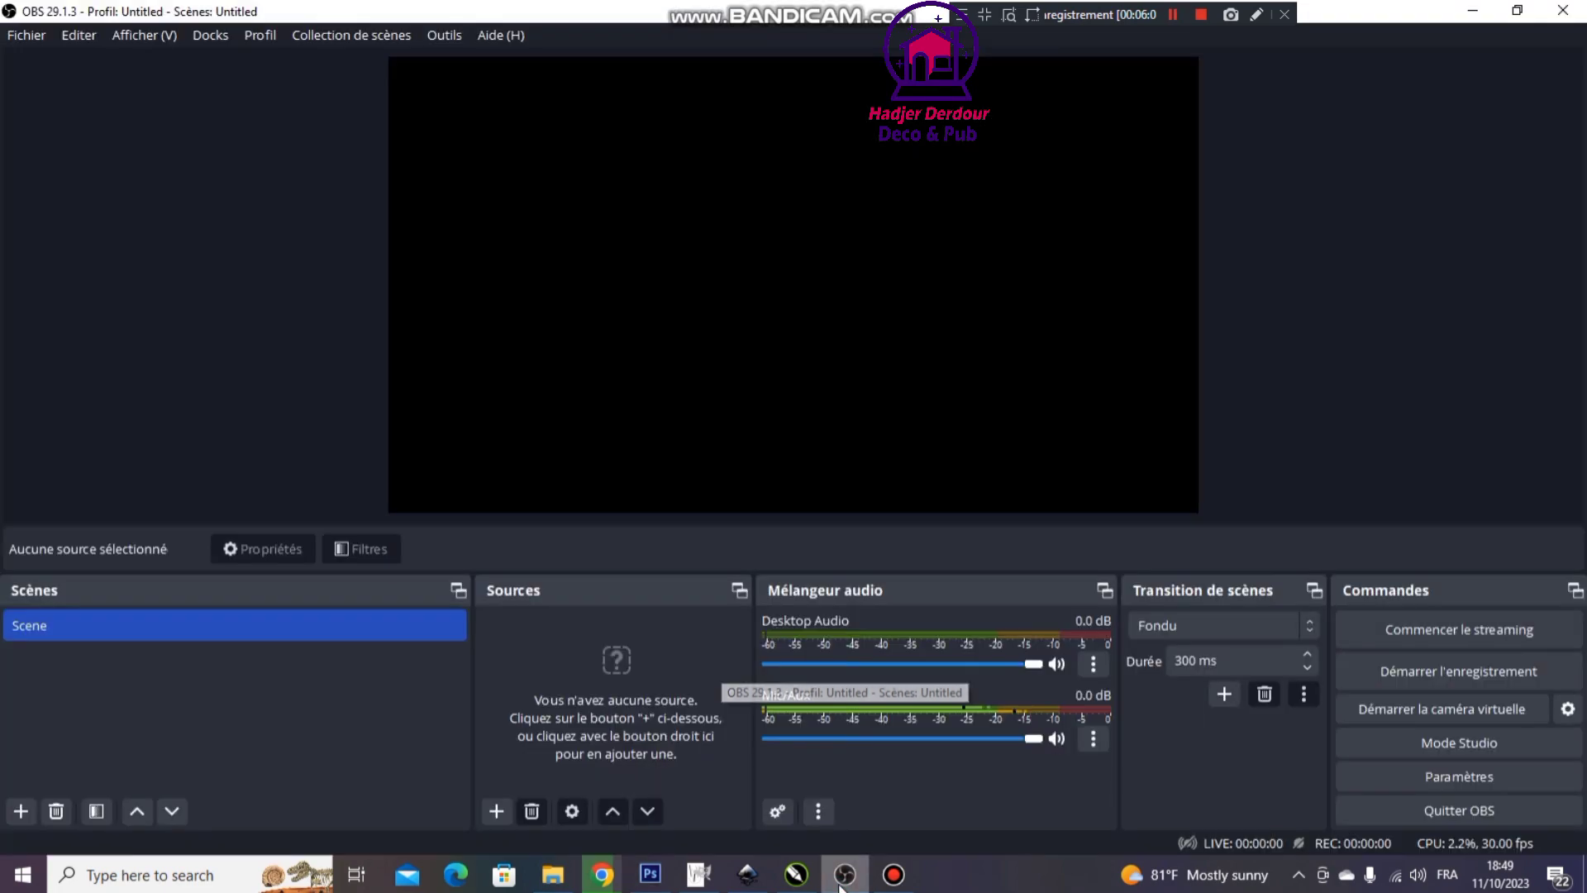
Browse Inkscape's Papier and Vidéo templates, then create a new paper-template document
{"action": "left_click", "coordinate": [792, 877]}
{"action": "left_click", "coordinate": [747, 875]}
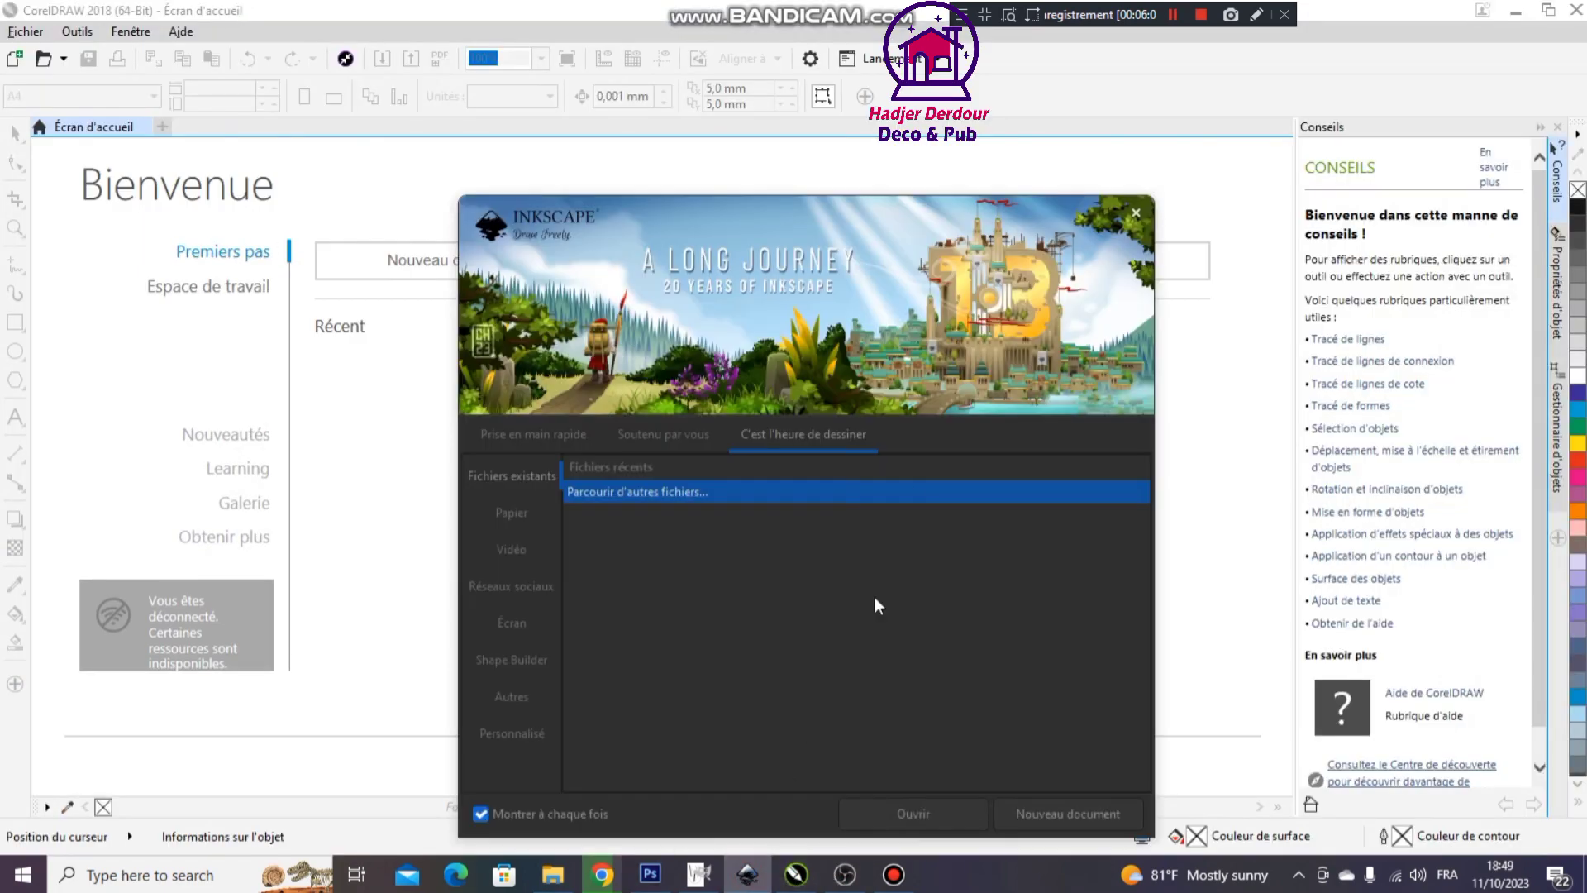
{"action": "left_click", "coordinate": [521, 509]}
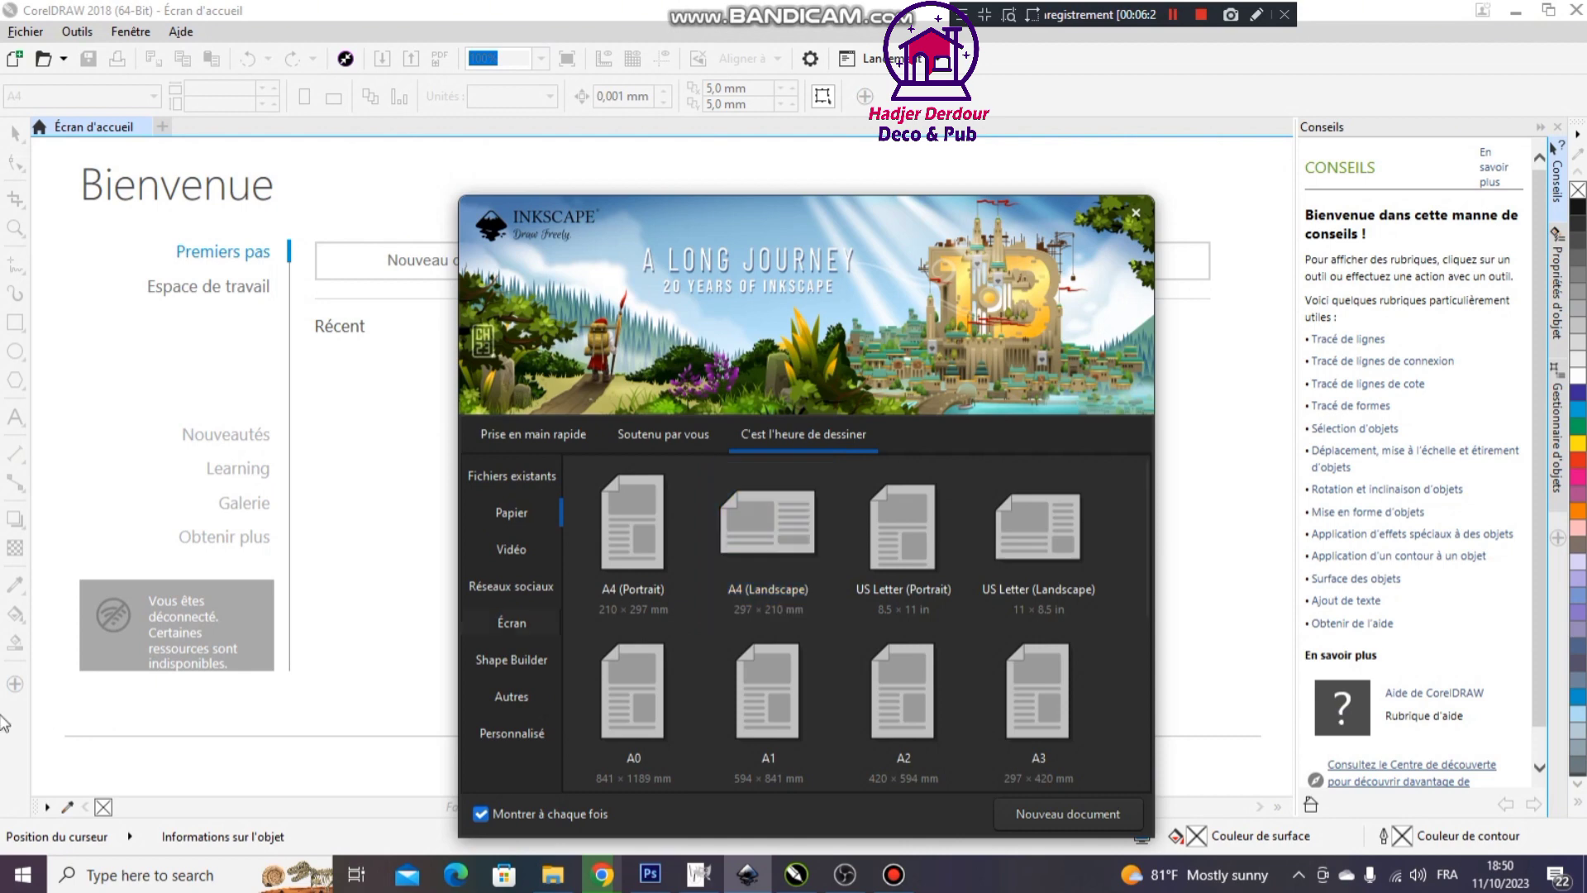
{"action": "left_click", "coordinate": [523, 541]}
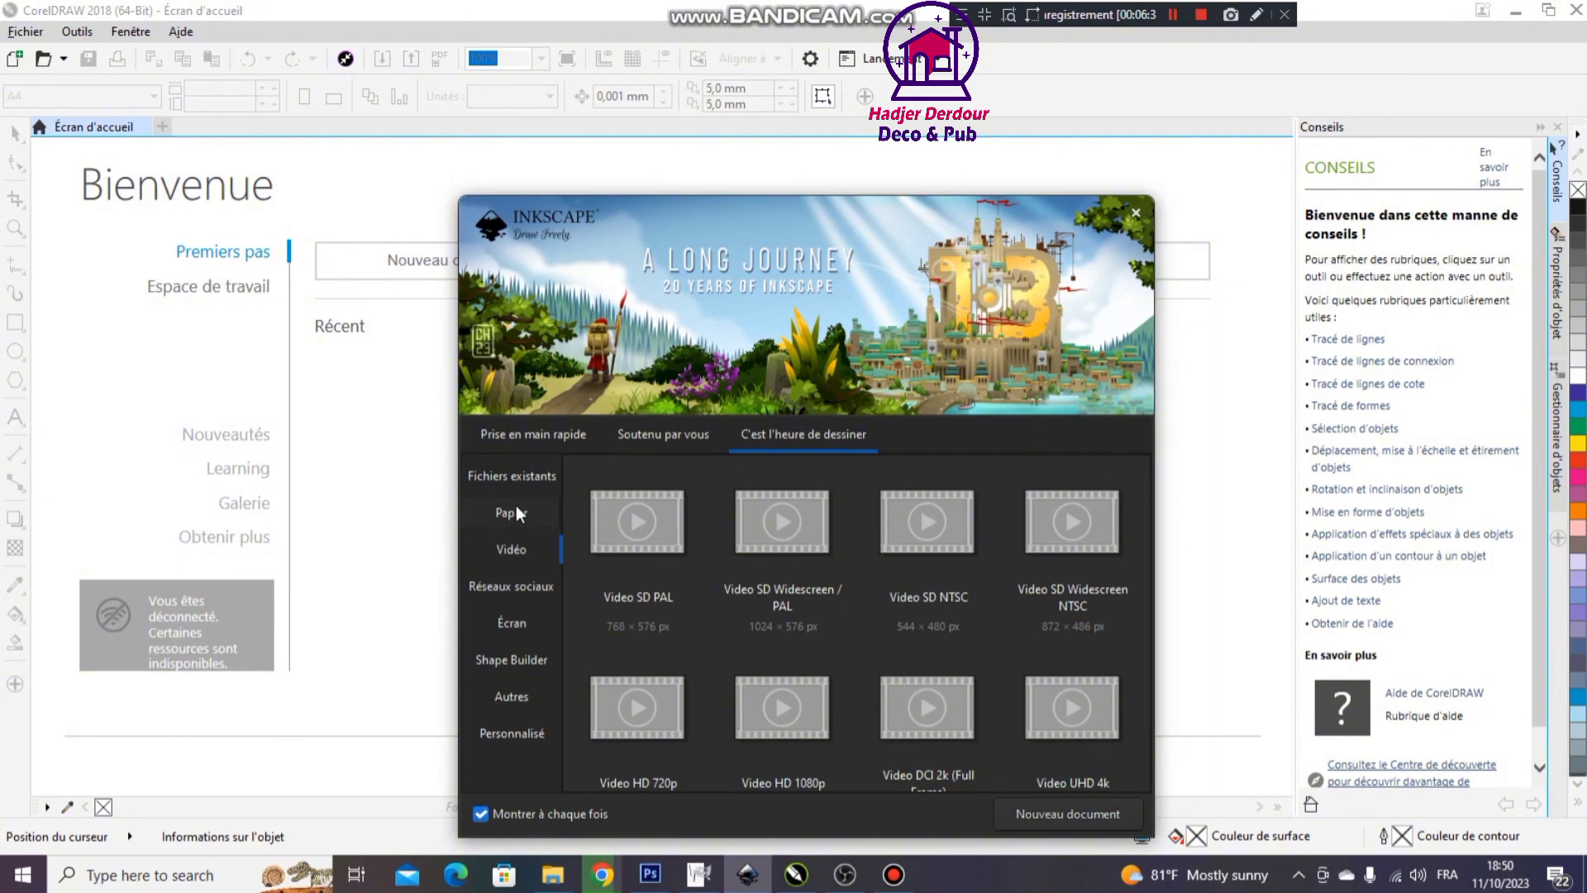
{"action": "left_click_drag", "start_coordinate": [889, 264], "coordinate": [846, 86]}
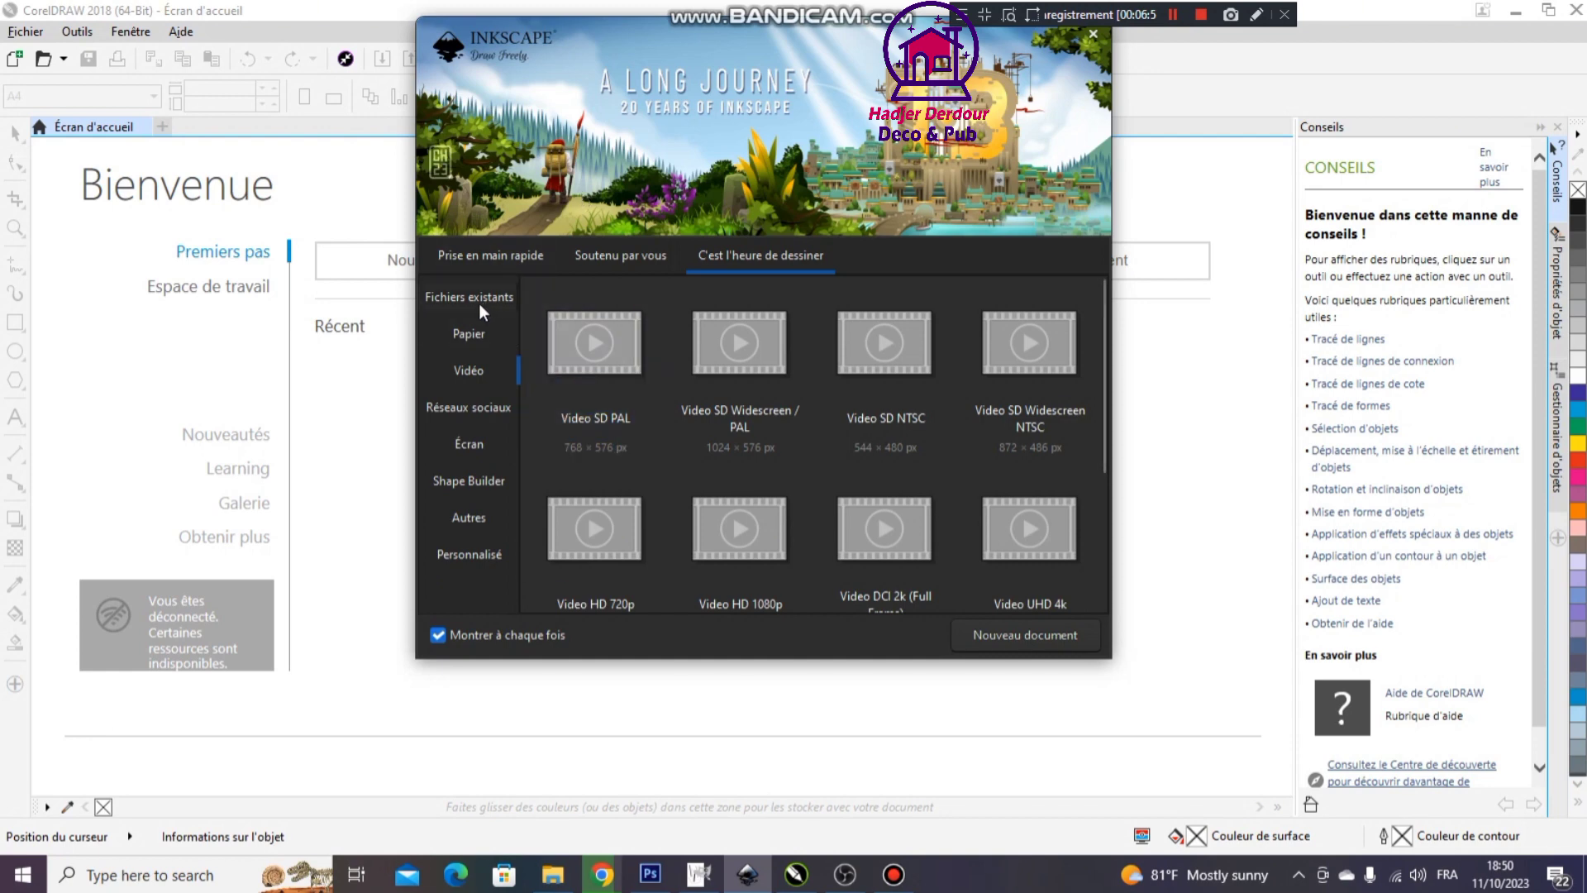
{"action": "left_click", "coordinate": [468, 333]}
{"action": "left_click", "coordinate": [546, 343]}
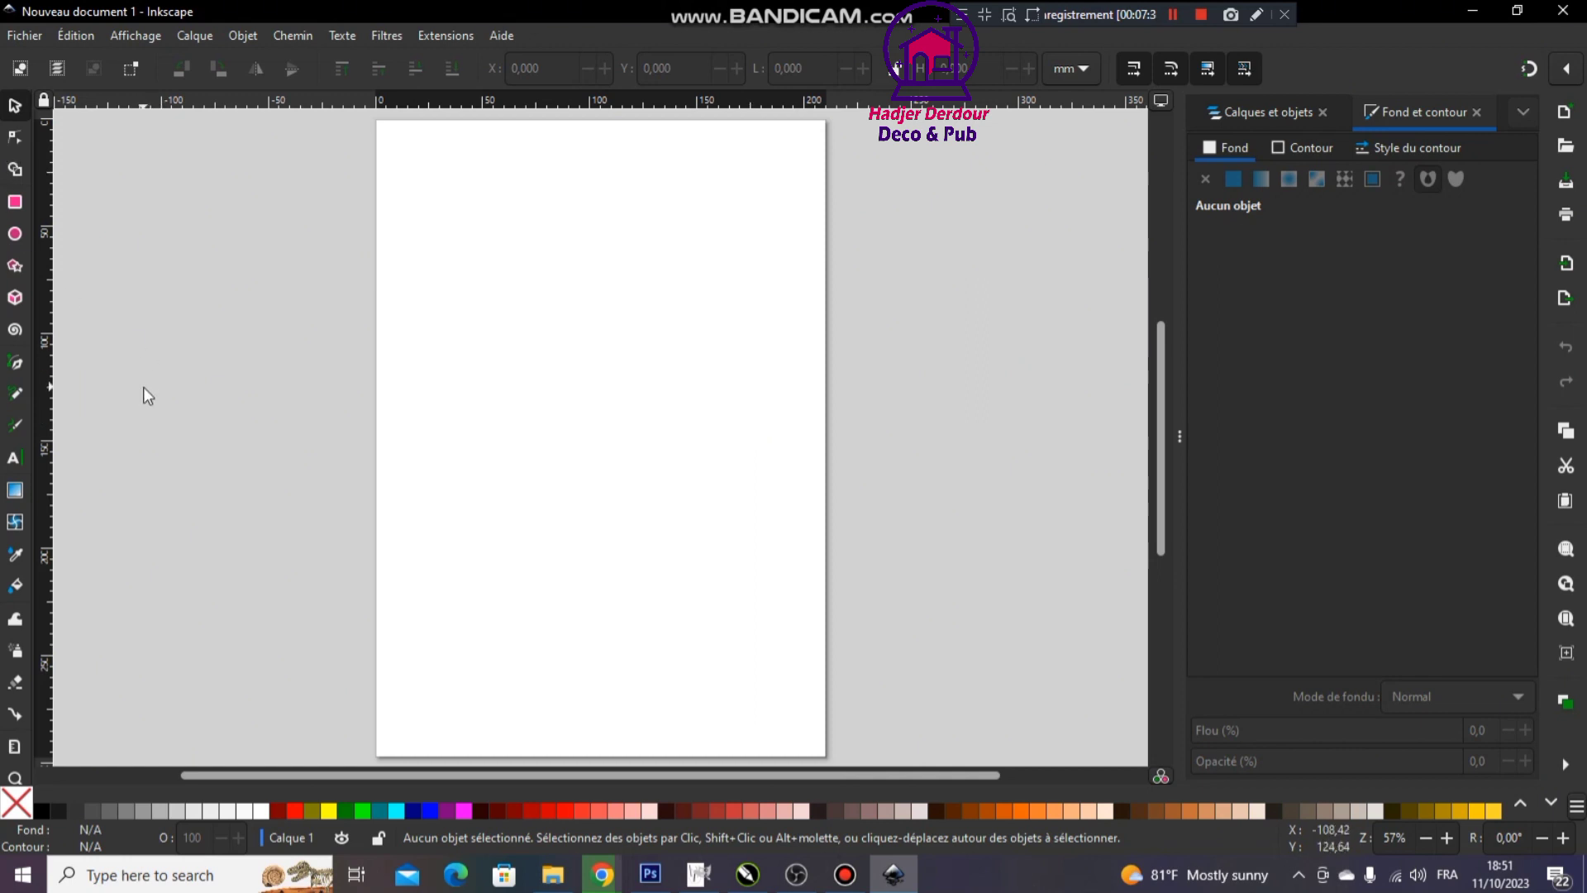
{"action": "left_click", "coordinate": [16, 37]}
{"action": "left_click", "coordinate": [108, 206]}
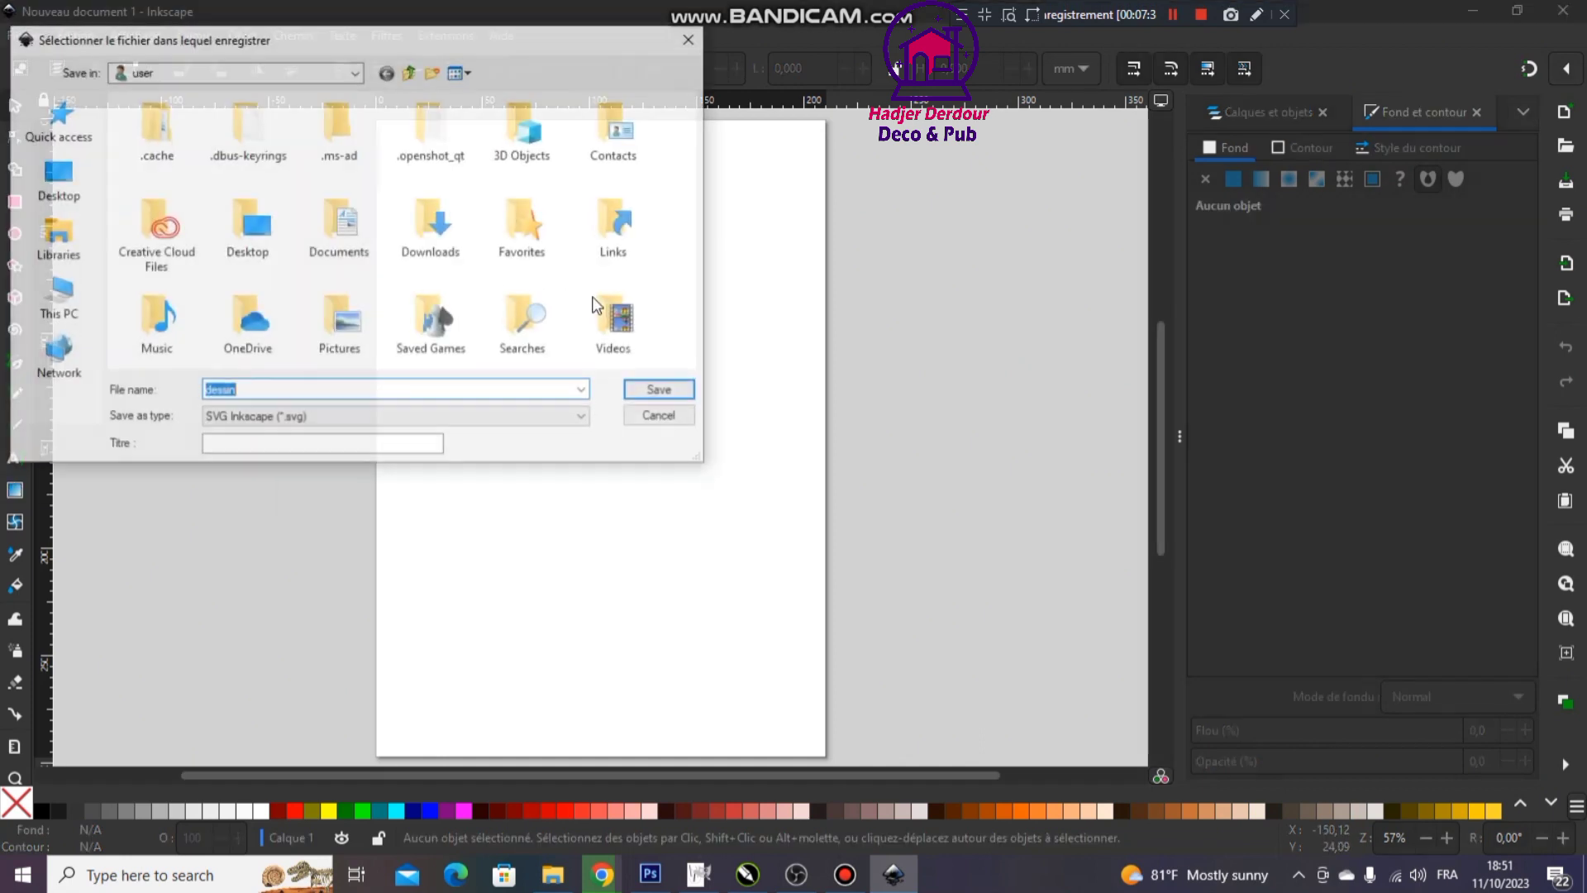
{"action": "left_click", "coordinate": [423, 416]}
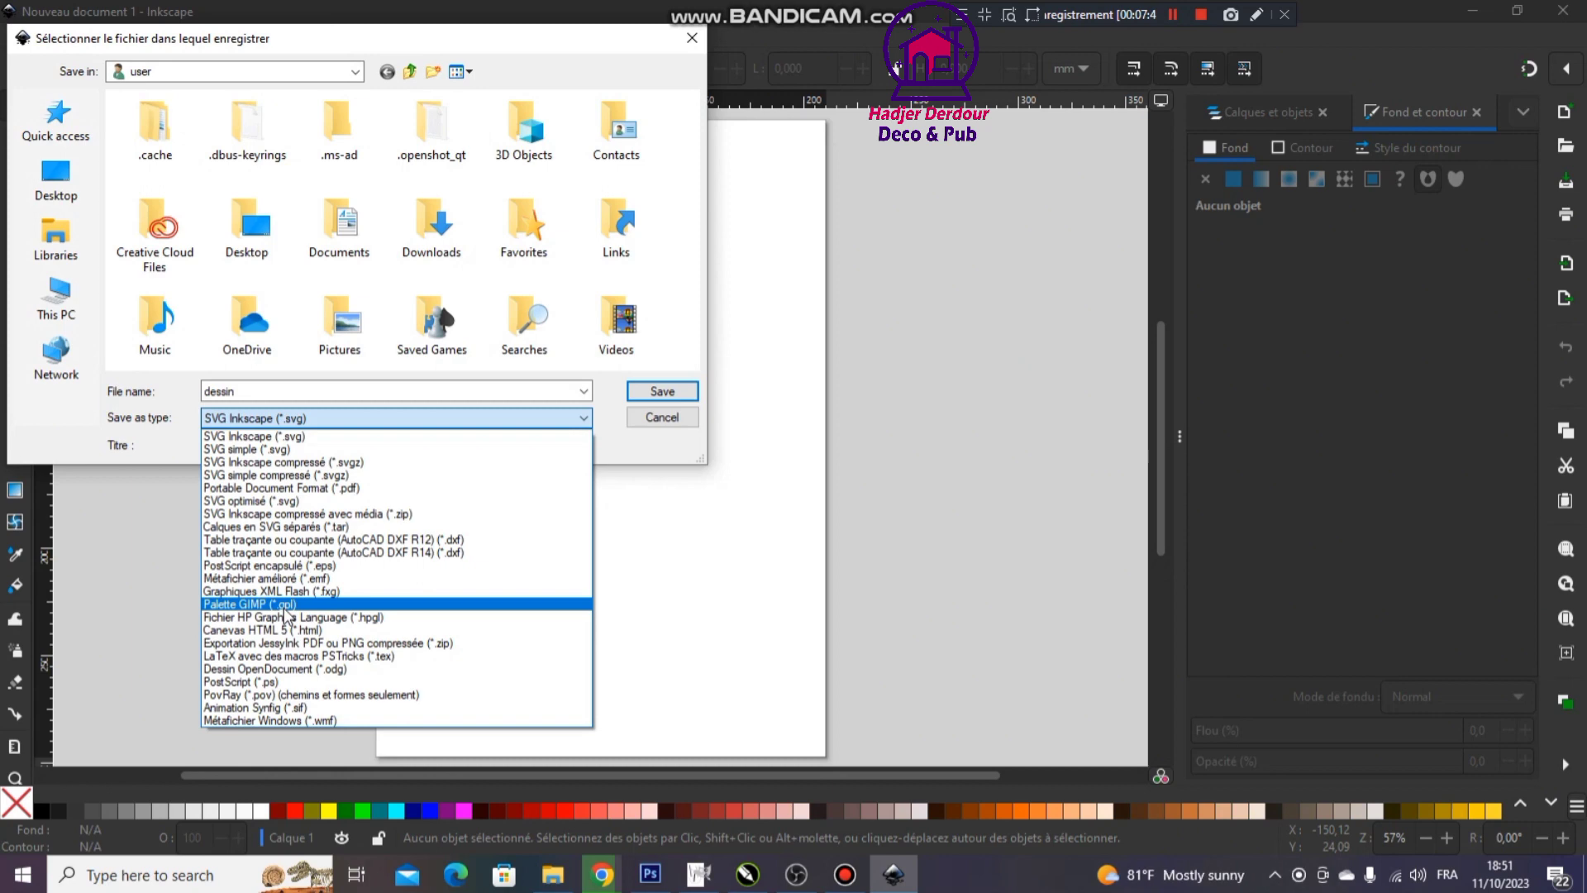
{"action": "left_click", "coordinate": [698, 874]}
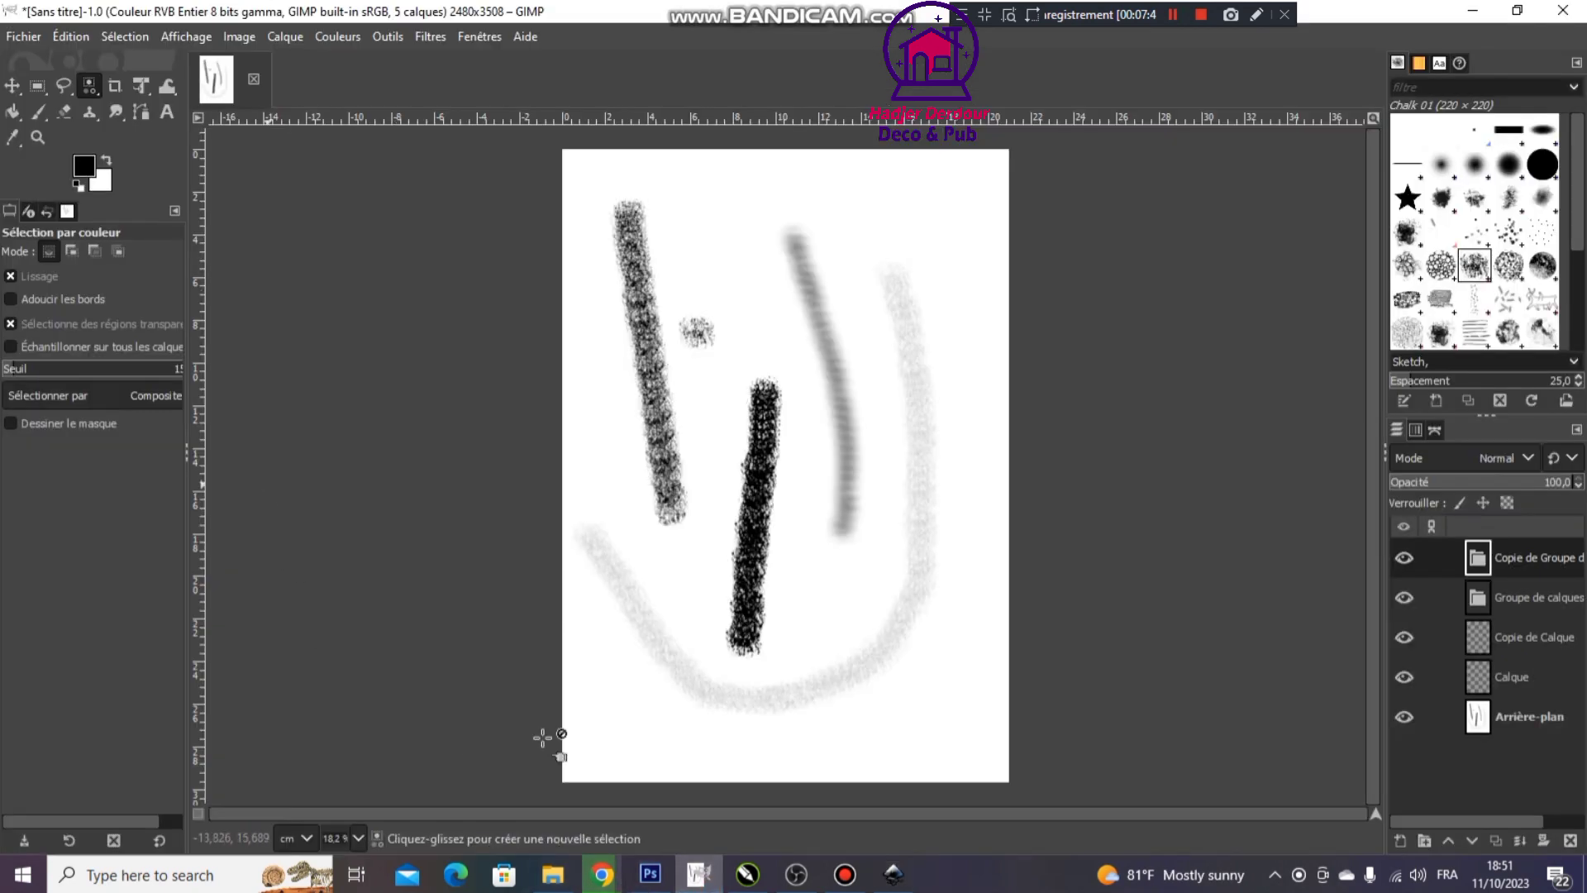
{"action": "left_click", "coordinate": [796, 874]}
{"action": "left_click", "coordinate": [703, 878]}
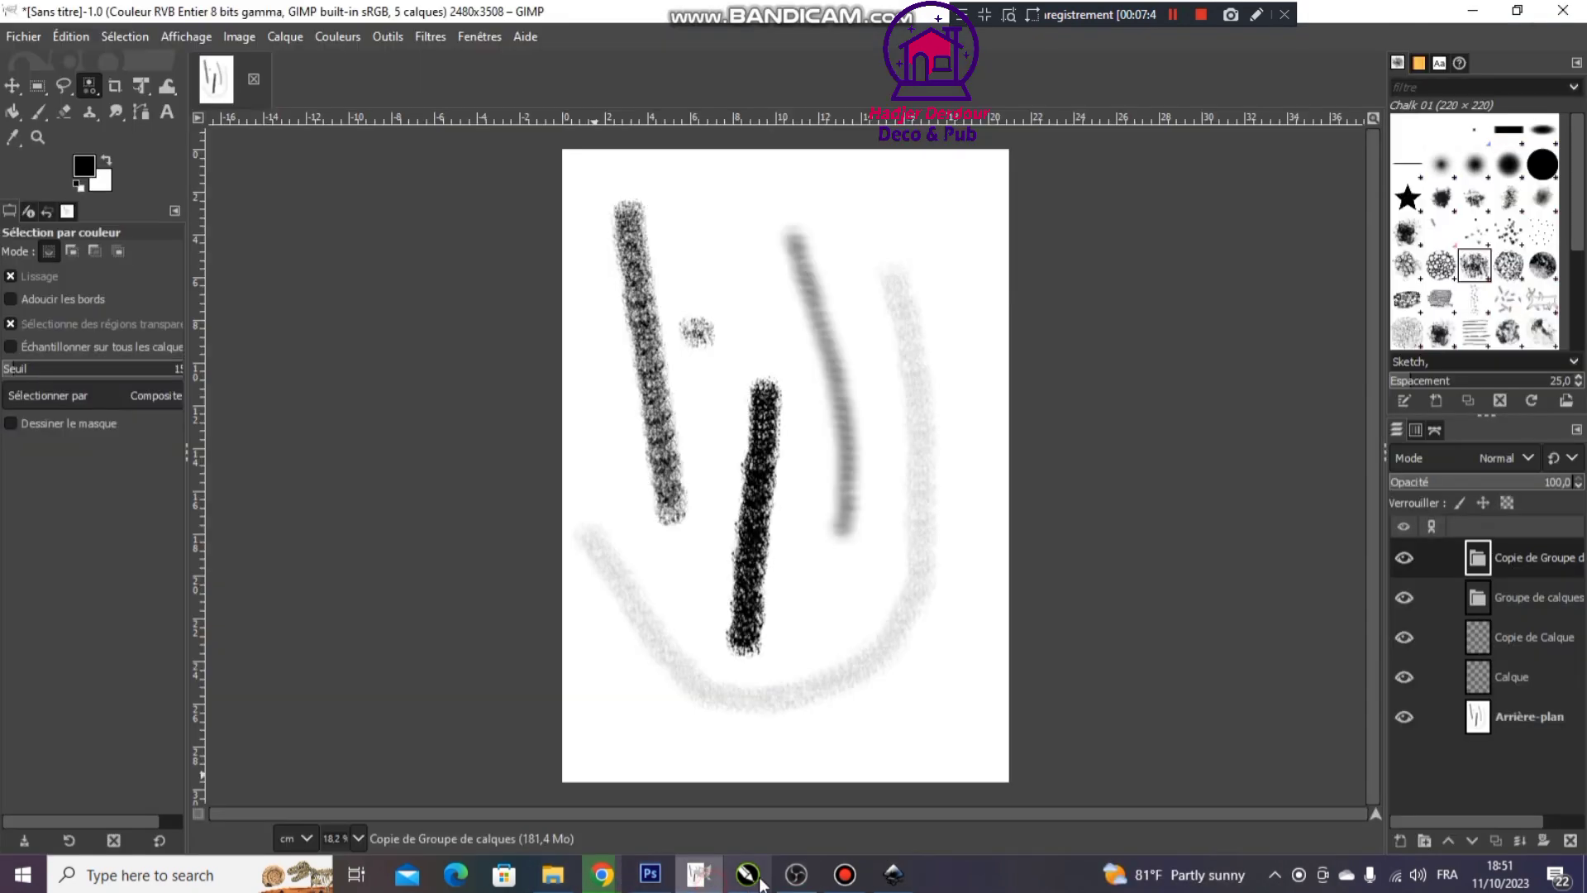
{"action": "left_click", "coordinate": [893, 874]}
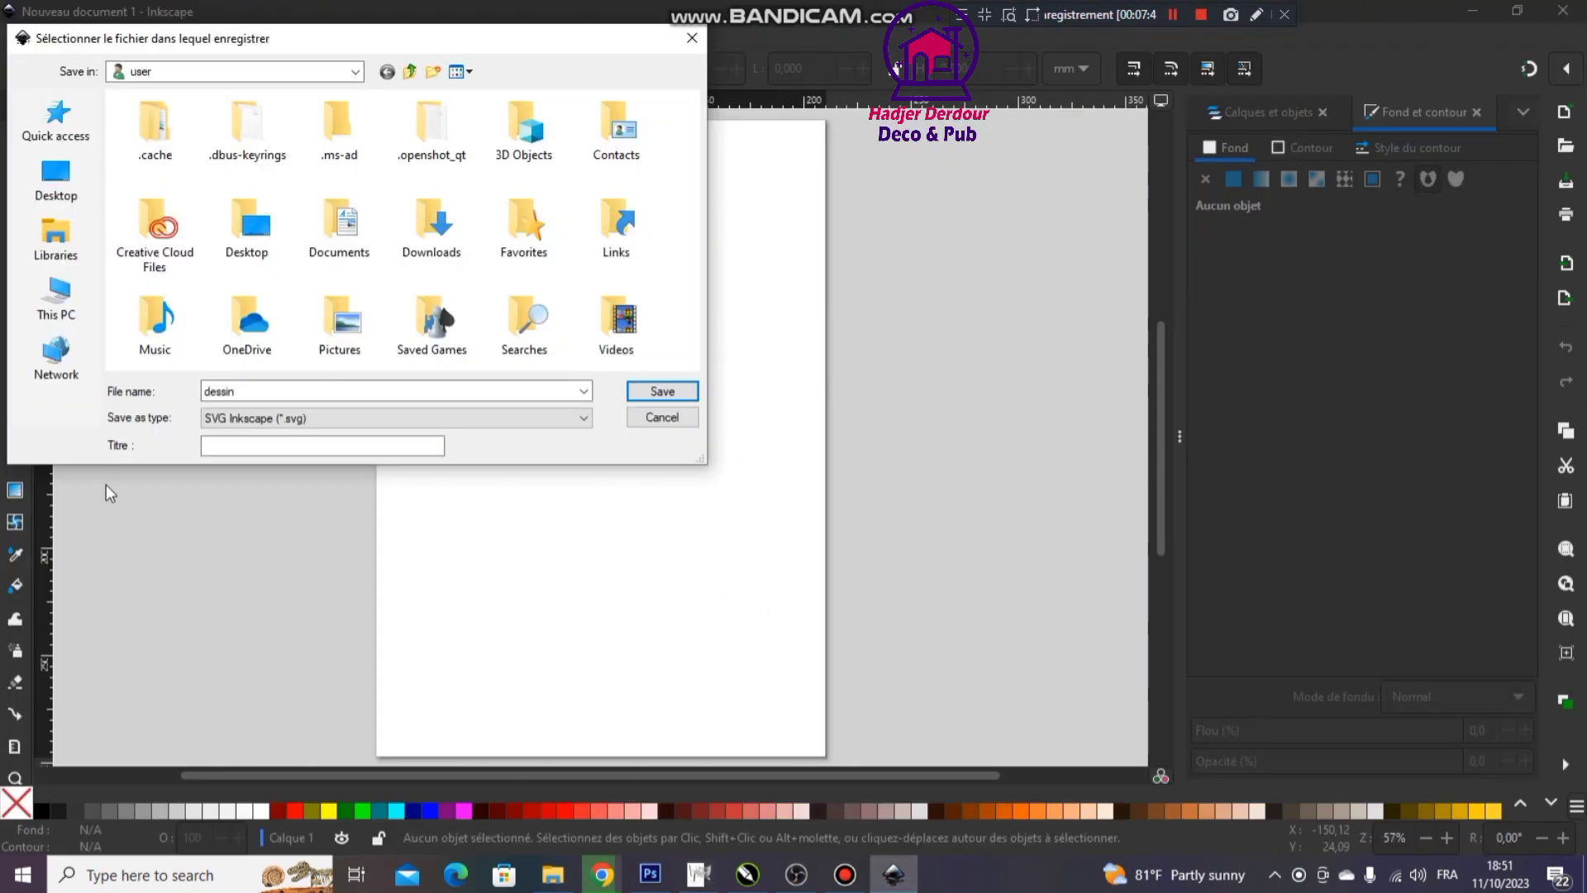
{"action": "left_click", "coordinate": [468, 411]}
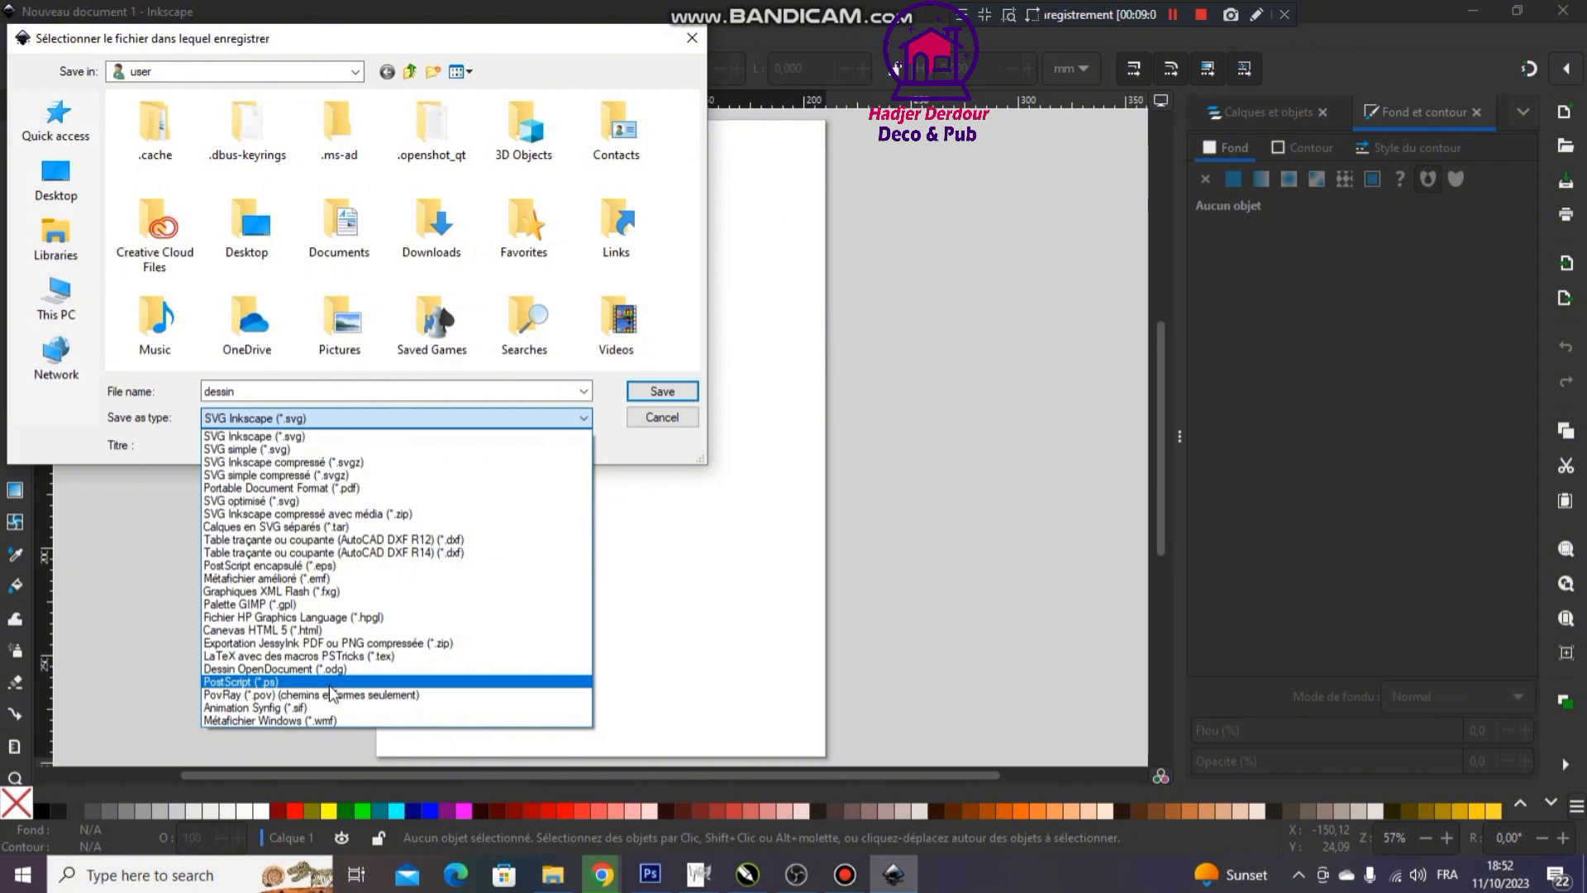
{"action": "left_click", "coordinate": [638, 423]}
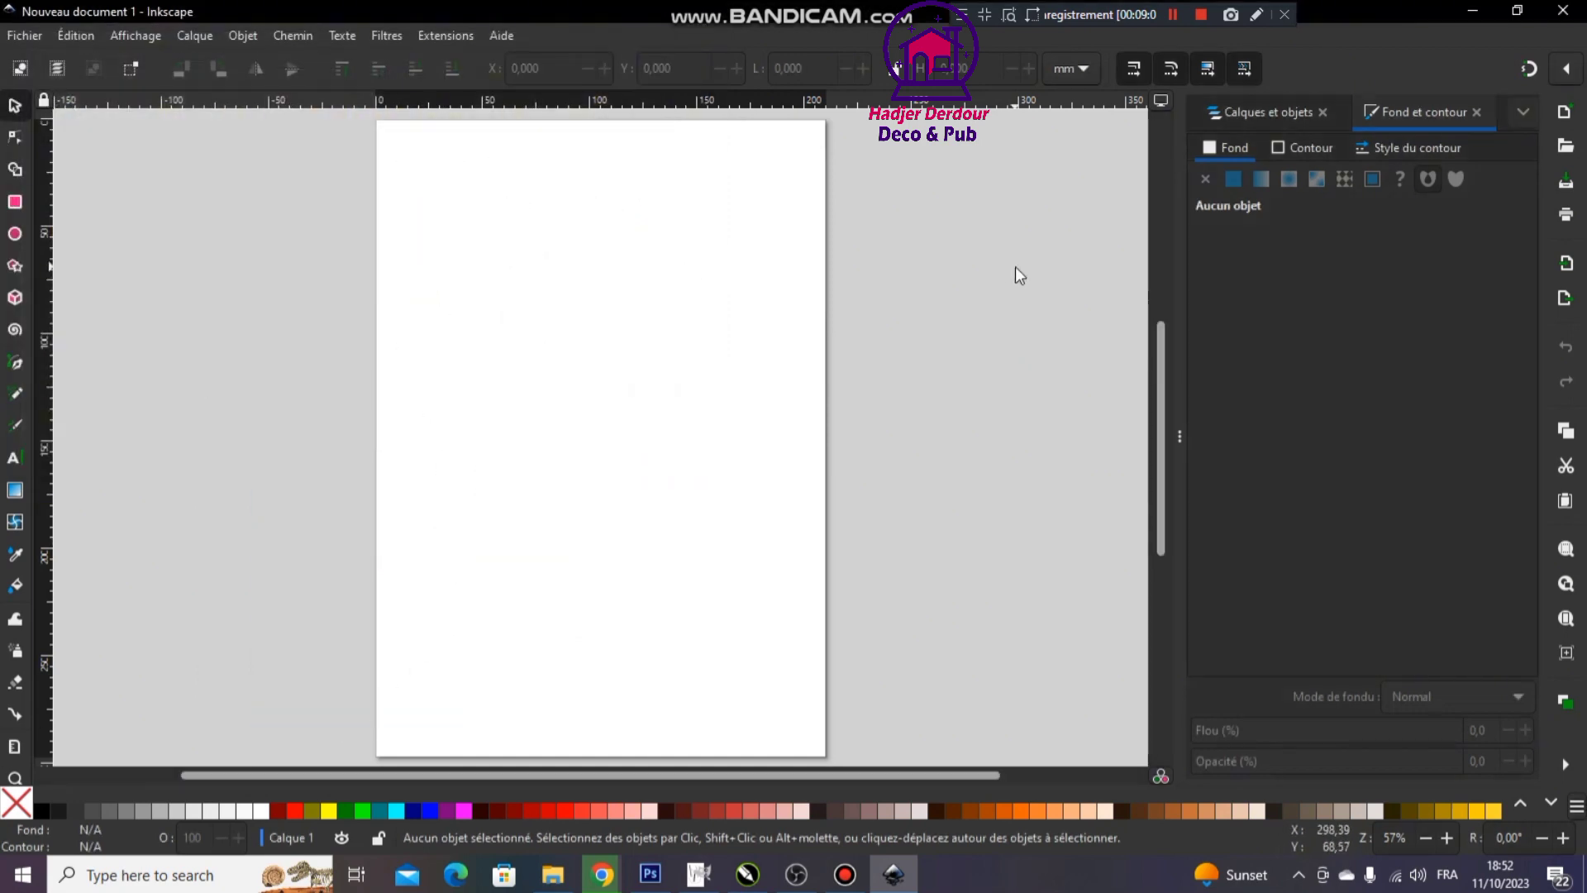
Draw a black square in the page's upper half and a large circle below it
{"action": "left_click", "coordinate": [15, 203]}
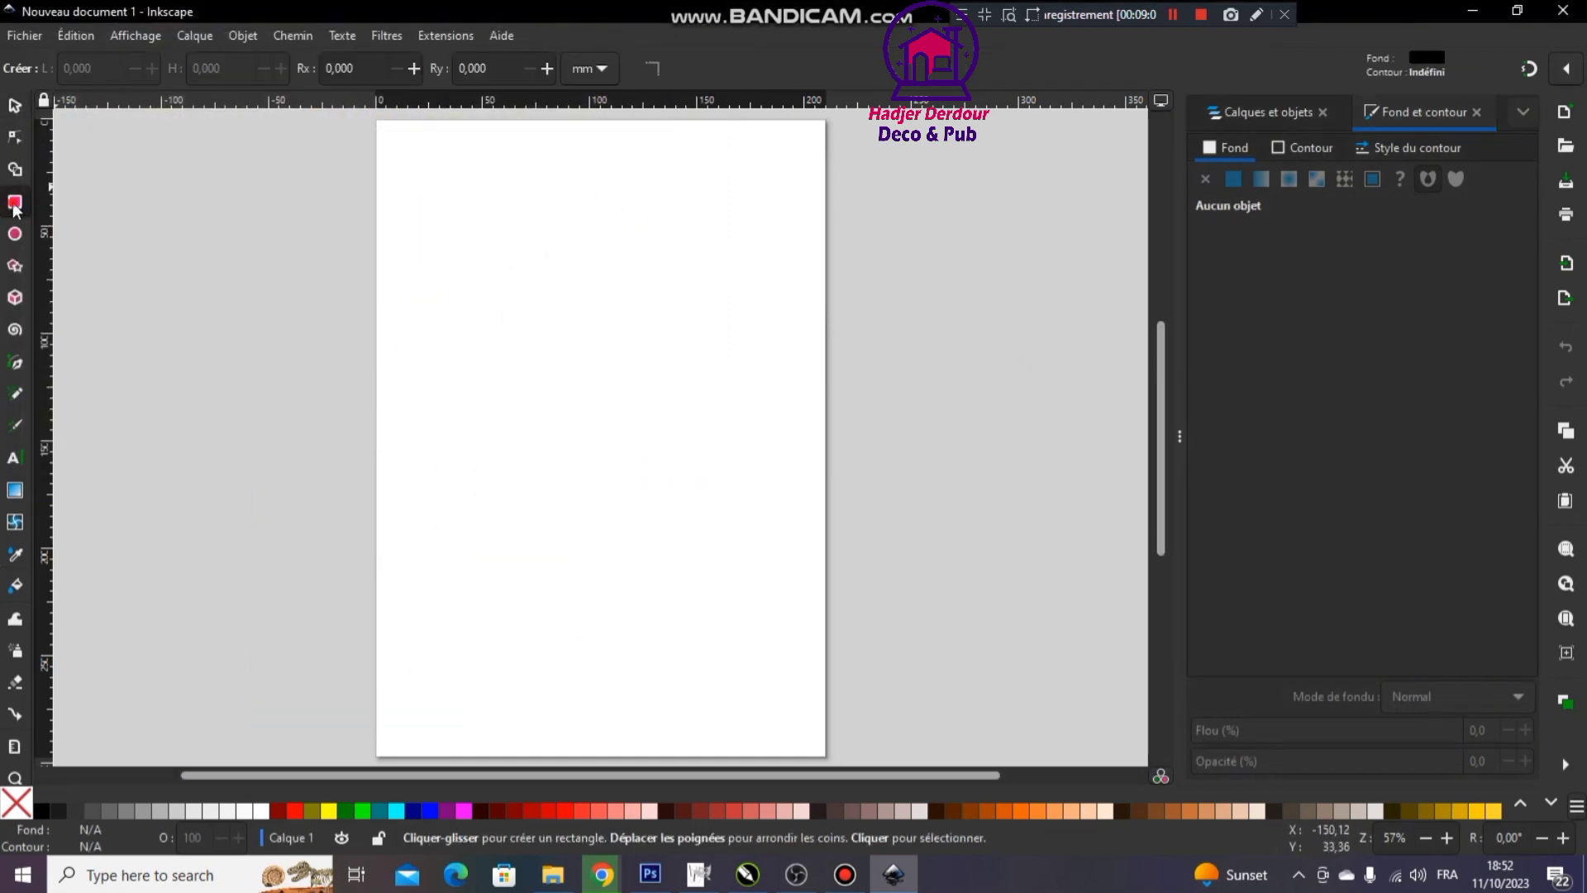
{"action": "left_click_drag", "start_coordinate": [468, 173], "coordinate": [723, 395]}
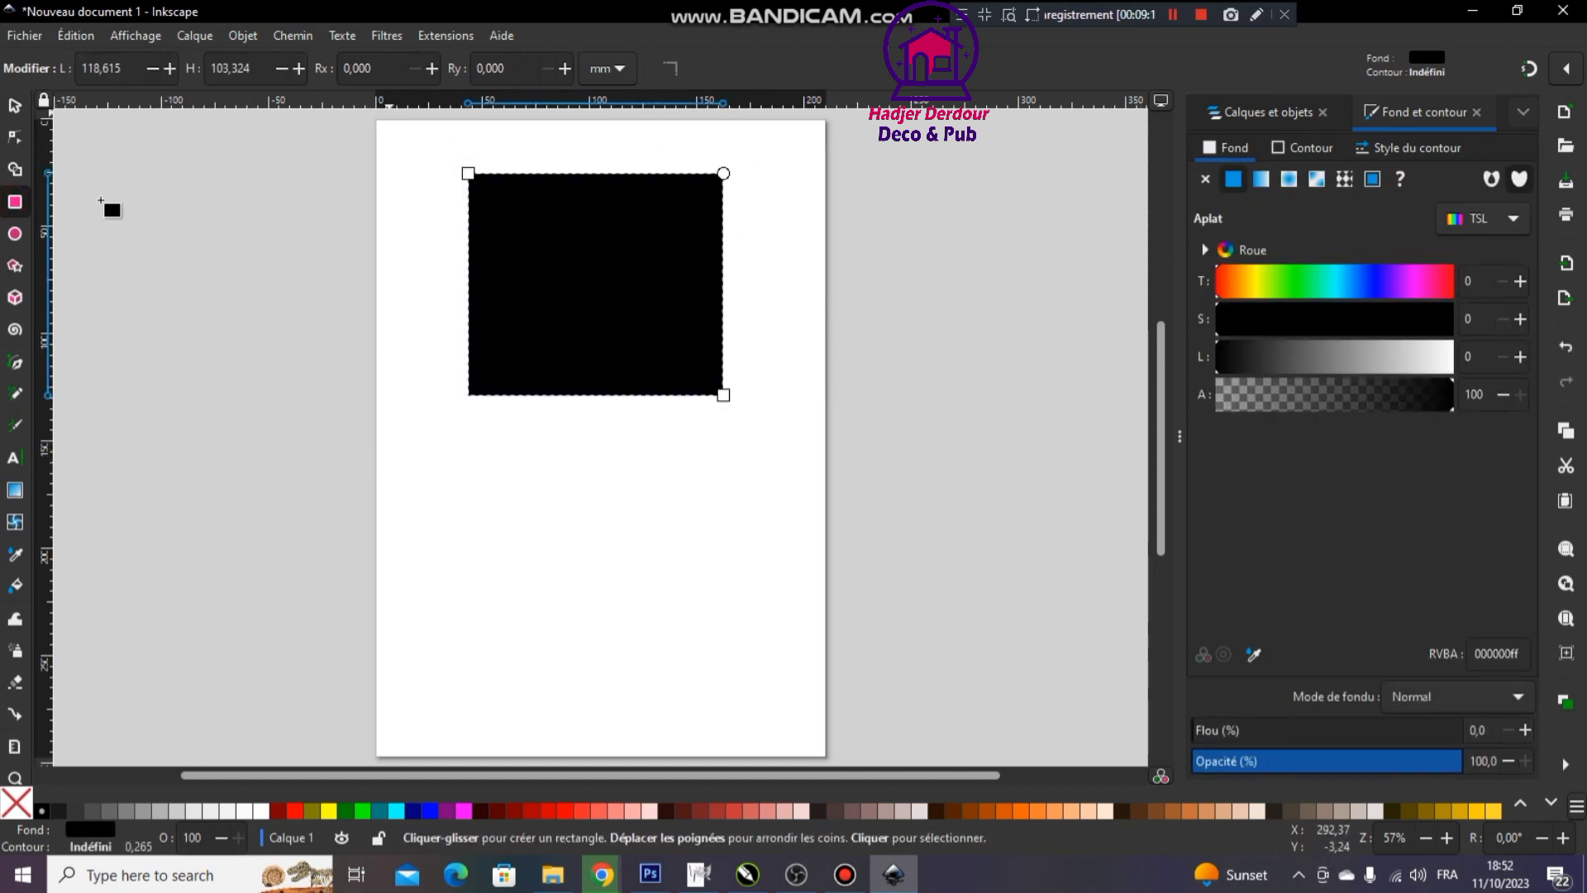
{"action": "left_click", "coordinate": [15, 234]}
{"action": "left_click_drag", "start_coordinate": [416, 446], "coordinate": [433, 493]}
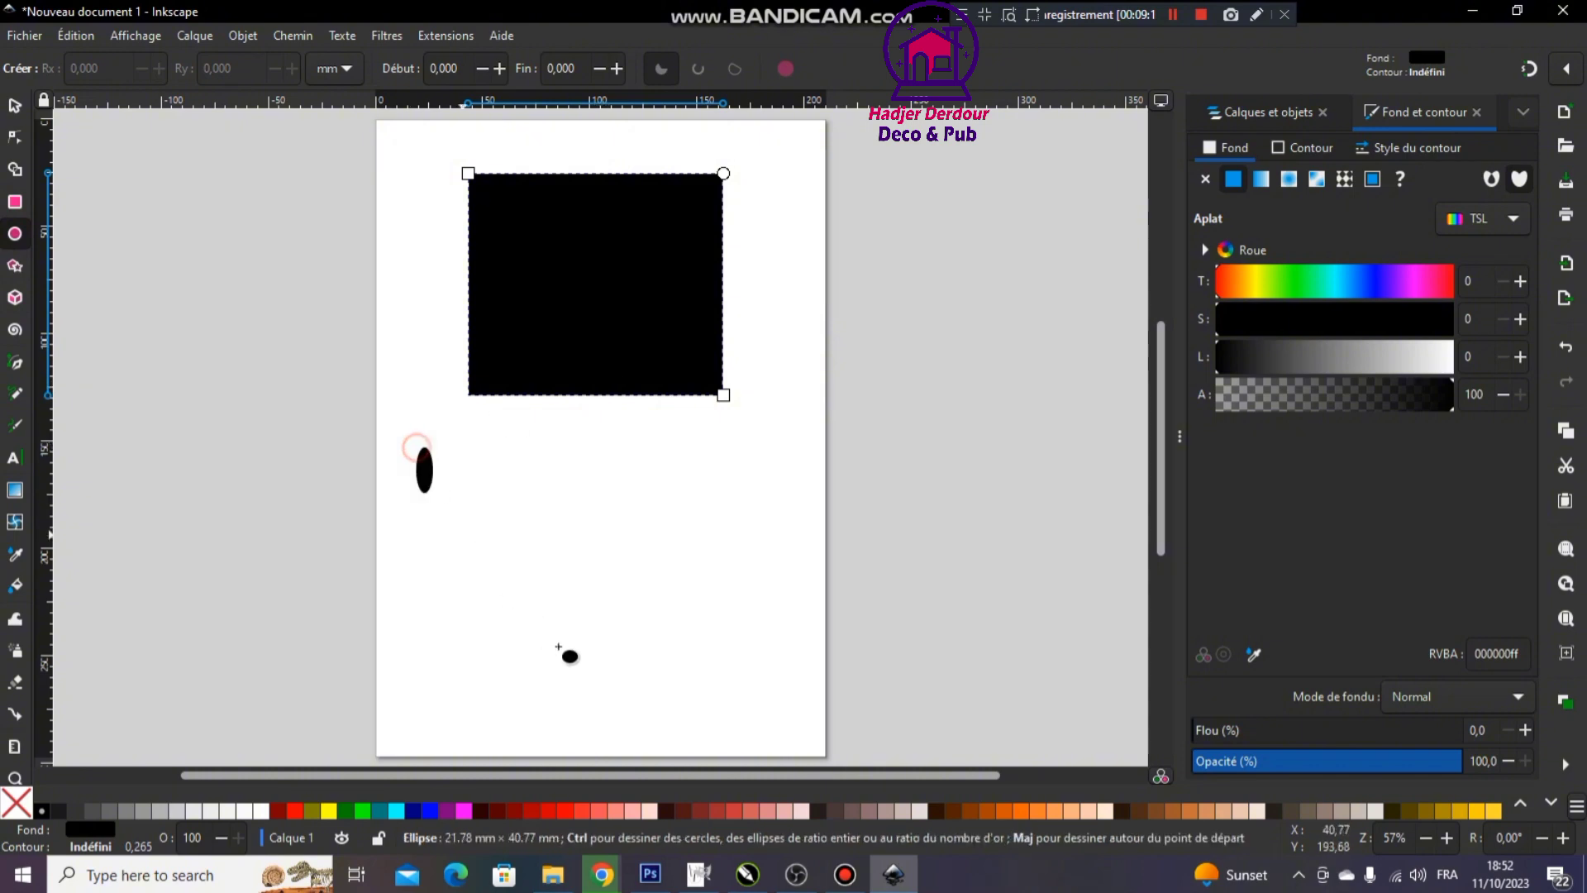
{"action": "left_click_drag", "start_coordinate": [558, 647], "coordinate": [680, 706]}
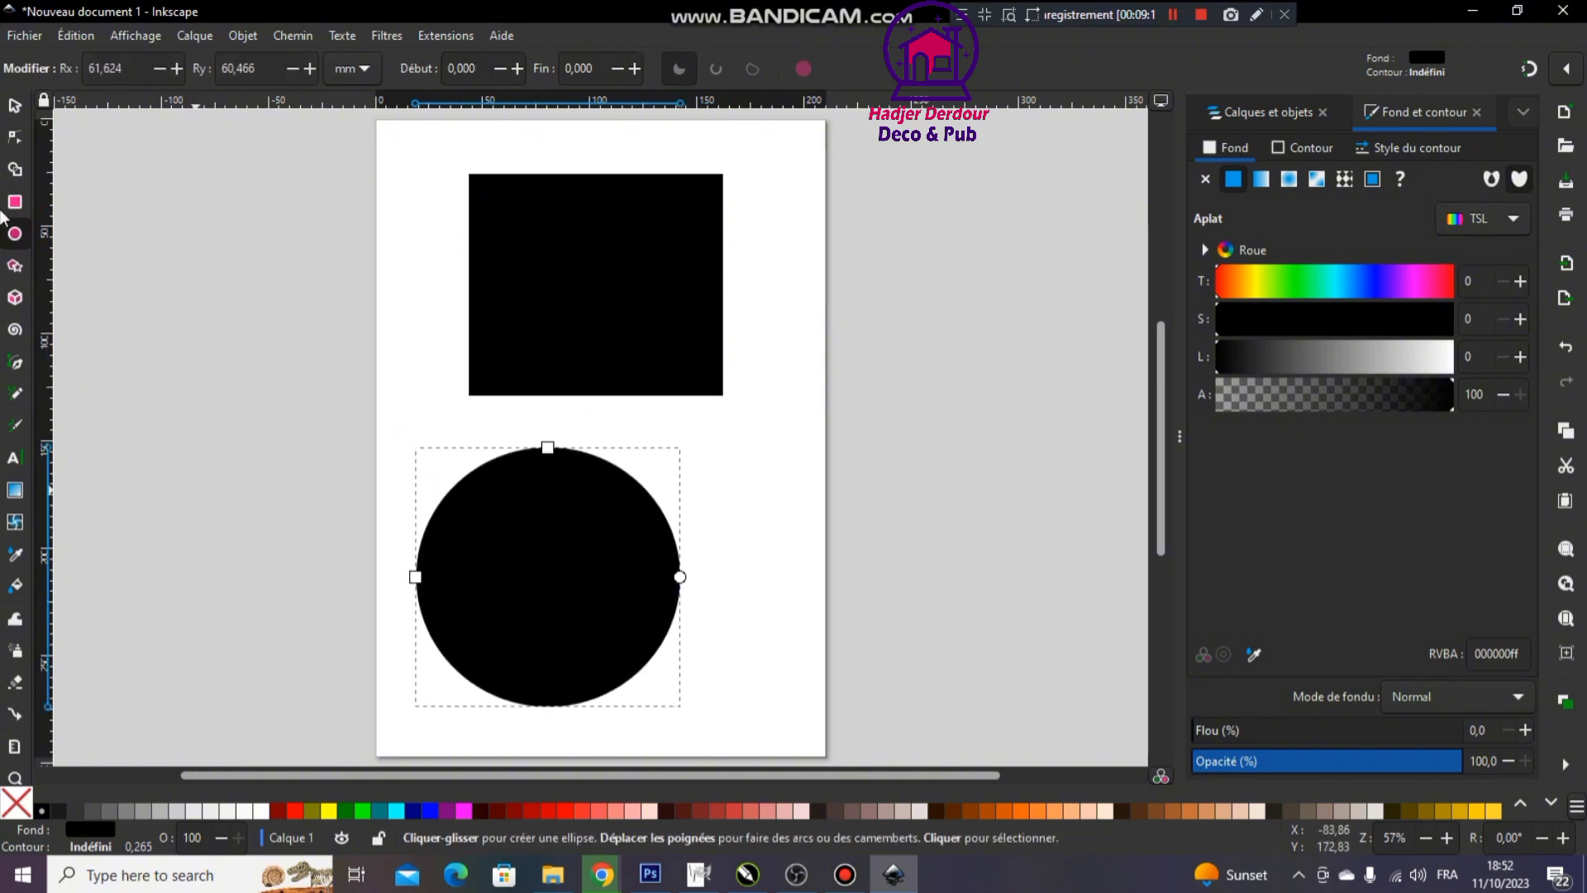
{"action": "left_click", "coordinate": [15, 107]}
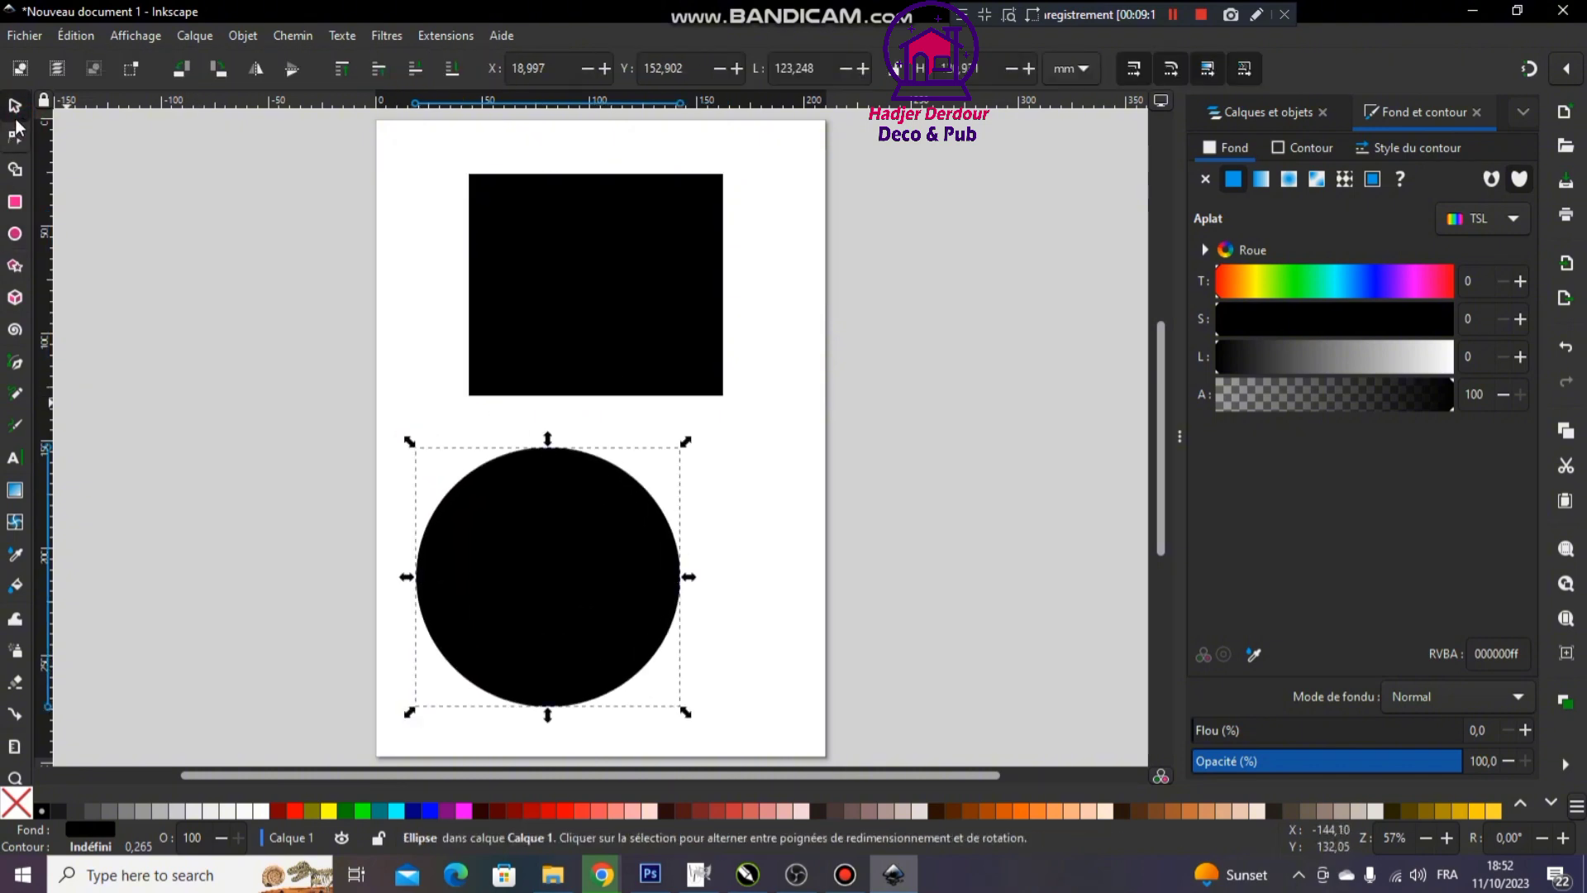
Move the circle up so it overlaps the square's lower-right corner
{"action": "left_click", "coordinate": [284, 36]}
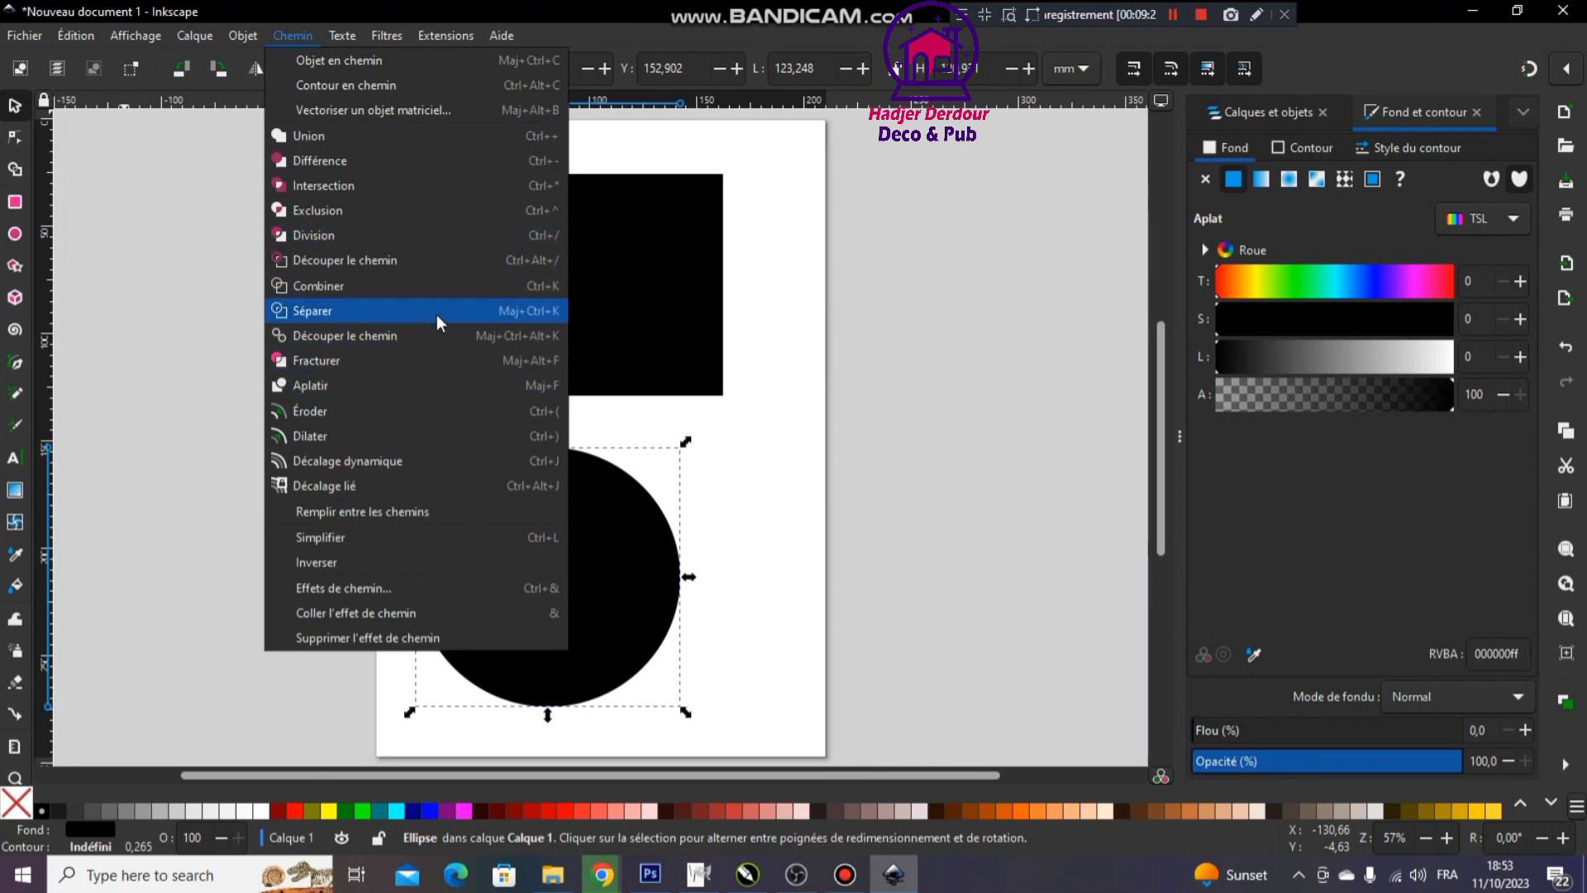
{"action": "left_click", "coordinate": [691, 694]}
{"action": "left_click_drag", "start_coordinate": [537, 554], "coordinate": [633, 401]}
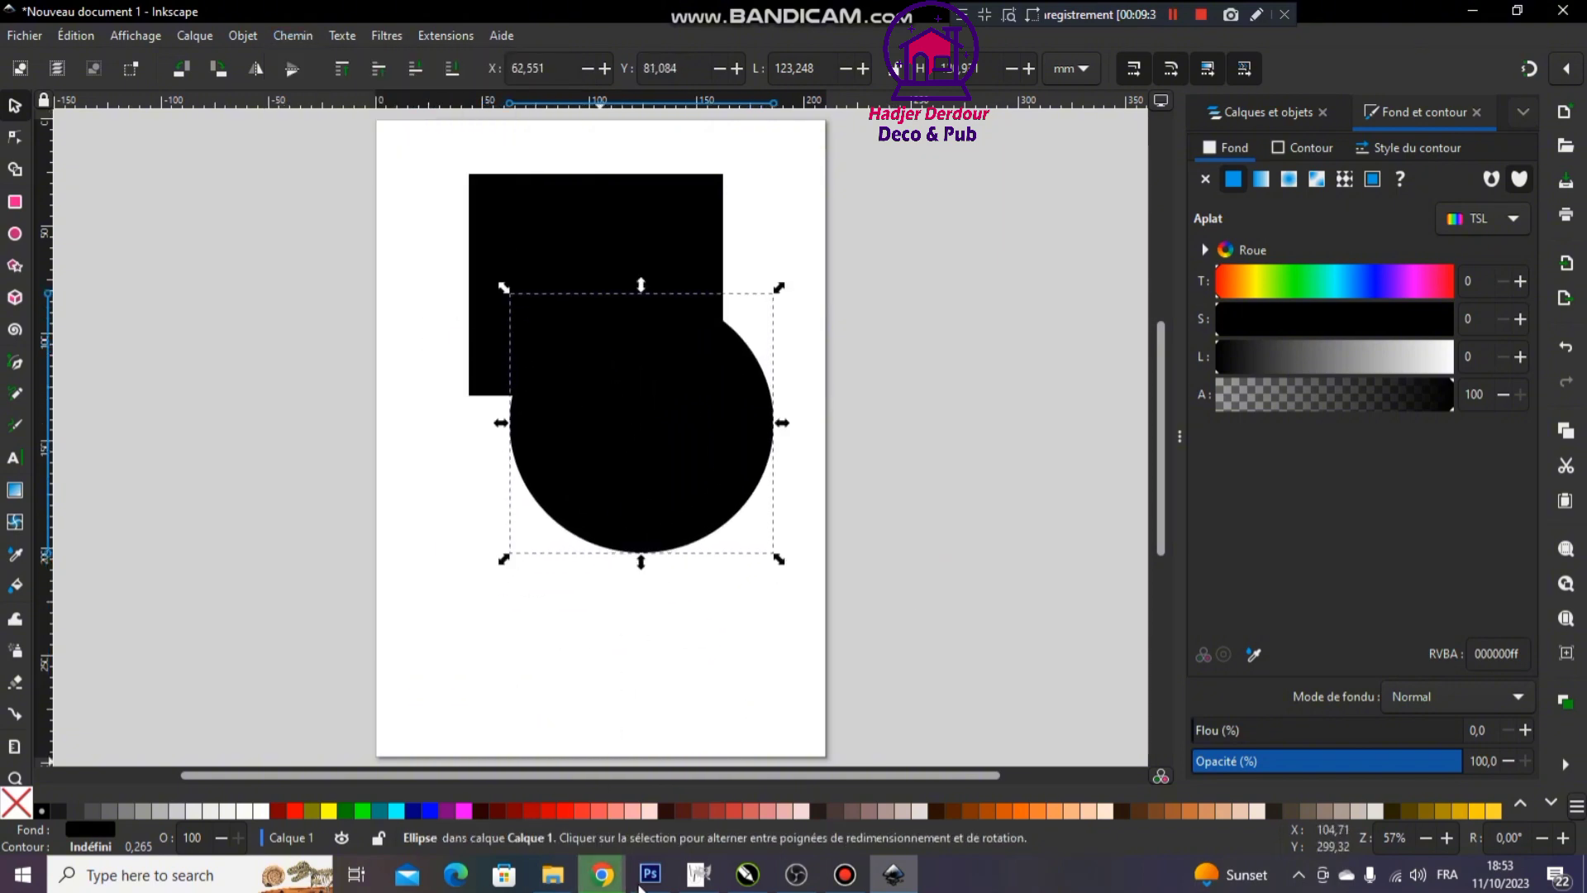
{"action": "left_click", "coordinate": [747, 874]}
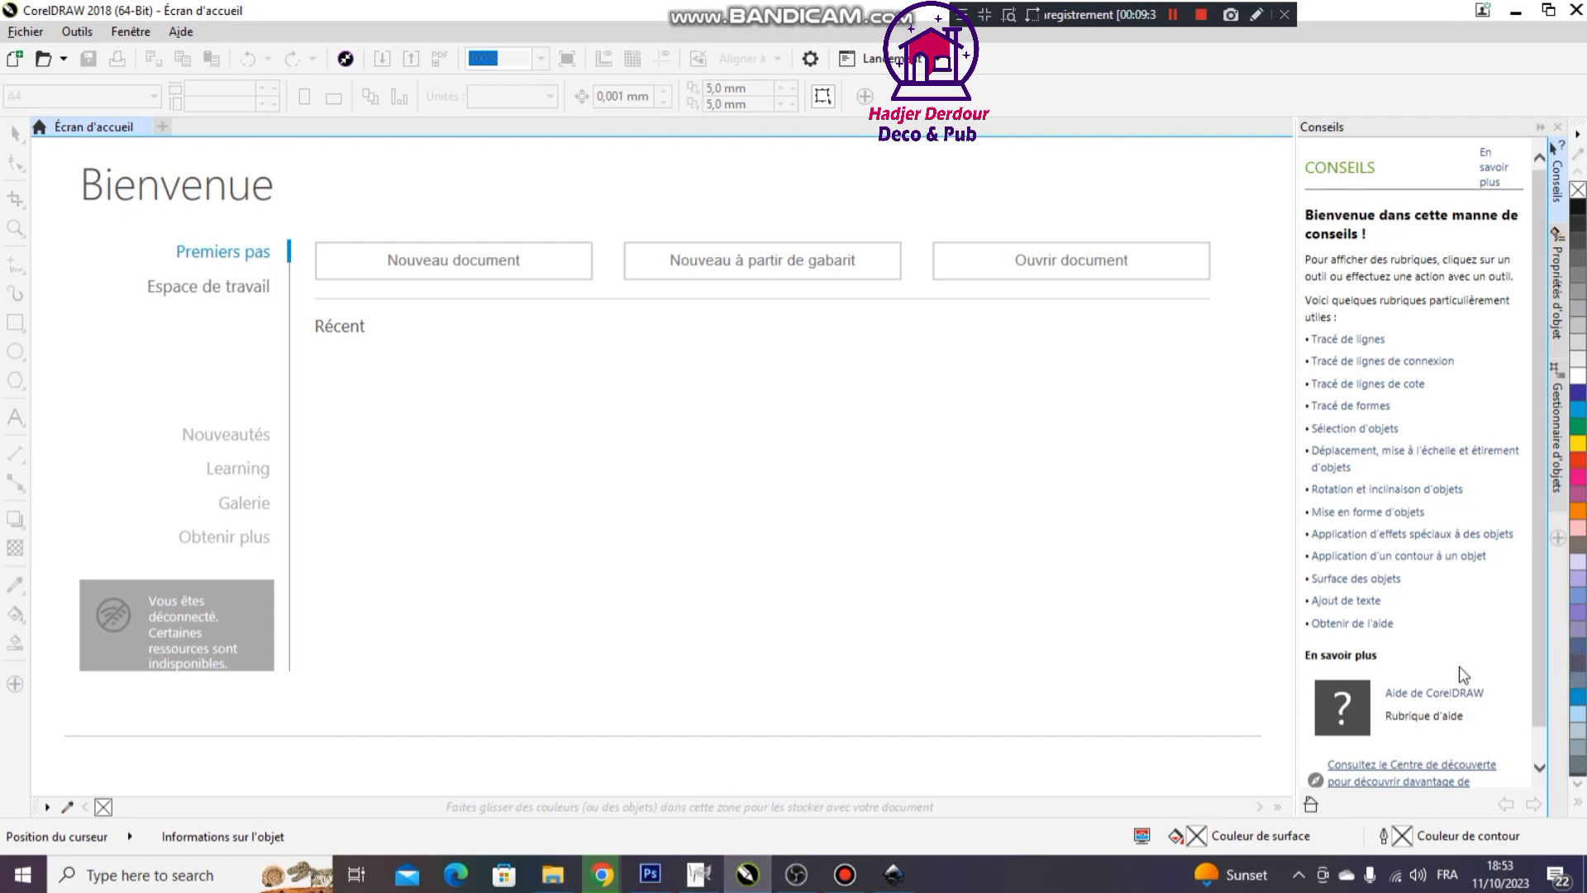
Create a default A4 CorelDRAW document and draw two overlapping rectangles
{"action": "left_click", "coordinate": [399, 258]}
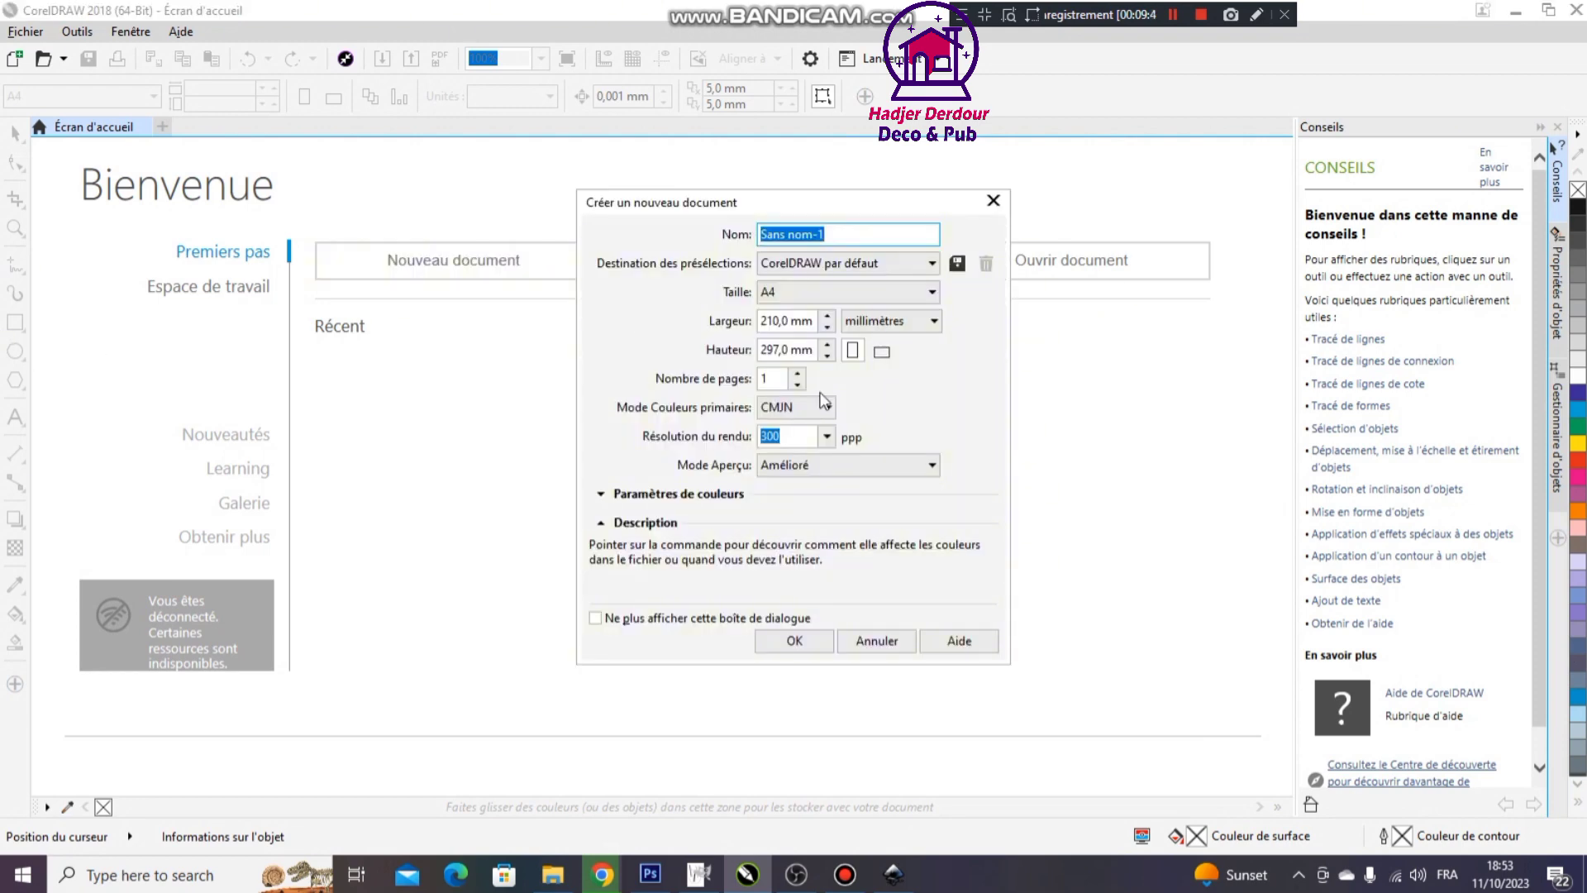
{"action": "left_click", "coordinate": [786, 641]}
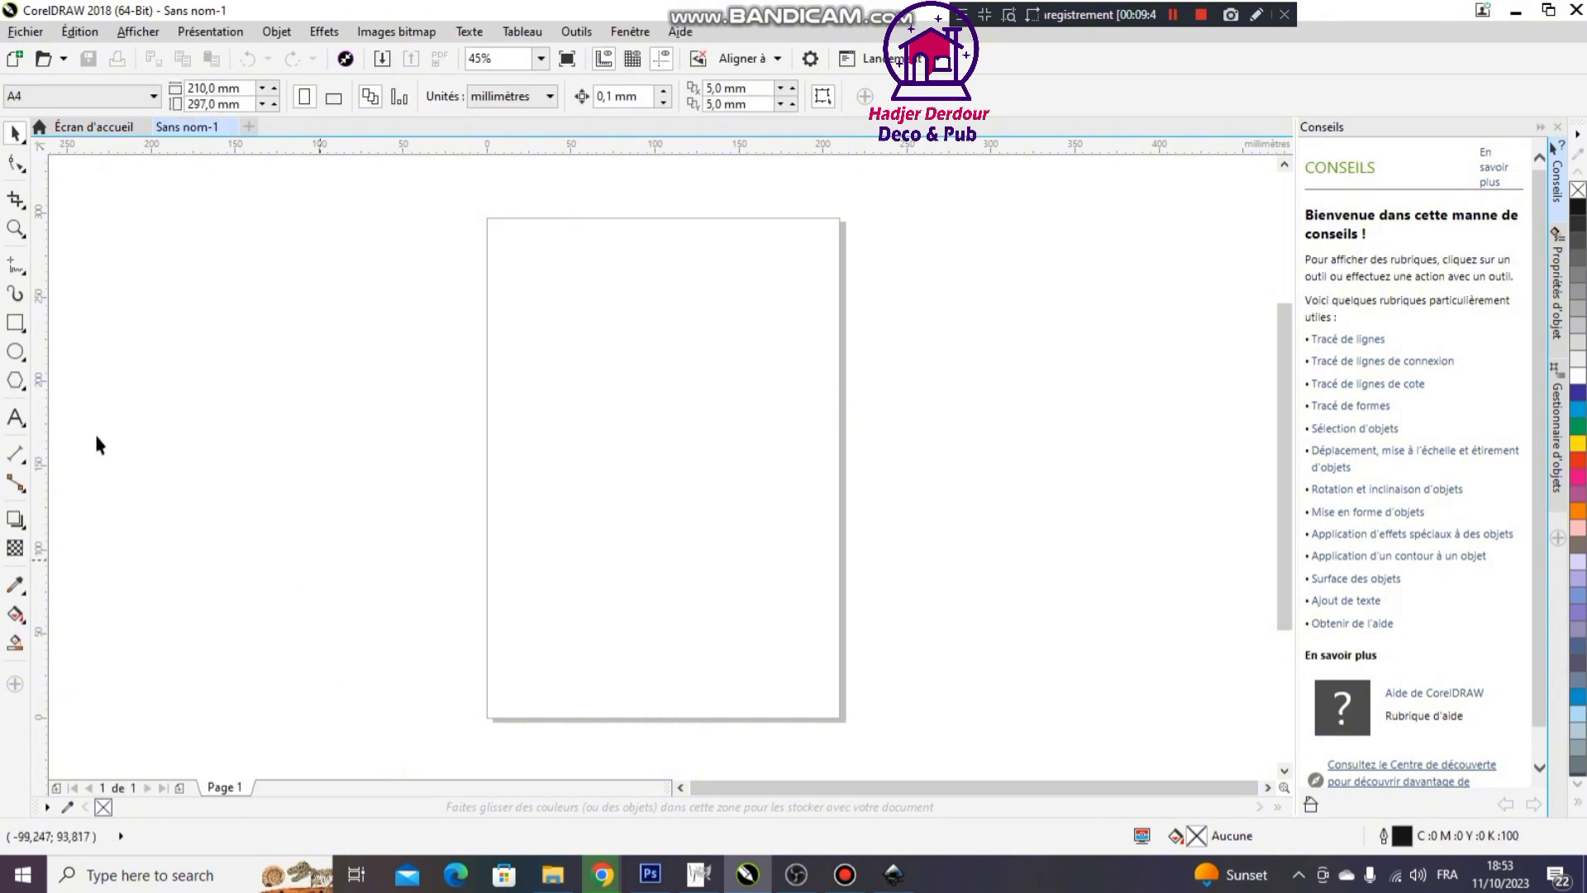
{"action": "left_click", "coordinate": [15, 323]}
{"action": "left_click_drag", "start_coordinate": [578, 273], "coordinate": [824, 454]}
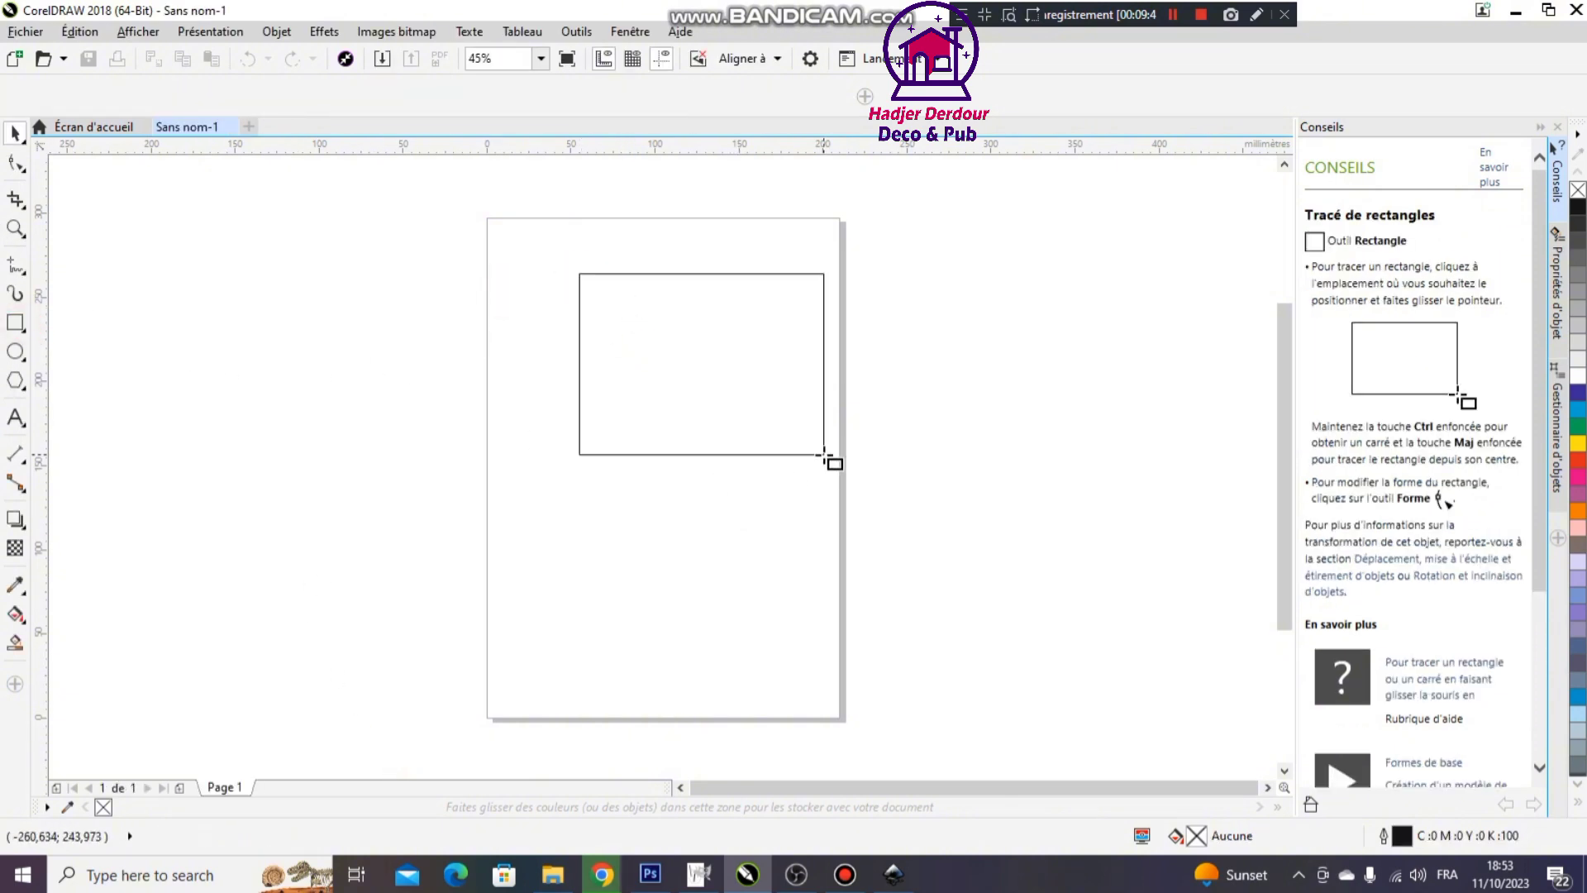
{"action": "left_click_drag", "start_coordinate": [150, 348], "coordinate": [625, 616]}
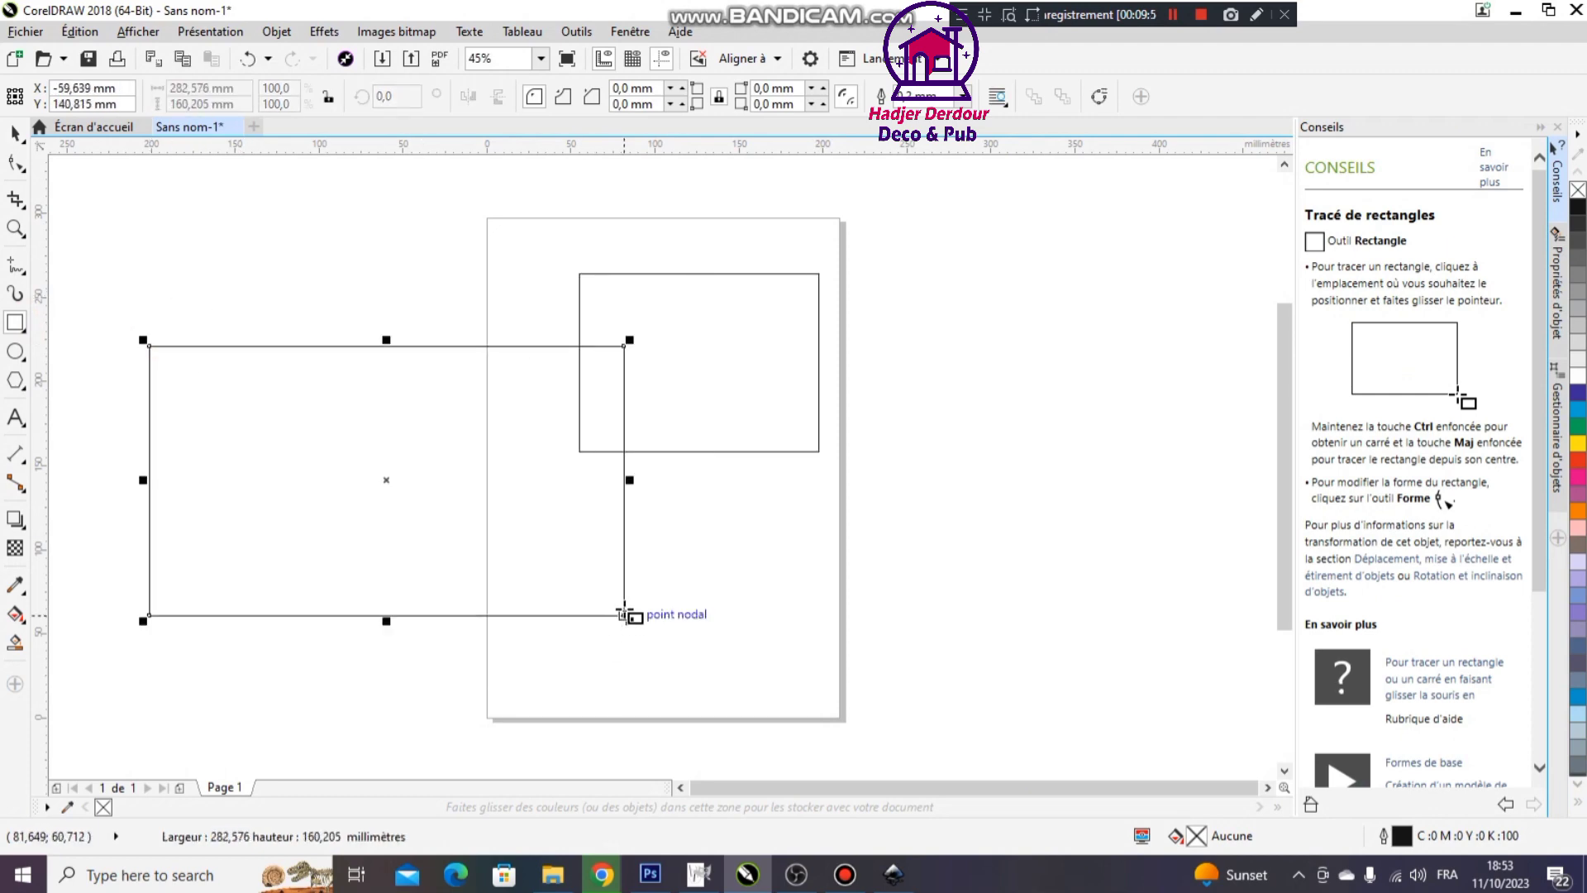
Weld both rectangles into one outline with Souder and shift it right
{"action": "left_click", "coordinate": [15, 132]}
{"action": "left_click_drag", "start_coordinate": [85, 182], "coordinate": [982, 673]}
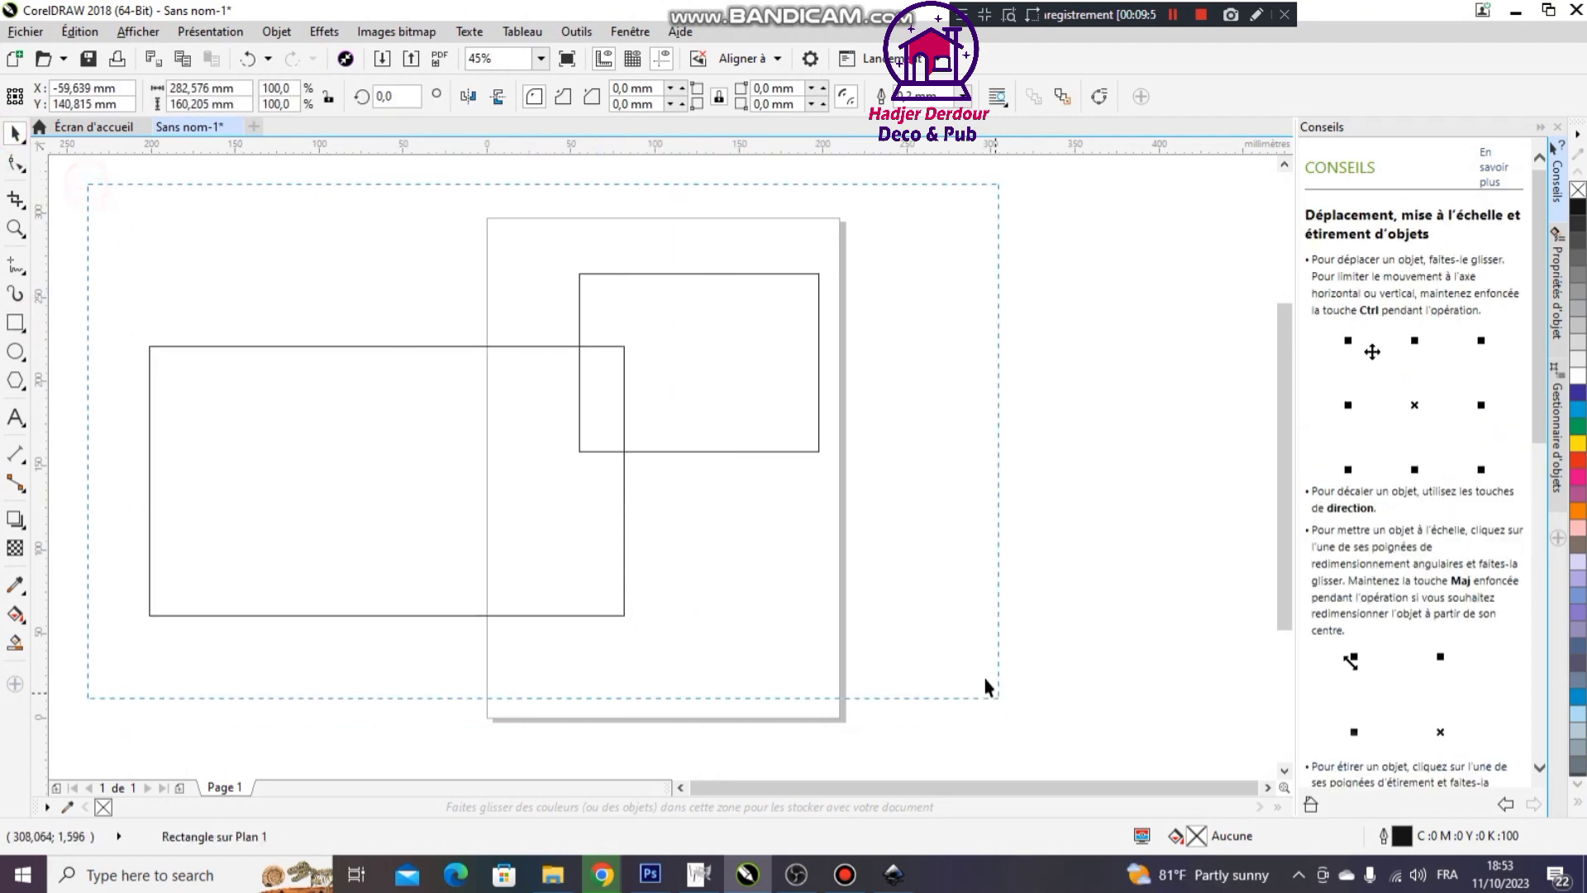
{"action": "left_click", "coordinate": [570, 96]}
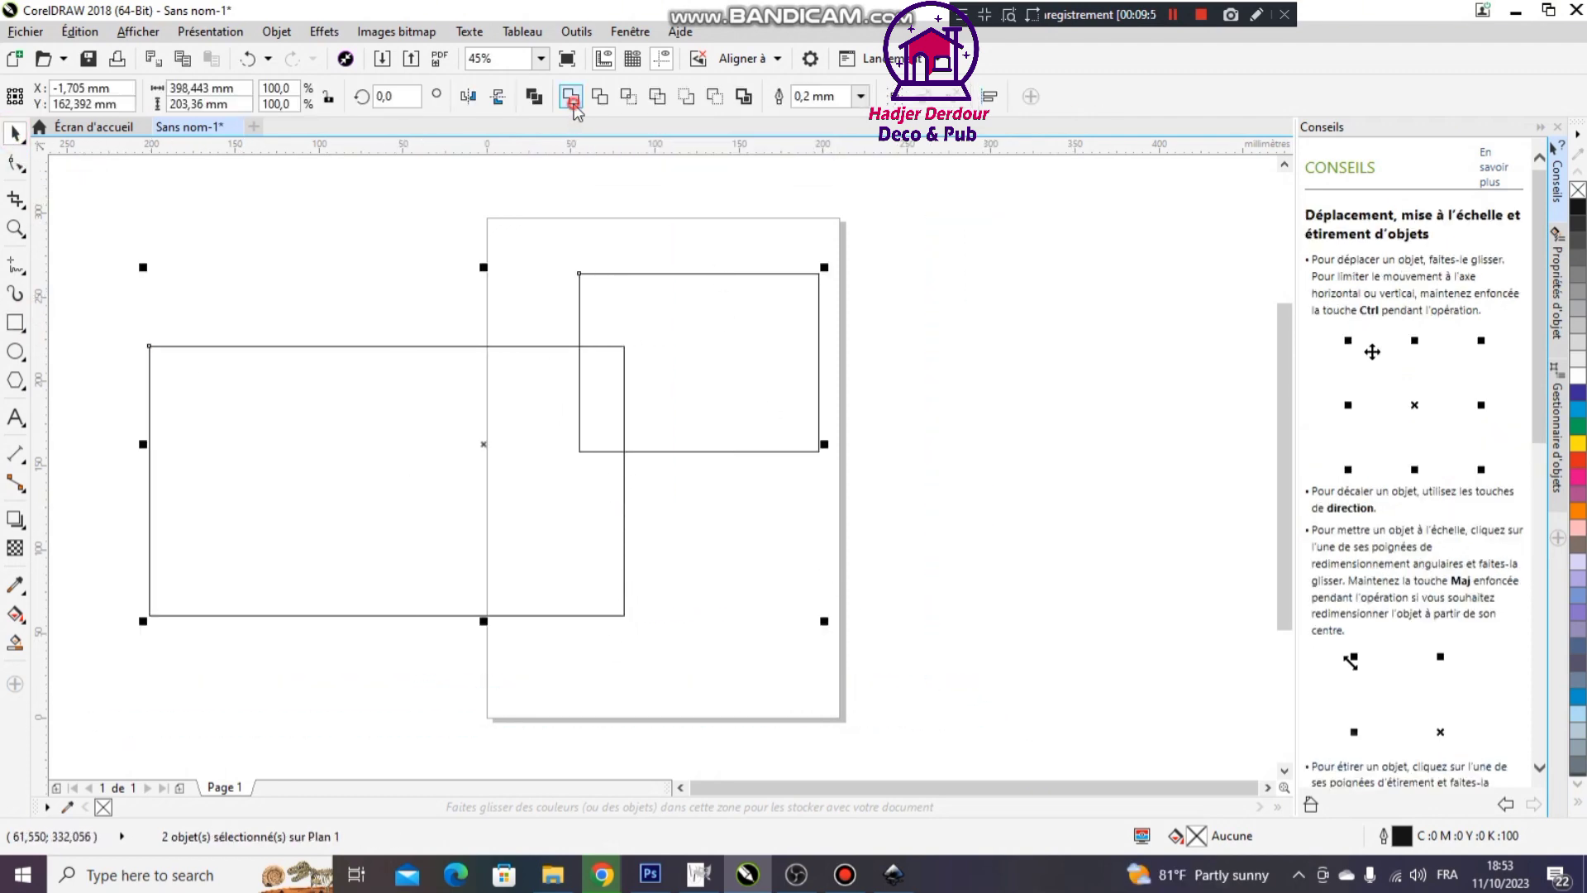
{"action": "left_click_drag", "start_coordinate": [586, 431], "coordinate": [672, 408]}
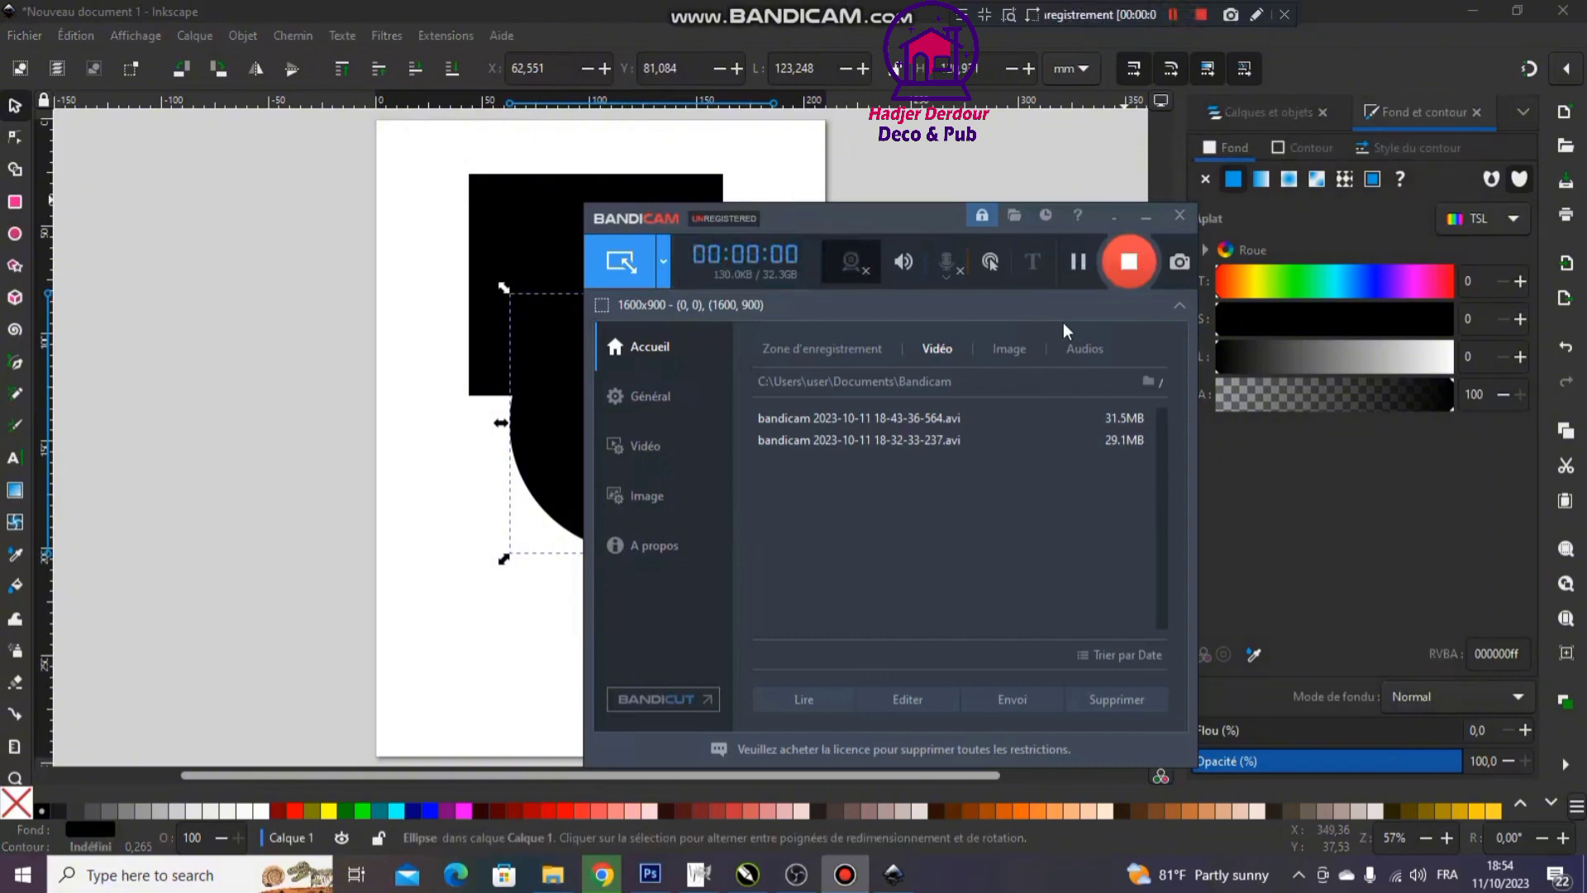
Select the overlapping circle and square, combine them into one path, and nudge it left
{"action": "left_click", "coordinate": [222, 291]}
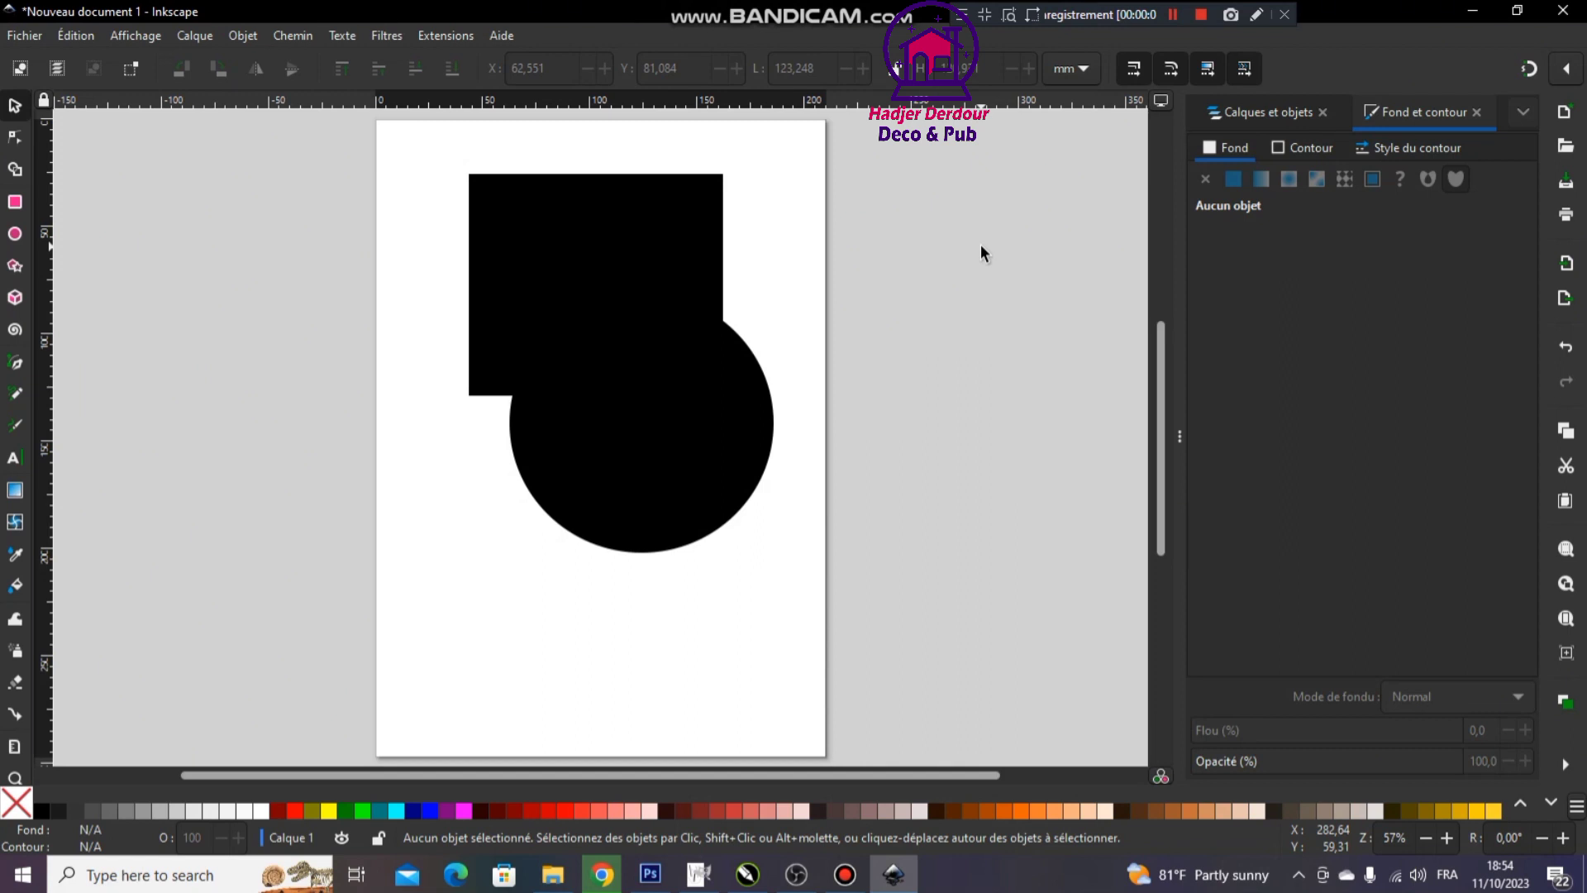
{"action": "scroll", "coordinate": [967, 239], "scroll_direction": "up", "scroll_amount": 5}
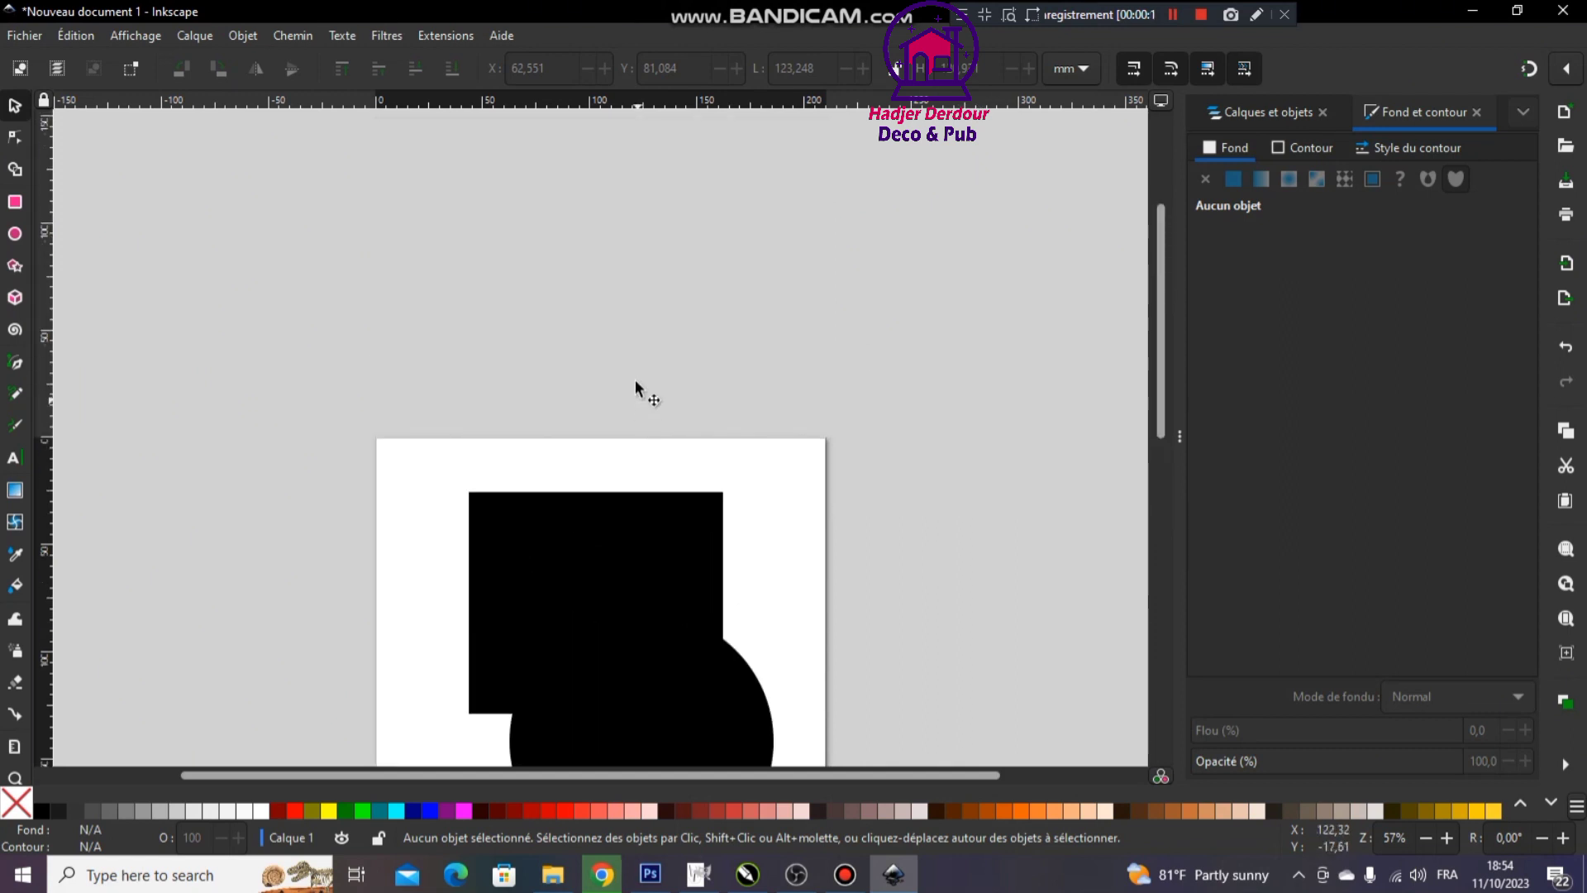
{"action": "scroll", "coordinate": [637, 389], "scroll_direction": "down", "scroll_amount": 4}
{"action": "mouse_move", "coordinate": [705, 529]}
{"action": "left_mouse_down"}
{"action": "mouse_move", "coordinate": [697, 622]}
{"action": "mouse_move", "coordinate": [736, 485]}
{"action": "left_mouse_up"}
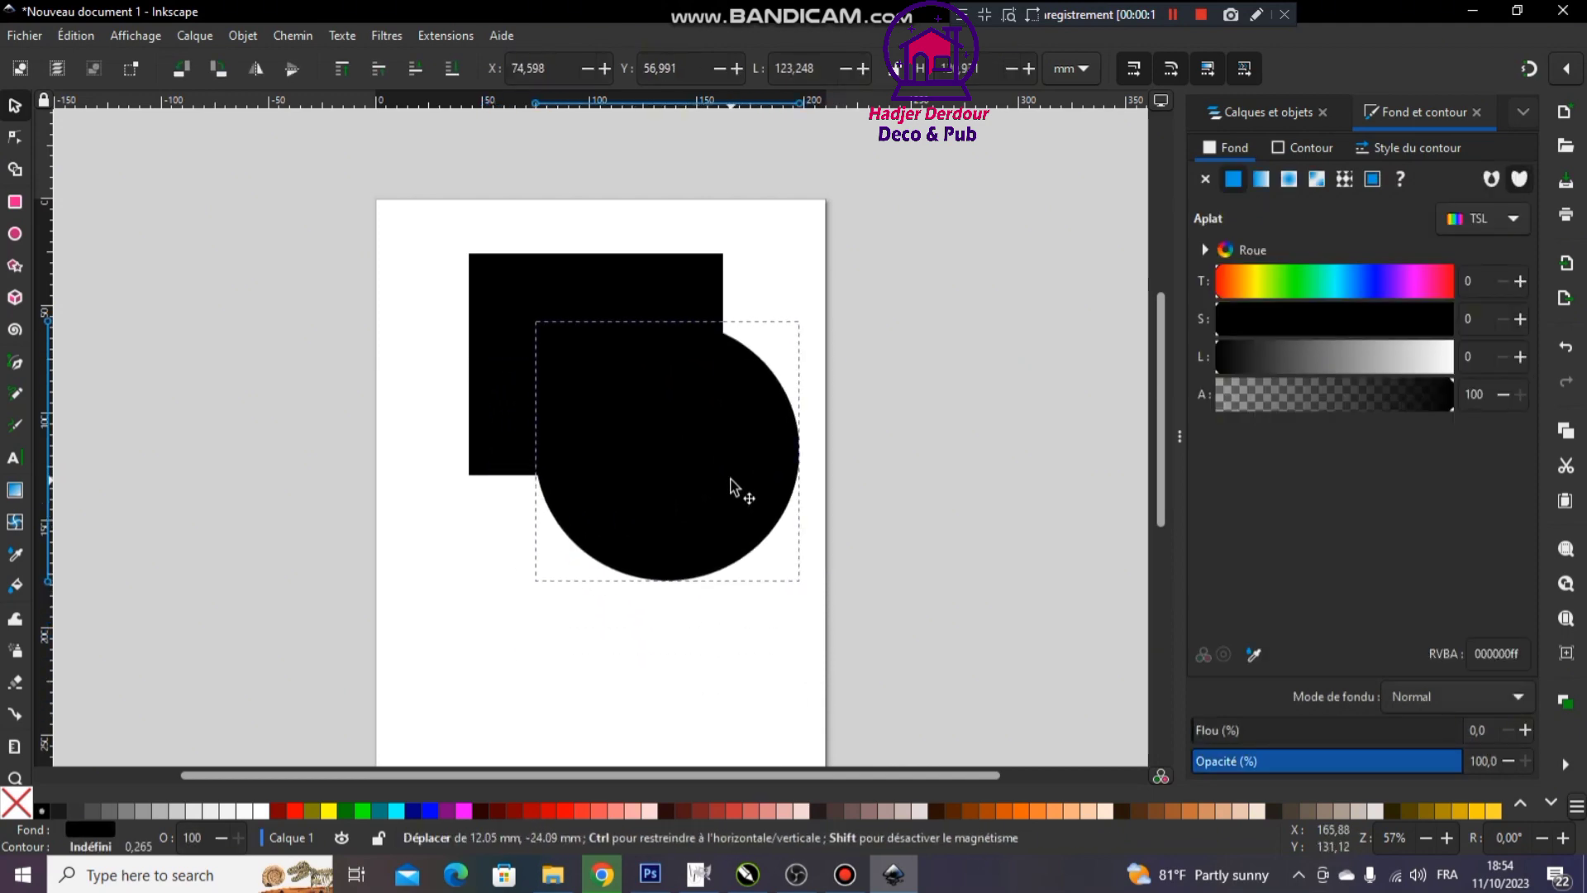
{"action": "left_click_drag", "start_coordinate": [929, 188], "coordinate": [72, 731]}
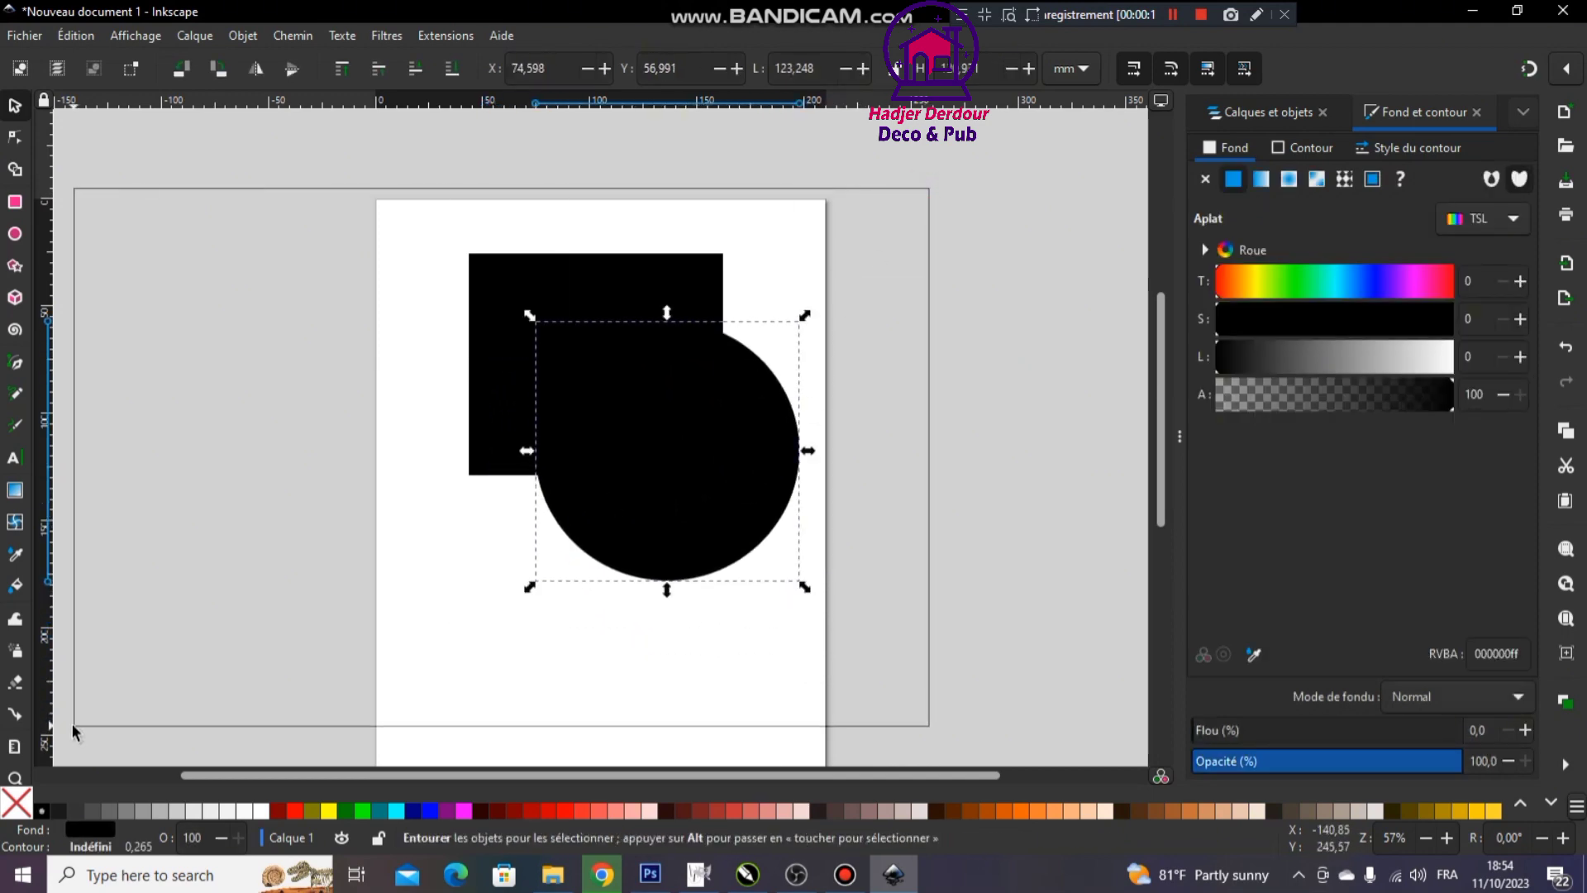
{"action": "left_click", "coordinate": [249, 35]}
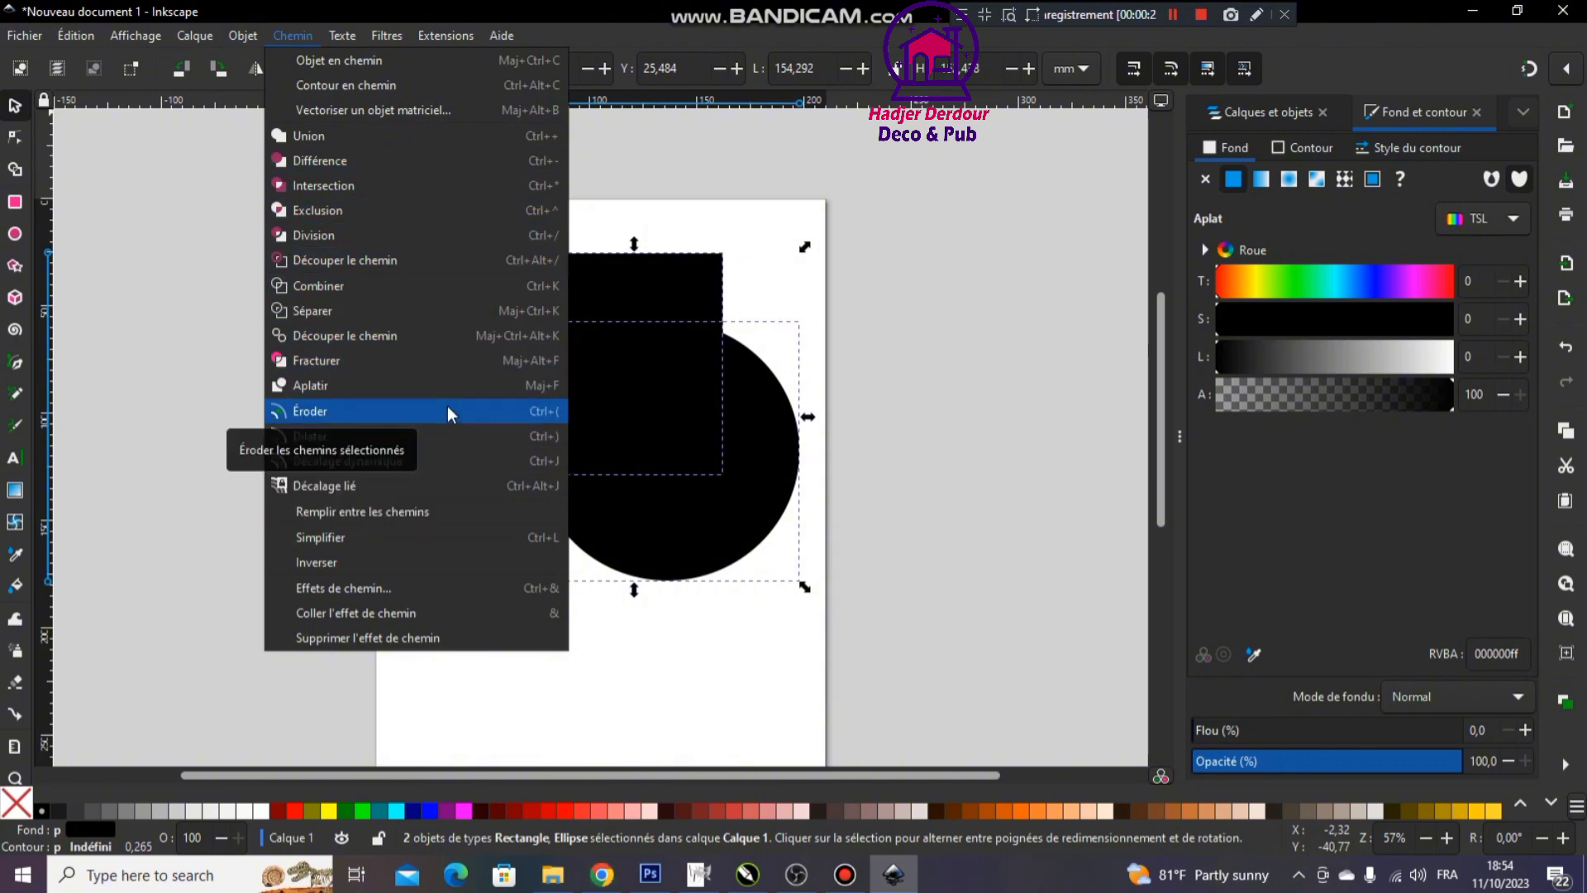
{"action": "left_click", "coordinate": [370, 285]}
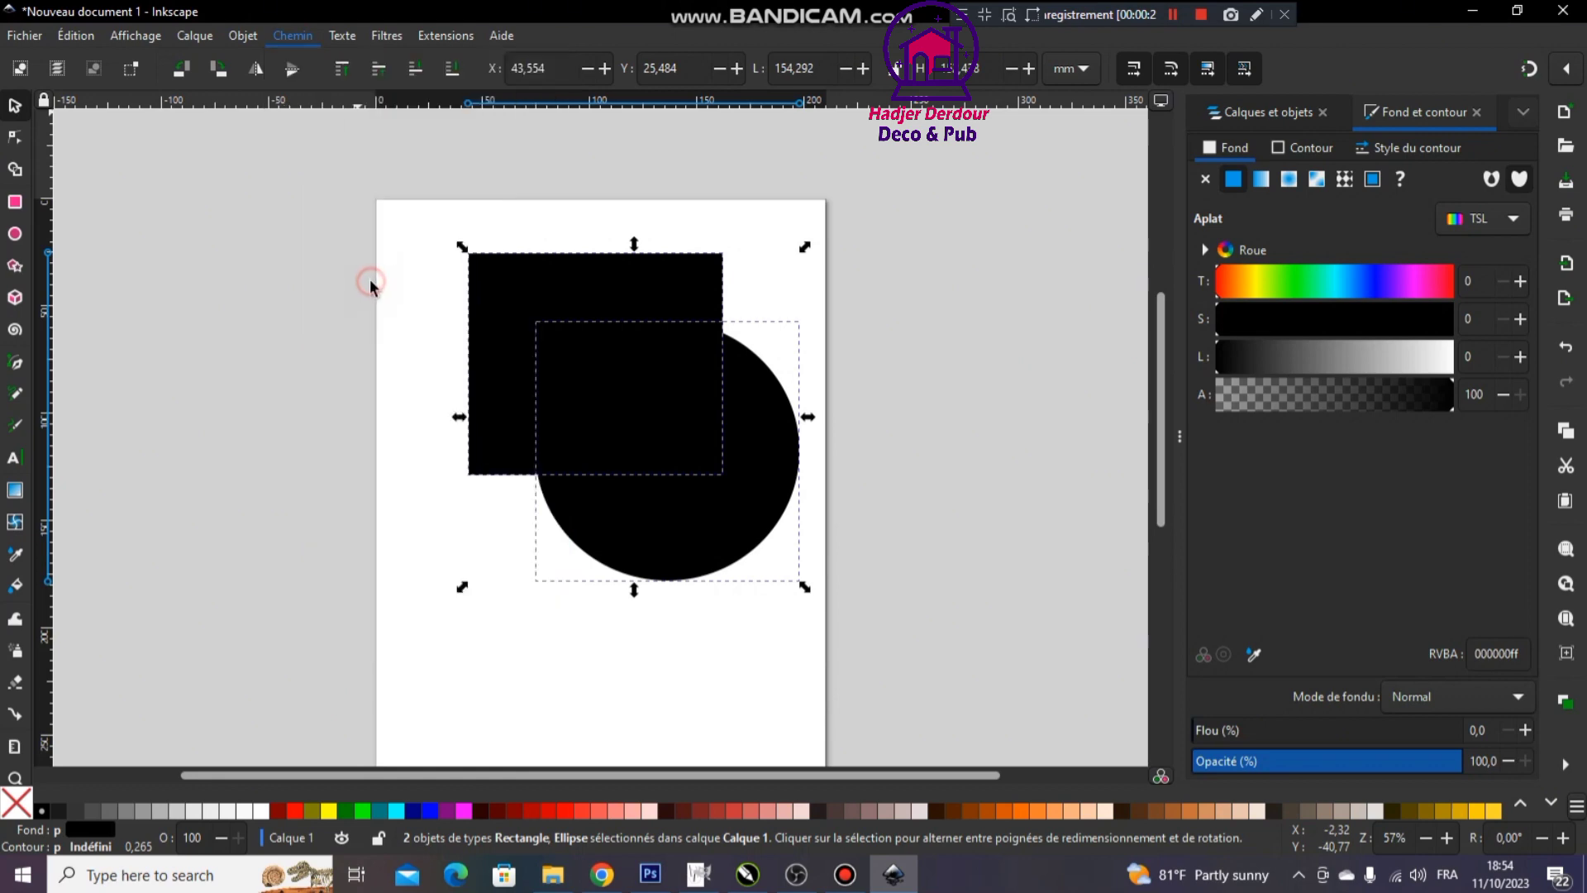
{"action": "mouse_move", "coordinate": [595, 383]}
{"action": "left_mouse_down"}
{"action": "mouse_move", "coordinate": [421, 308]}
{"action": "mouse_move", "coordinate": [567, 450]}
{"action": "mouse_move", "coordinate": [604, 438]}
{"action": "left_mouse_up"}
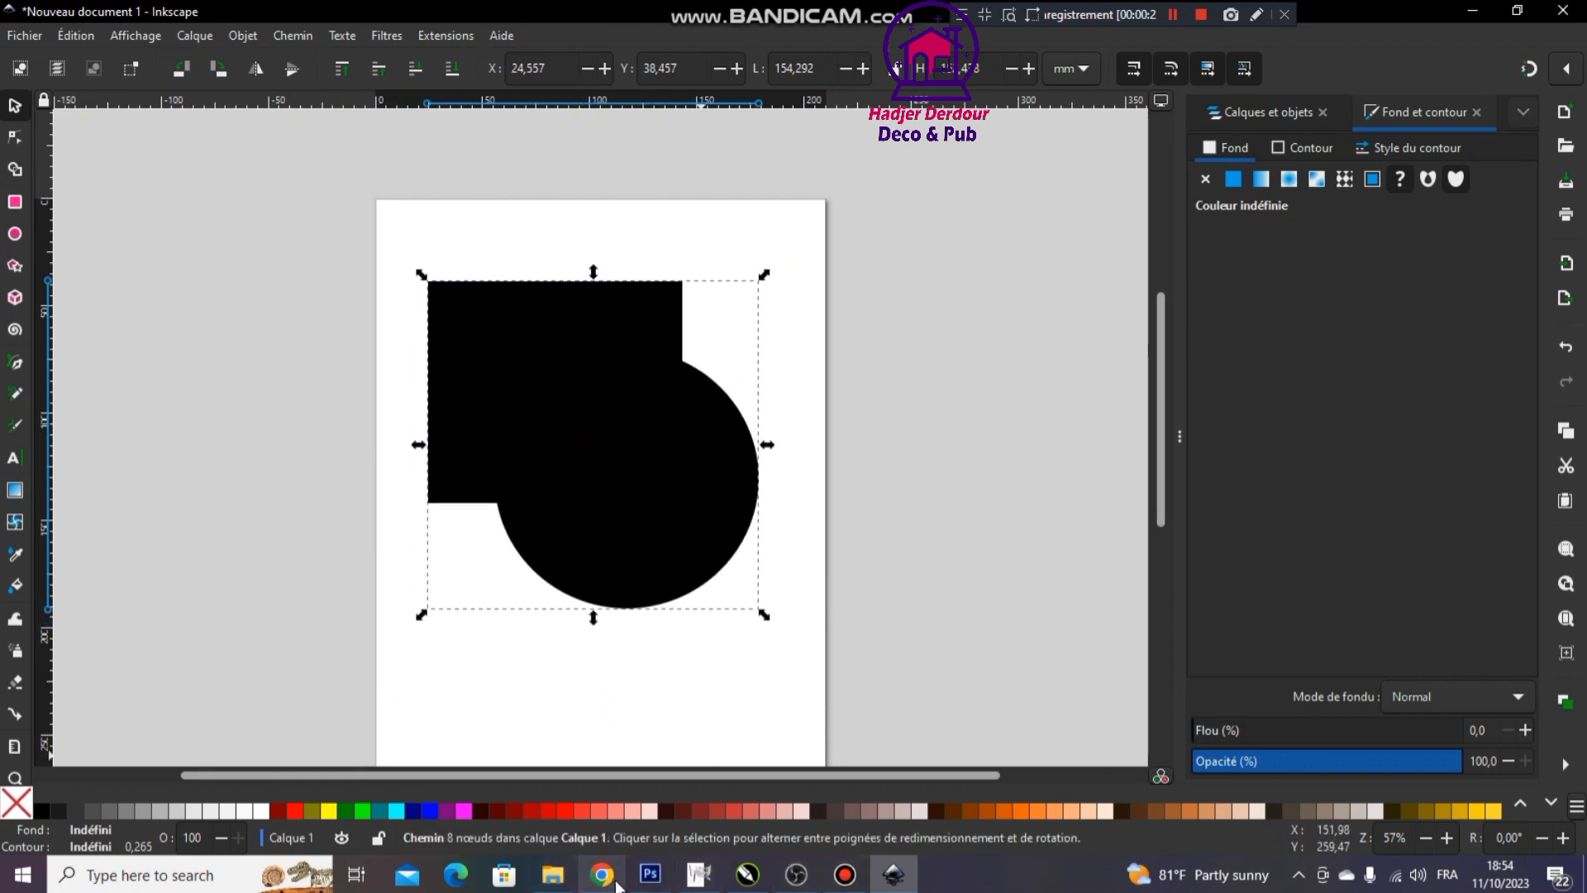
Duplicate CorelDRAW's welded outline and select and reposition all the outlines
{"action": "left_click", "coordinate": [745, 878]}
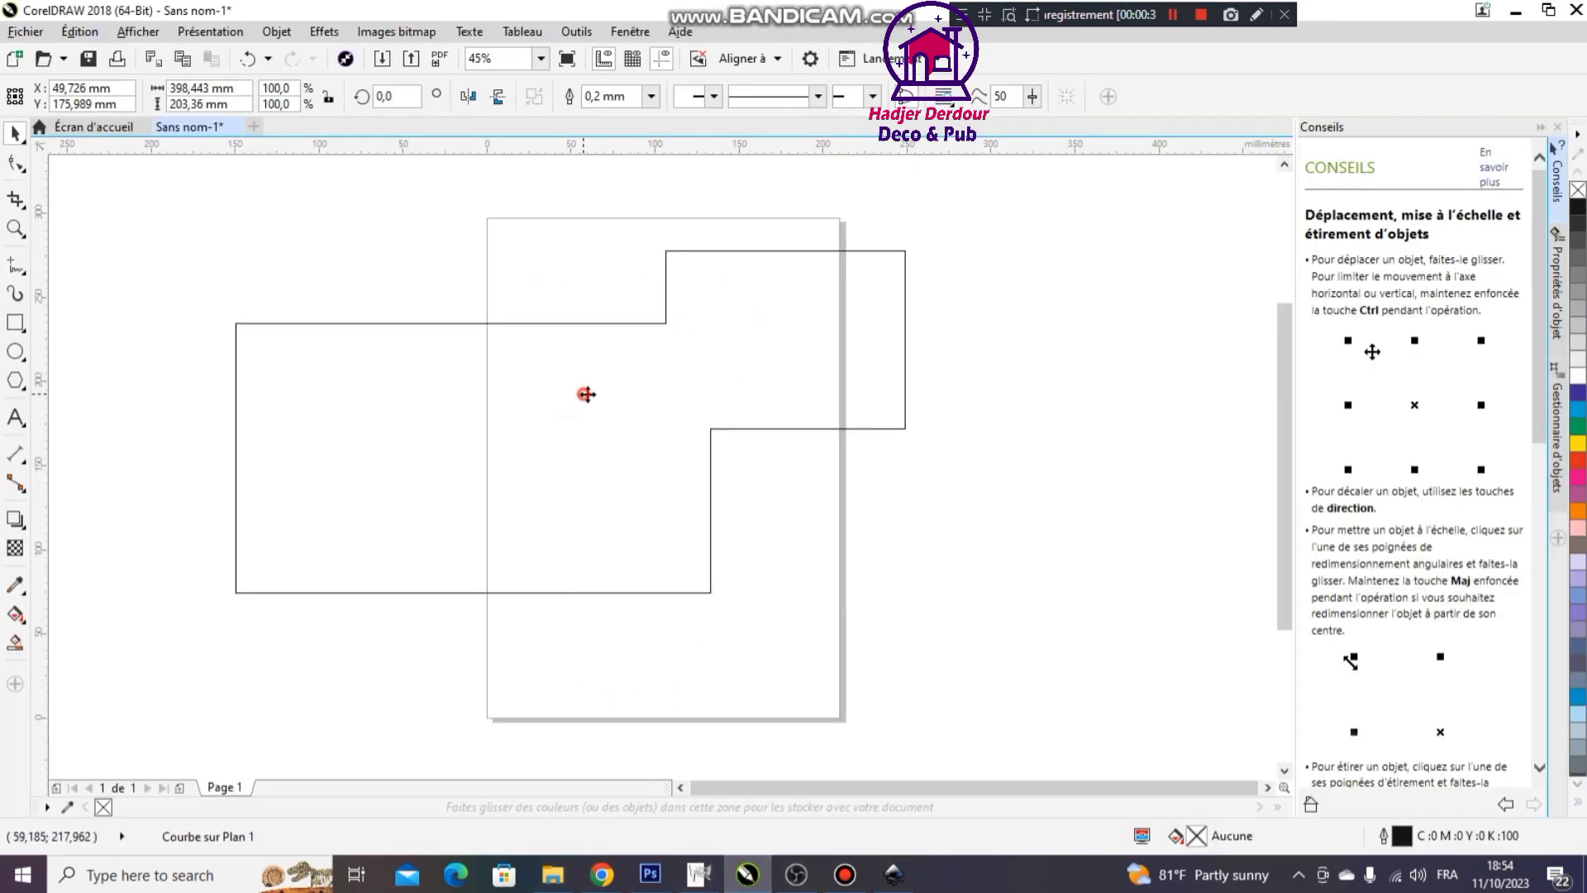
{"action": "left_click_drag", "start_coordinate": [585, 393], "coordinate": [653, 174]}
{"action": "mouse_move", "coordinate": [840, 331]}
{"action": "left_mouse_down"}
{"action": "mouse_move", "coordinate": [562, 510]}
{"action": "mouse_move", "coordinate": [925, 507]}
{"action": "mouse_move", "coordinate": [786, 312]}
{"action": "left_mouse_up"}
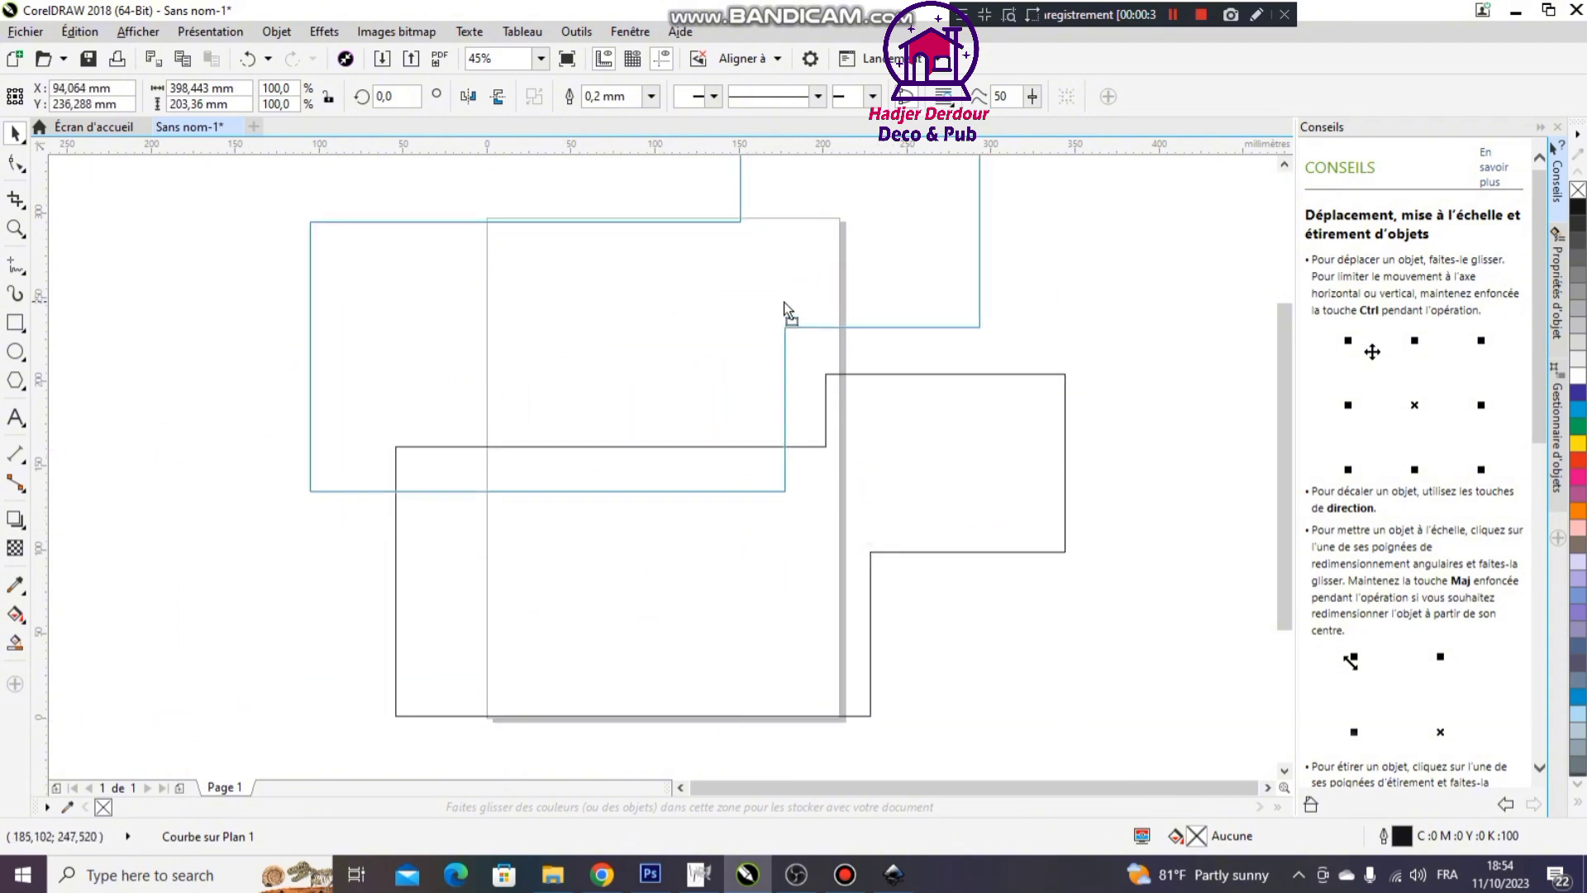
{"action": "scroll", "coordinate": [474, 357], "scroll_direction": "down", "scroll_amount": 5}
{"action": "left_click_drag", "start_coordinate": [319, 244], "coordinate": [806, 597]}
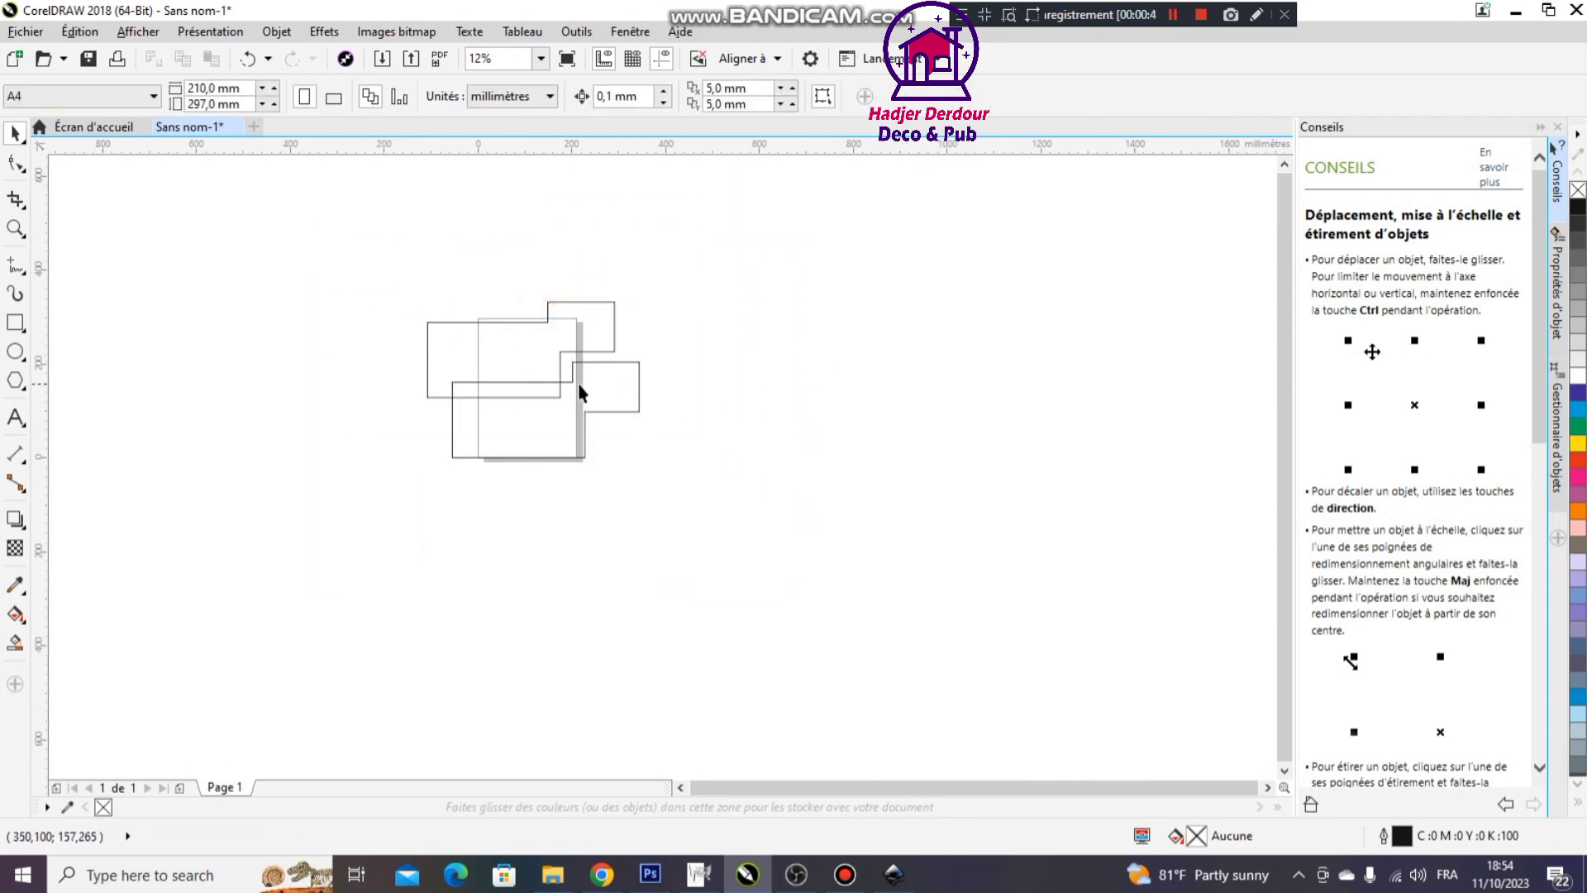
{"action": "left_click_drag", "start_coordinate": [560, 351], "coordinate": [796, 254]}
{"action": "left_click_drag", "start_coordinate": [762, 322], "coordinate": [633, 388]}
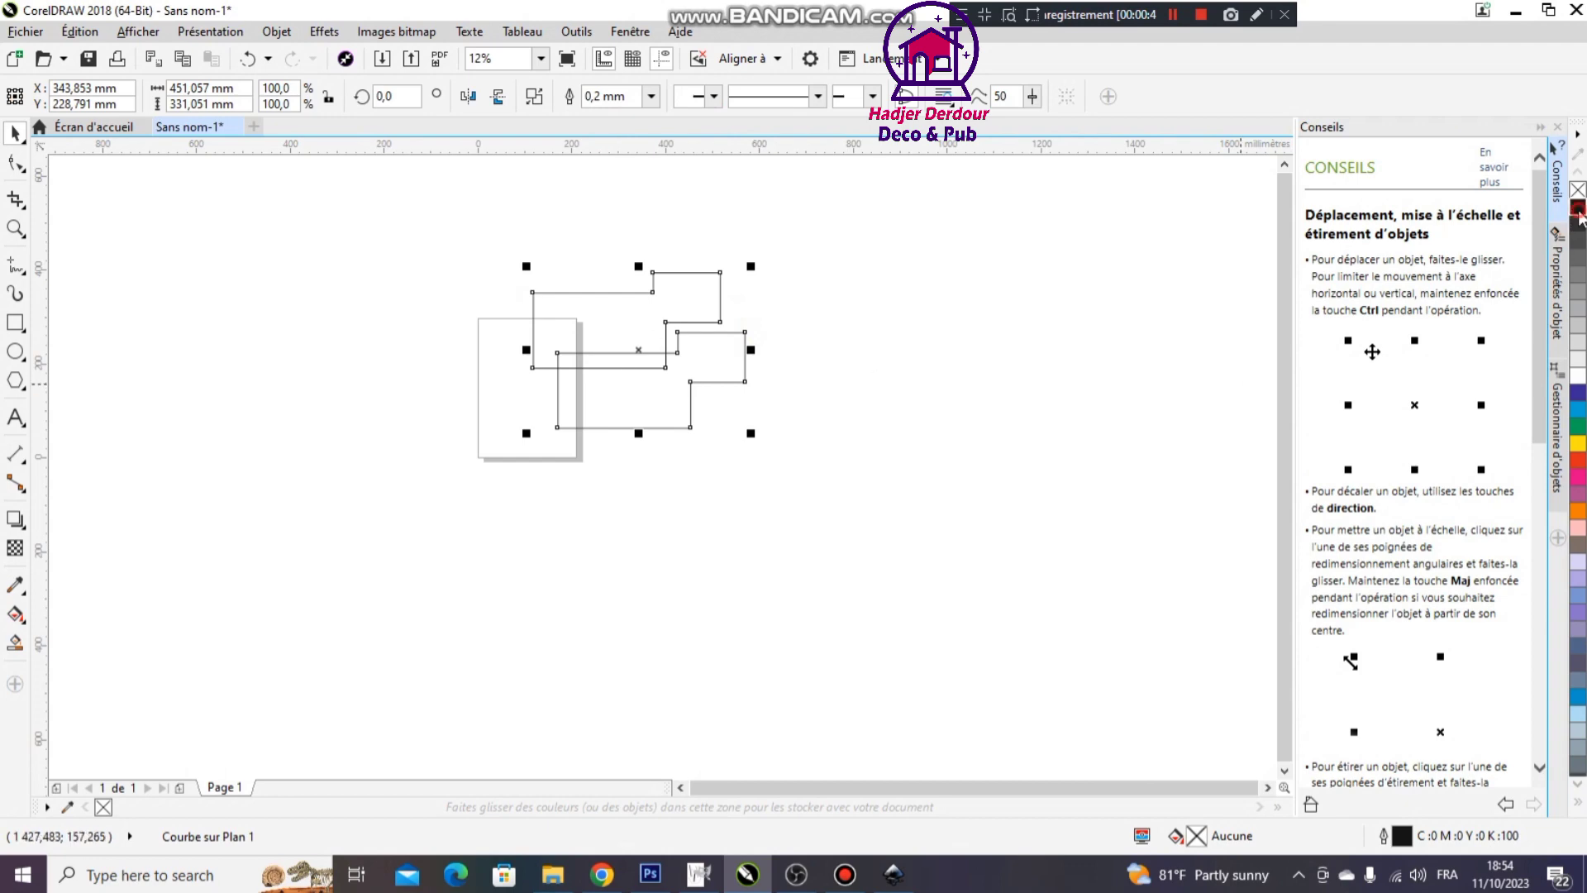
Fill the selected outlines with black, then deselect them
{"action": "left_click", "coordinate": [1577, 208]}
{"action": "left_click", "coordinate": [597, 333]}
{"action": "scroll", "coordinate": [603, 347], "scroll_direction": "up", "scroll_amount": 3}
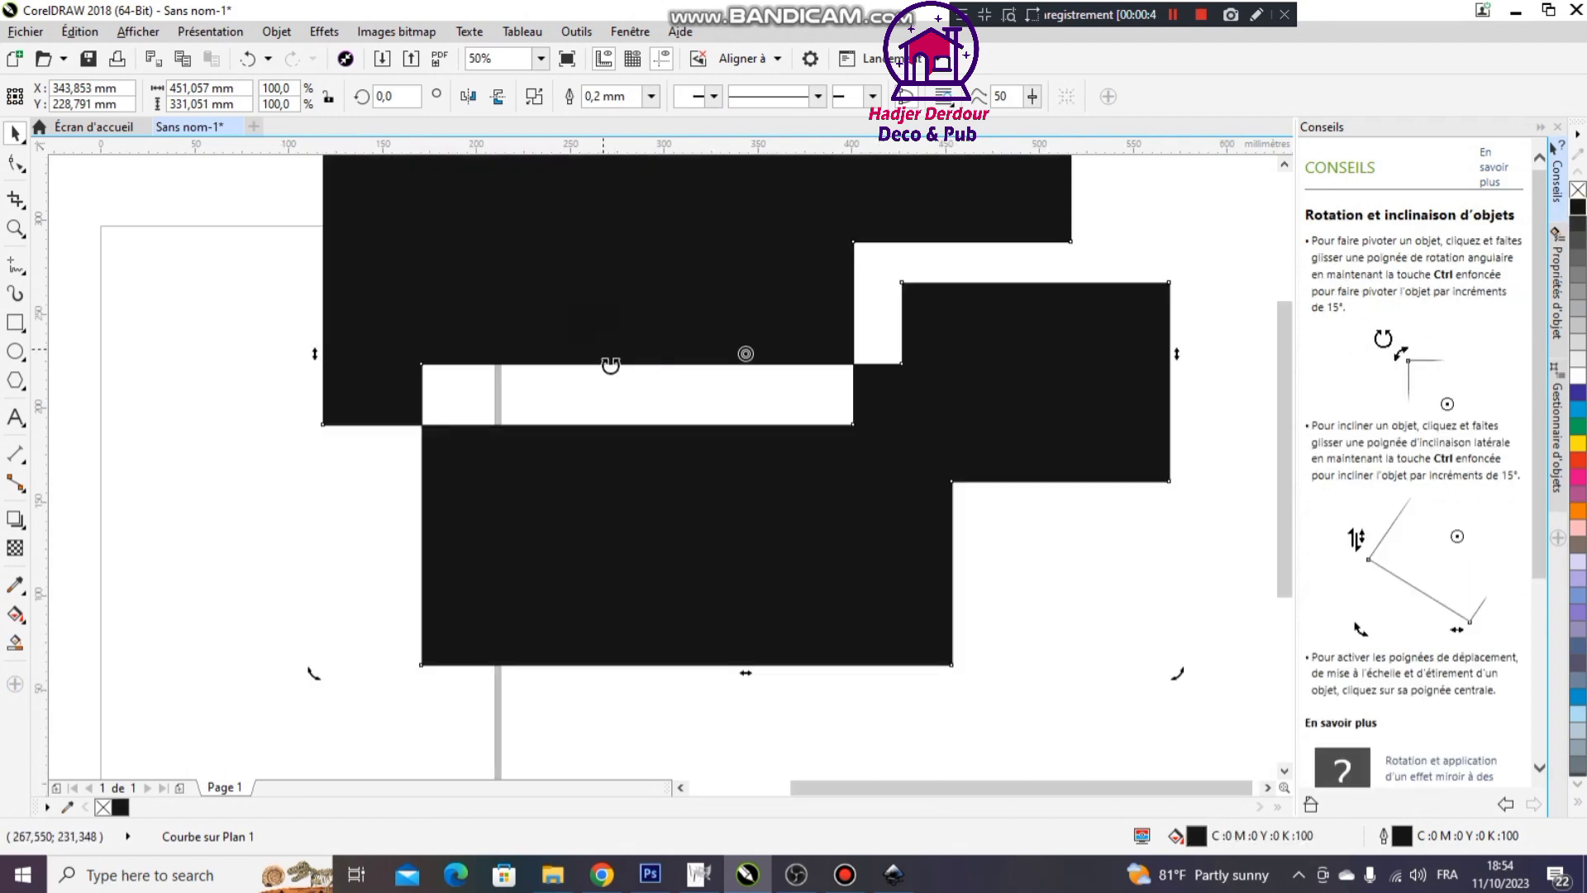
{"action": "scroll", "coordinate": [765, 482], "scroll_direction": "down", "scroll_amount": 2}
{"action": "left_click", "coordinate": [724, 445]}
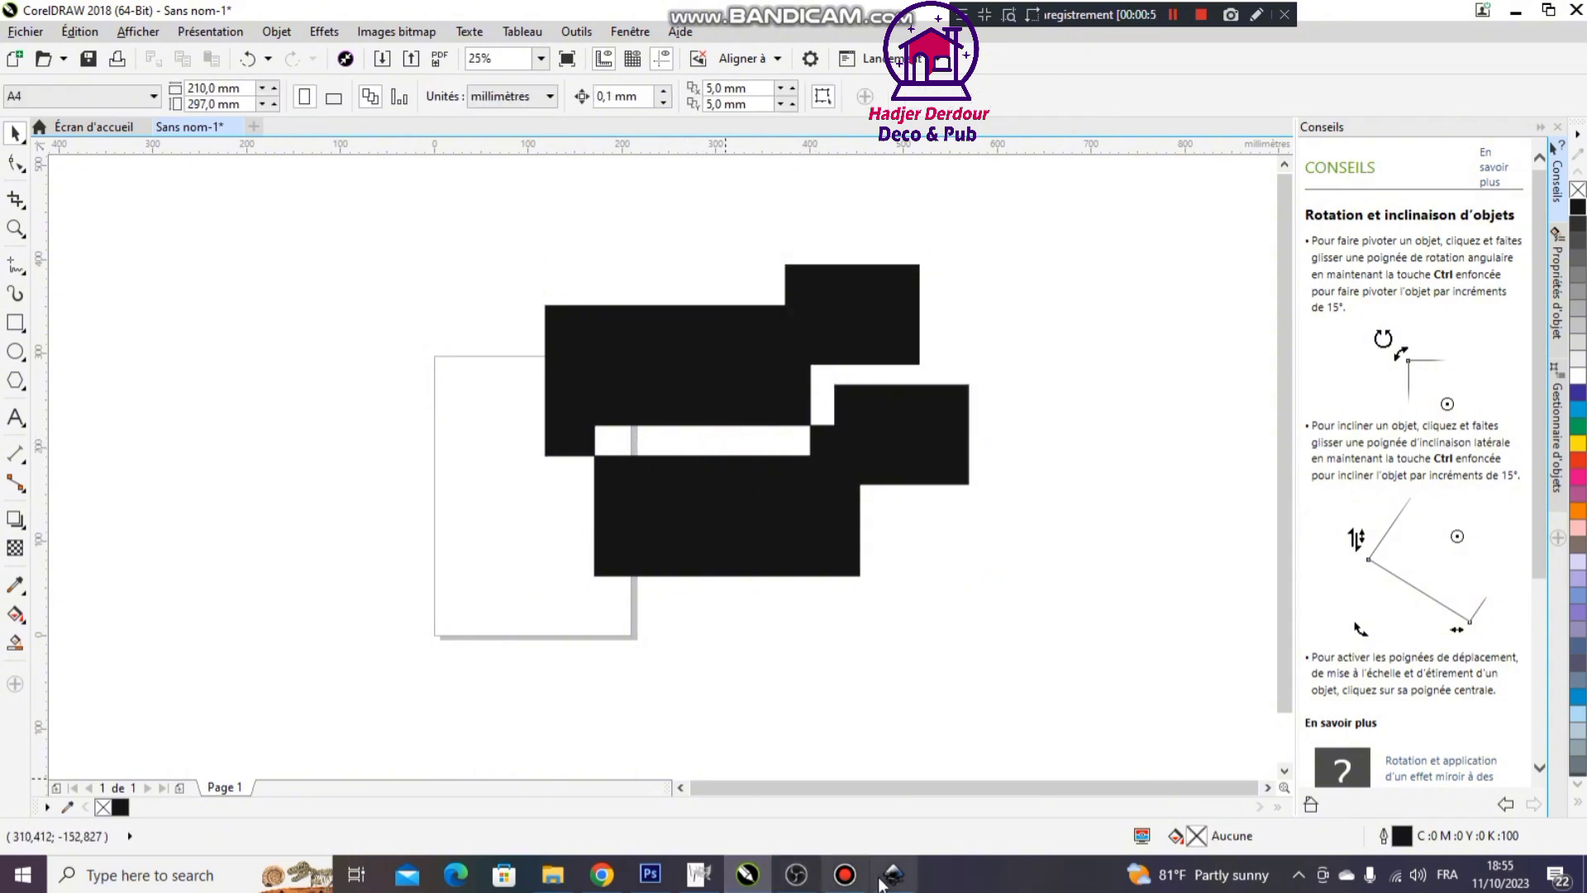
Reposition Inkscape's merged shape slightly for comparison
{"action": "left_click", "coordinate": [893, 874]}
{"action": "left_click_drag", "start_coordinate": [636, 489], "coordinate": [657, 517]}
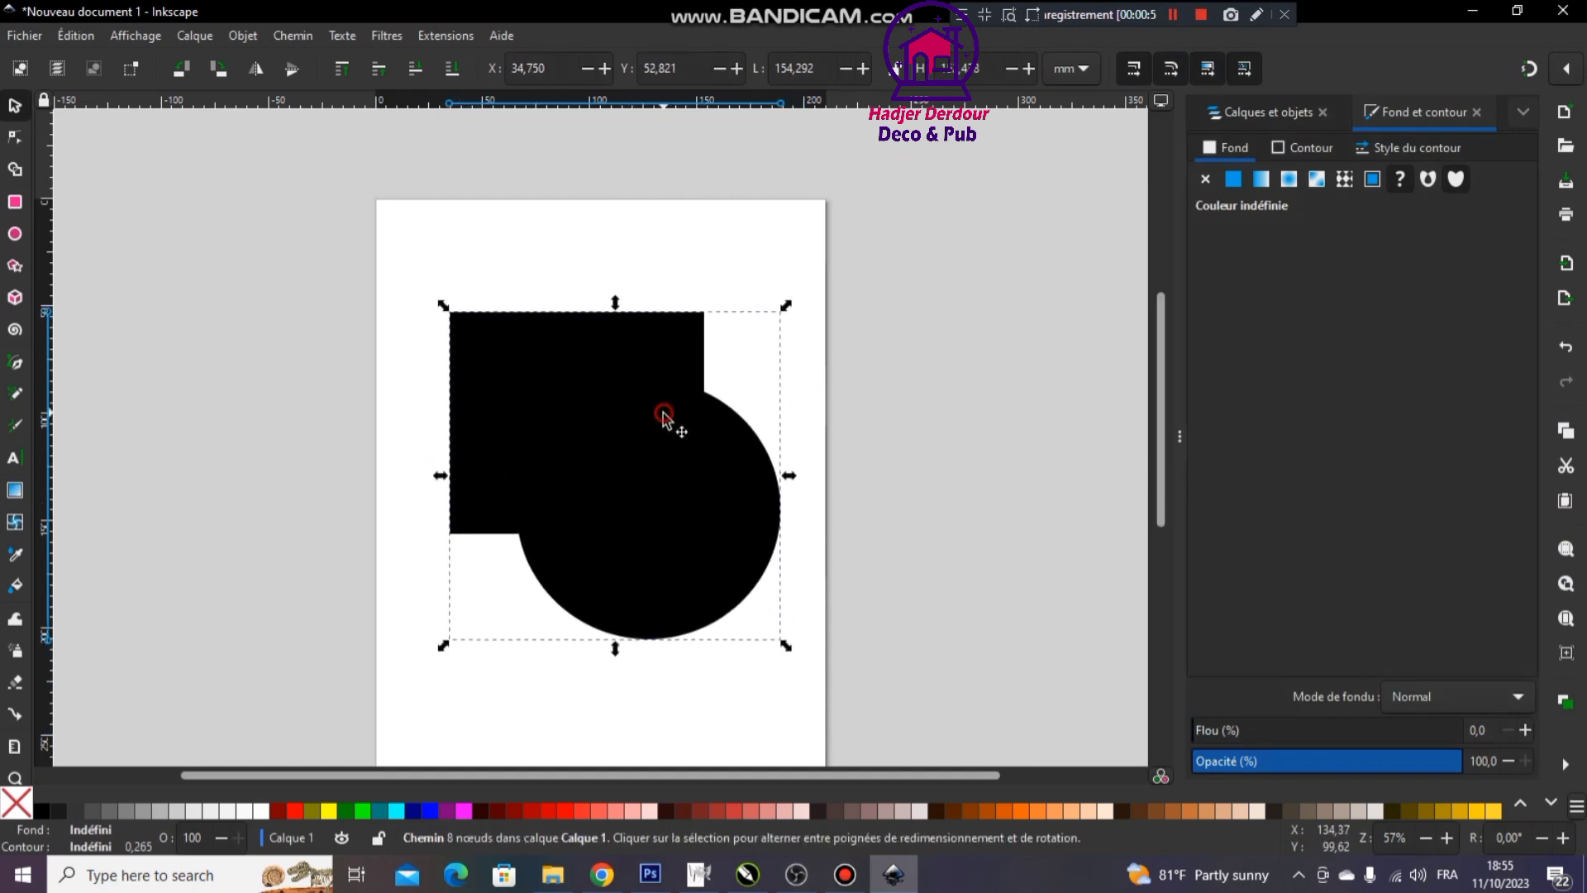
{"action": "left_click_drag", "start_coordinate": [657, 418], "coordinate": [658, 373]}
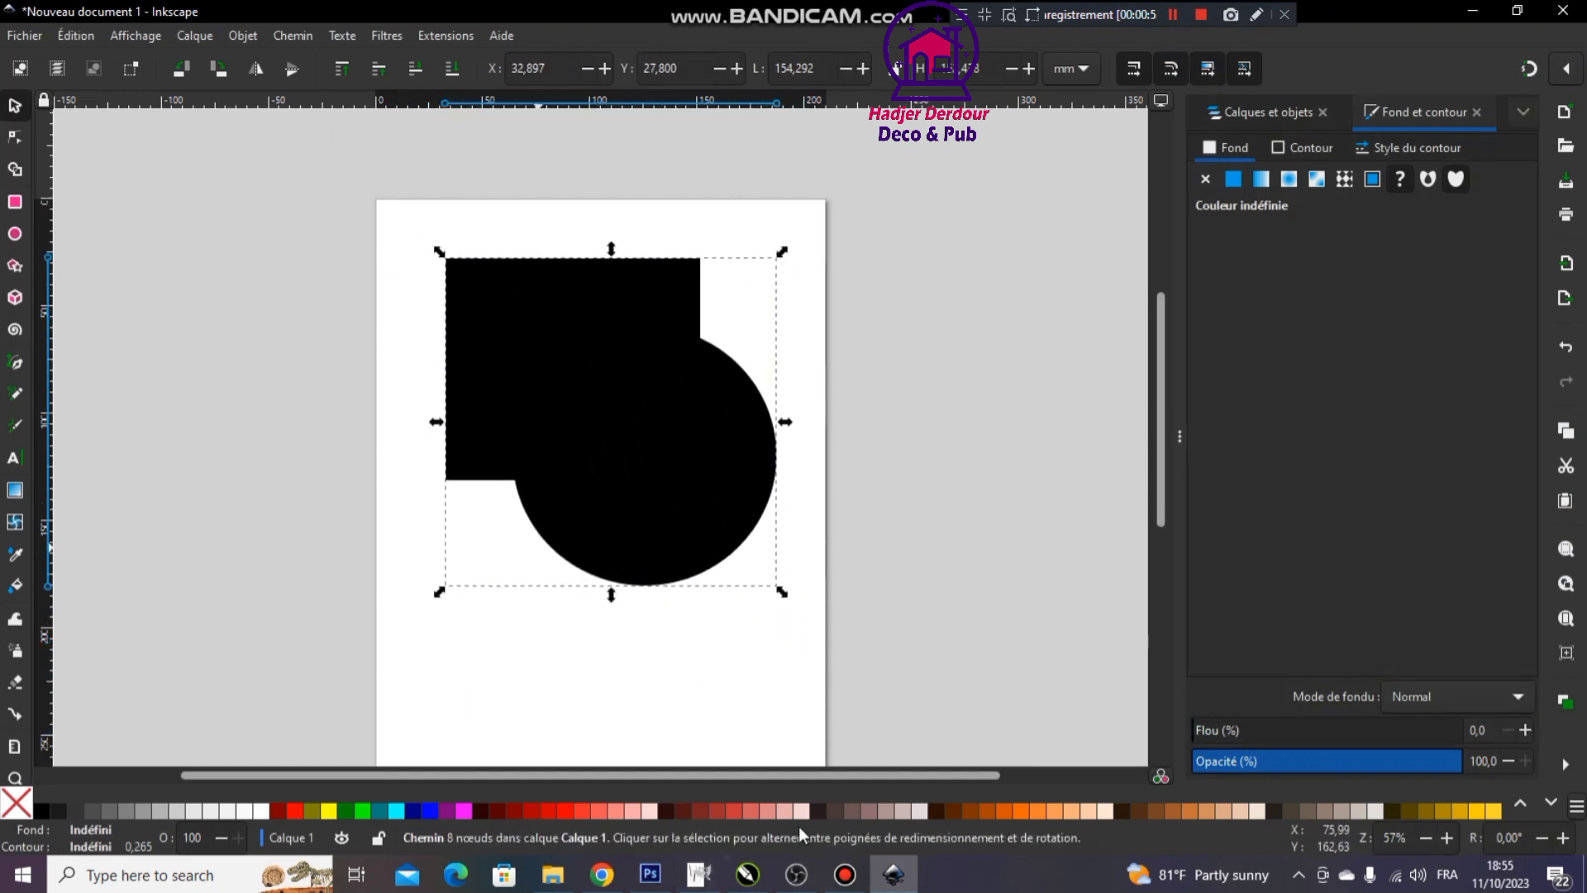
{"action": "left_click", "coordinate": [747, 874]}
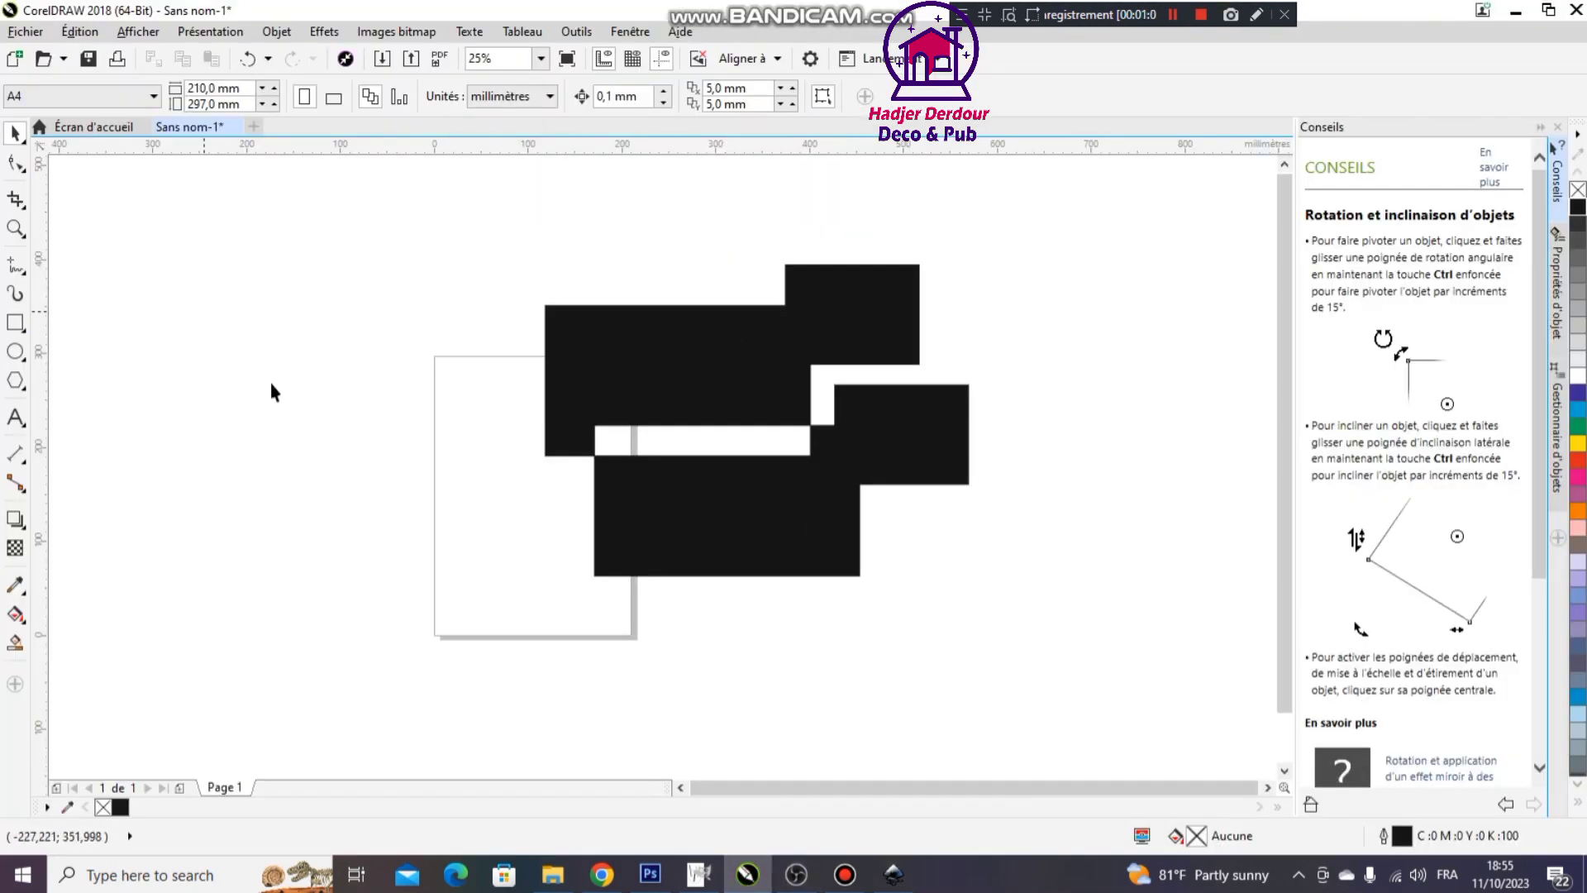
Place a copy of the black shape left of the original and select both
{"action": "mouse_move", "coordinate": [595, 370]}
{"action": "left_mouse_down"}
{"action": "mouse_move", "coordinate": [346, 403]}
{"action": "mouse_move", "coordinate": [134, 365]}
{"action": "left_mouse_up"}
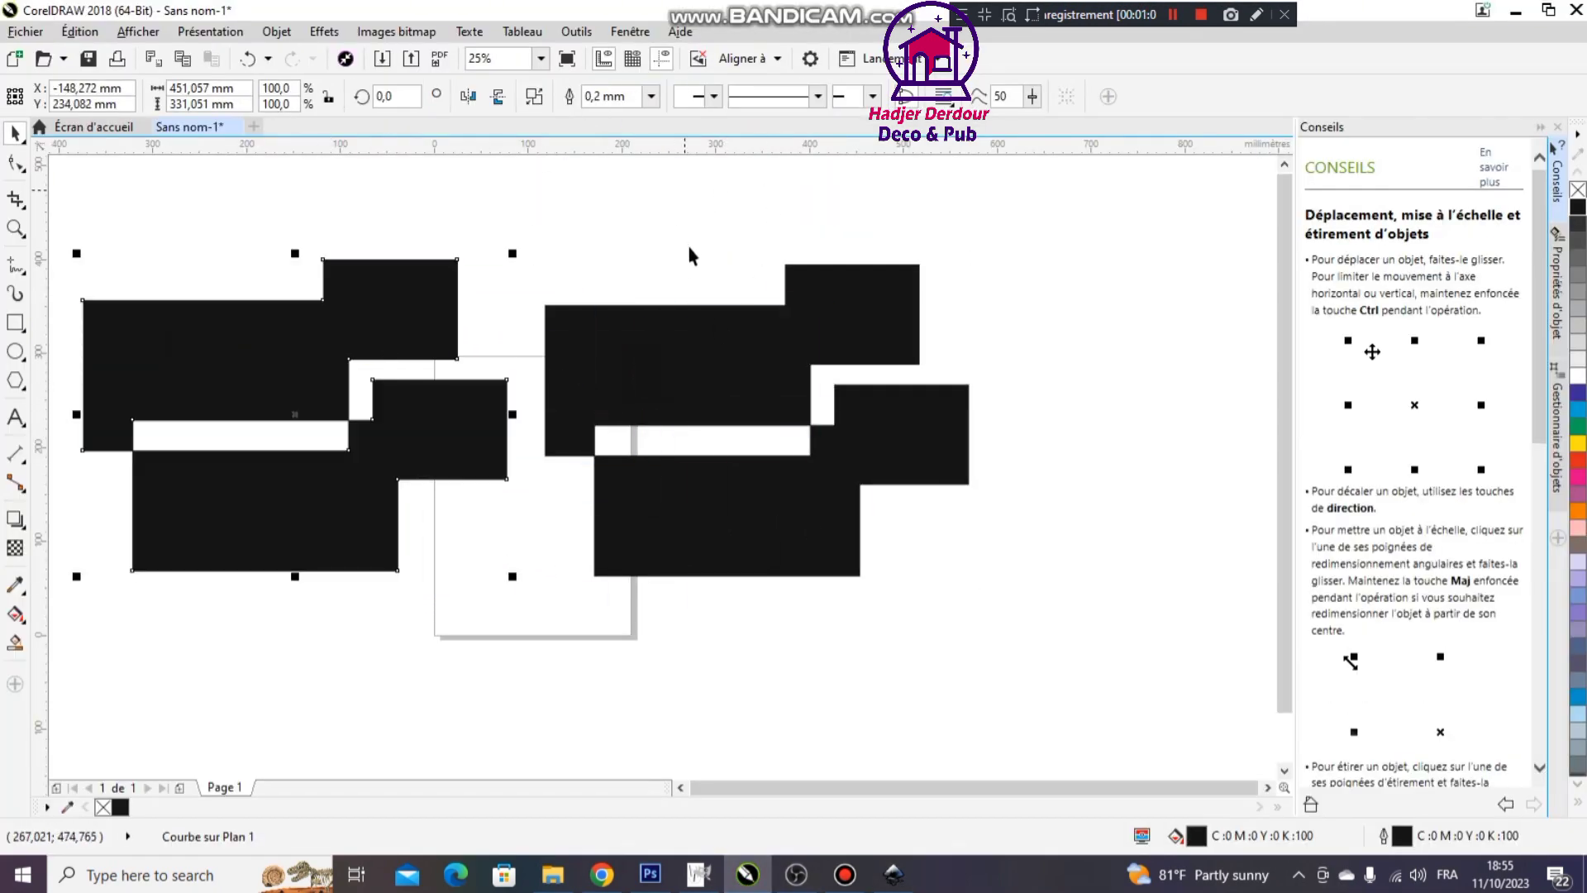
{"action": "left_click", "coordinate": [621, 301]}
{"action": "left_click_drag", "start_coordinate": [1066, 207], "coordinate": [117, 691]}
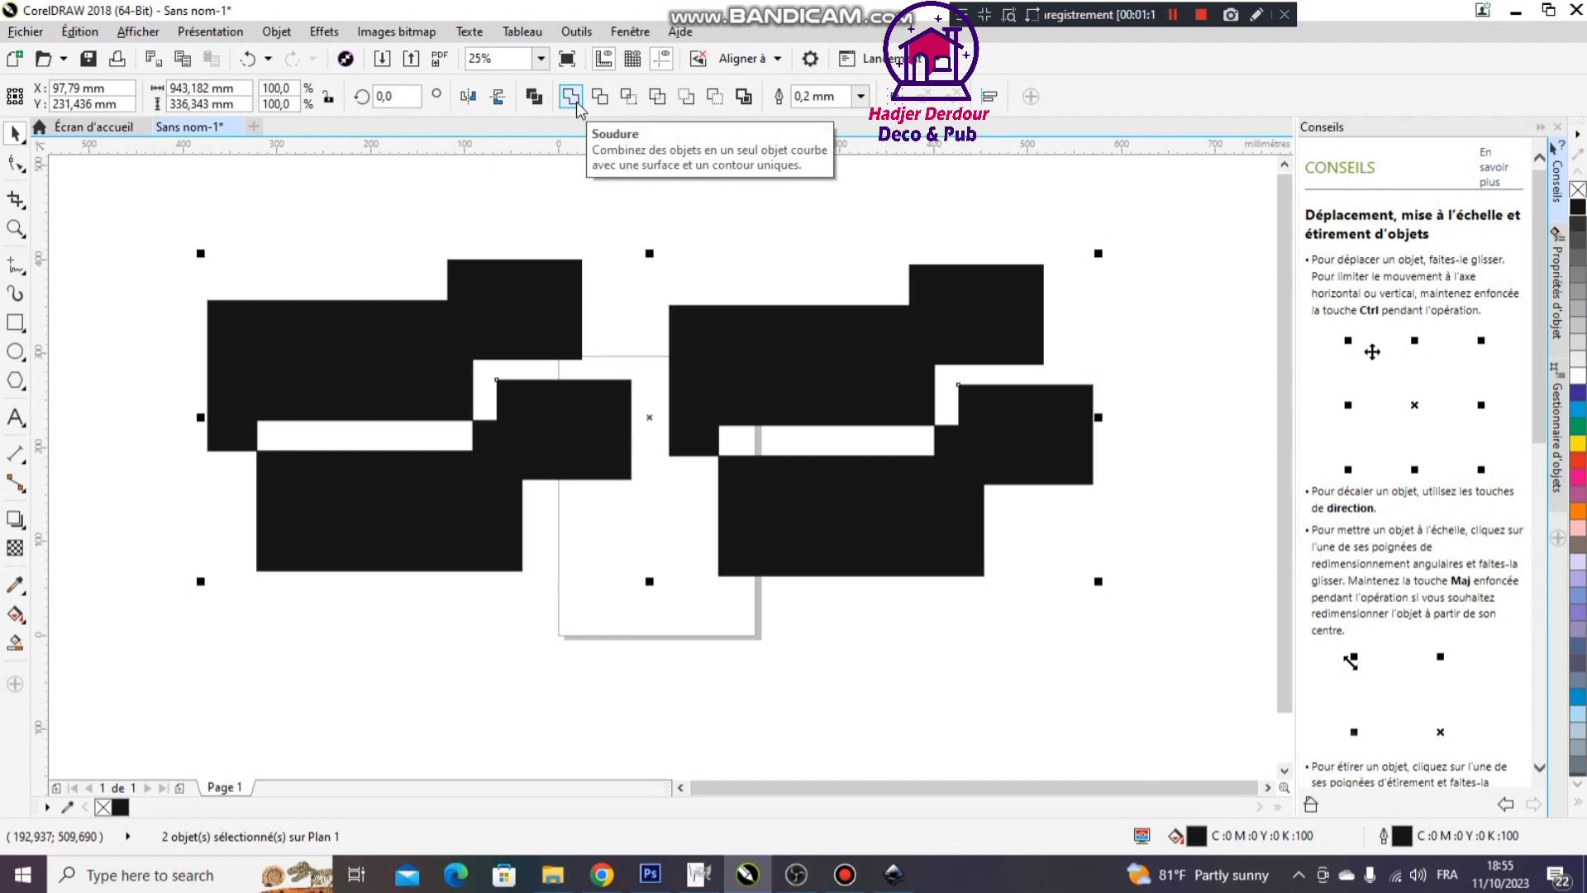
{"action": "left_click", "coordinate": [276, 31]}
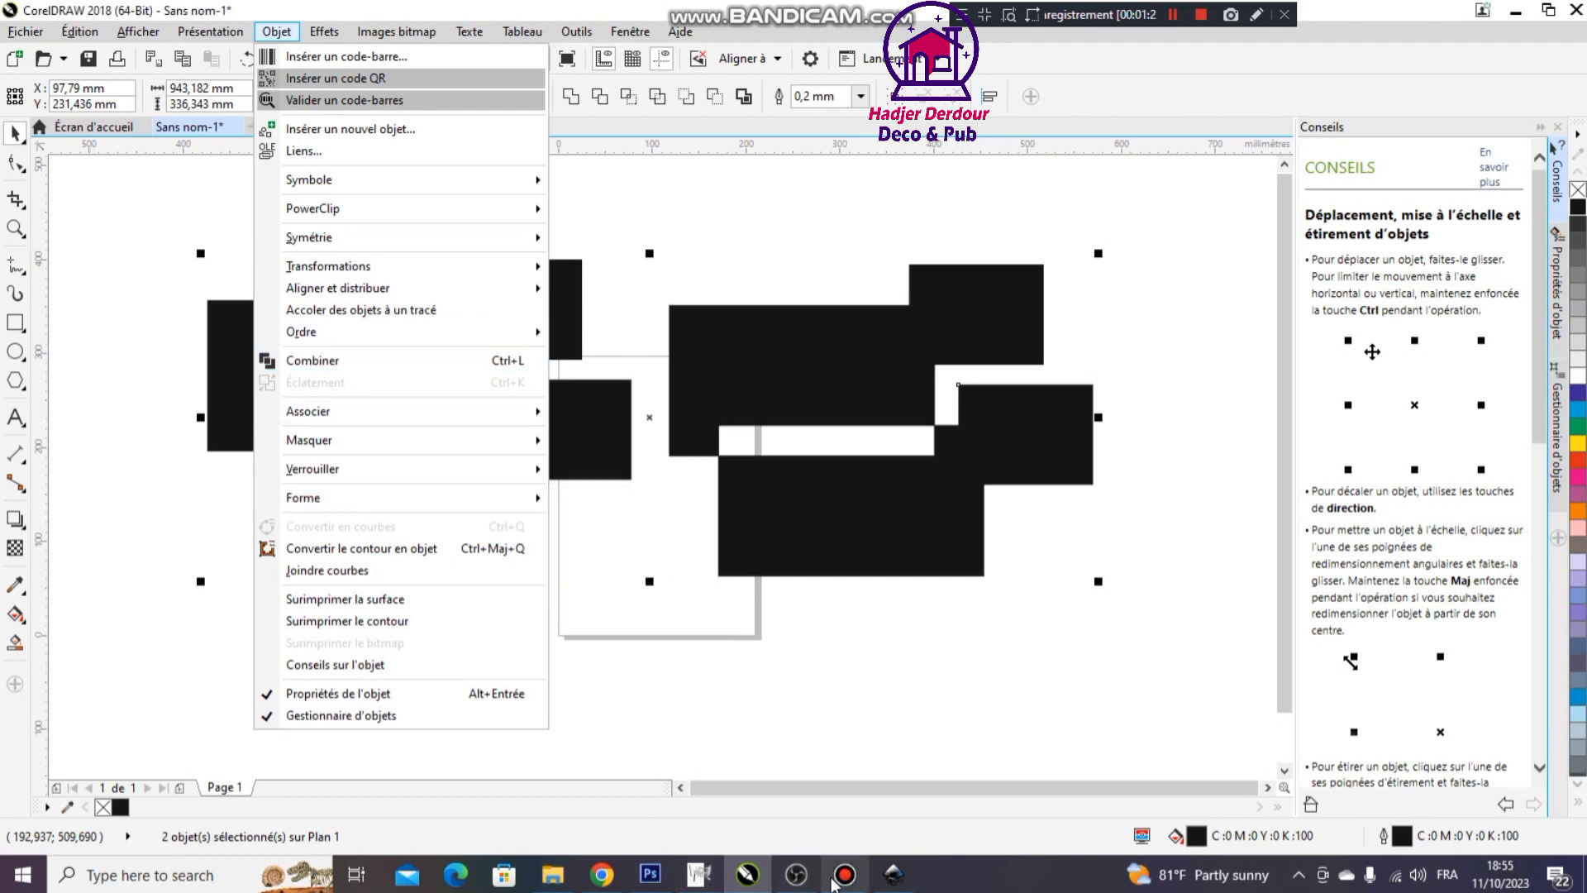
{"action": "left_click", "coordinate": [895, 876]}
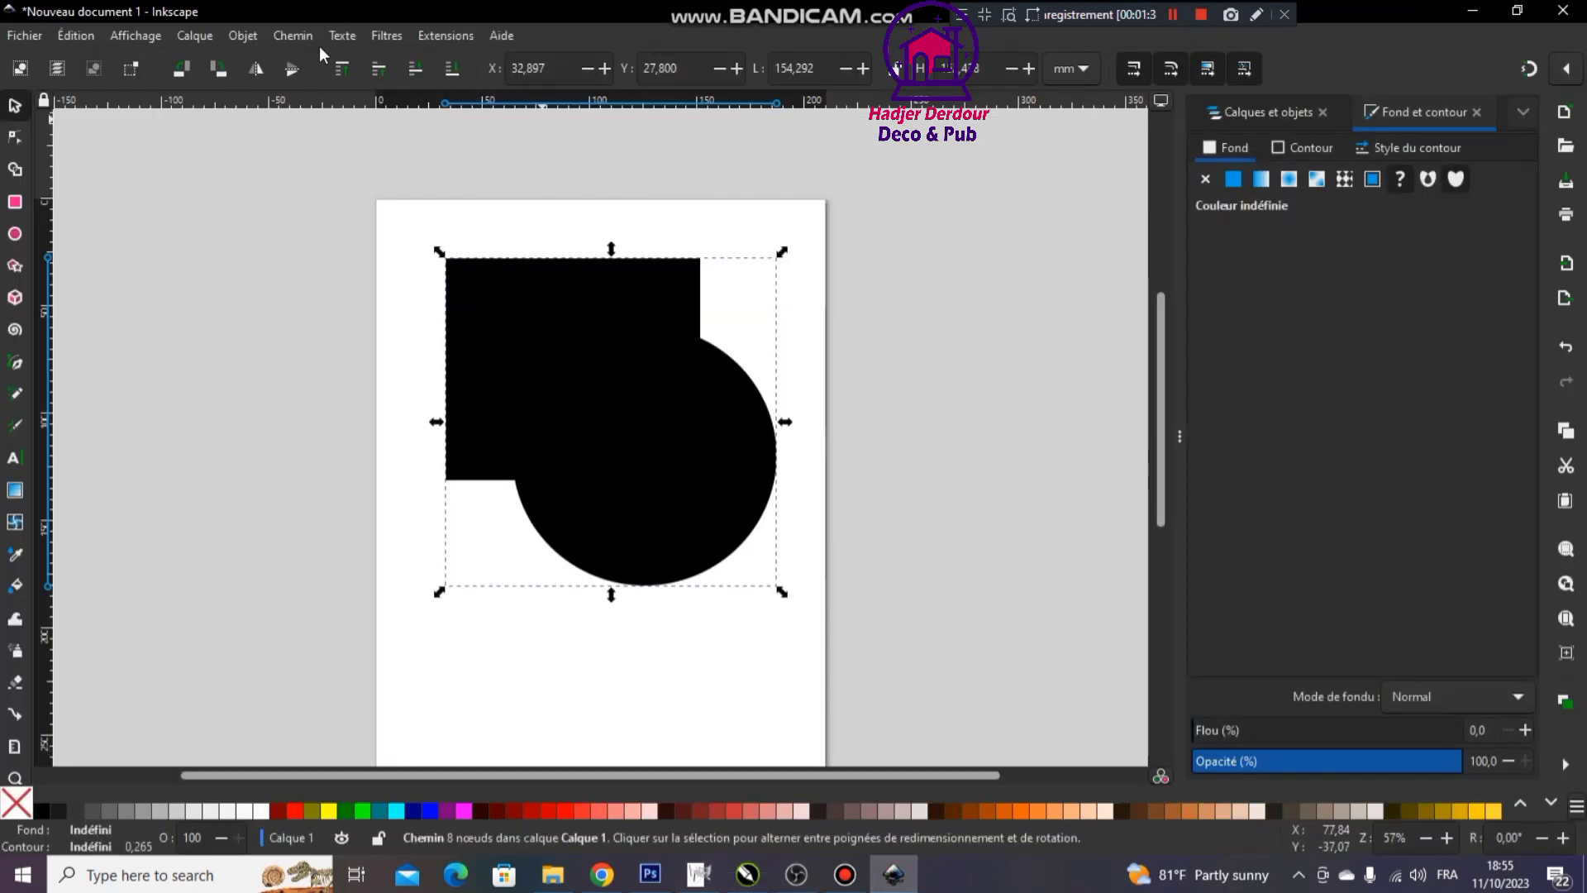
Drag the merged square-and-circle shape toward the page's top-left, then return to the YouTube tab in Chrome
{"action": "left_click", "coordinate": [292, 36]}
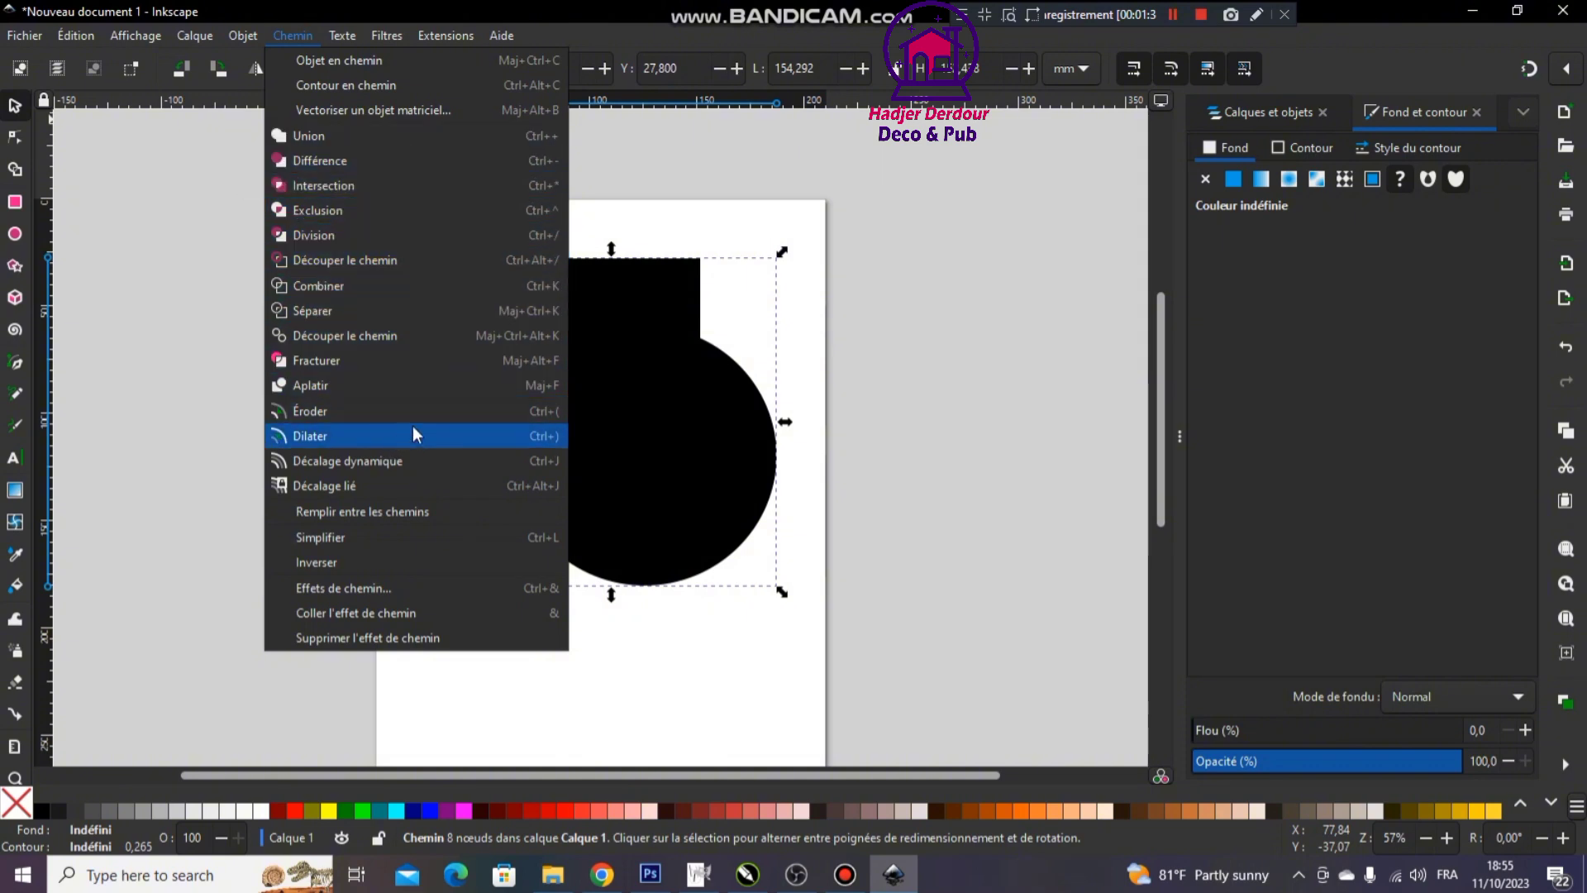
{"action": "left_click", "coordinate": [1080, 346]}
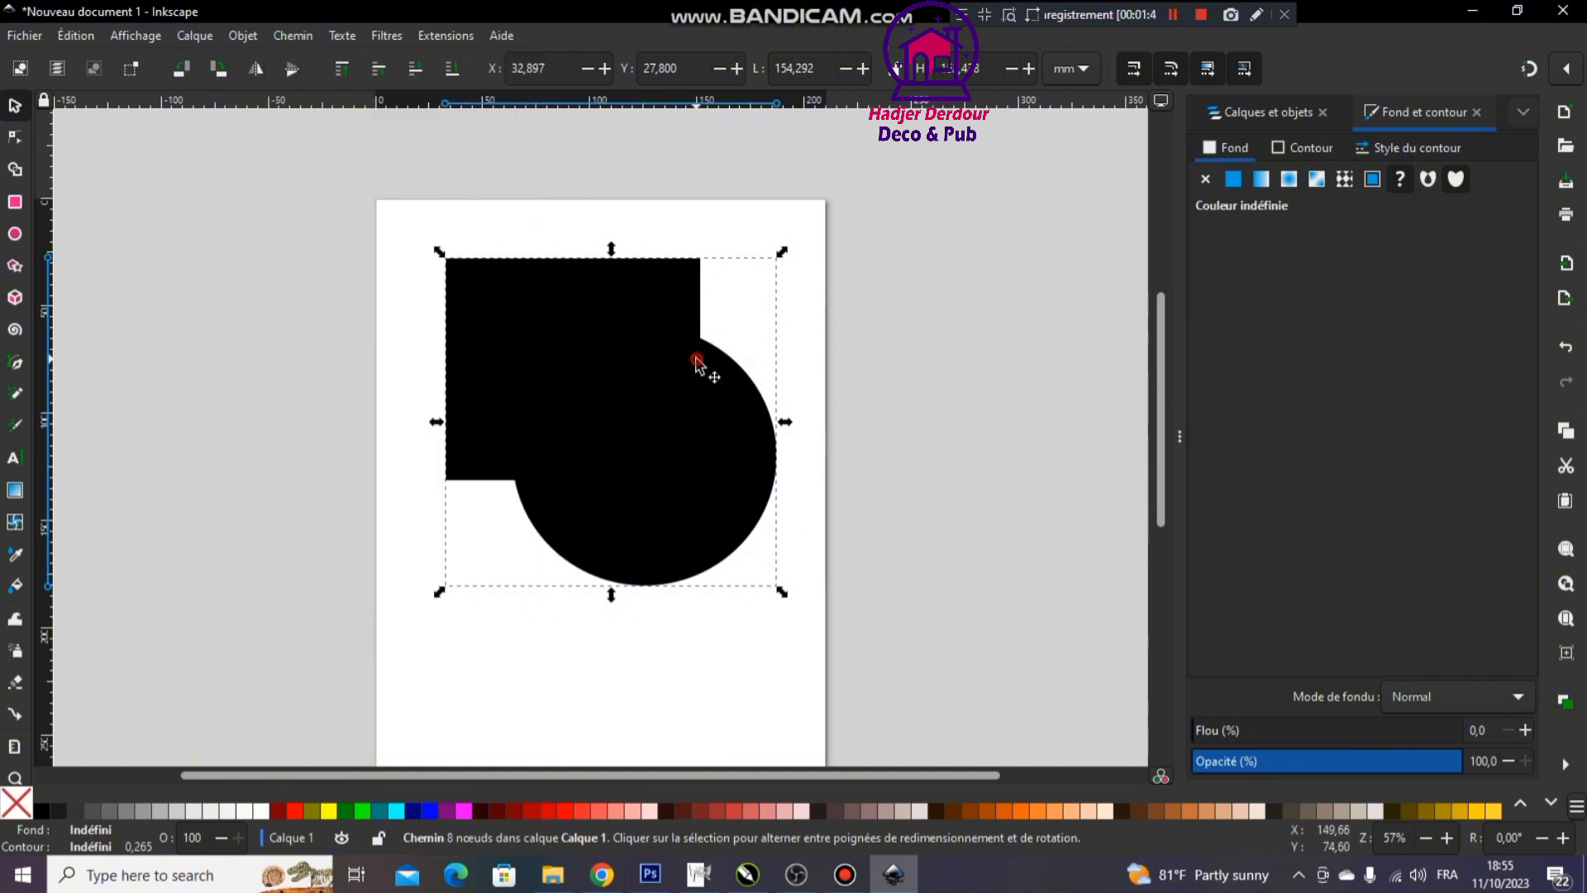
{"action": "left_click", "coordinate": [697, 361]}
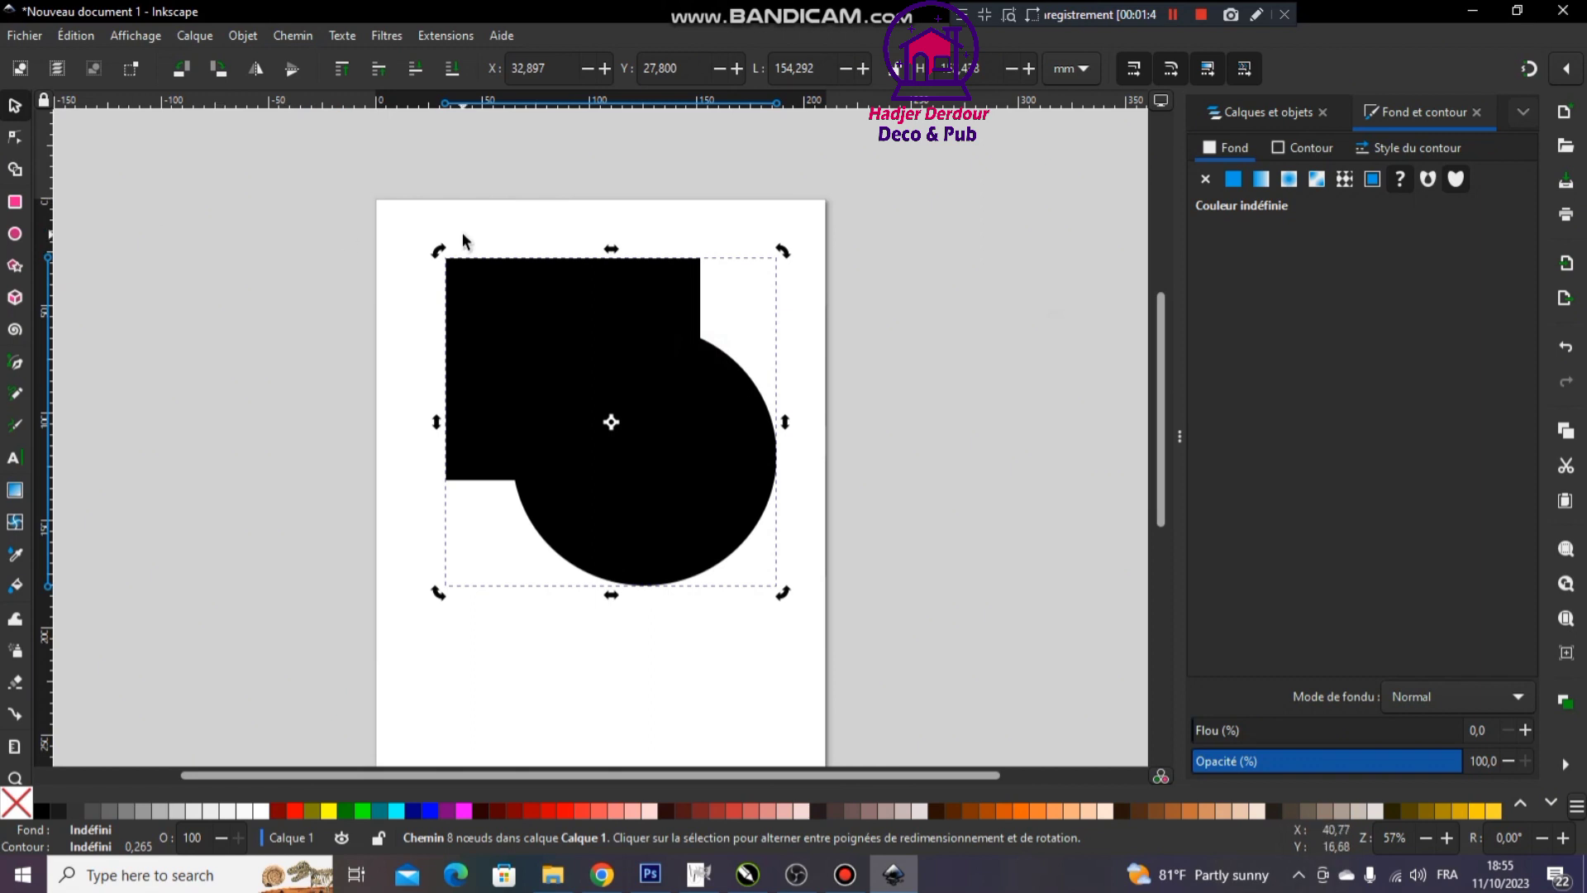
{"action": "scroll", "coordinate": [585, 239], "scroll_direction": "up", "scroll_amount": 2}
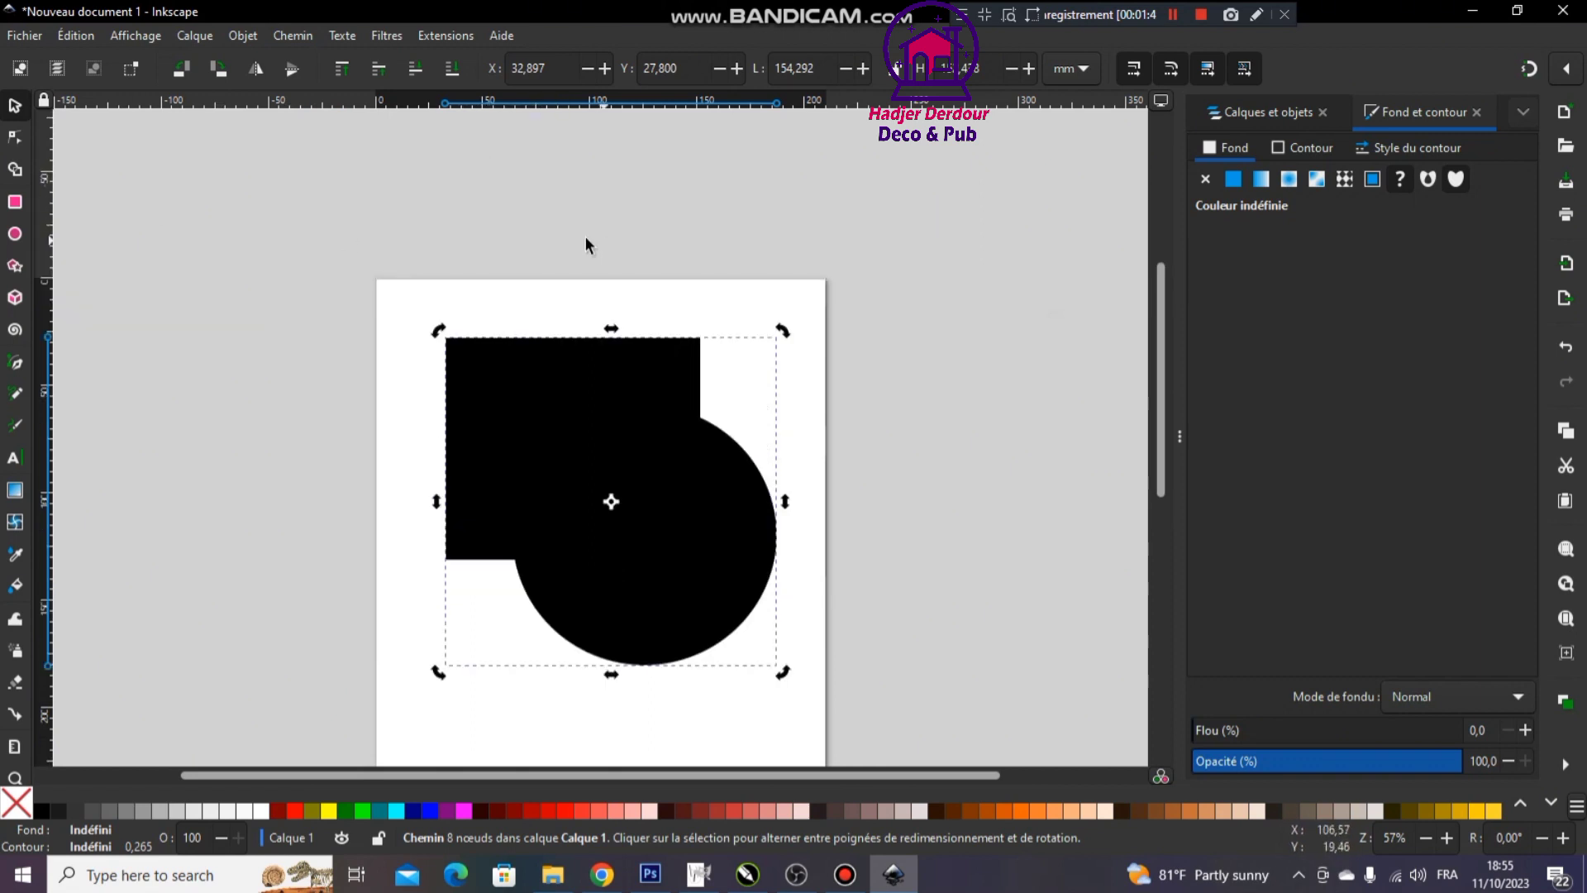
{"action": "left_click_drag", "start_coordinate": [586, 444], "coordinate": [531, 385]}
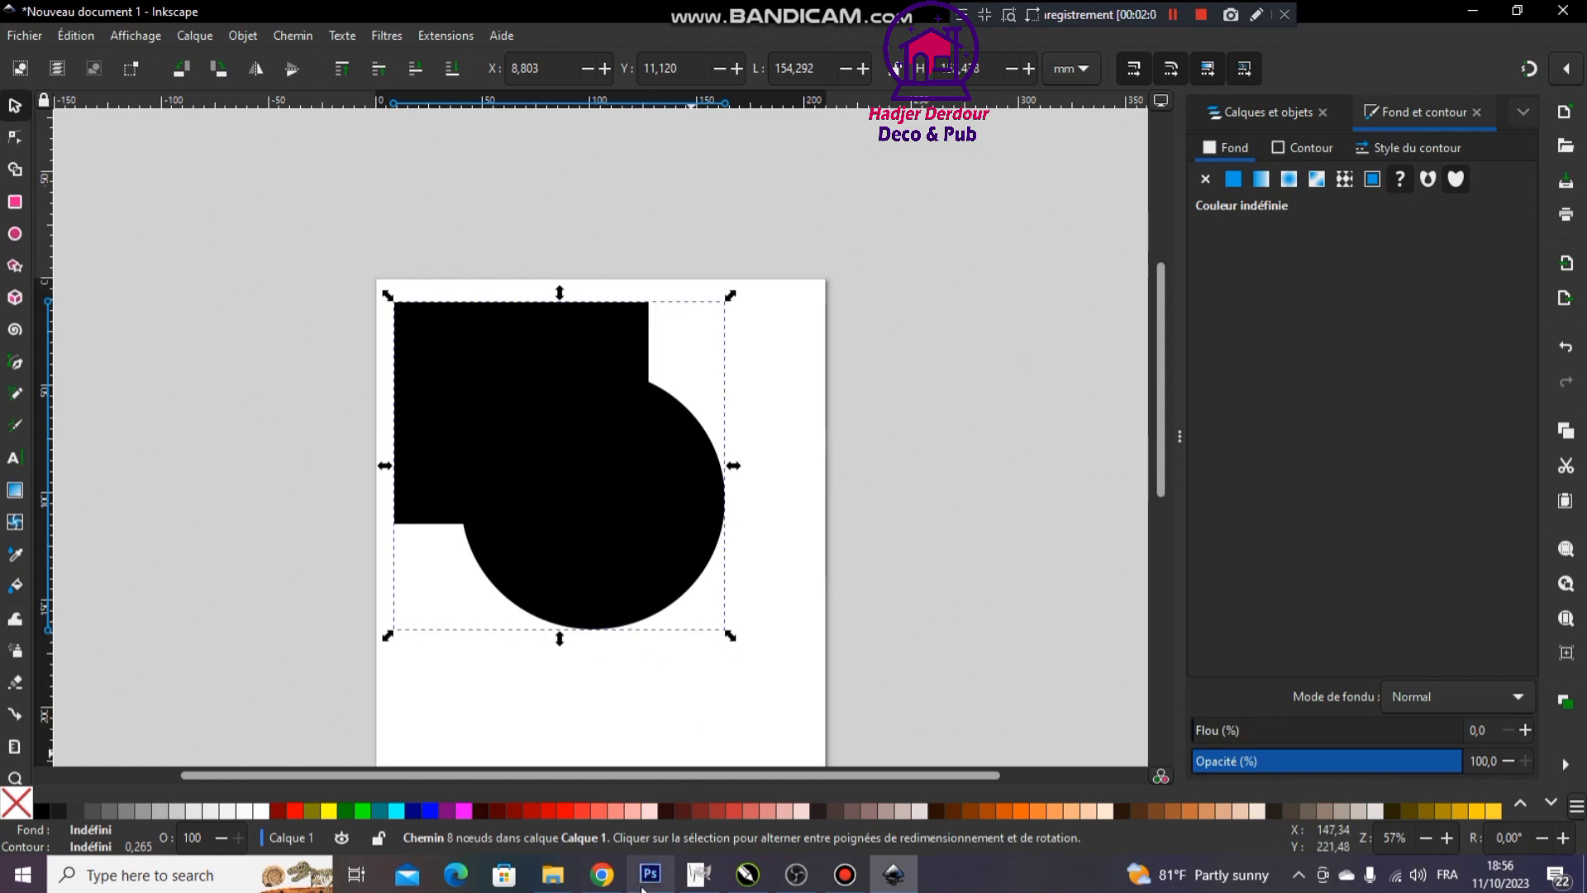
{"action": "left_click", "coordinate": [602, 874]}
{"action": "left_click", "coordinate": [551, 16]}
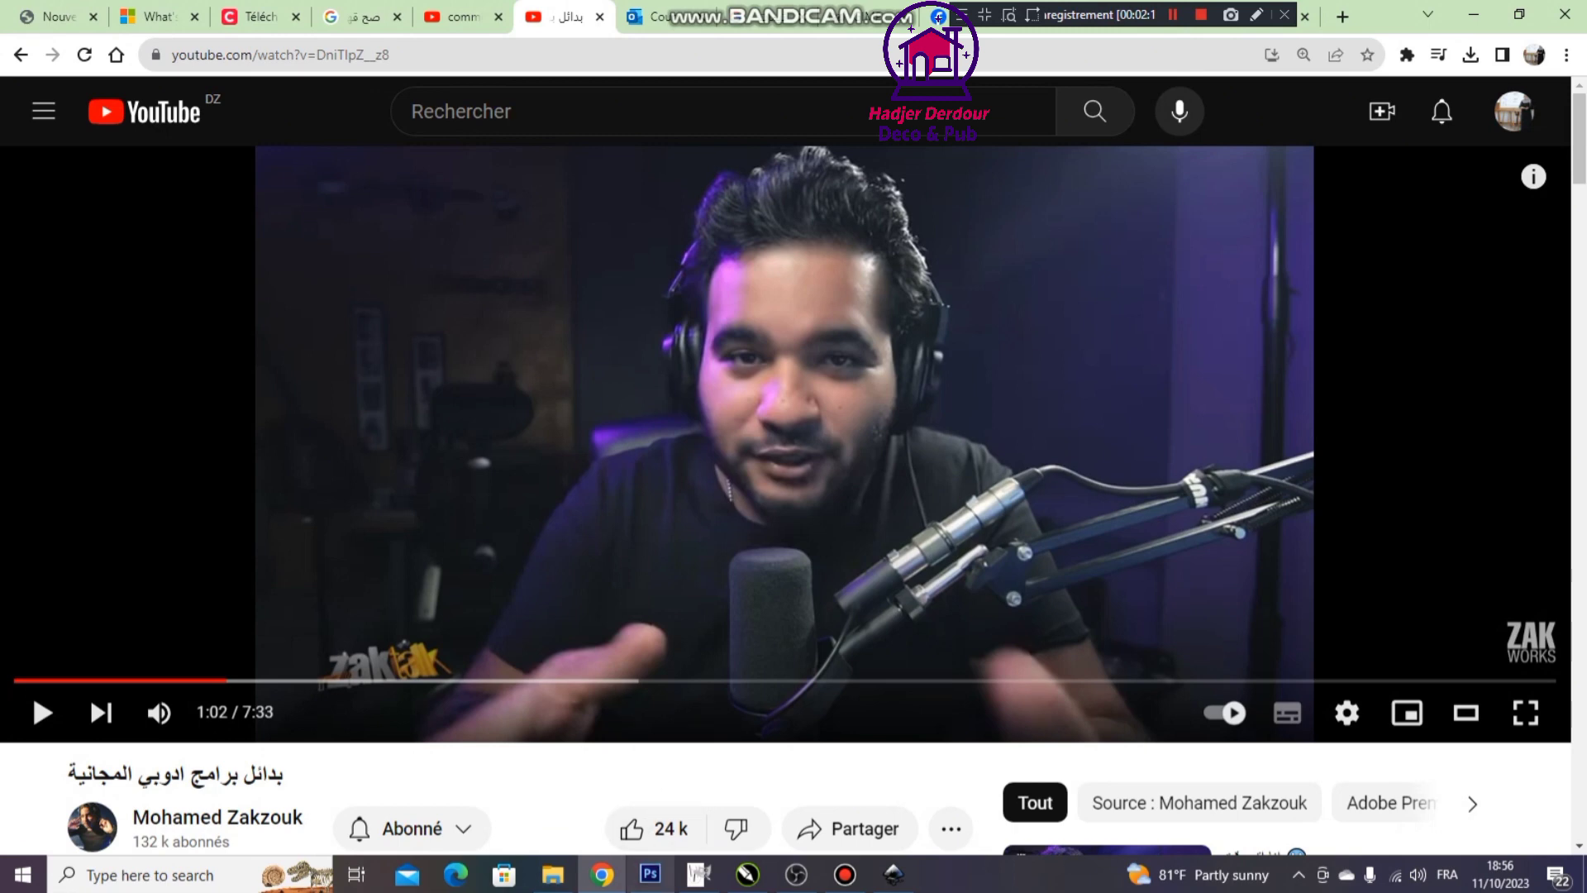
Minimise the browser, Inkscape, CorelDRAW, OBS Studio and GIMP windows
{"action": "left_click", "coordinate": [1480, 14]}
{"action": "left_click", "coordinate": [1480, 14]}
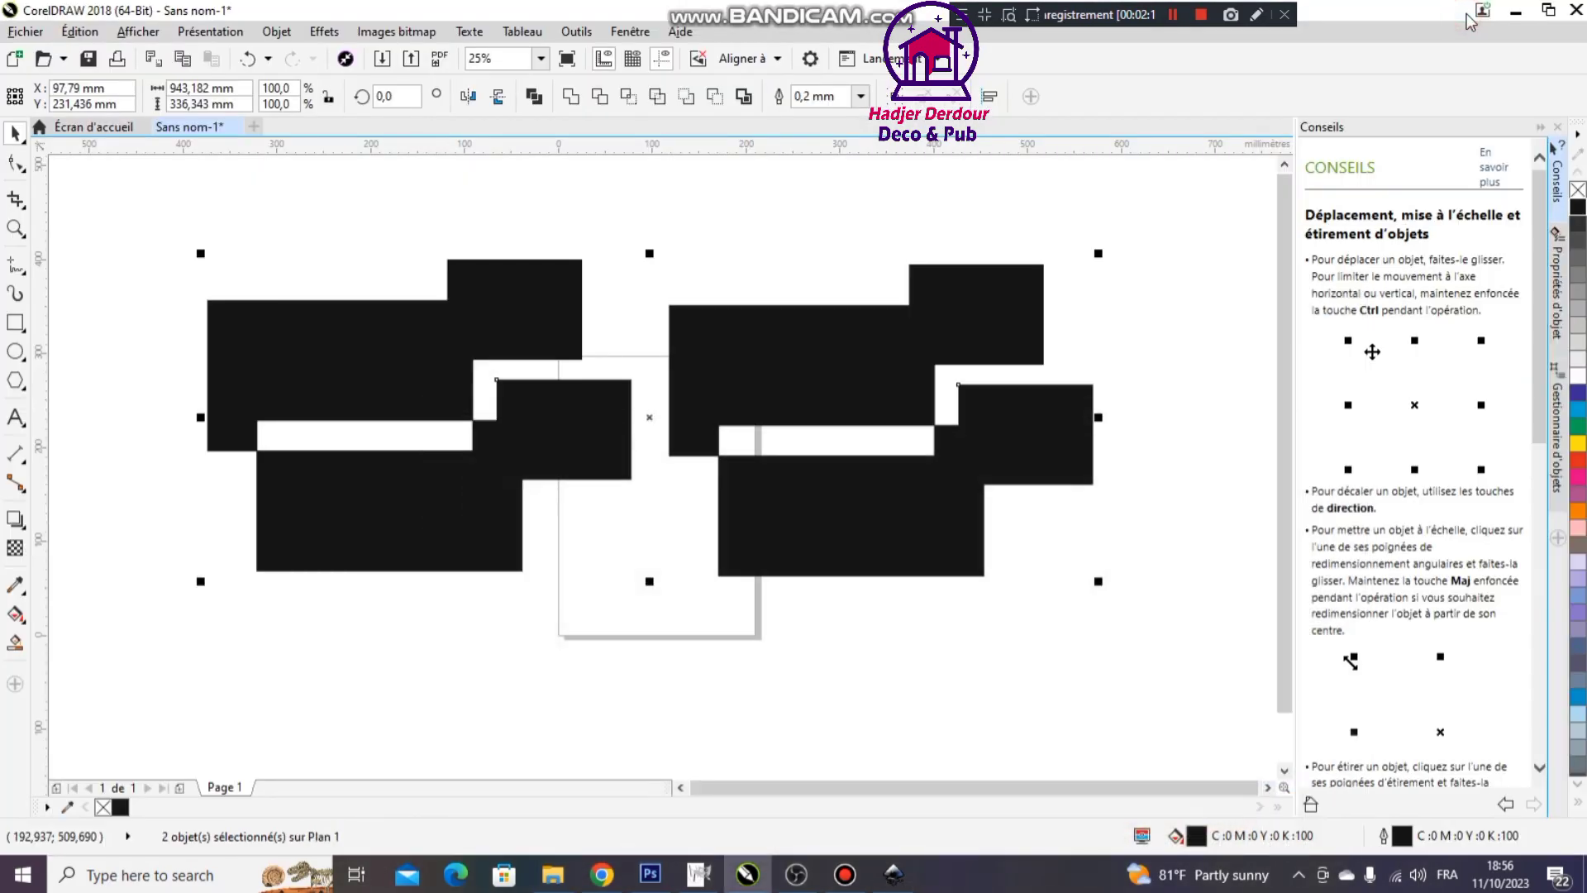
{"action": "left_click", "coordinate": [1517, 10]}
{"action": "left_click", "coordinate": [1486, 17]}
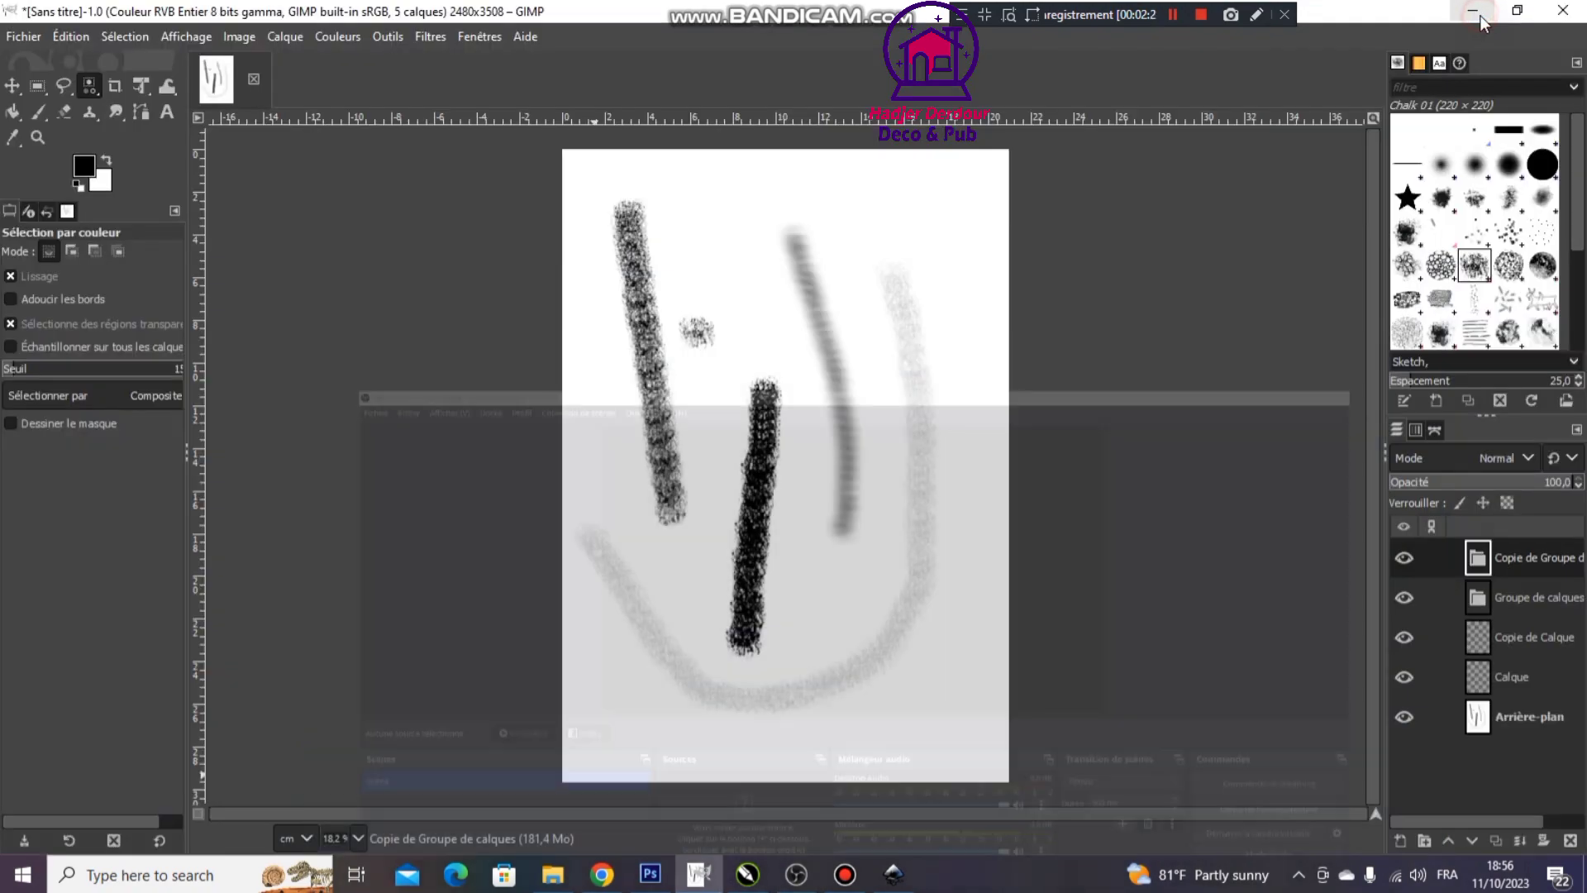
{"action": "left_click", "coordinate": [1479, 15]}
Minimise Photoshop to reach the desktop, then restore Photoshop with Bandicam's recorder on top
{"action": "left_click", "coordinate": [1498, 10]}
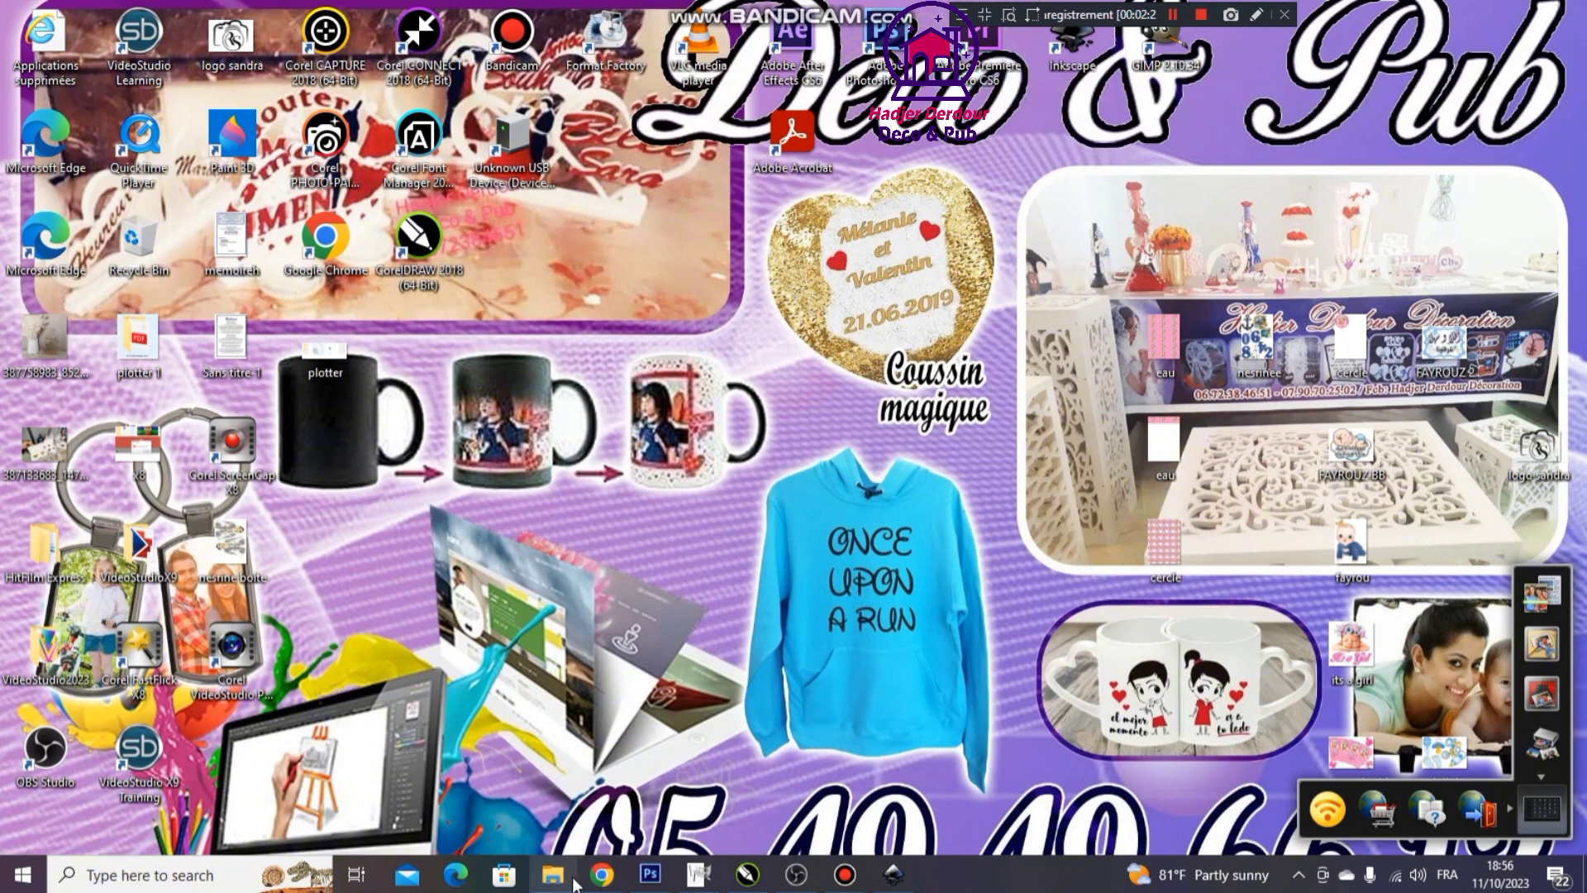
{"action": "left_click", "coordinate": [650, 874]}
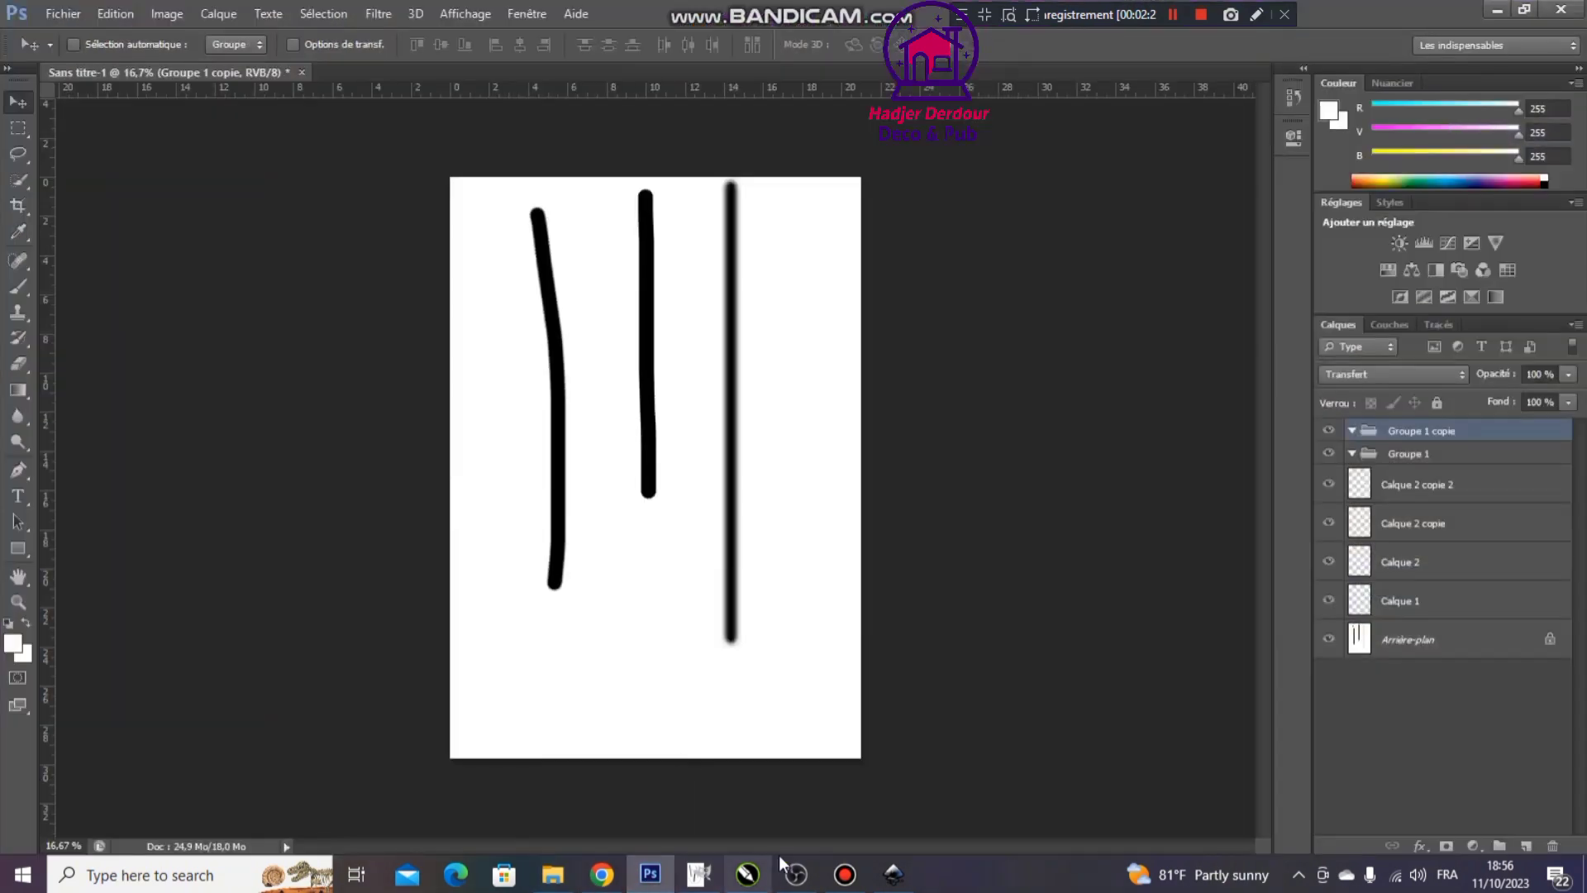
{"action": "left_click", "coordinate": [851, 874]}
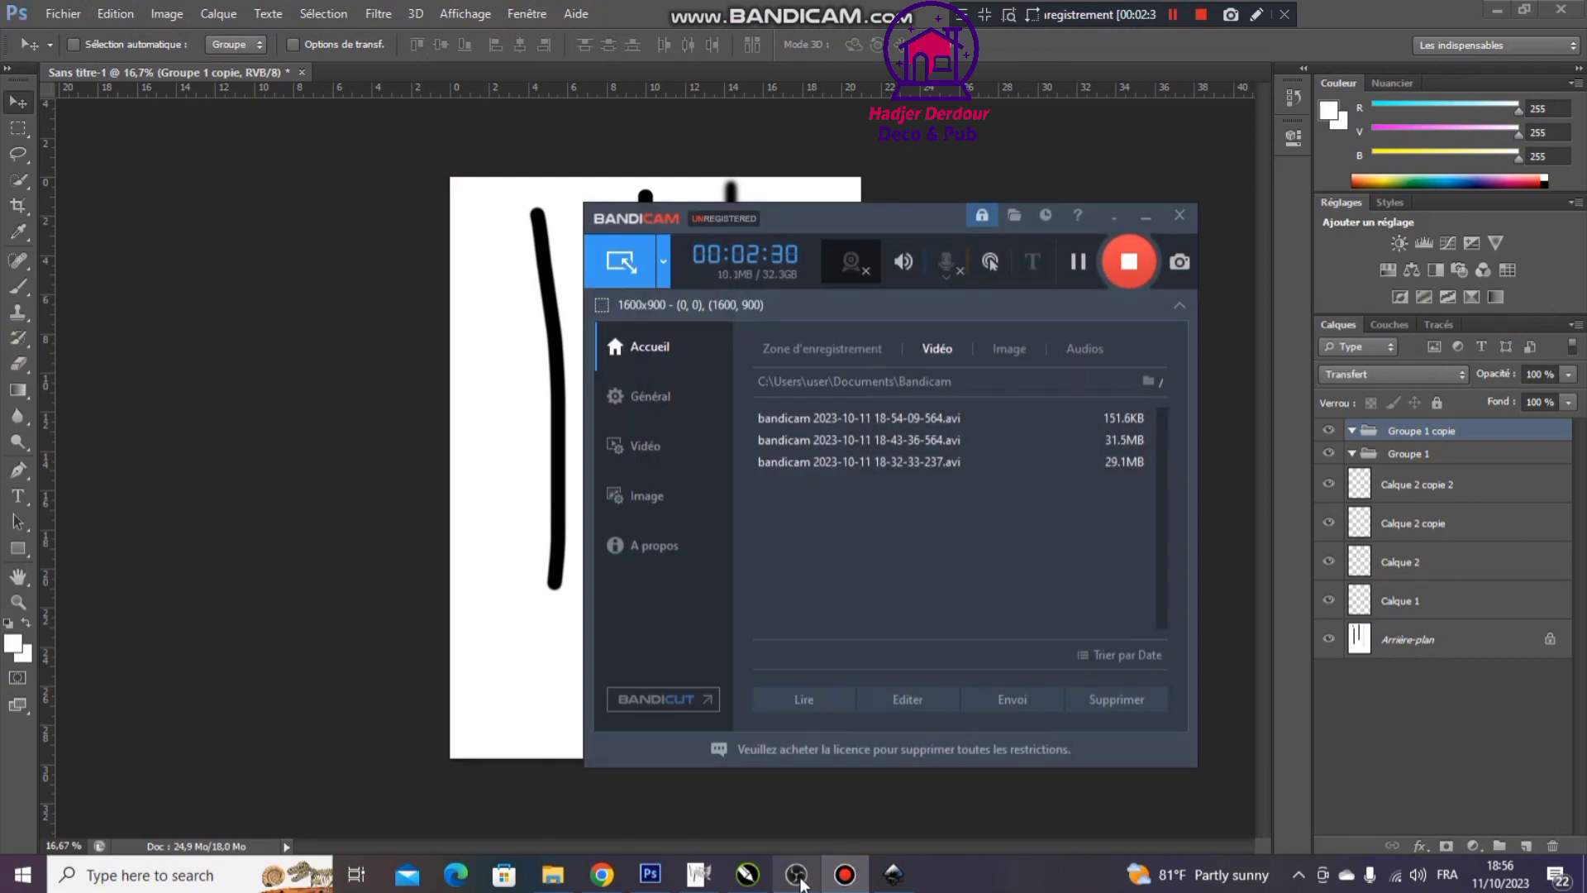
Bring up OBS Studio, minimise Bandicam, and return to the paused YouTube video in Chrome
{"action": "mouse_move", "coordinate": [795, 874]}
{"action": "left_click", "coordinate": [823, 799]}
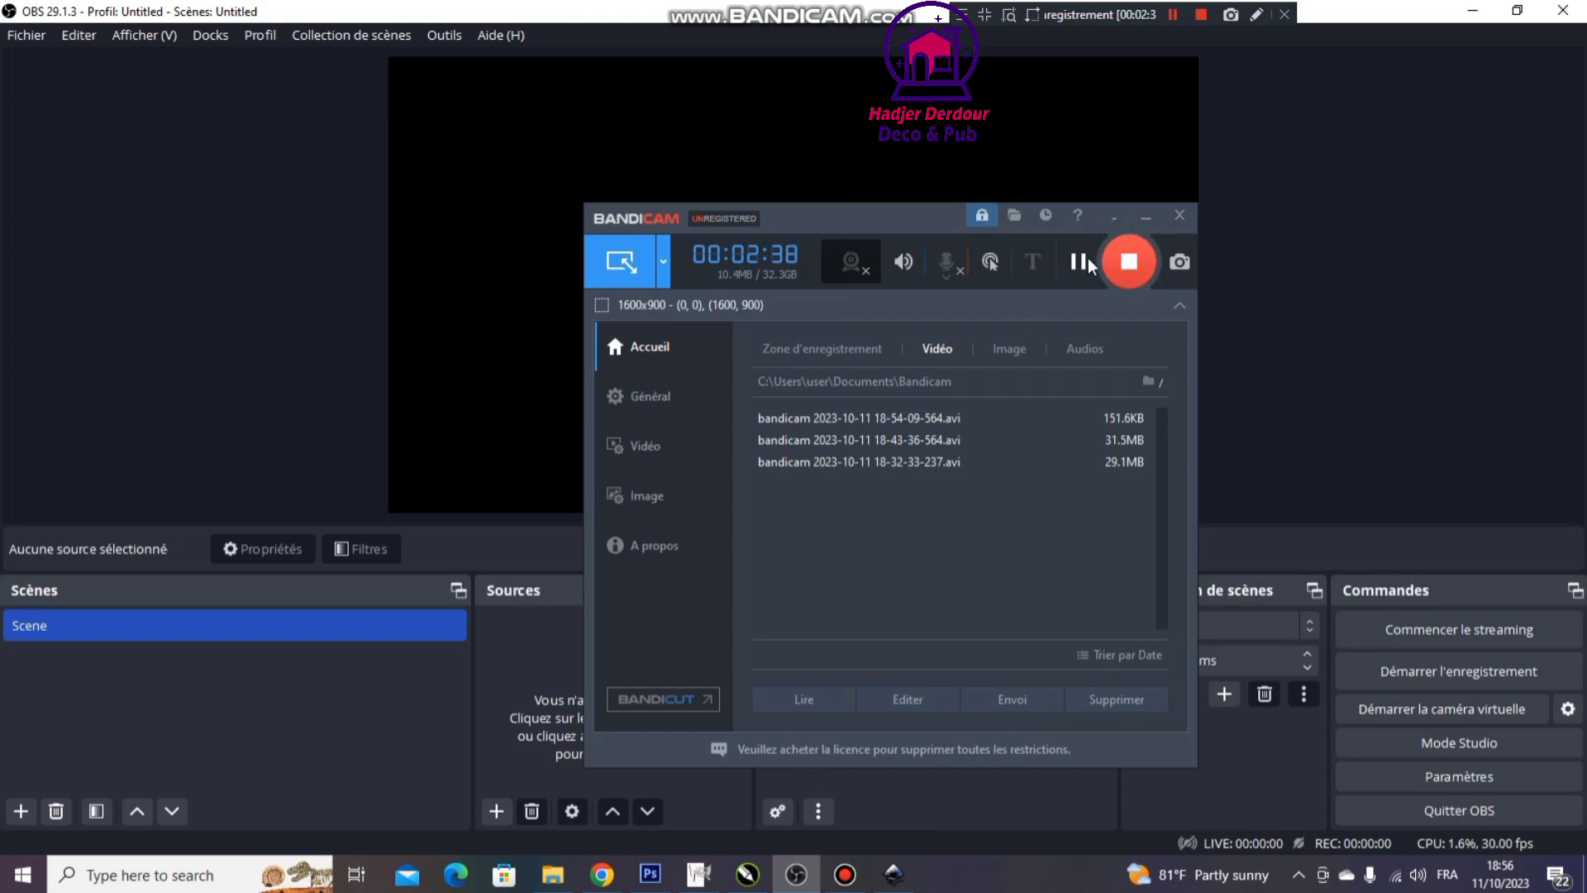
{"action": "left_click", "coordinate": [1156, 228]}
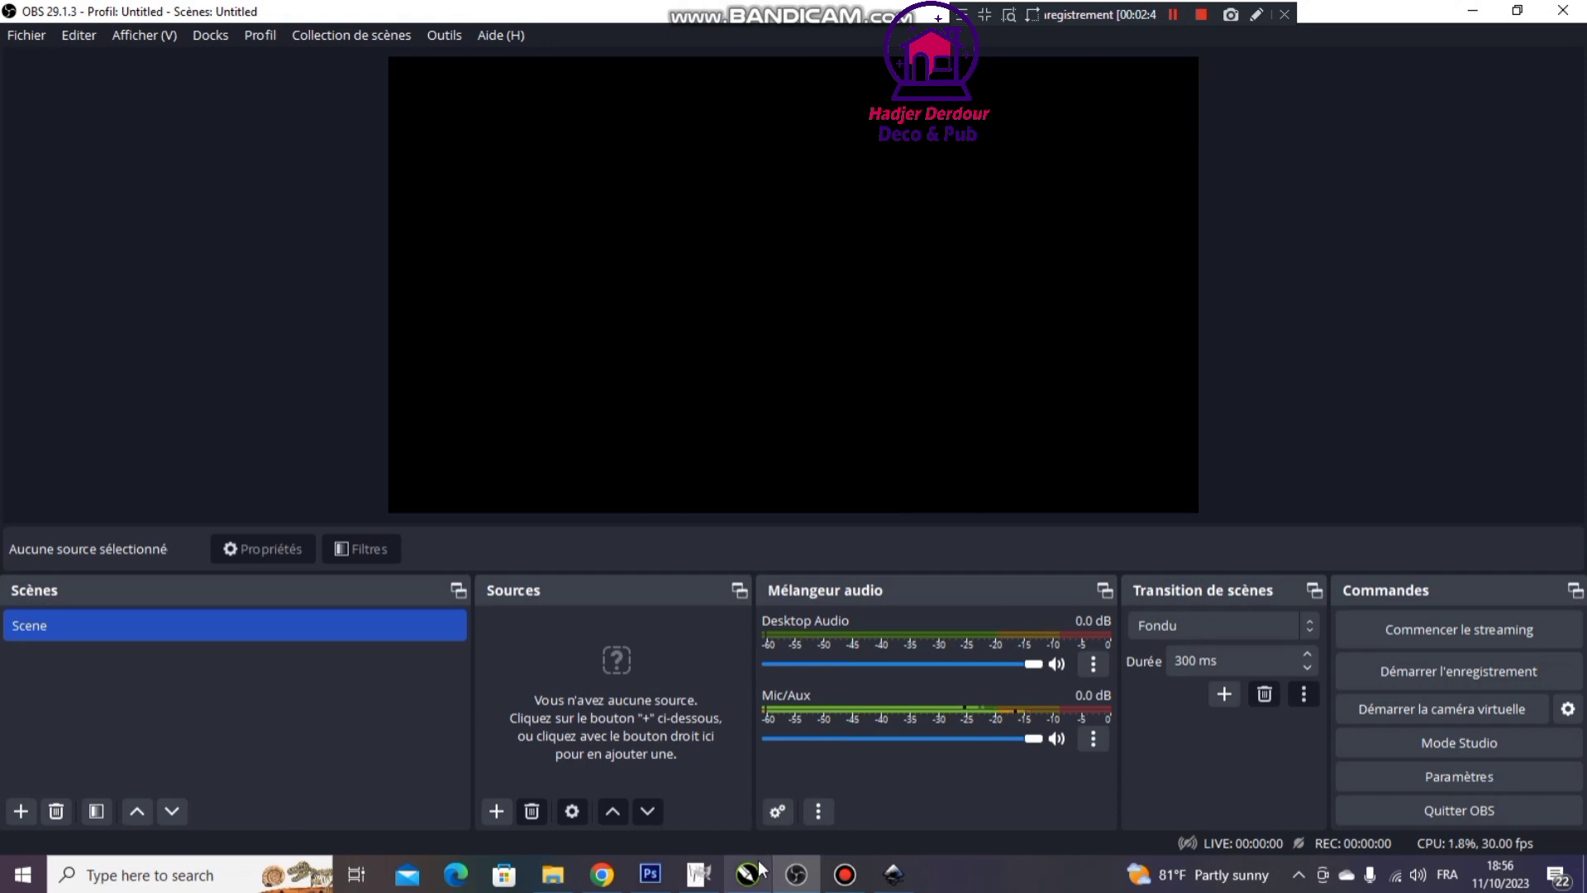
{"action": "left_click", "coordinate": [602, 875]}
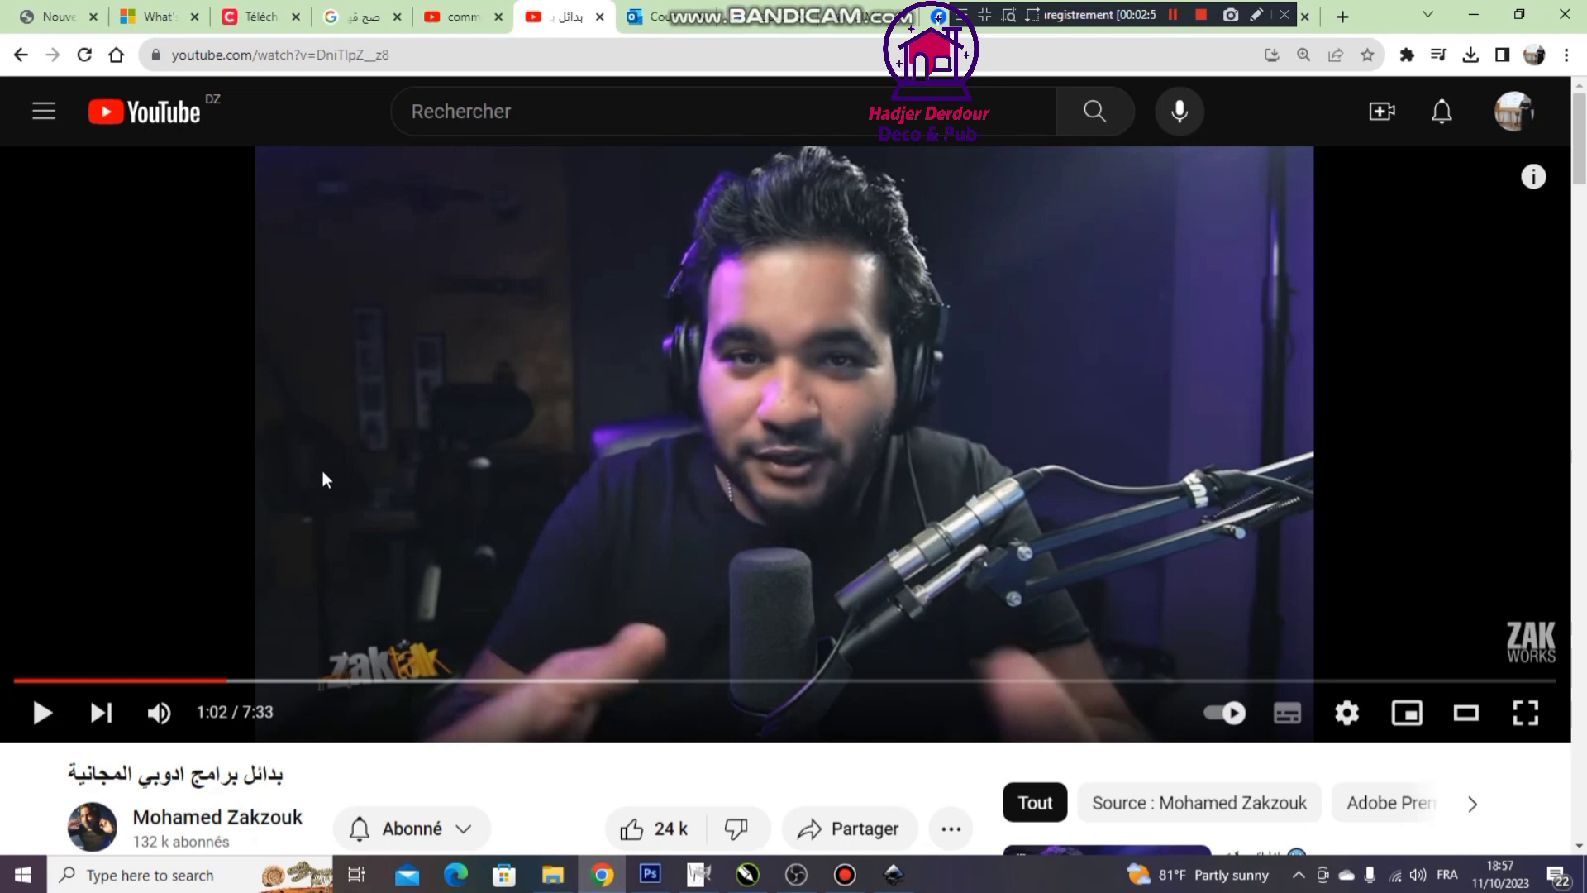
{"action": "left_click", "coordinate": [454, 16]}
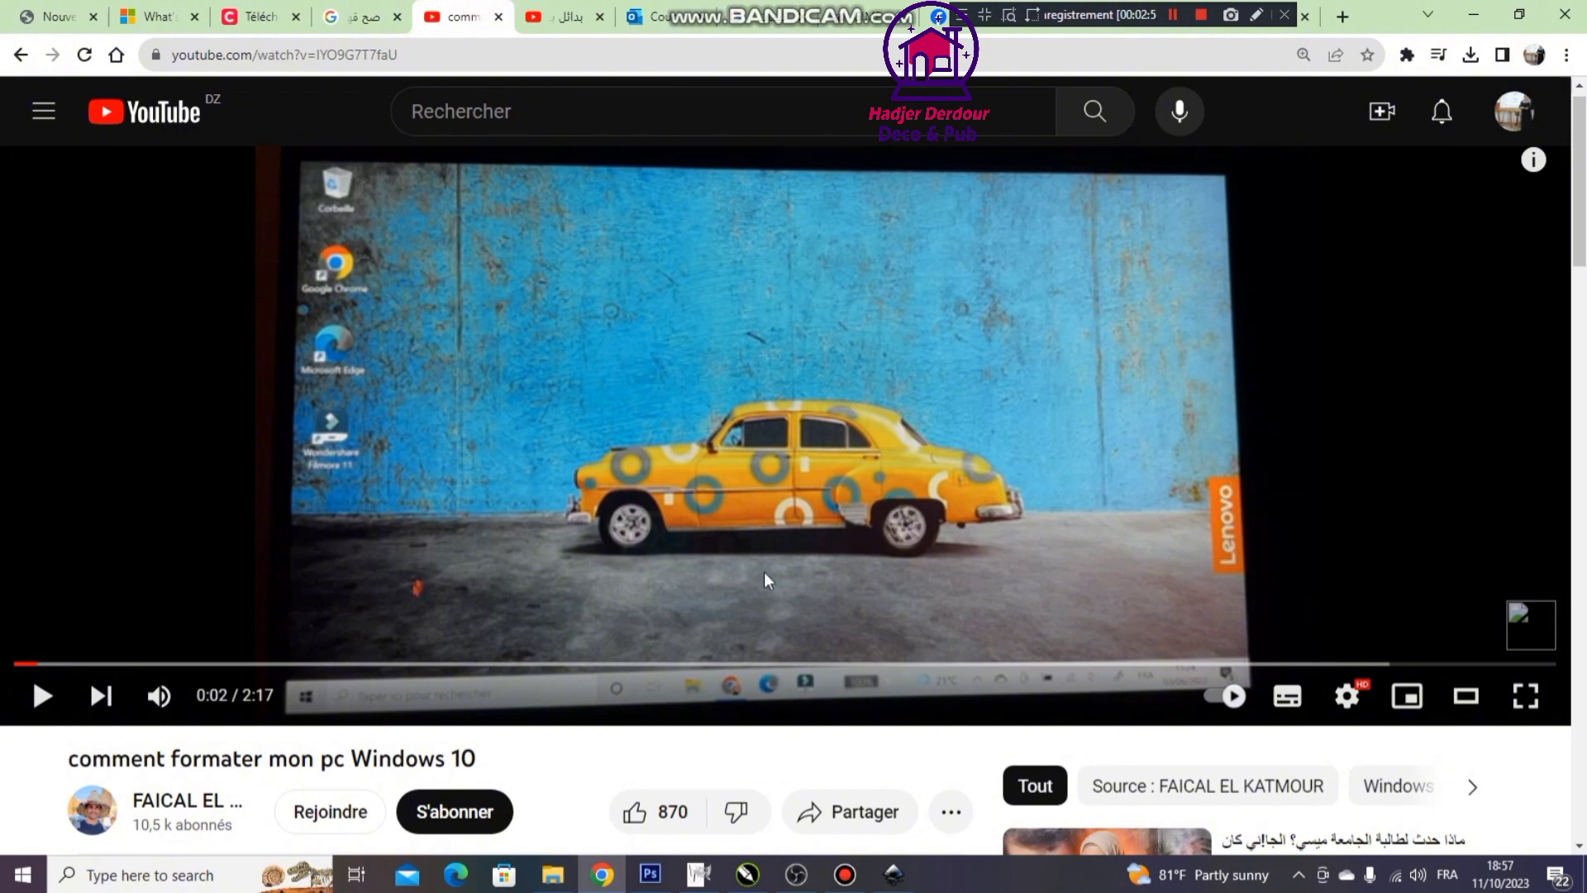
{"action": "scroll", "coordinate": [767, 581], "scroll_direction": "down", "scroll_amount": 1}
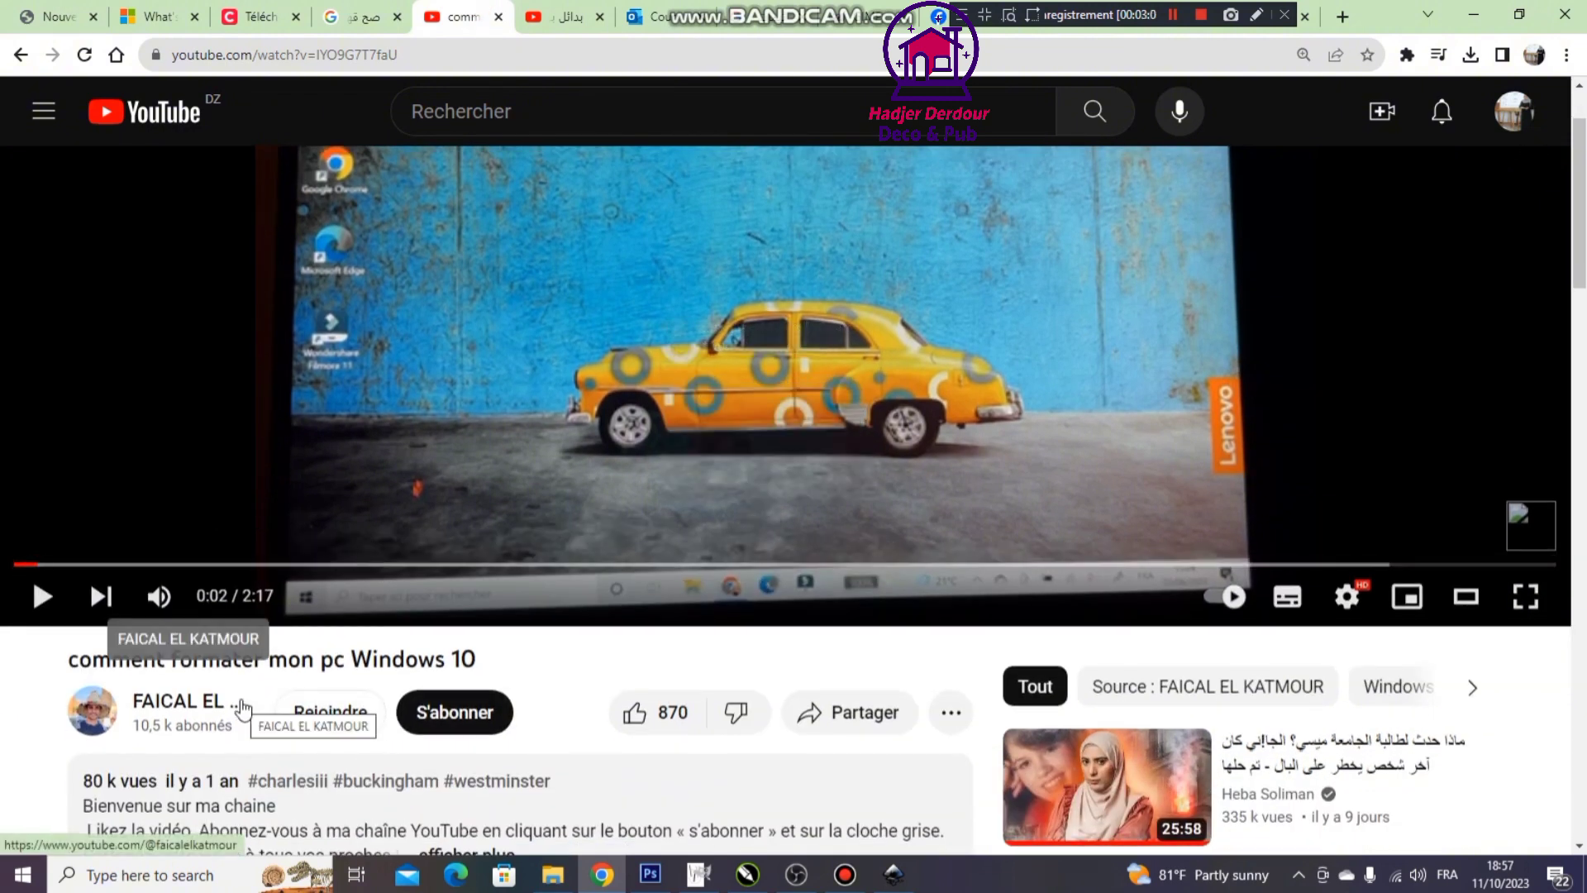
{"action": "scroll", "coordinate": [240, 703], "scroll_direction": "down", "scroll_amount": 2}
{"action": "scroll", "coordinate": [239, 682], "scroll_direction": "up", "scroll_amount": 2}
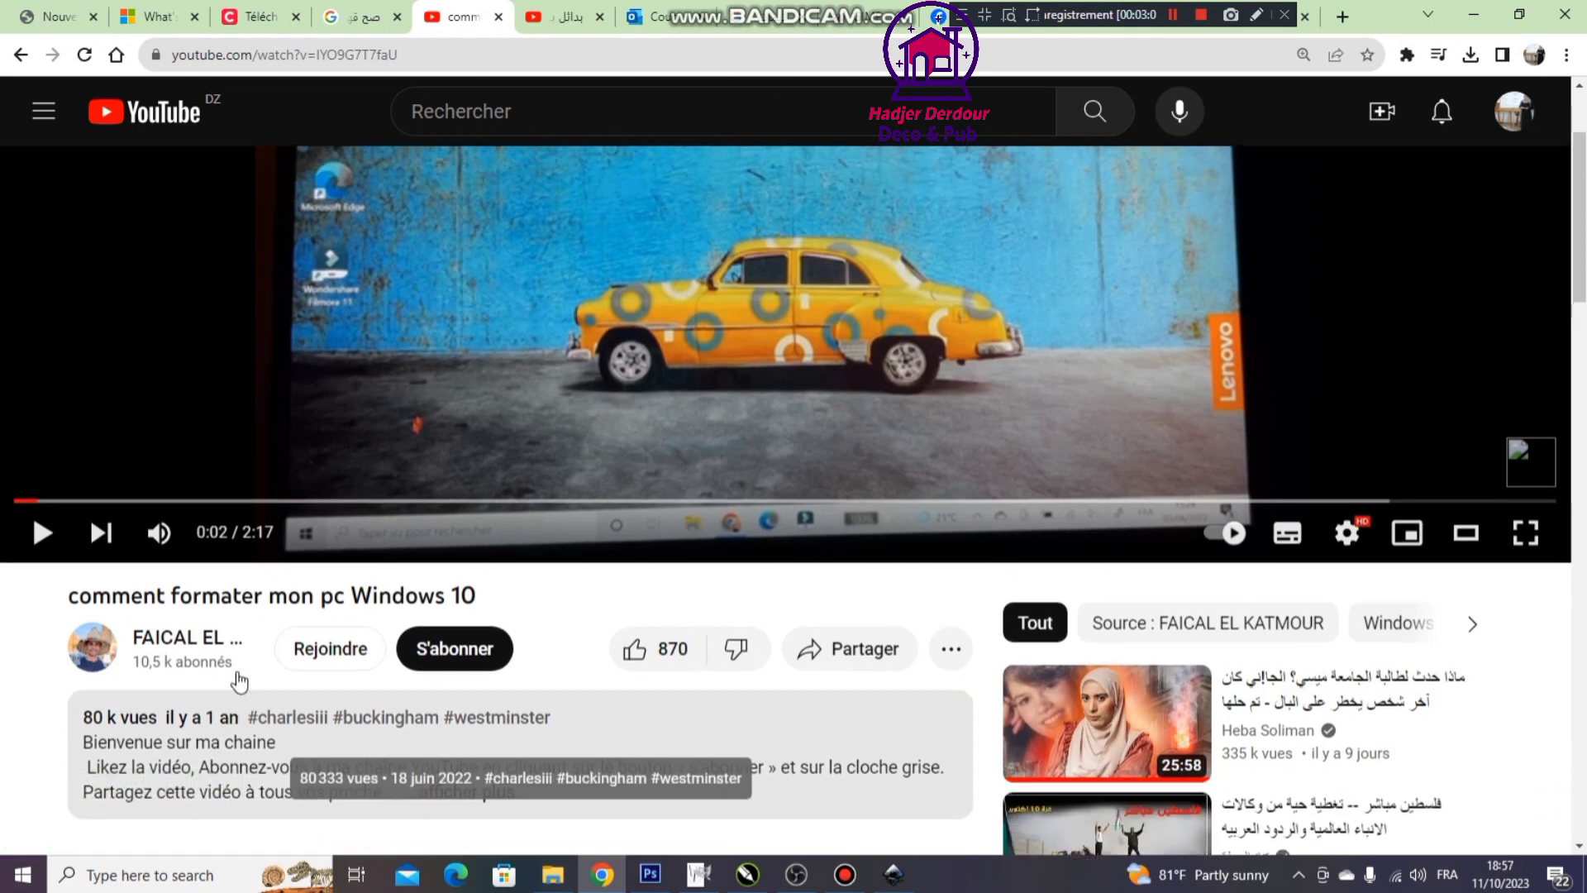
{"action": "scroll", "coordinate": [240, 682], "scroll_direction": "up", "scroll_amount": 2}
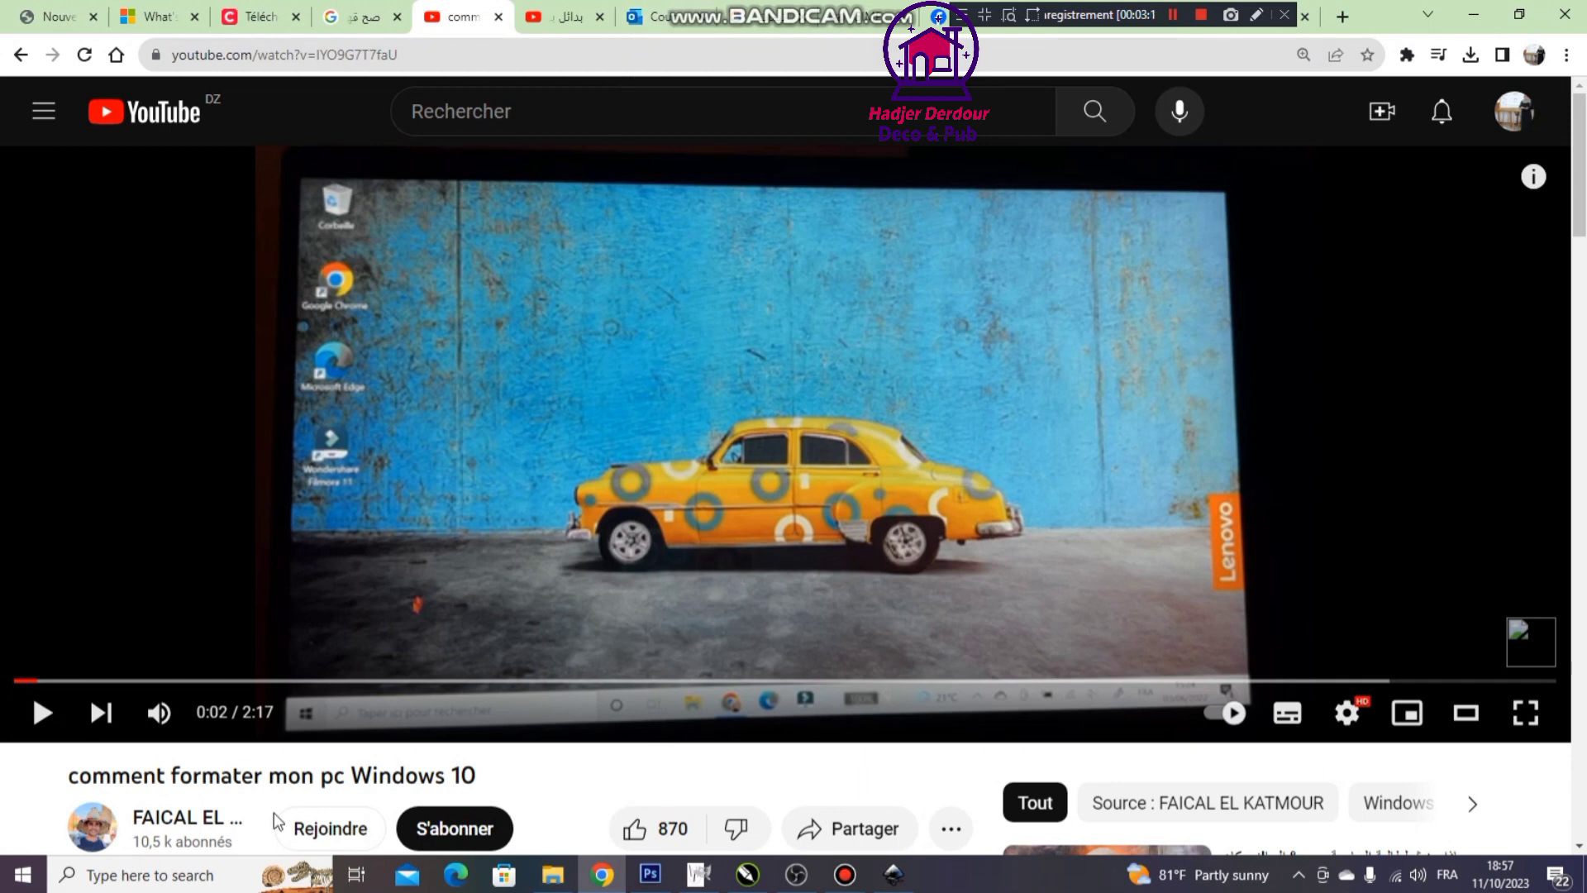
{"action": "left_click", "coordinate": [547, 18]}
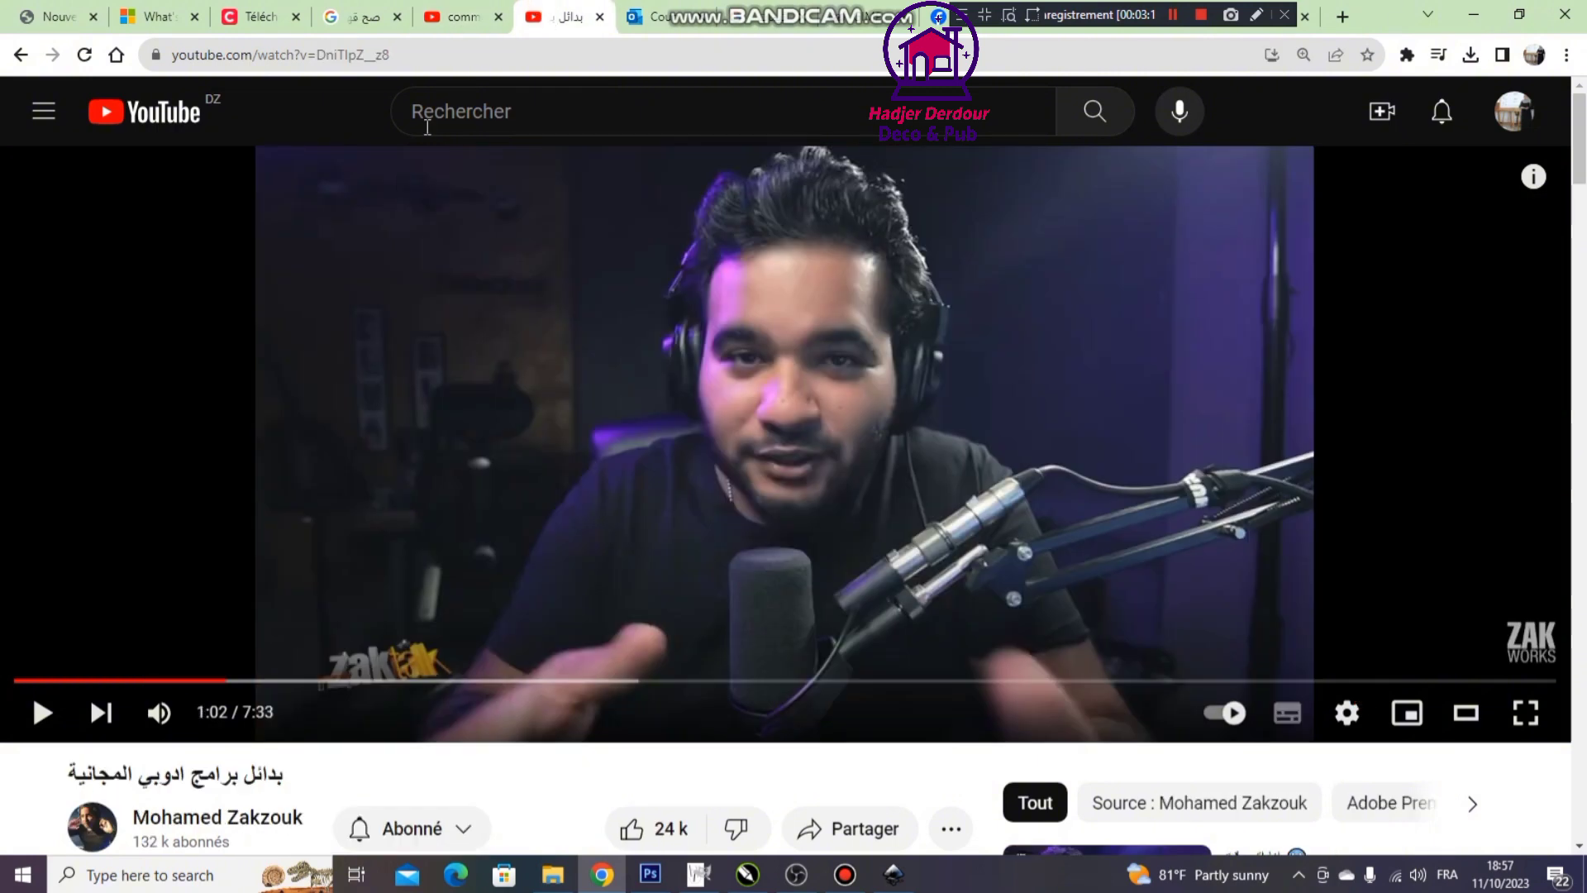
Open the current video creator's channel page and scroll through it
{"action": "left_click", "coordinate": [234, 831]}
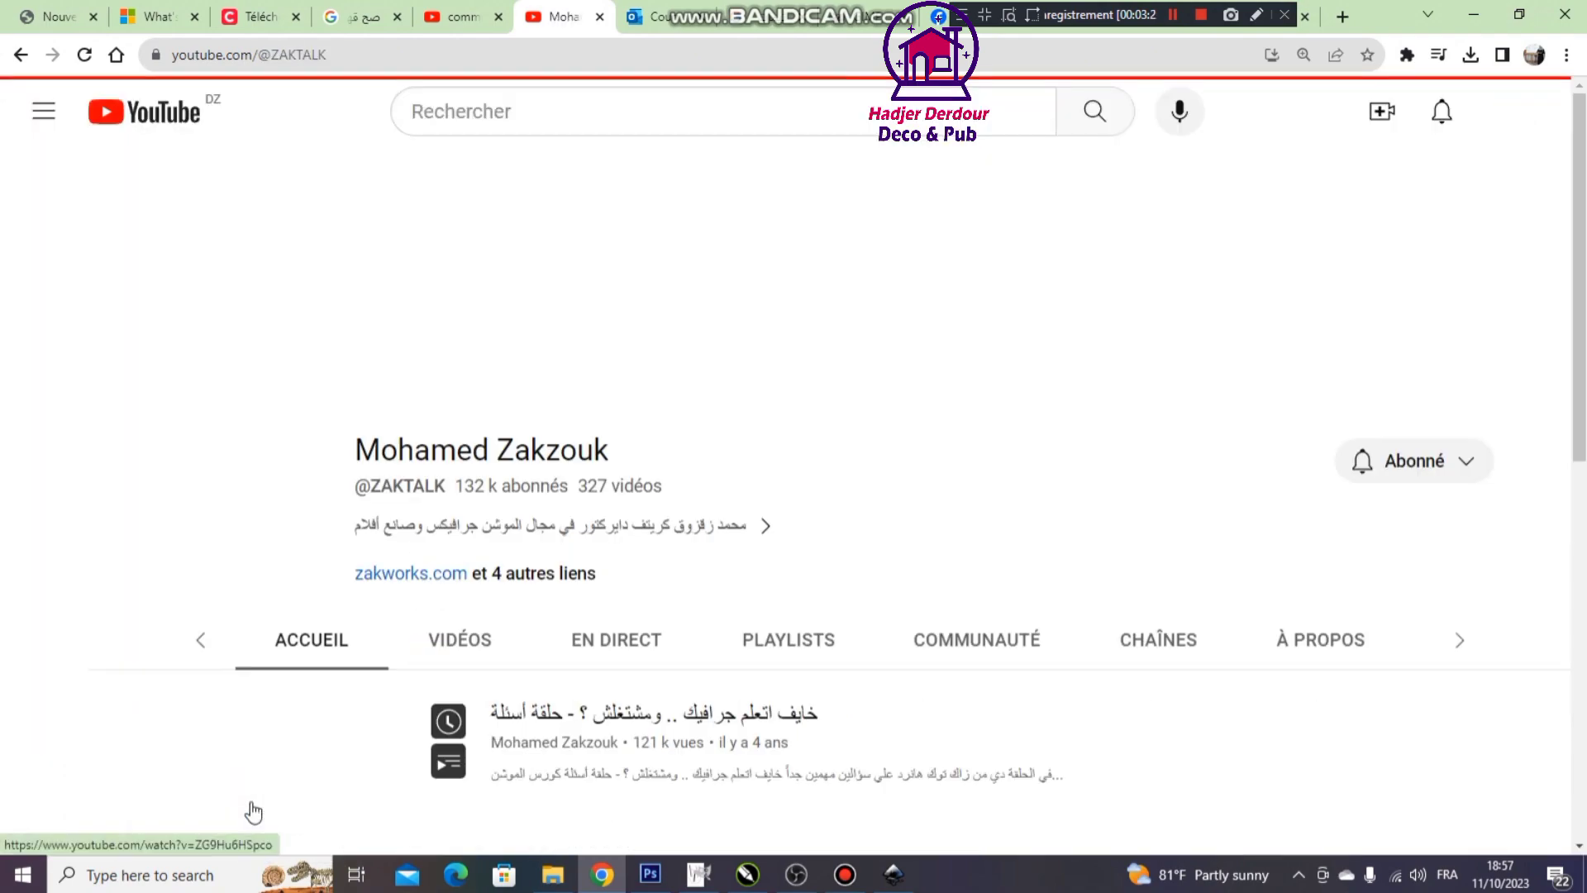
{"action": "scroll", "coordinate": [728, 537], "scroll_direction": "down", "scroll_amount": 5}
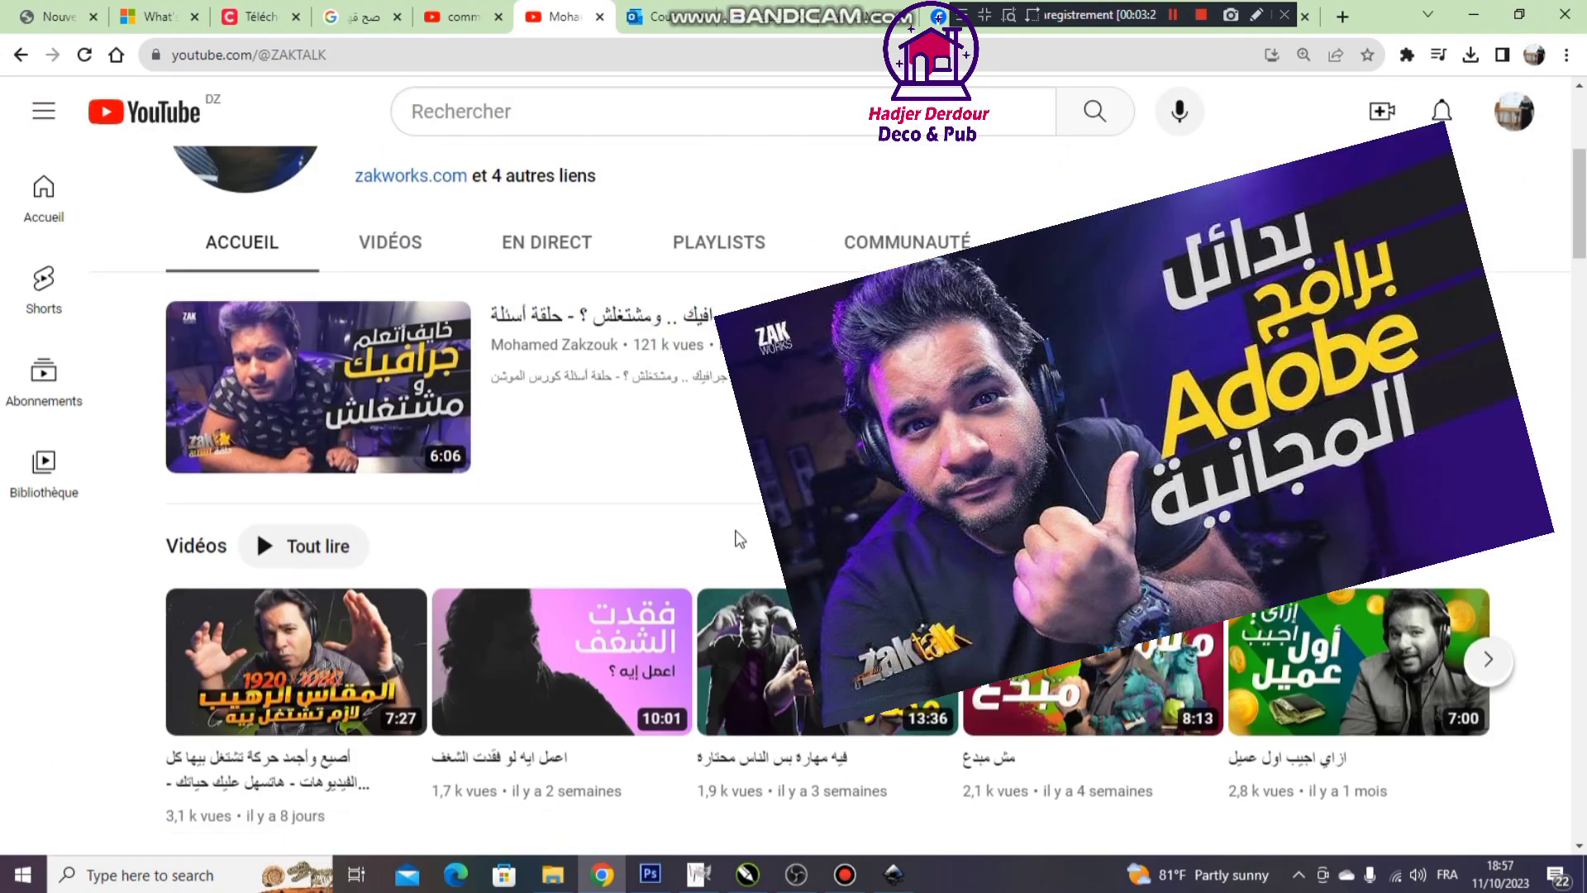
{"action": "scroll", "coordinate": [738, 539], "scroll_direction": "down", "scroll_amount": 2}
{"action": "scroll", "coordinate": [738, 539], "scroll_direction": "down", "scroll_amount": 4}
{"action": "scroll", "coordinate": [738, 539], "scroll_direction": "down", "scroll_amount": 3}
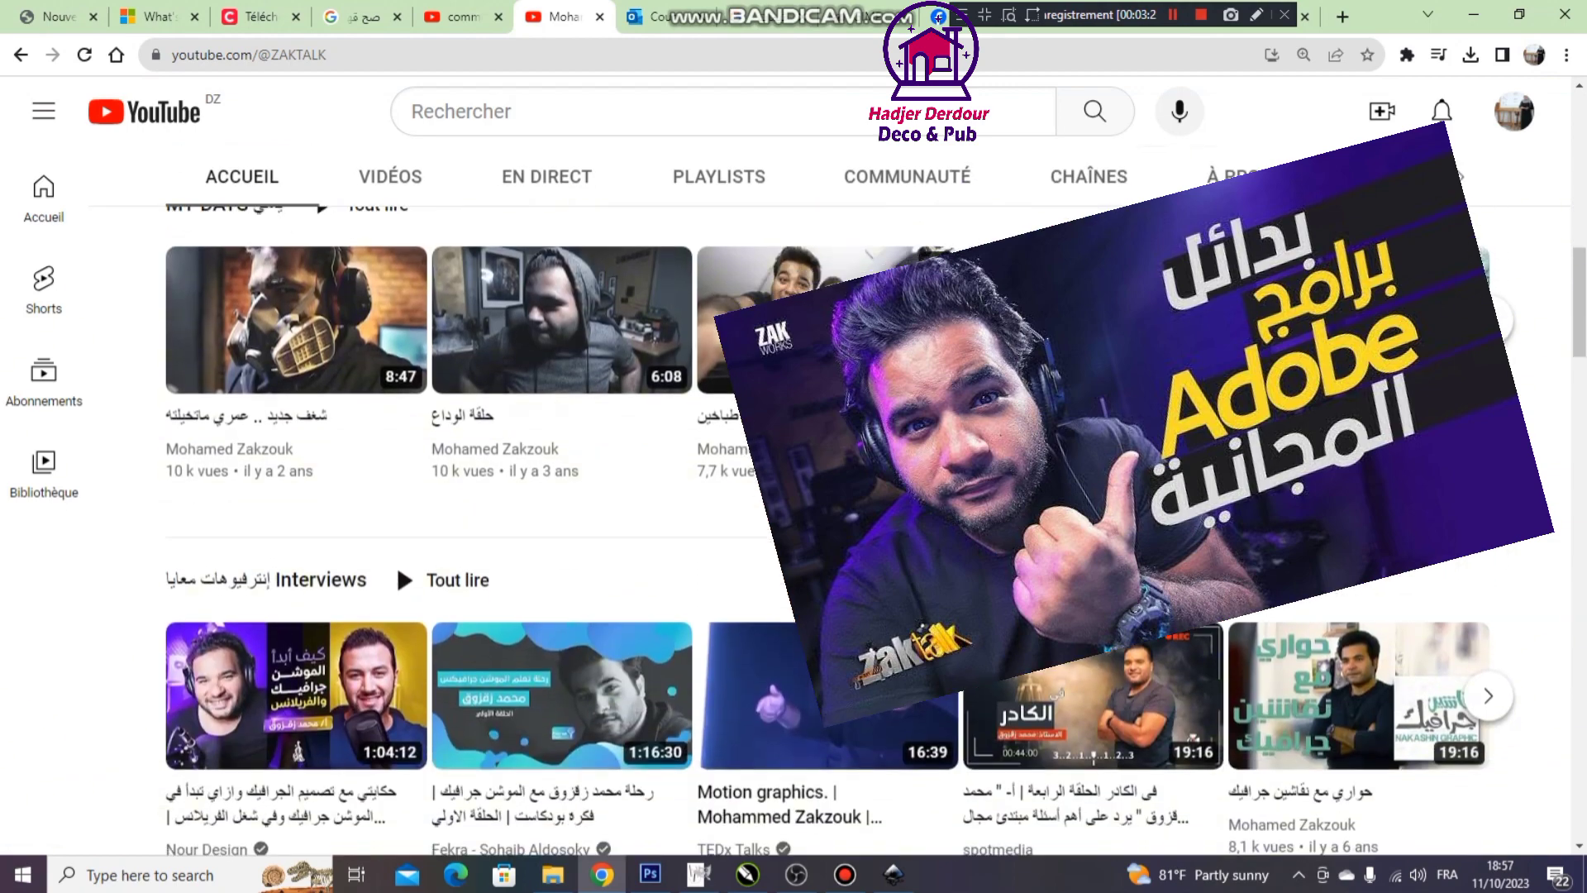
{"action": "scroll", "coordinate": [695, 533], "scroll_direction": "down", "scroll_amount": 2}
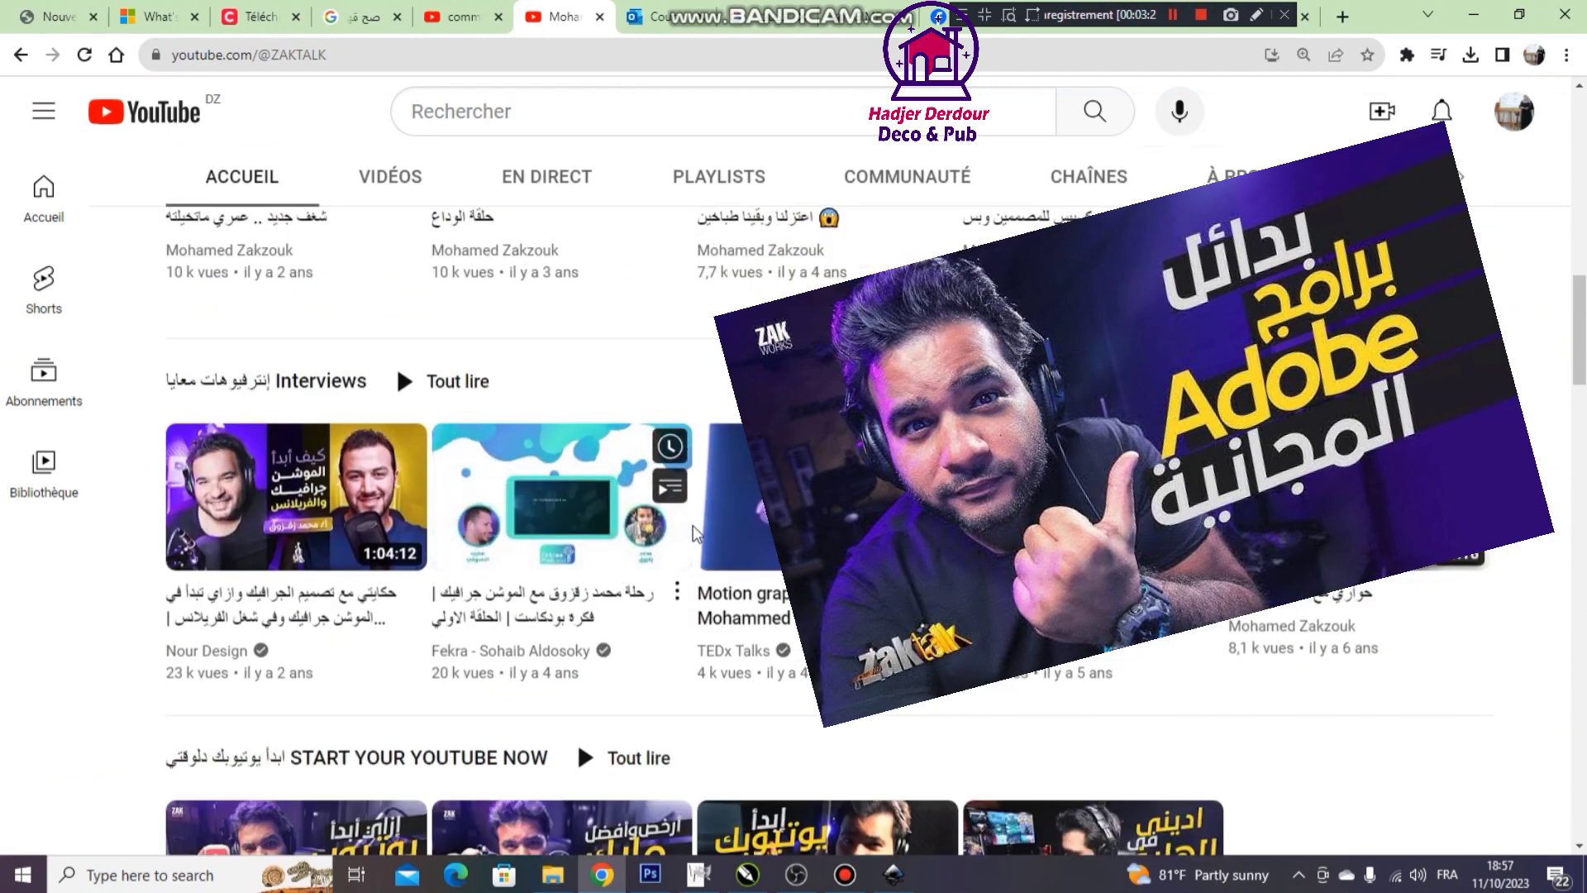
Go back to the Windows 10 formatting video and open its uploader's channel
{"action": "left_click", "coordinate": [473, 27]}
{"action": "scroll", "coordinate": [580, 592], "scroll_direction": "down", "scroll_amount": 1}
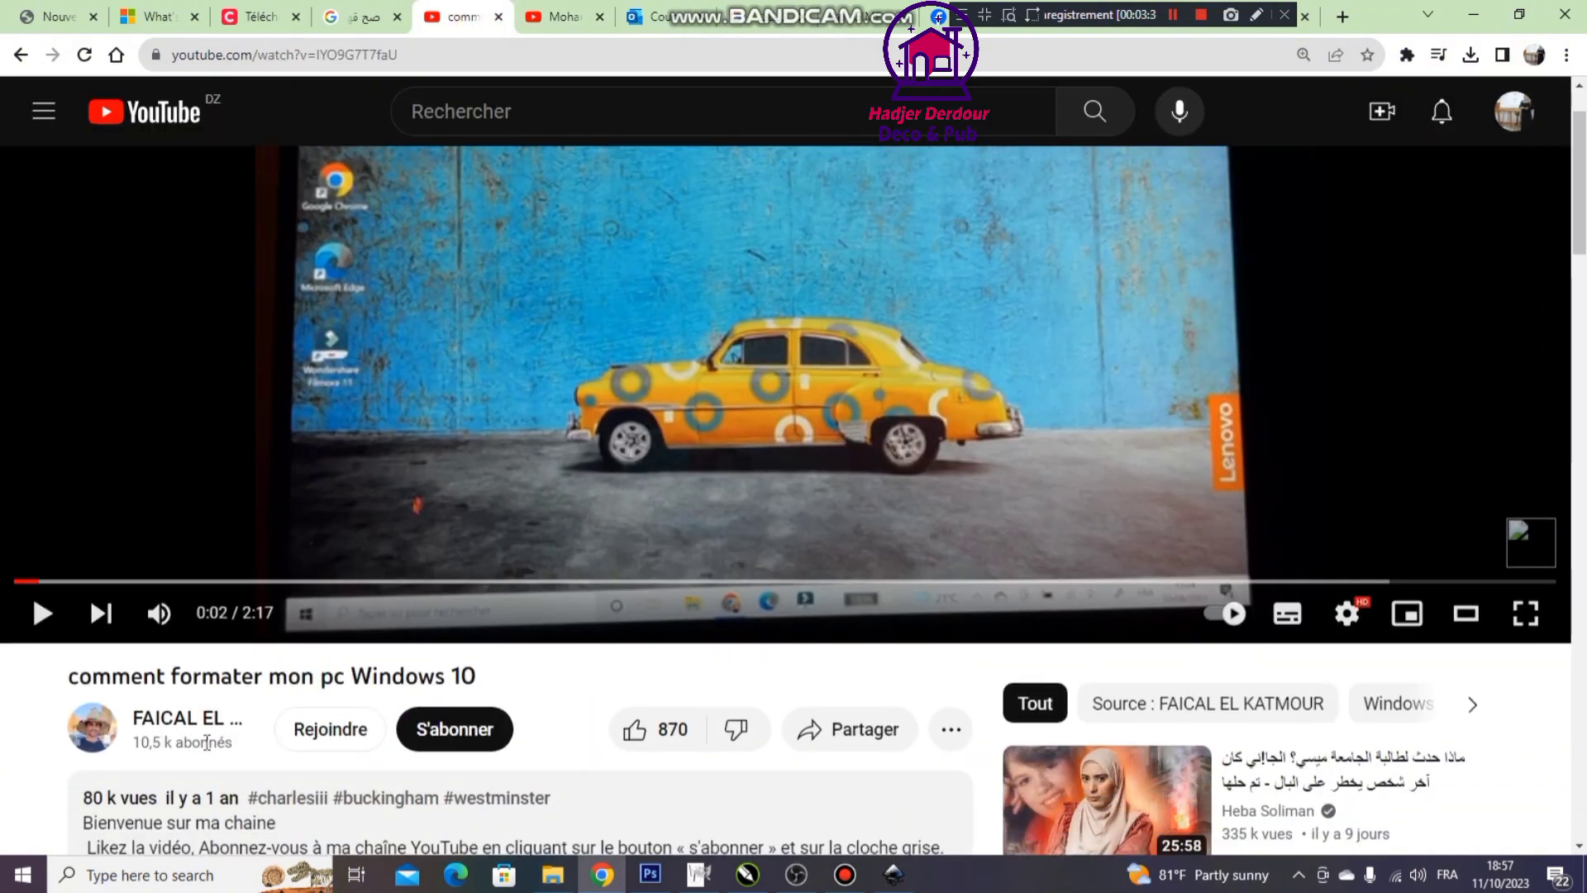
{"action": "left_click", "coordinate": [190, 716]}
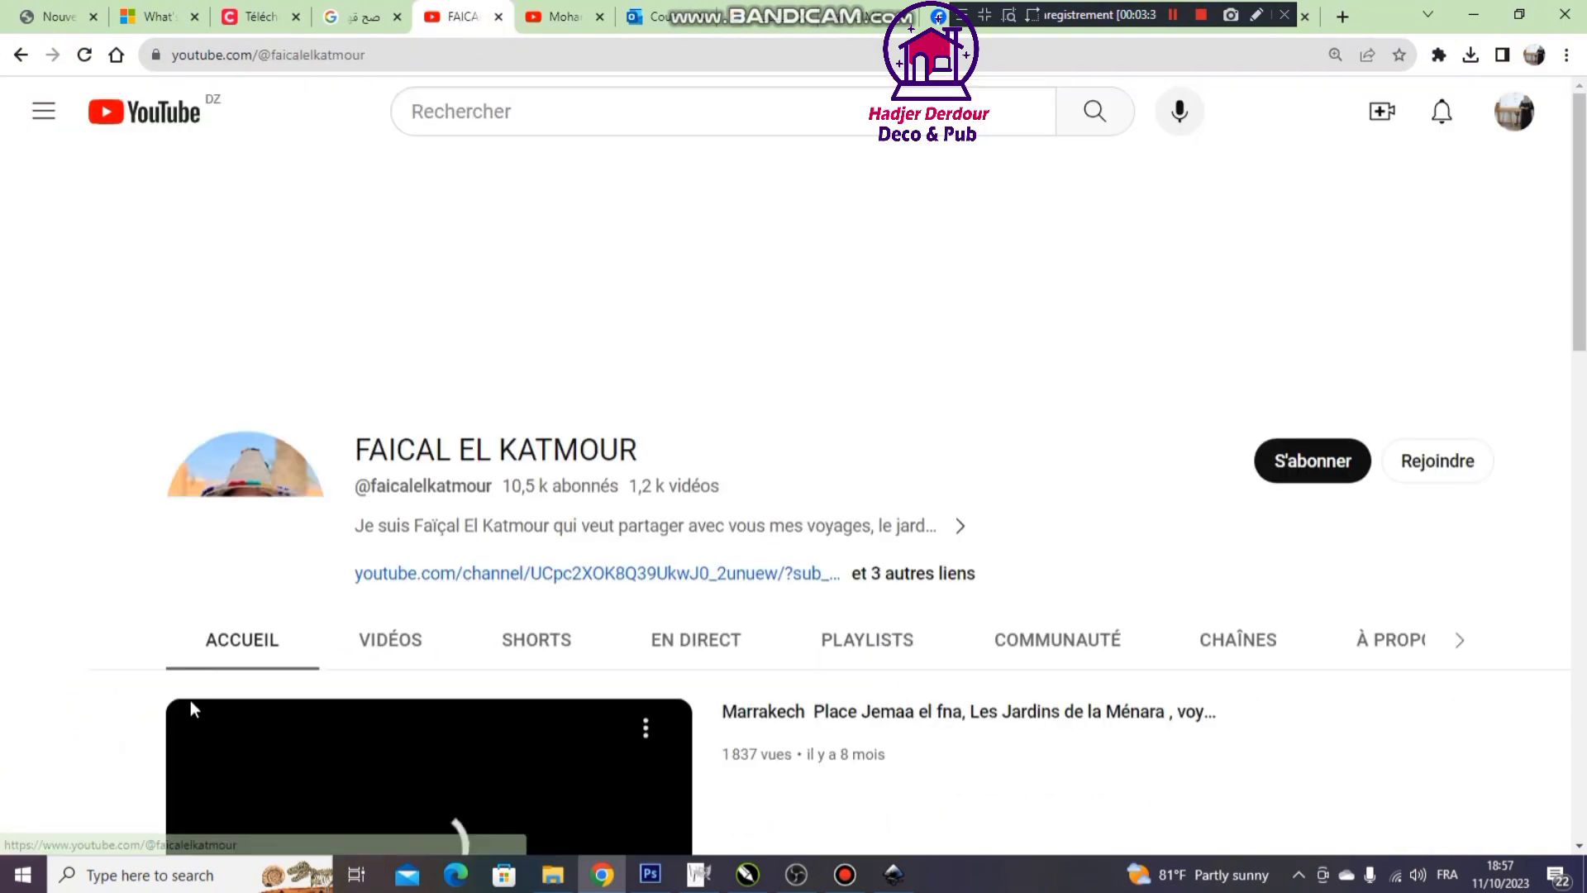
{"action": "scroll", "coordinate": [533, 411], "scroll_direction": "down", "scroll_amount": 5}
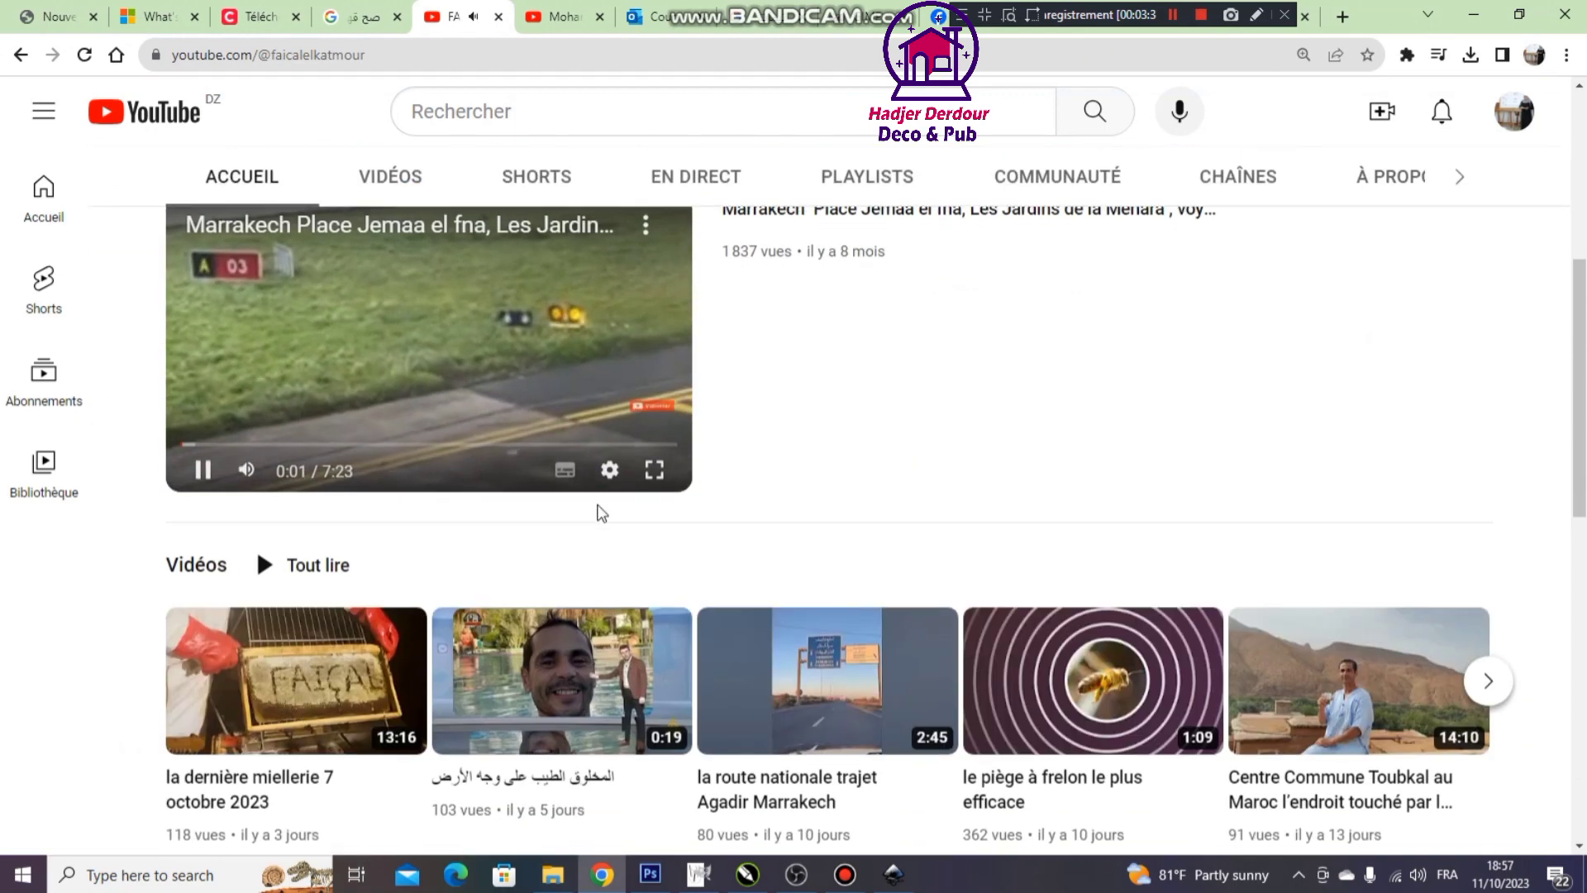
{"action": "scroll", "coordinate": [596, 514], "scroll_direction": "down", "scroll_amount": 2}
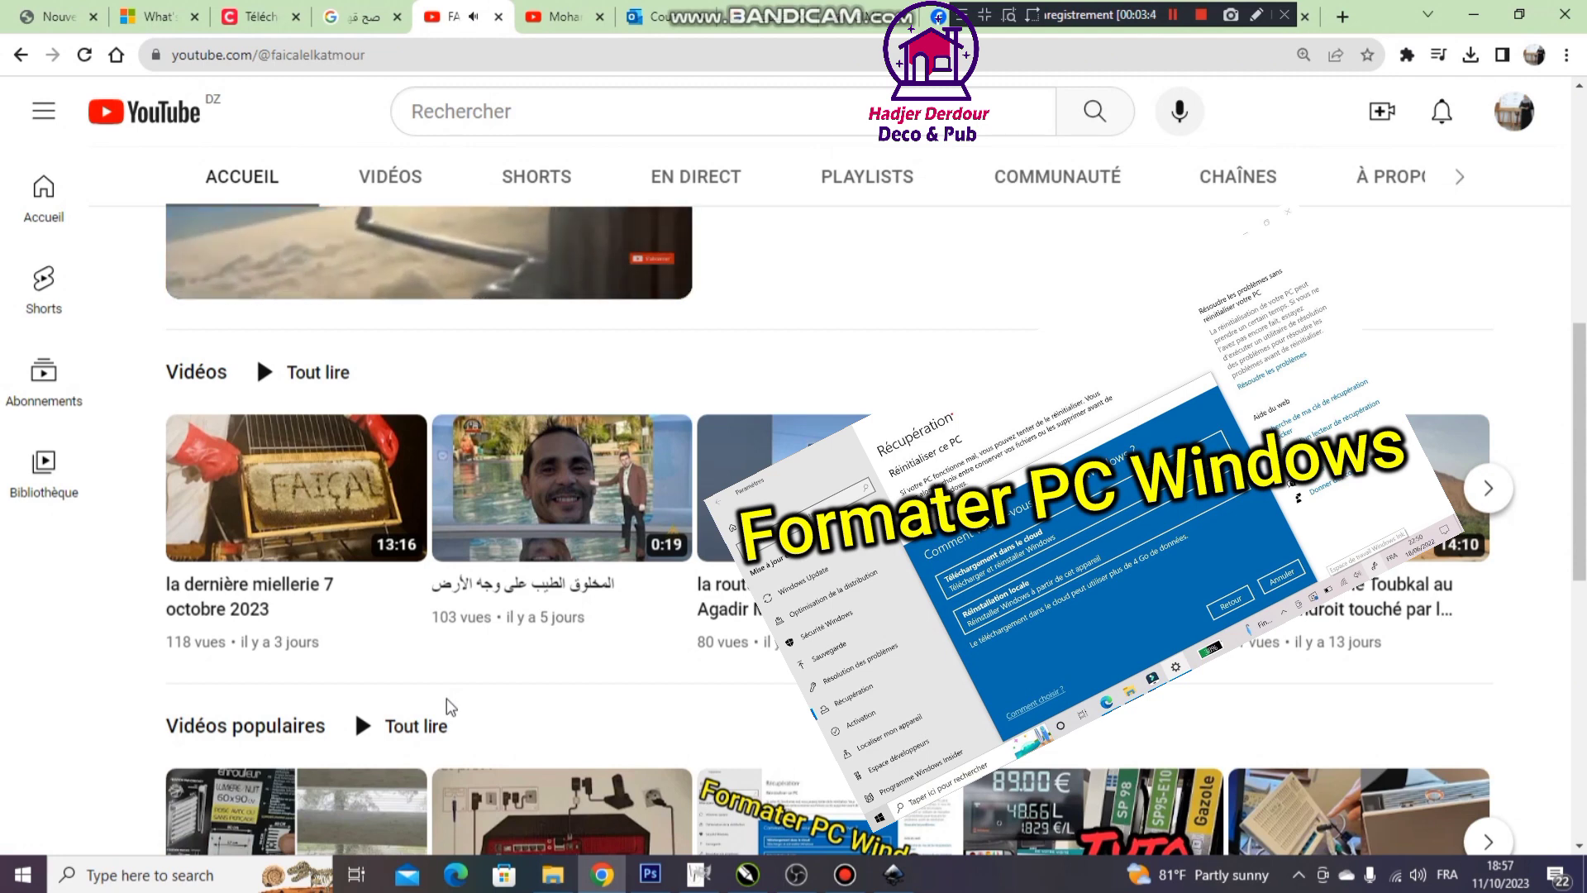
{"action": "scroll", "coordinate": [43, 532], "scroll_direction": "up", "scroll_amount": 2}
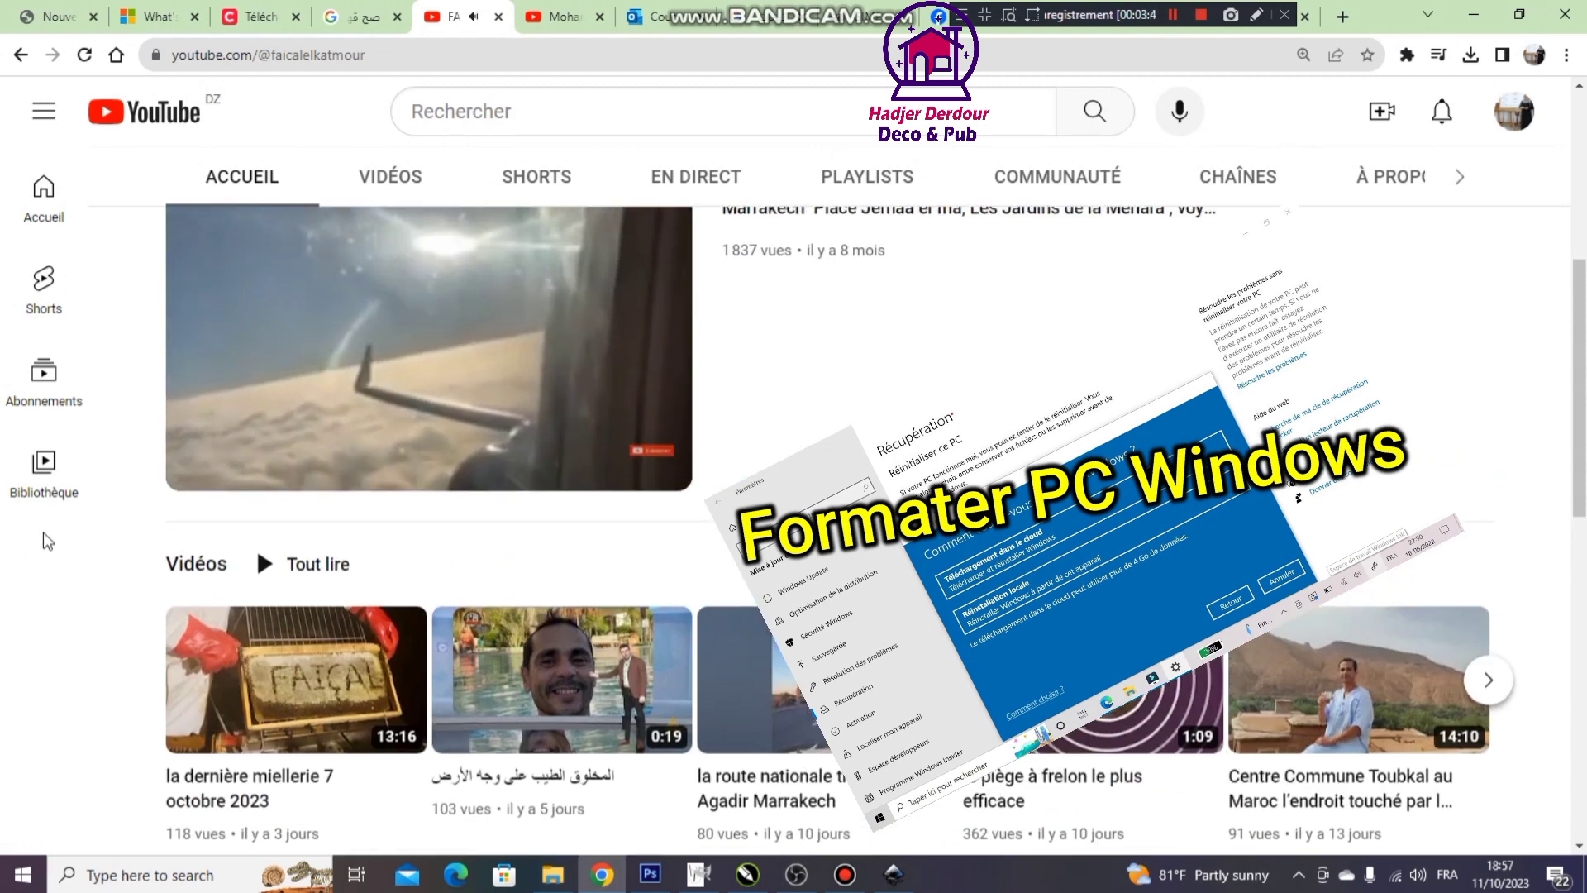
{"action": "scroll", "coordinate": [542, 481], "scroll_direction": "up", "scroll_amount": 1}
{"action": "scroll", "coordinate": [542, 481], "scroll_direction": "up", "scroll_amount": 5}
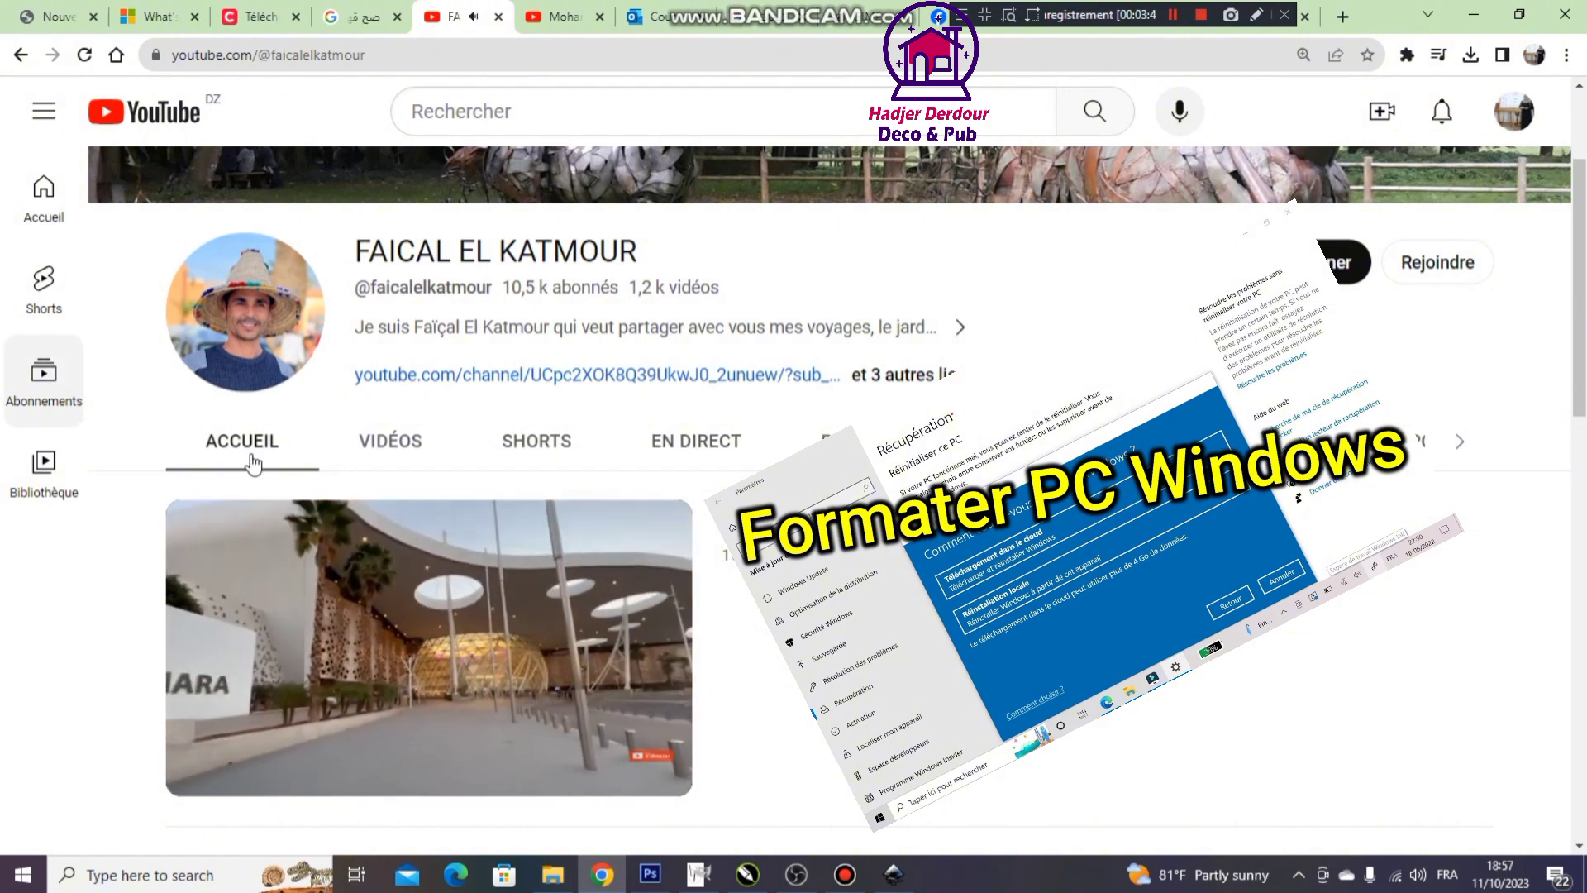
Open the channel's VIDÉOS tab and scroll through its newest uploads
{"action": "left_click", "coordinate": [374, 443]}
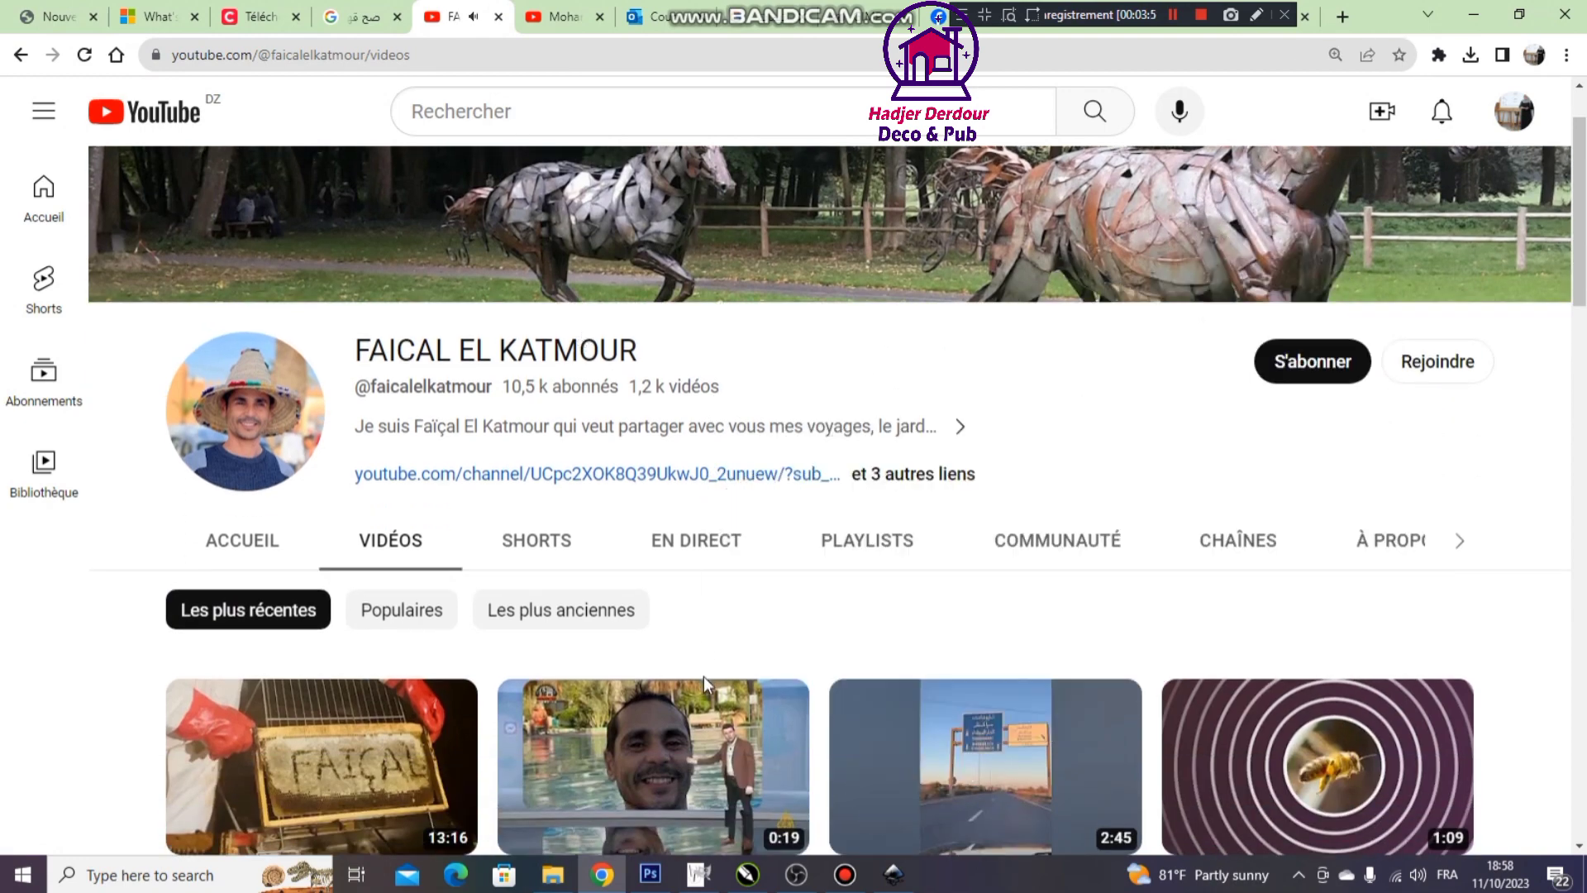
{"action": "scroll", "coordinate": [698, 653], "scroll_direction": "down", "scroll_amount": 5}
{"action": "scroll", "coordinate": [671, 614], "scroll_direction": "down", "scroll_amount": 1}
{"action": "scroll", "coordinate": [565, 694], "scroll_direction": "down", "scroll_amount": 1}
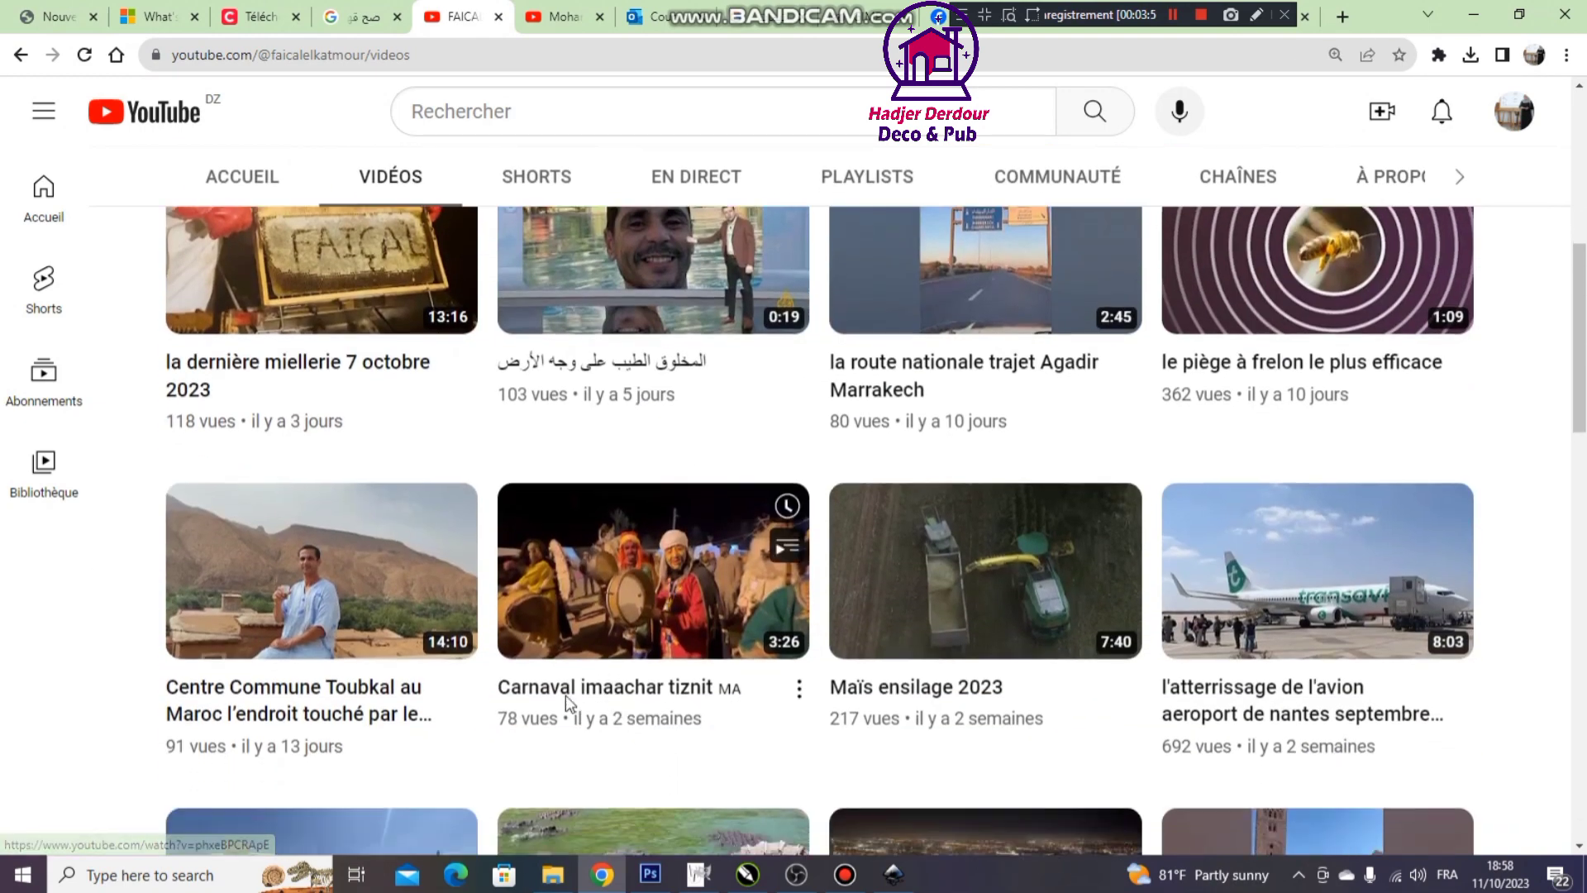